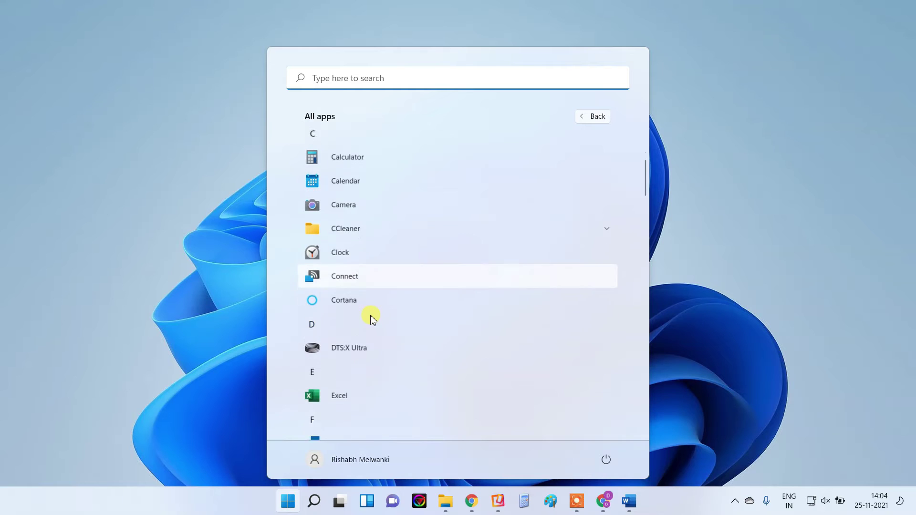
Look through the programs installed in the ANSYS 2020 R2 folder of the app list, down to Workbench 2020 R2.
{"action": "scroll", "coordinate": [372, 313], "scroll_direction": "up", "scroll_amount": 8}
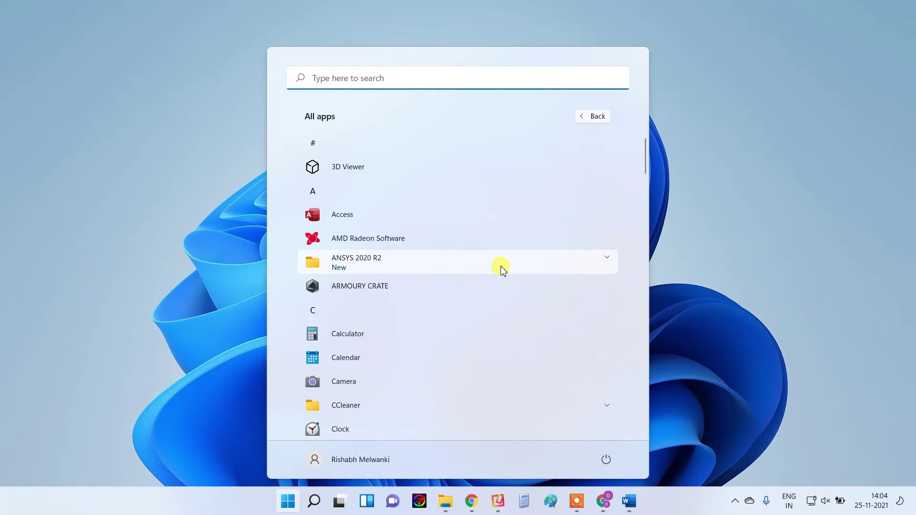
{"action": "left_click", "coordinate": [599, 262]}
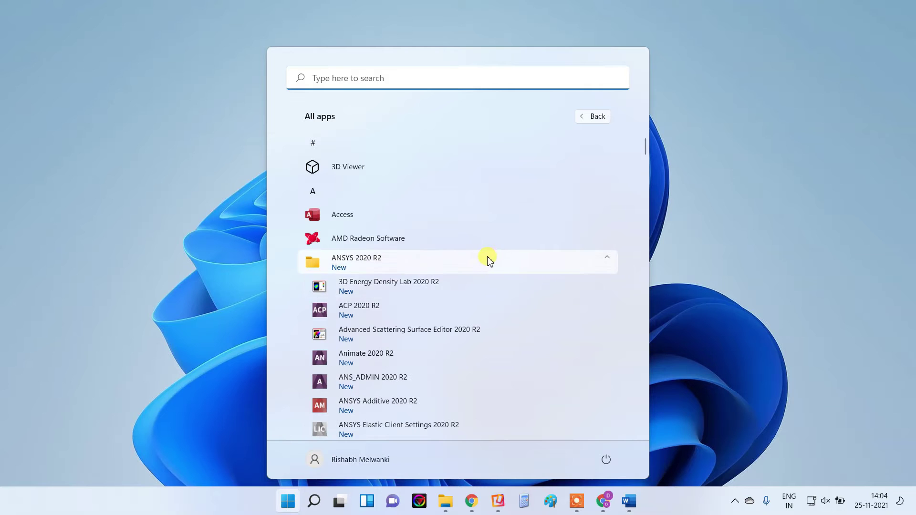
{"action": "scroll", "coordinate": [477, 286], "scroll_direction": "down", "scroll_amount": 3}
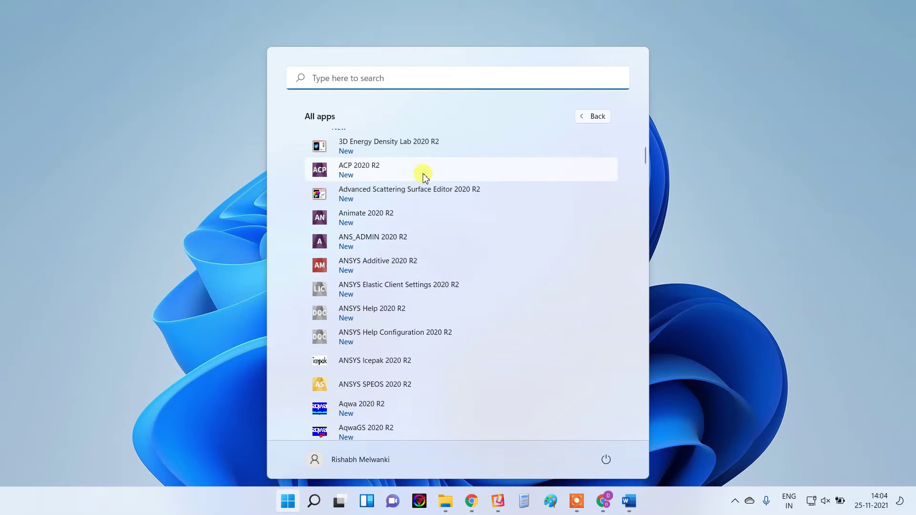
{"action": "scroll", "coordinate": [458, 281], "scroll_direction": "down", "scroll_amount": 2}
{"action": "scroll", "coordinate": [453, 300], "scroll_direction": "down", "scroll_amount": 12}
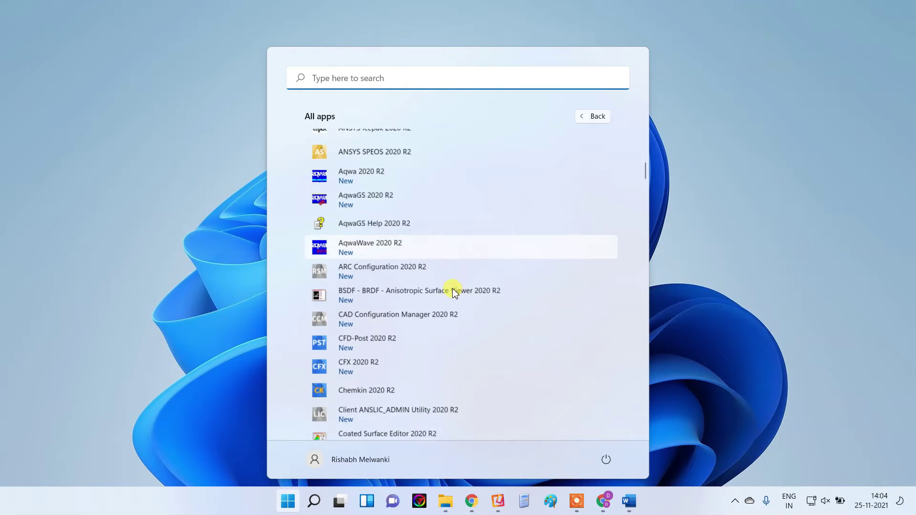
{"action": "scroll", "coordinate": [452, 296], "scroll_direction": "down", "scroll_amount": 15}
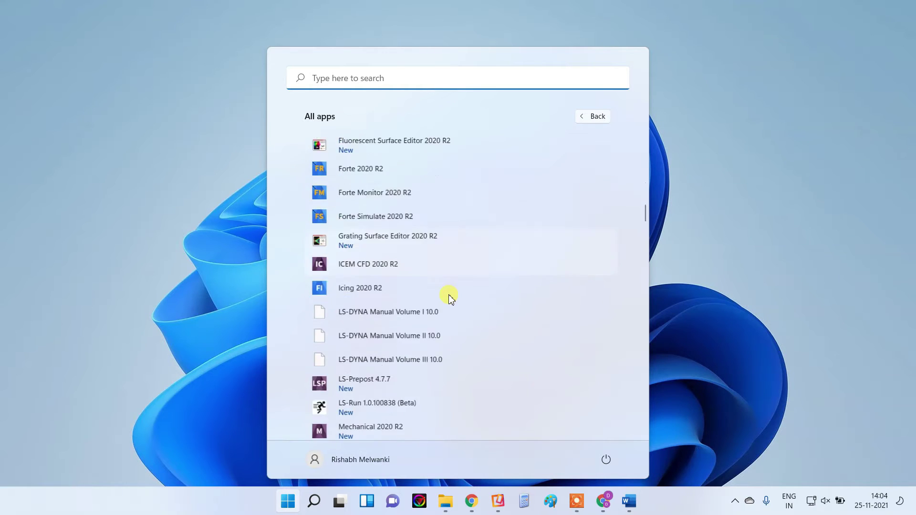
{"action": "scroll", "coordinate": [450, 298], "scroll_direction": "down", "scroll_amount": 14}
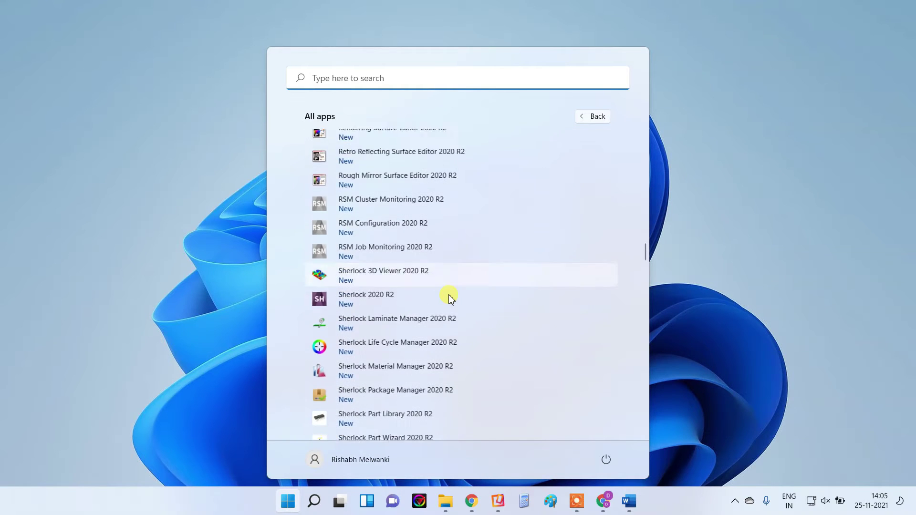
{"action": "scroll", "coordinate": [448, 297], "scroll_direction": "down", "scroll_amount": 3}
{"action": "scroll", "coordinate": [436, 303], "scroll_direction": "up", "scroll_amount": 3}
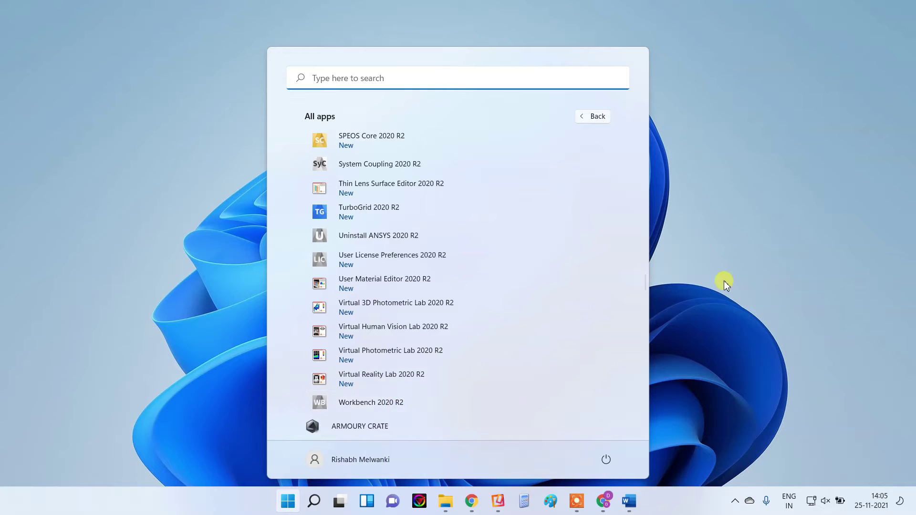
{"action": "left_click", "coordinate": [734, 249]}
Launch Workbench 2020 R2 from the desktop dock and maximize its window.
{"action": "mouse_move", "coordinate": [887, 181]}
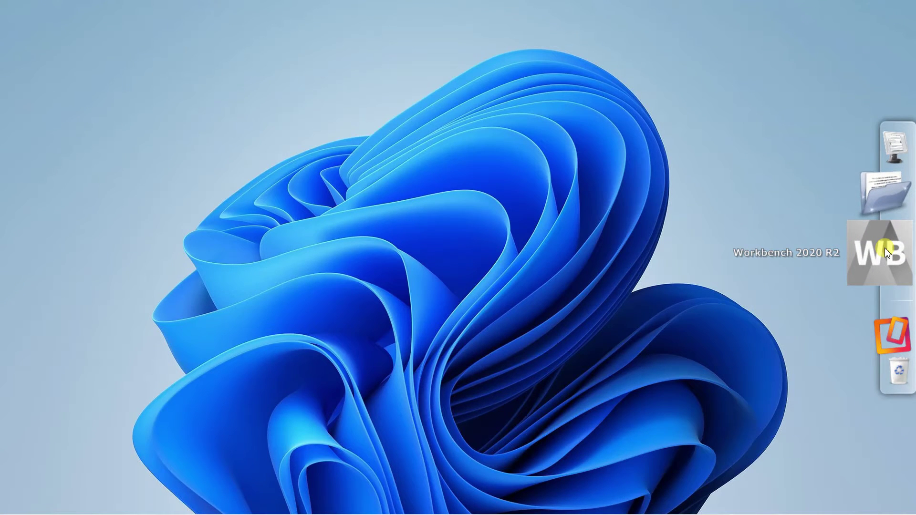
{"action": "left_click", "coordinate": [885, 247]}
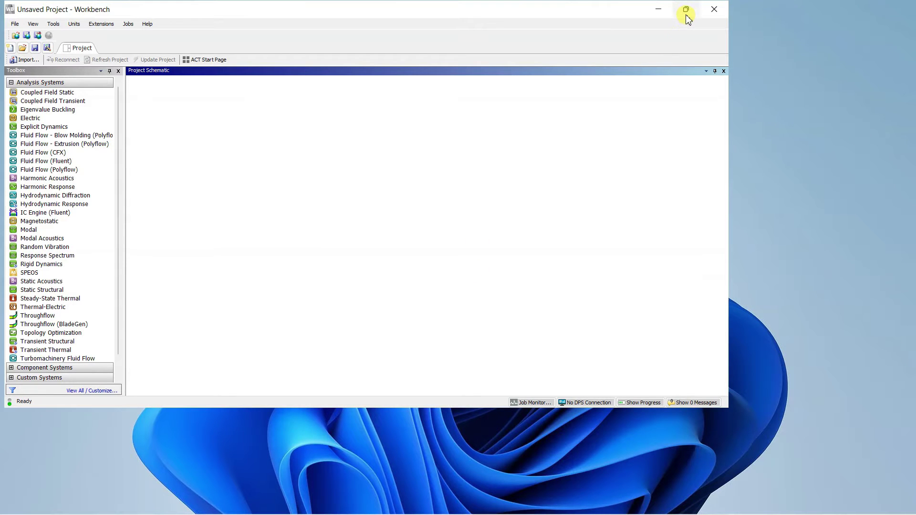
{"action": "left_click", "coordinate": [687, 14]}
{"action": "left_click", "coordinate": [415, 10]}
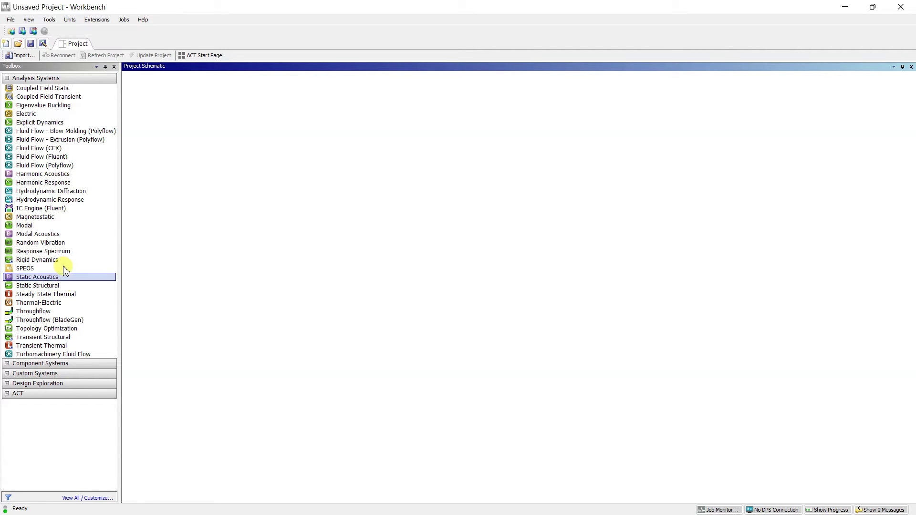
Add a Fluid Flow (Fluent) analysis system to the project schematic, keeping its default name.
{"action": "left_click", "coordinate": [43, 161]}
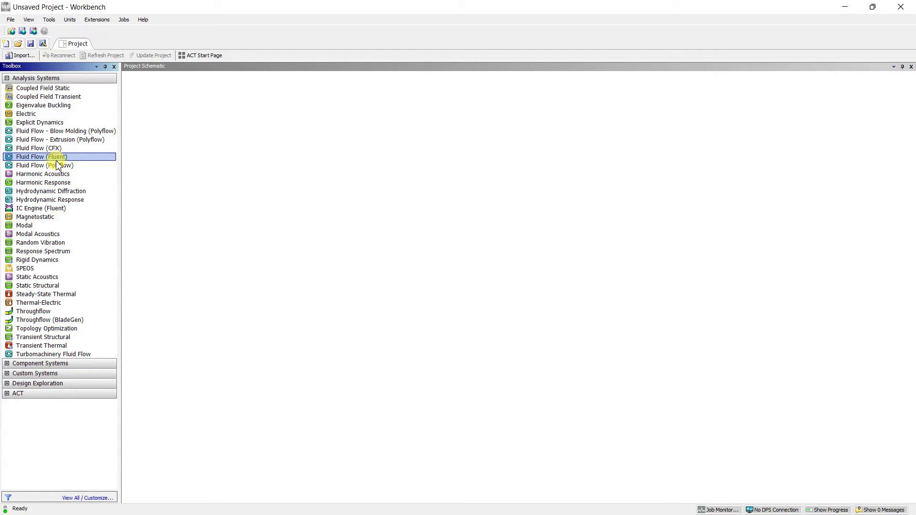
{"action": "left_click_drag", "start_coordinate": [47, 162], "coordinate": [162, 112]}
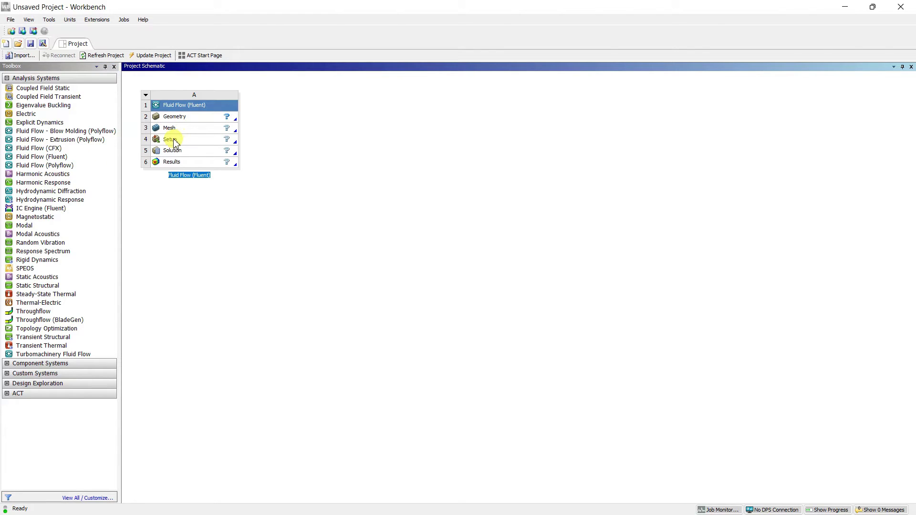
{"action": "left_click", "coordinate": [311, 137]}
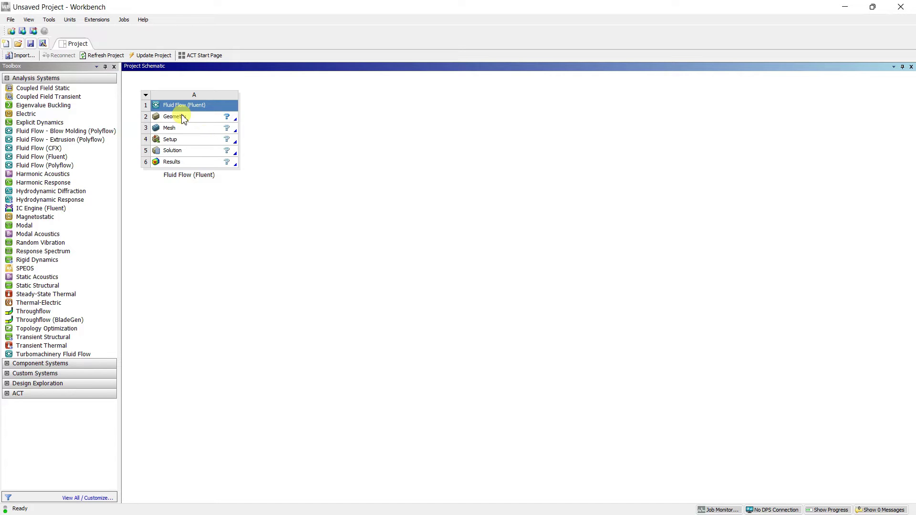
Go through the Geometry, Mesh, Setup, Solution and Results cells of the Fluid Flow (Fluent) system, ending on Geometry.
{"action": "left_click", "coordinate": [204, 117]}
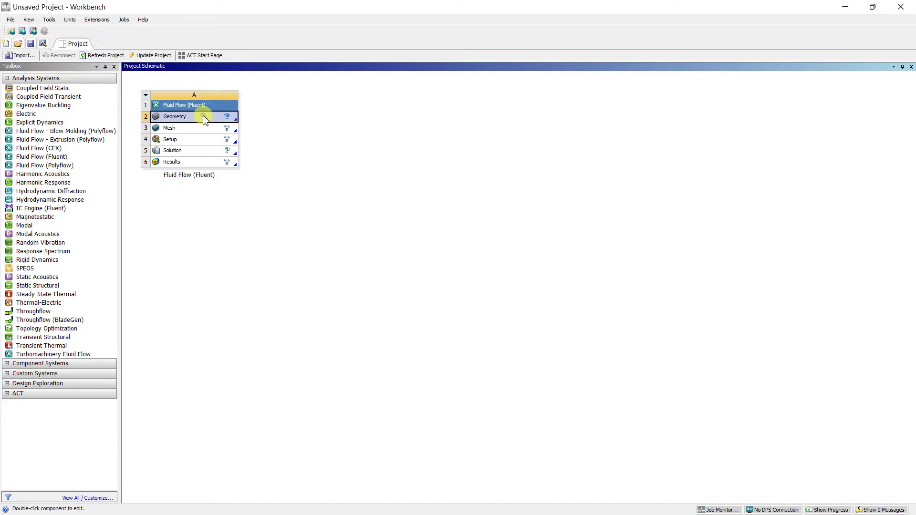
{"action": "left_click", "coordinate": [174, 133]}
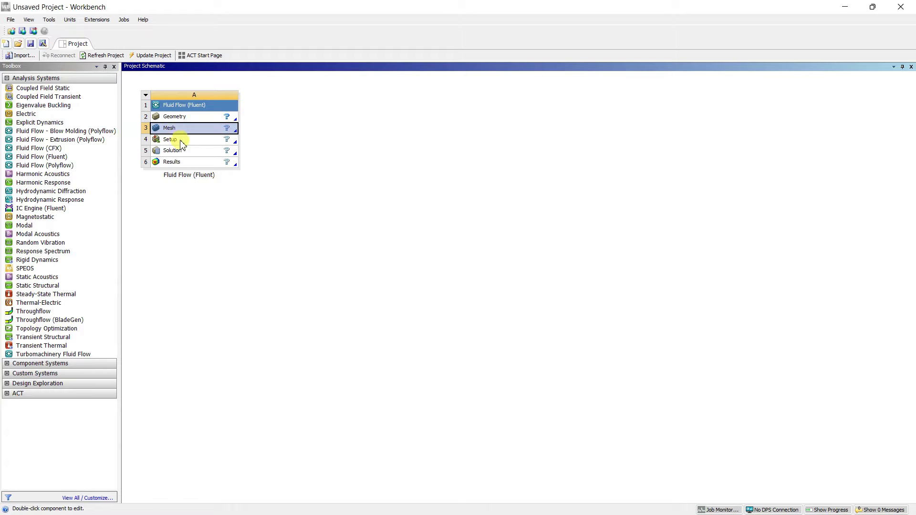
{"action": "left_click", "coordinate": [180, 140]}
{"action": "left_click", "coordinate": [182, 151]}
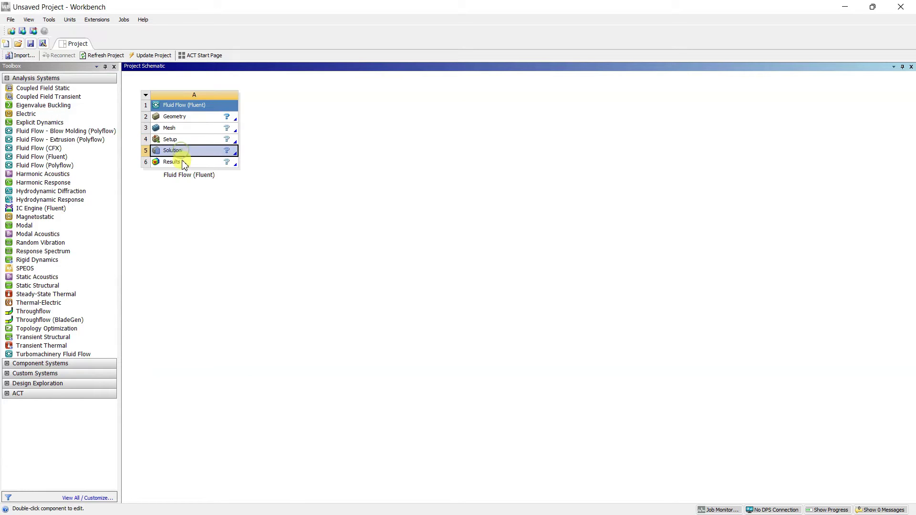
{"action": "left_click", "coordinate": [181, 162]}
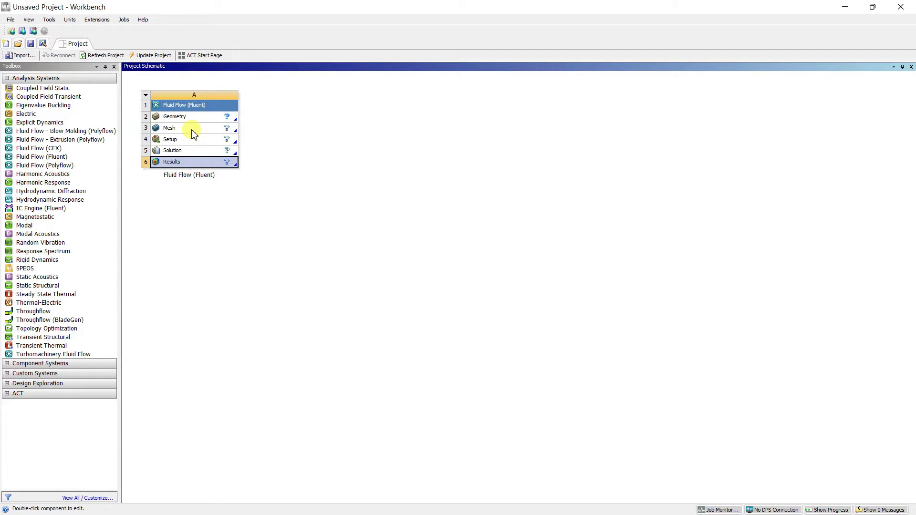
{"action": "left_click", "coordinate": [169, 119]}
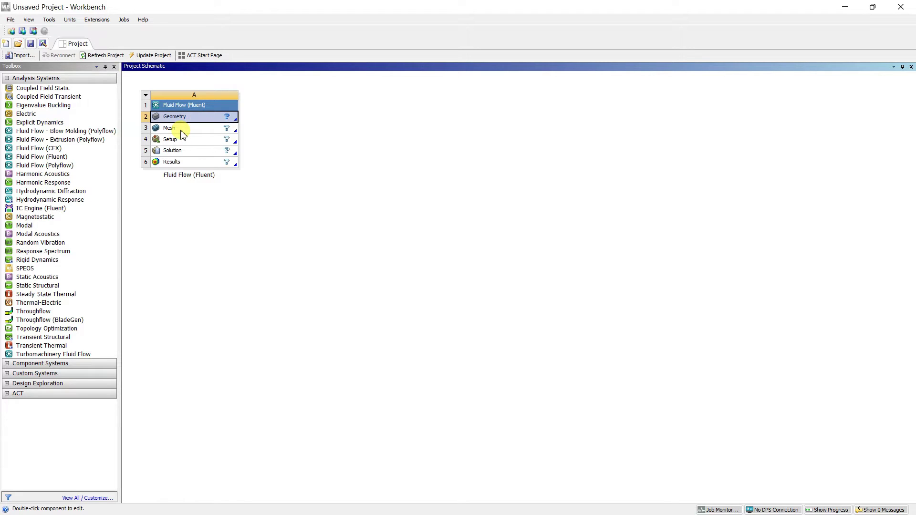
{"action": "left_click", "coordinate": [180, 130]}
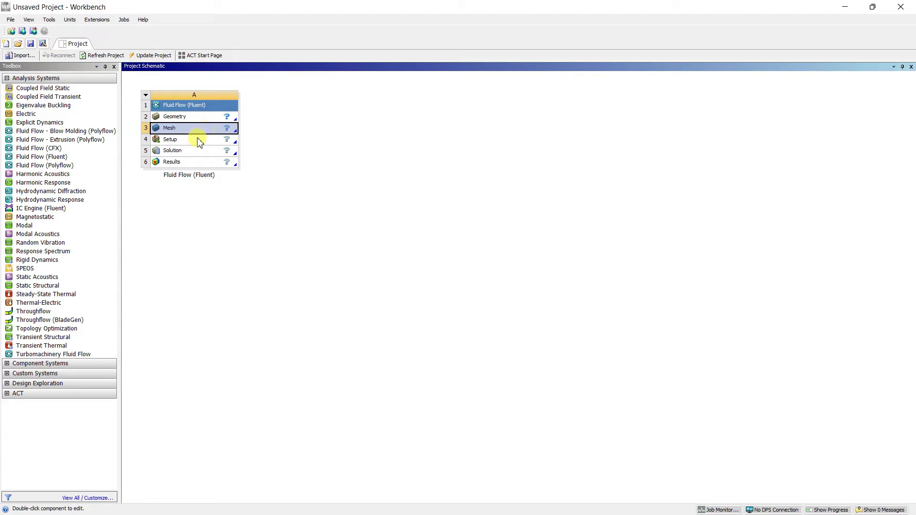
{"action": "double_click", "coordinate": [175, 141]}
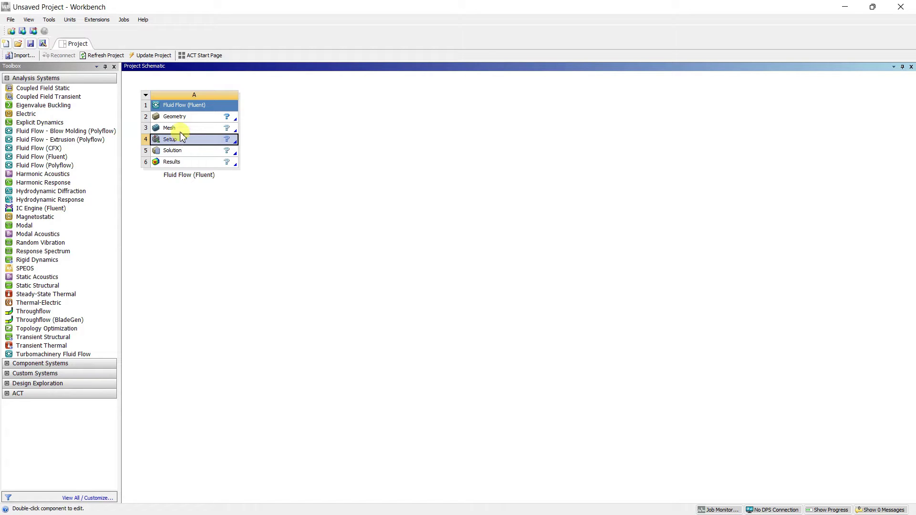
{"action": "left_click", "coordinate": [176, 128]}
{"action": "left_click", "coordinate": [170, 119]}
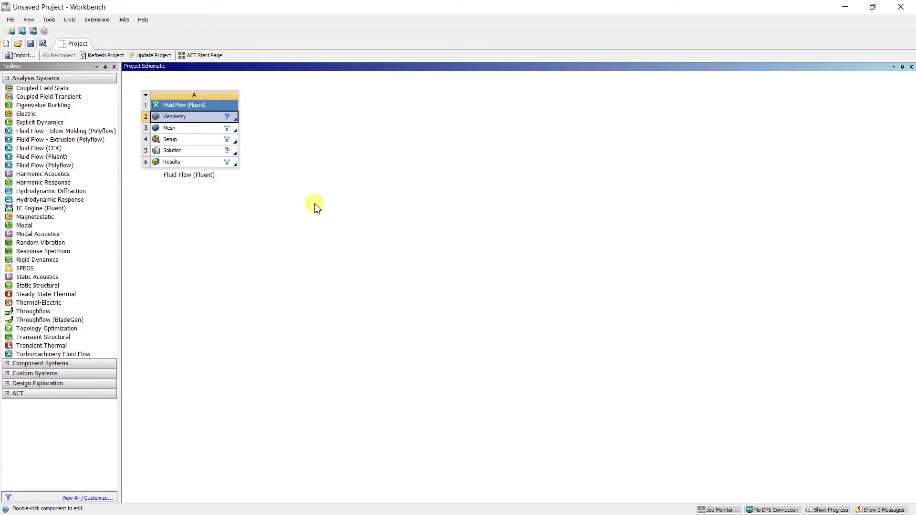
Annotate the screen in red with a converging-diverging nozzle, a few grid lines near its inlet, and the labels i/L and O/L.
{"action": "key", "text": "ctrl+shift+d"}
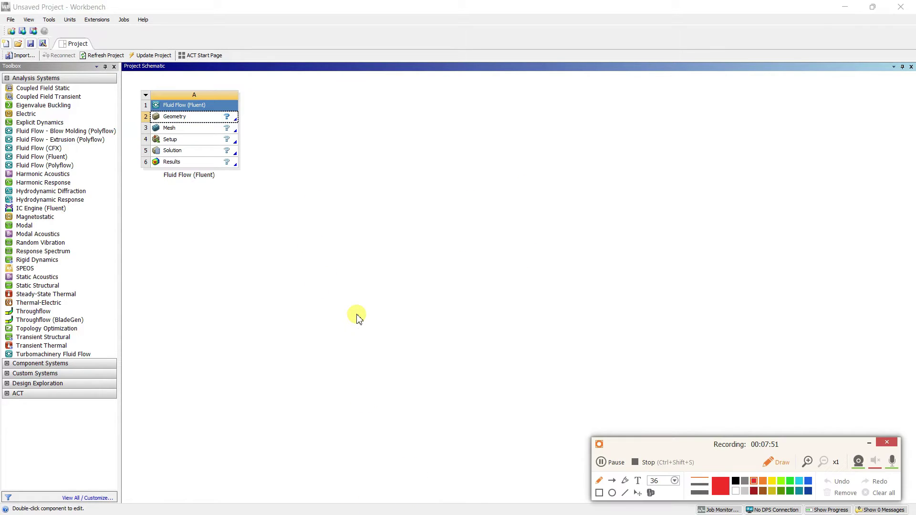
{"action": "left_click_drag", "start_coordinate": [388, 166], "coordinate": [390, 290]}
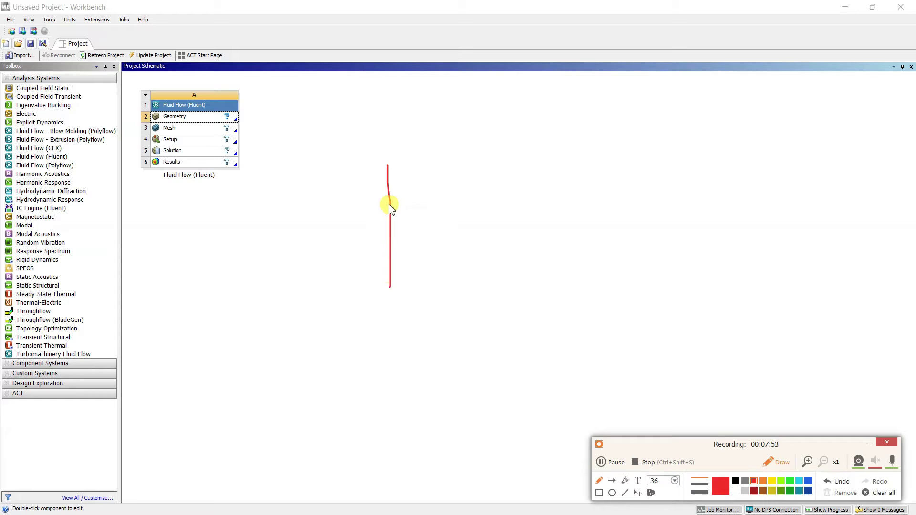
{"action": "mouse_move", "coordinate": [388, 165]}
{"action": "left_mouse_down"}
{"action": "mouse_move", "coordinate": [497, 218]}
{"action": "mouse_move", "coordinate": [577, 180]}
{"action": "mouse_move", "coordinate": [655, 200]}
{"action": "mouse_move", "coordinate": [680, 359]}
{"action": "mouse_move", "coordinate": [522, 276]}
{"action": "mouse_move", "coordinate": [483, 272]}
{"action": "mouse_move", "coordinate": [390, 310]}
{"action": "mouse_move", "coordinate": [389, 286]}
{"action": "left_mouse_up"}
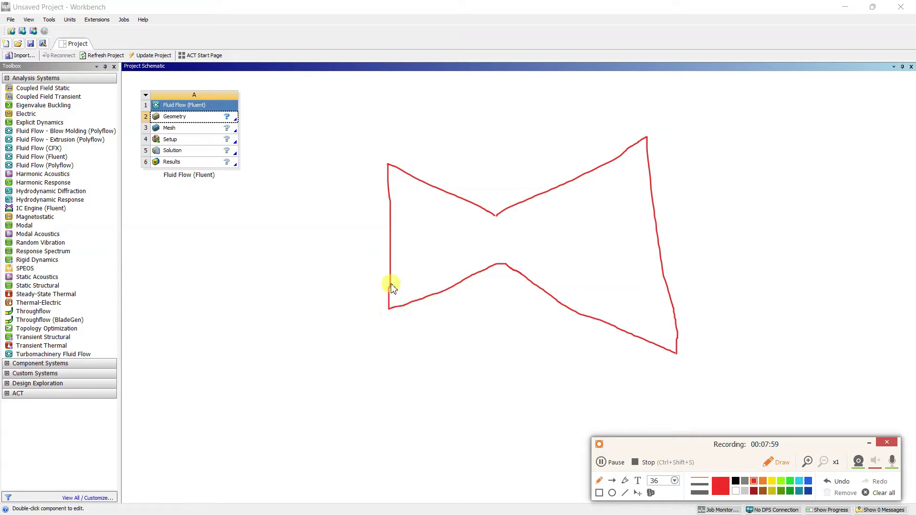
{"action": "mouse_move", "coordinate": [387, 184]}
{"action": "left_mouse_down"}
{"action": "mouse_move", "coordinate": [425, 185]}
{"action": "mouse_move", "coordinate": [398, 199]}
{"action": "mouse_move", "coordinate": [437, 198]}
{"action": "mouse_move", "coordinate": [400, 184]}
{"action": "mouse_move", "coordinate": [400, 221]}
{"action": "left_mouse_up"}
{"action": "left_click_drag", "start_coordinate": [412, 176], "coordinate": [413, 215]}
{"action": "mouse_move", "coordinate": [340, 193]}
{"action": "left_mouse_down"}
{"action": "mouse_move", "coordinate": [348, 195]}
{"action": "mouse_move", "coordinate": [345, 215]}
{"action": "mouse_move", "coordinate": [375, 209]}
{"action": "left_mouse_up"}
{"action": "left_click", "coordinate": [341, 181]}
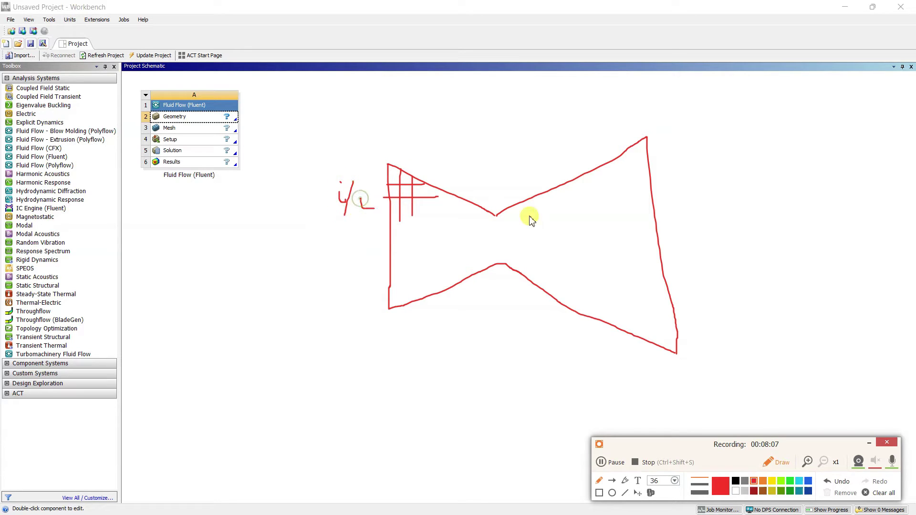
{"action": "mouse_move", "coordinate": [670, 203]}
{"action": "left_mouse_down"}
{"action": "mouse_move", "coordinate": [697, 228]}
{"action": "mouse_move", "coordinate": [742, 218]}
{"action": "left_mouse_up"}
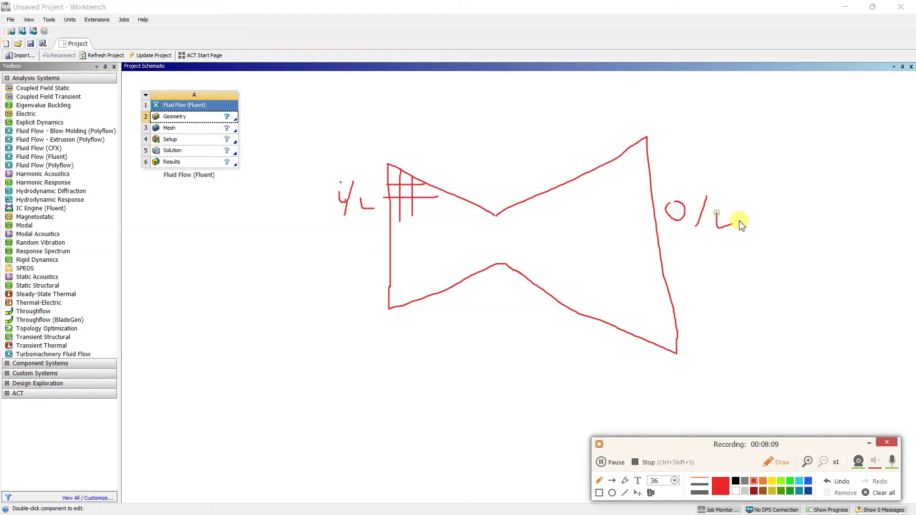
Bracket the nozzle inlet, mark the first two grid cells, write C, M, E above the nozzle, and trace the outlet edge.
{"action": "left_click_drag", "start_coordinate": [385, 165], "coordinate": [387, 310]}
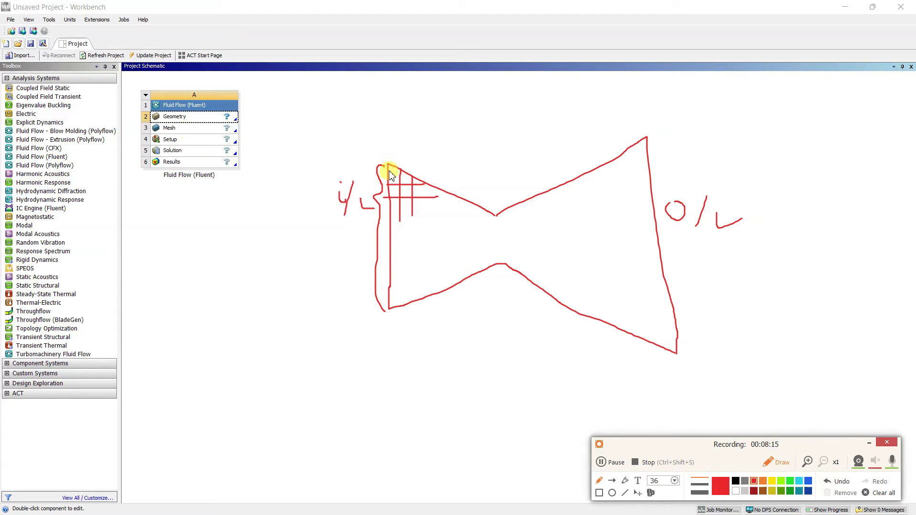
{"action": "mouse_move", "coordinate": [393, 172]}
{"action": "left_mouse_down"}
{"action": "mouse_move", "coordinate": [392, 180]}
{"action": "mouse_move", "coordinate": [440, 148]}
{"action": "left_mouse_up"}
{"action": "mouse_move", "coordinate": [475, 111]}
{"action": "left_mouse_down"}
{"action": "mouse_move", "coordinate": [464, 117]}
{"action": "mouse_move", "coordinate": [481, 129]}
{"action": "mouse_move", "coordinate": [475, 158]}
{"action": "mouse_move", "coordinate": [487, 143]}
{"action": "mouse_move", "coordinate": [482, 173]}
{"action": "mouse_move", "coordinate": [491, 179]}
{"action": "left_mouse_up"}
{"action": "left_click_drag", "start_coordinate": [483, 172], "coordinate": [489, 171]}
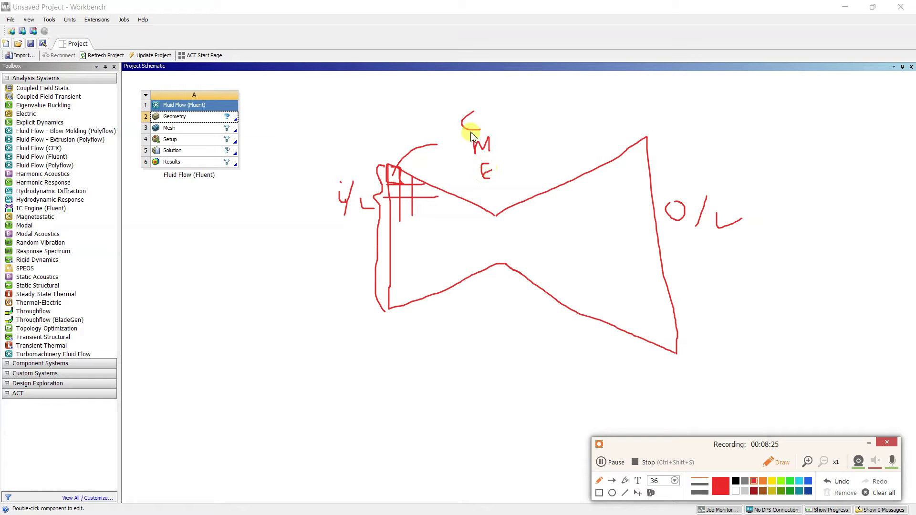
{"action": "mouse_move", "coordinate": [390, 187]}
{"action": "left_mouse_down"}
{"action": "mouse_move", "coordinate": [380, 180]}
{"action": "mouse_move", "coordinate": [381, 199]}
{"action": "mouse_move", "coordinate": [382, 180]}
{"action": "mouse_move", "coordinate": [403, 186]}
{"action": "mouse_move", "coordinate": [404, 115]}
{"action": "left_mouse_up"}
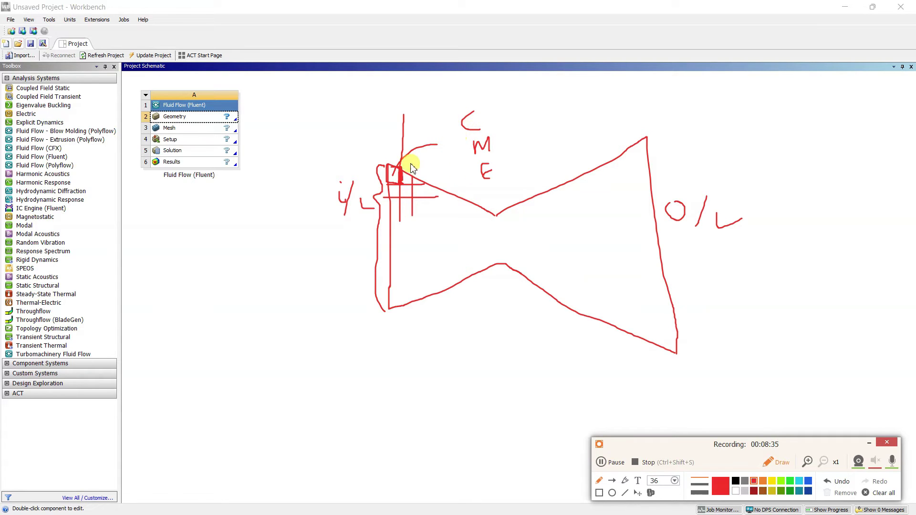
{"action": "left_click_drag", "start_coordinate": [409, 178], "coordinate": [415, 180]}
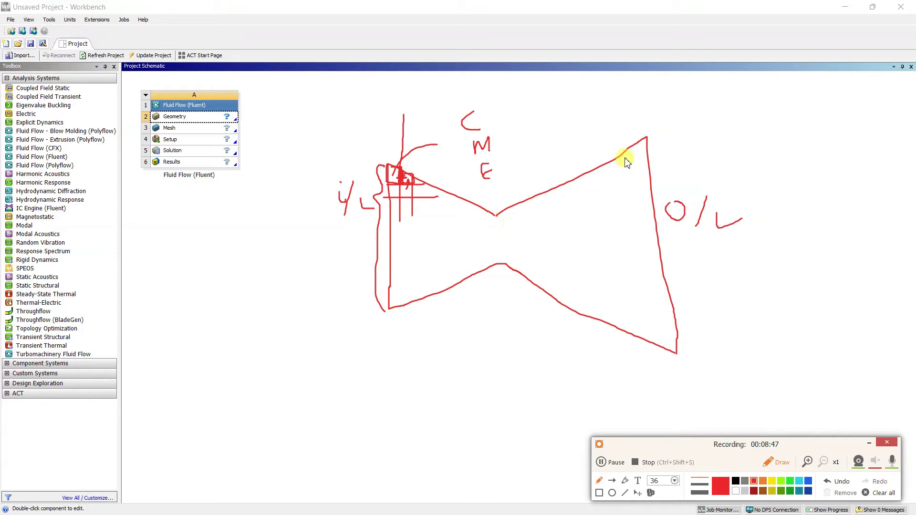
{"action": "left_click_drag", "start_coordinate": [647, 115], "coordinate": [670, 347]}
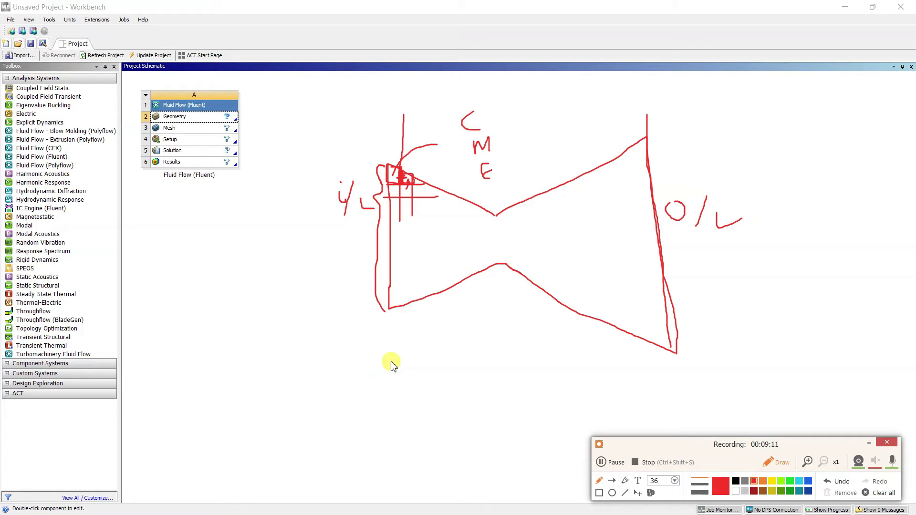
Write CFD in a box beside the nozzle sketch and link it to the handwritten list FM, TD, HT.
{"action": "mouse_move", "coordinate": [195, 285]}
{"action": "left_mouse_down"}
{"action": "mouse_move", "coordinate": [198, 305]}
{"action": "mouse_move", "coordinate": [211, 304]}
{"action": "mouse_move", "coordinate": [224, 276]}
{"action": "left_mouse_up"}
{"action": "left_click_drag", "start_coordinate": [211, 293], "coordinate": [244, 304]}
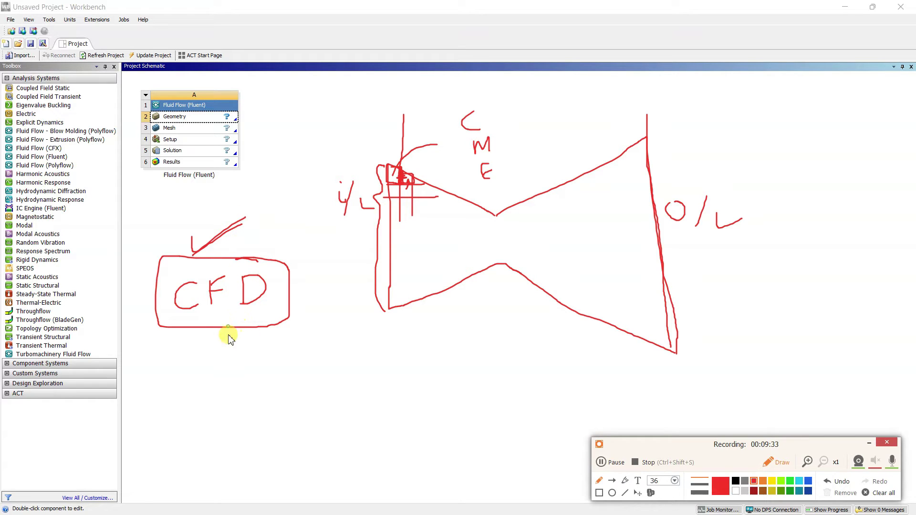
{"action": "mouse_move", "coordinate": [228, 327]}
{"action": "left_mouse_down"}
{"action": "mouse_move", "coordinate": [275, 374]}
{"action": "mouse_move", "coordinate": [296, 350]}
{"action": "mouse_move", "coordinate": [300, 358]}
{"action": "mouse_move", "coordinate": [308, 346]}
{"action": "mouse_move", "coordinate": [332, 361]}
{"action": "left_mouse_up"}
{"action": "mouse_move", "coordinate": [287, 403]}
{"action": "left_mouse_down"}
{"action": "mouse_move", "coordinate": [310, 391]}
{"action": "mouse_move", "coordinate": [318, 409]}
{"action": "left_mouse_up"}
{"action": "mouse_move", "coordinate": [318, 390]}
{"action": "left_mouse_down"}
{"action": "mouse_move", "coordinate": [333, 400]}
{"action": "mouse_move", "coordinate": [321, 409]}
{"action": "left_mouse_up"}
{"action": "mouse_move", "coordinate": [289, 443]}
{"action": "left_mouse_down"}
{"action": "mouse_move", "coordinate": [289, 459]}
{"action": "mouse_move", "coordinate": [300, 446]}
{"action": "left_mouse_up"}
{"action": "mouse_move", "coordinate": [301, 435]}
{"action": "left_mouse_down"}
{"action": "mouse_move", "coordinate": [302, 458]}
{"action": "mouse_move", "coordinate": [334, 432]}
{"action": "left_mouse_up"}
{"action": "left_click_drag", "start_coordinate": [326, 437], "coordinate": [326, 459]}
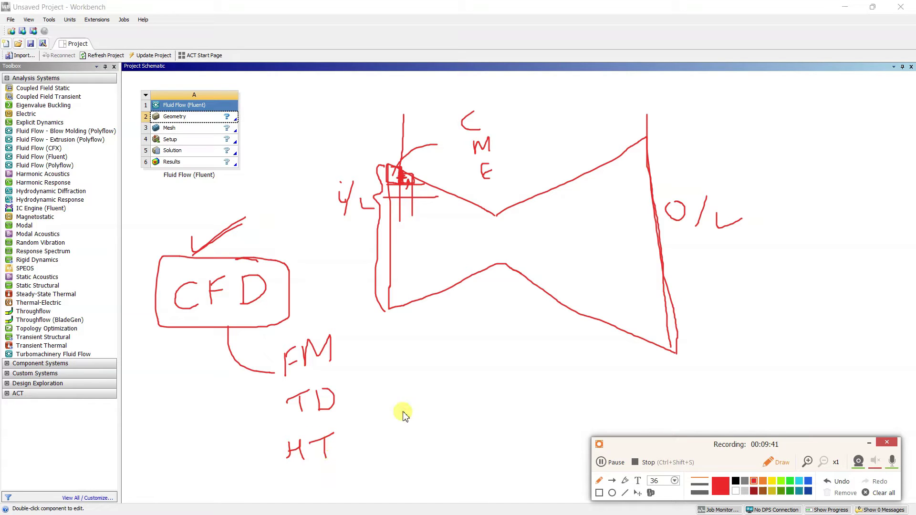
Write a circled HVAC below the nozzle and circle Fluid Flow (Fluent) in the list of analysis systems.
{"action": "mouse_move", "coordinate": [434, 376]}
{"action": "left_mouse_down"}
{"action": "mouse_move", "coordinate": [441, 398]}
{"action": "mouse_move", "coordinate": [457, 386]}
{"action": "left_mouse_up"}
{"action": "mouse_move", "coordinate": [459, 377]}
{"action": "left_mouse_down"}
{"action": "mouse_move", "coordinate": [464, 400]}
{"action": "mouse_move", "coordinate": [500, 362]}
{"action": "mouse_move", "coordinate": [507, 382]}
{"action": "mouse_move", "coordinate": [508, 372]}
{"action": "mouse_move", "coordinate": [517, 377]}
{"action": "left_mouse_up"}
{"action": "mouse_move", "coordinate": [507, 346]}
{"action": "left_mouse_down"}
{"action": "mouse_move", "coordinate": [447, 359]}
{"action": "mouse_move", "coordinate": [496, 400]}
{"action": "mouse_move", "coordinate": [511, 353]}
{"action": "left_mouse_up"}
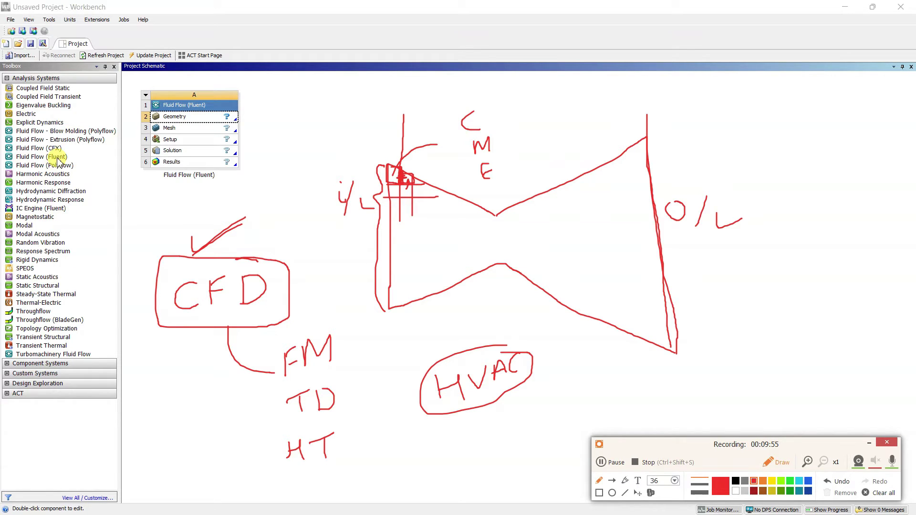
{"action": "mouse_move", "coordinate": [67, 156]}
{"action": "left_mouse_down"}
{"action": "mouse_move", "coordinate": [34, 150]}
{"action": "mouse_move", "coordinate": [7, 162]}
{"action": "mouse_move", "coordinate": [52, 165]}
{"action": "mouse_move", "coordinate": [63, 156]}
{"action": "left_mouse_up"}
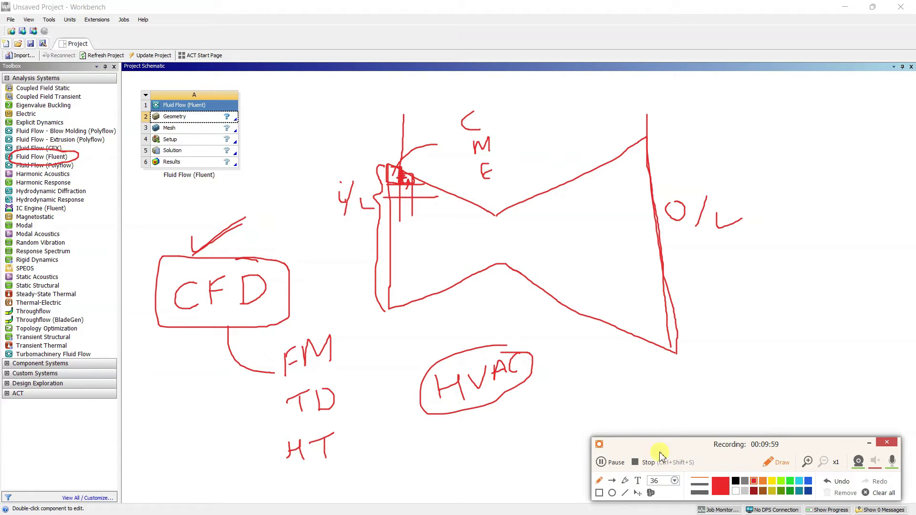
Clear all screen annotations and open a new DesignModeler geometry for the Fluid Flow (Fluent) system.
{"action": "left_click", "coordinate": [871, 495]}
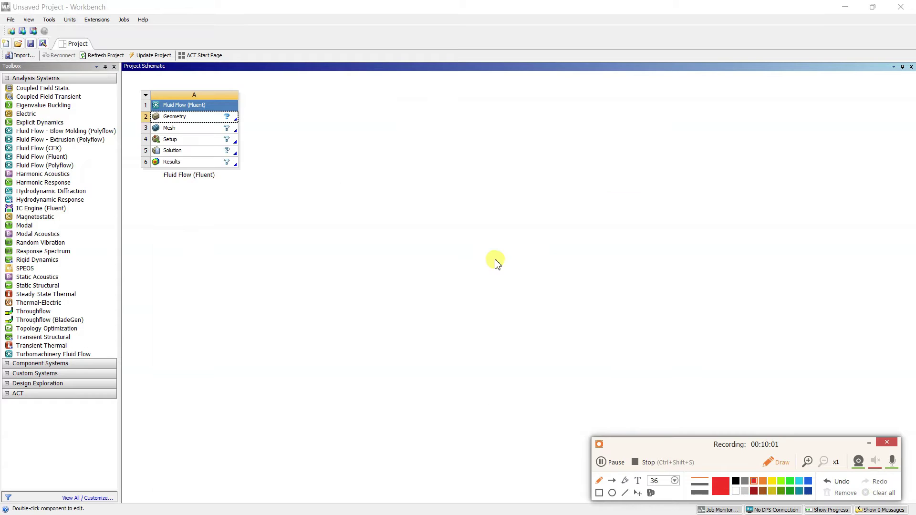
{"action": "right_click", "coordinate": [183, 117]}
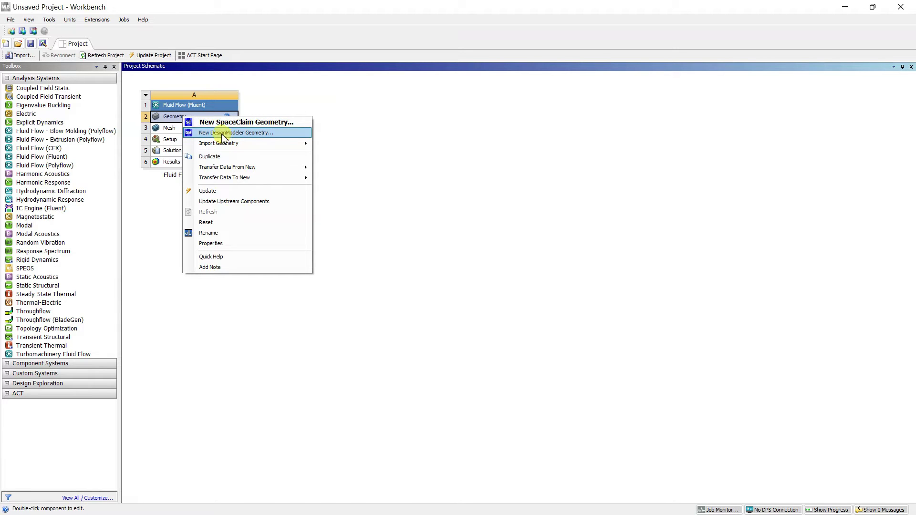
{"action": "left_click", "coordinate": [153, 204]}
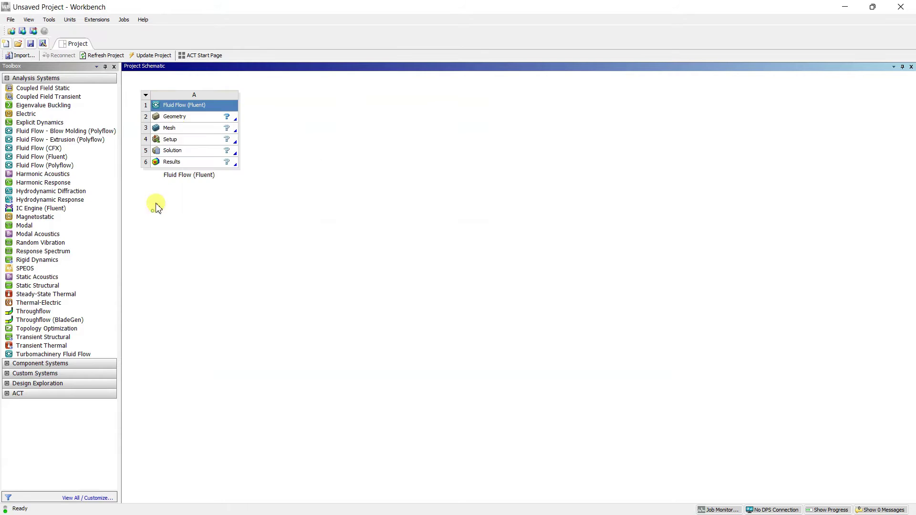
{"action": "right_click", "coordinate": [182, 122]}
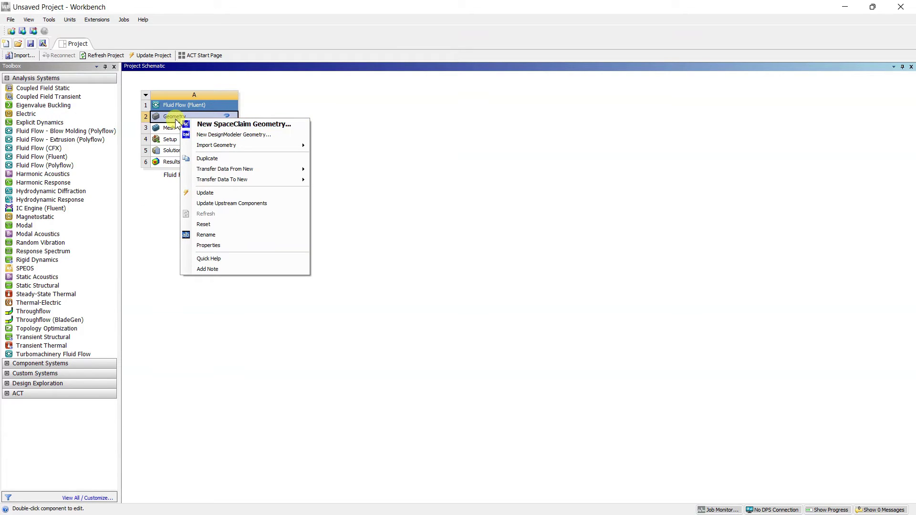
{"action": "left_click", "coordinate": [213, 136]}
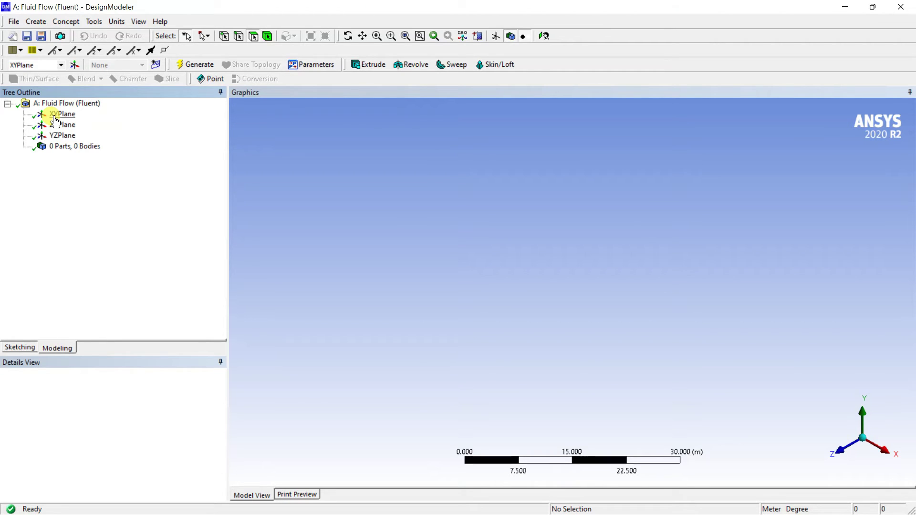
Set the length unit to millimetres and look at the XYPlane face-on.
{"action": "left_click", "coordinate": [117, 22]}
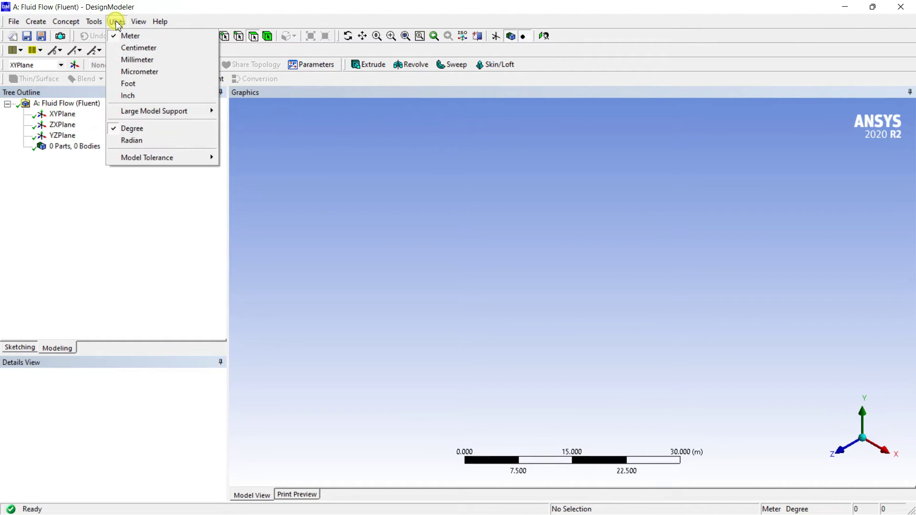
{"action": "left_click", "coordinate": [143, 60]}
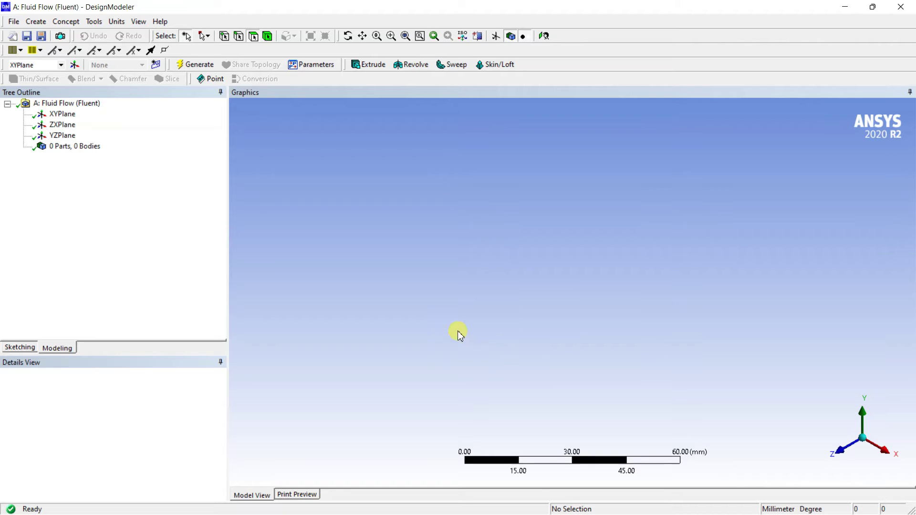
{"action": "left_click", "coordinate": [66, 115]}
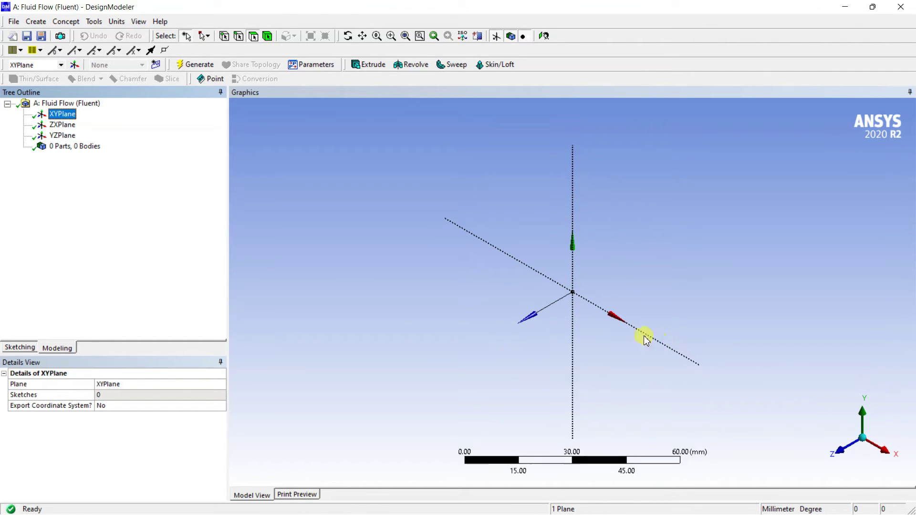
{"action": "right_click", "coordinate": [66, 114]}
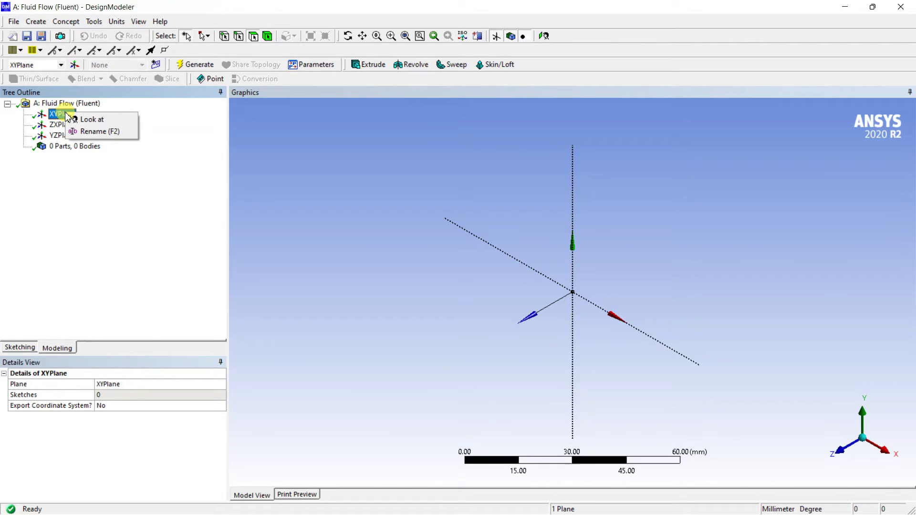
{"action": "left_click", "coordinate": [92, 119]}
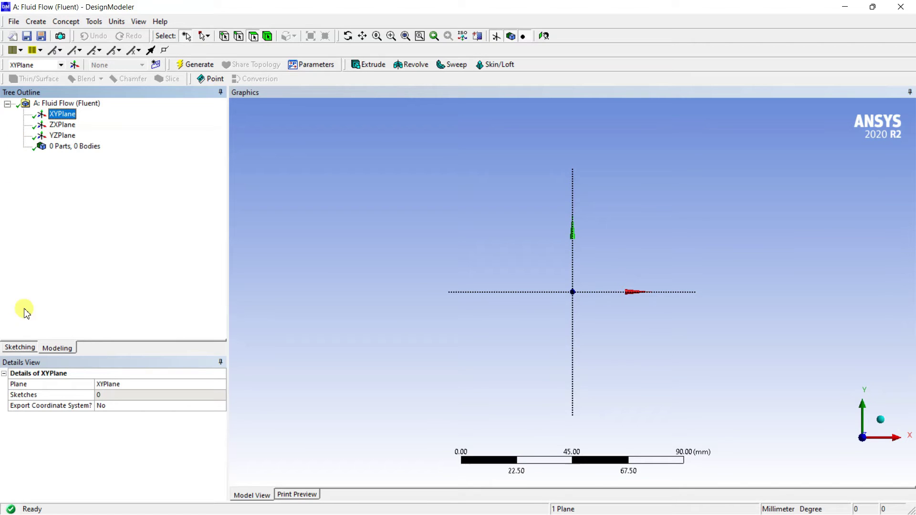
Sketch a closed converging-diverging nozzle polyline on the XYPlane, inlet at about x = -34 mm, throat on the Y axis, outlet at about x = 60 mm.
{"action": "left_click", "coordinate": [23, 348]}
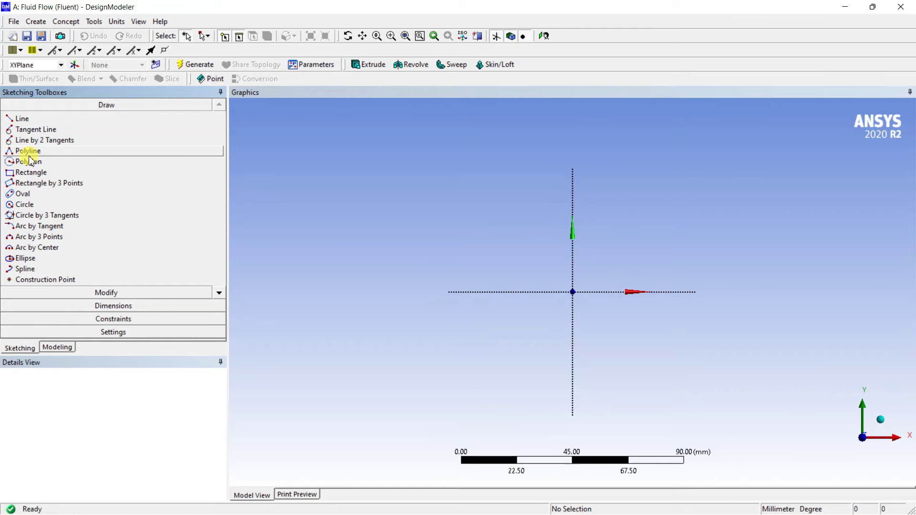
{"action": "scroll", "coordinate": [615, 319], "scroll_direction": "up", "scroll_amount": 2}
{"action": "scroll", "coordinate": [617, 319], "scroll_direction": "up", "scroll_amount": 3}
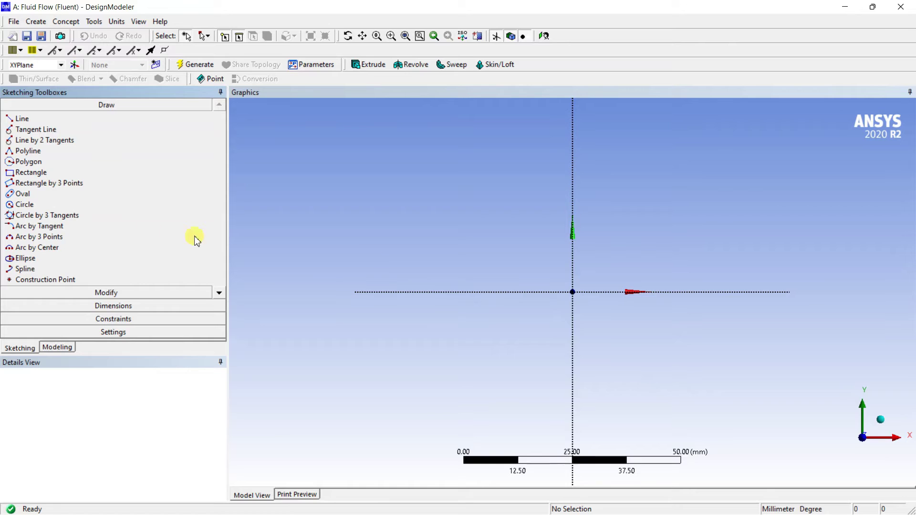
{"action": "left_click", "coordinate": [24, 150]}
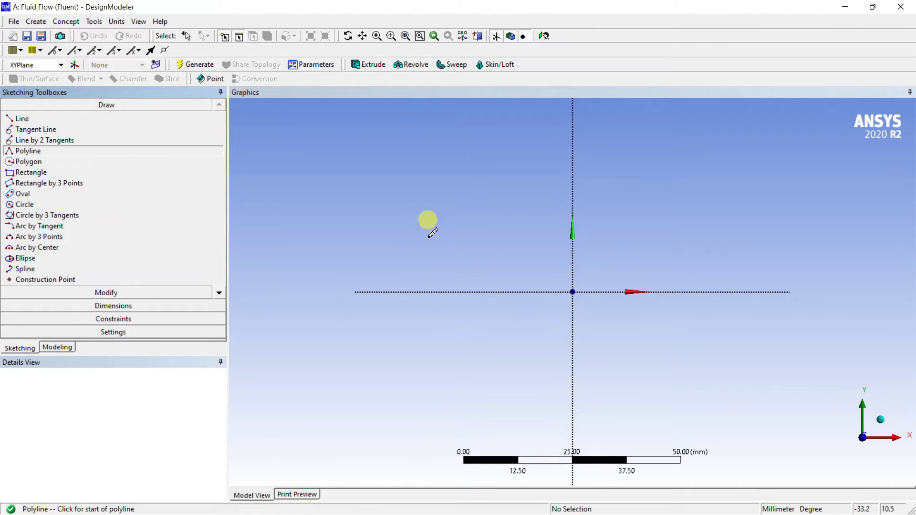
{"action": "left_click", "coordinate": [427, 208]}
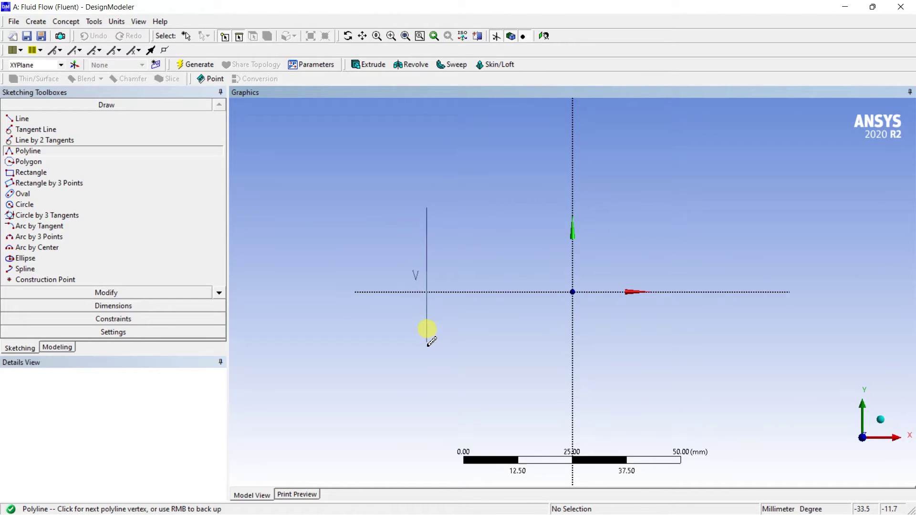
{"action": "left_click", "coordinate": [427, 371]}
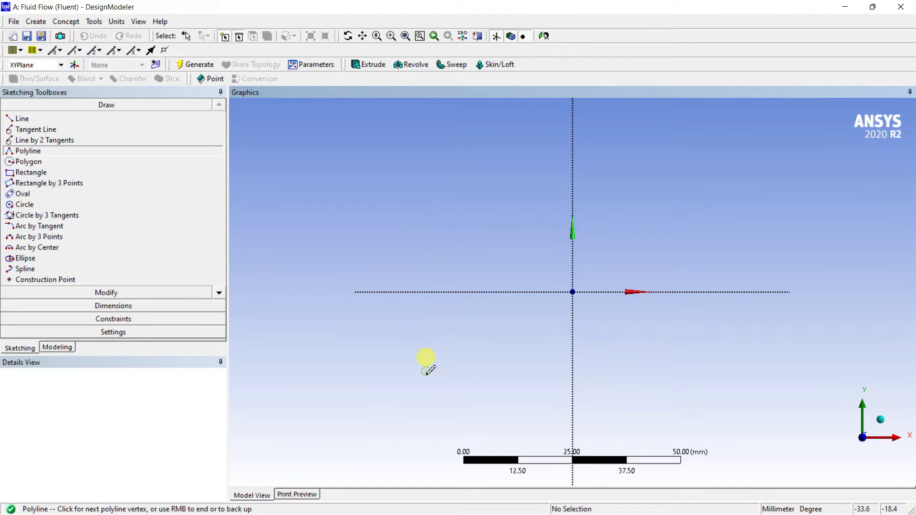
{"action": "left_click", "coordinate": [573, 315]}
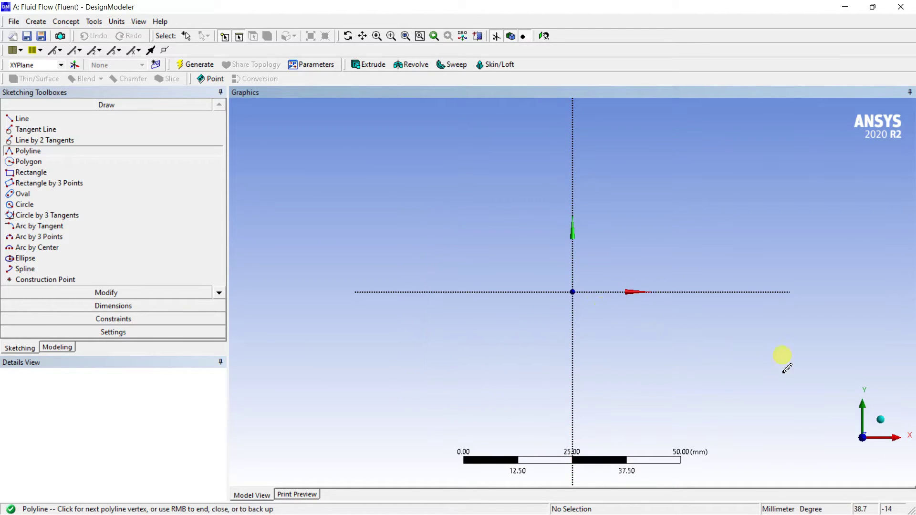
{"action": "left_click", "coordinate": [834, 387]}
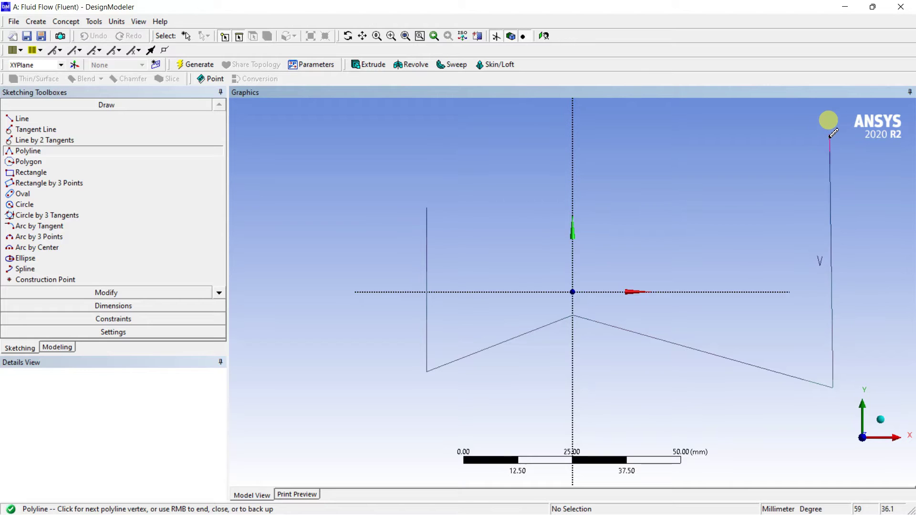
{"action": "left_click", "coordinate": [831, 142]}
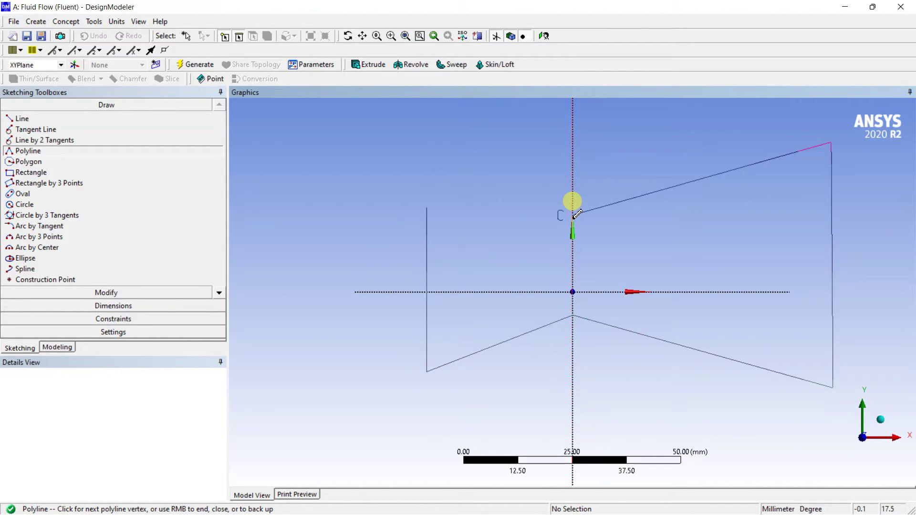
{"action": "left_click", "coordinate": [573, 243]}
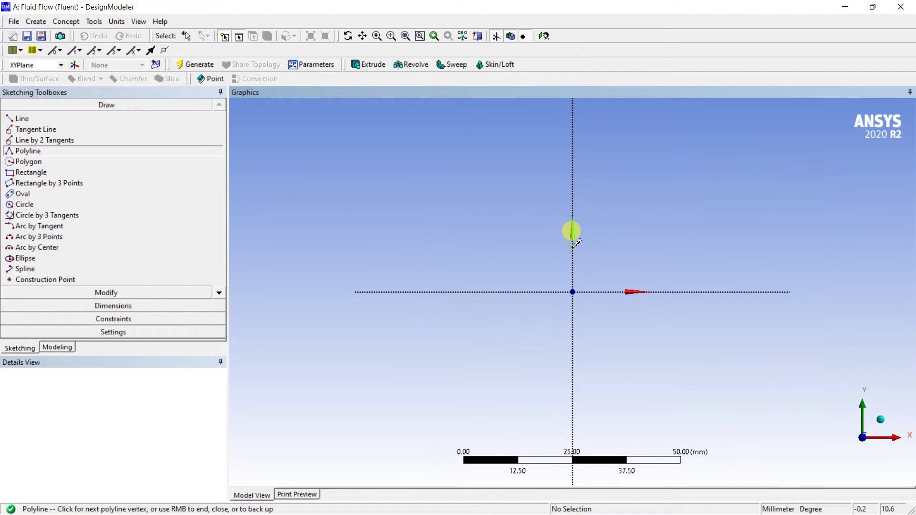
{"action": "right_click", "coordinate": [438, 219]}
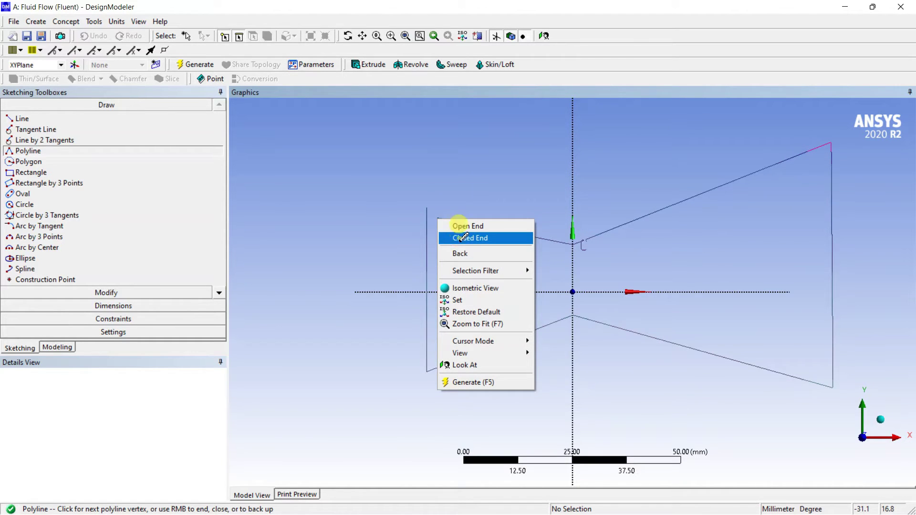
{"action": "left_click", "coordinate": [459, 238]}
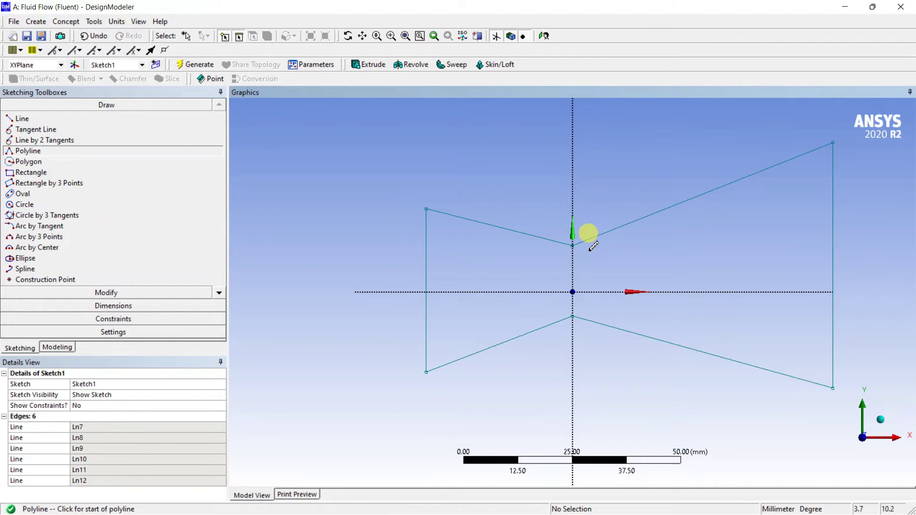
Constrain the upper and lower endpoints of the nozzle inlet to be symmetric about the X axis.
{"action": "left_click", "coordinate": [109, 319]}
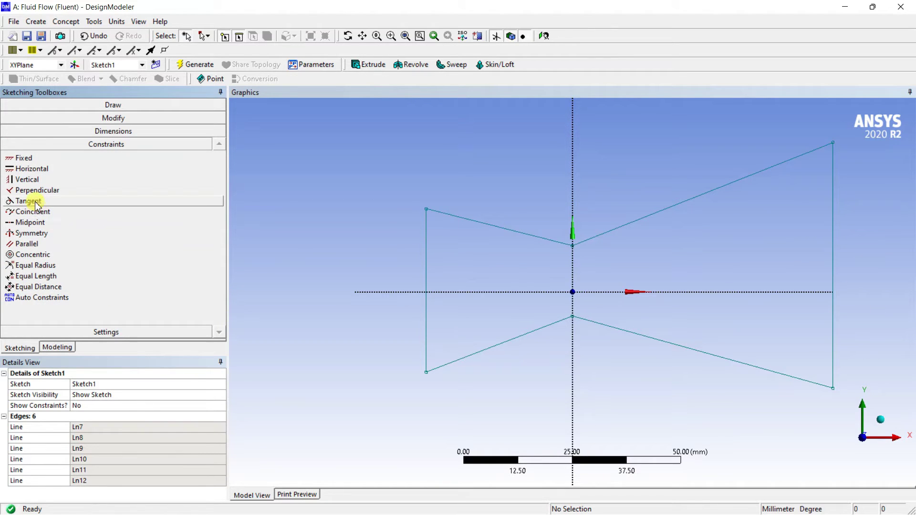
{"action": "left_click", "coordinate": [44, 235]}
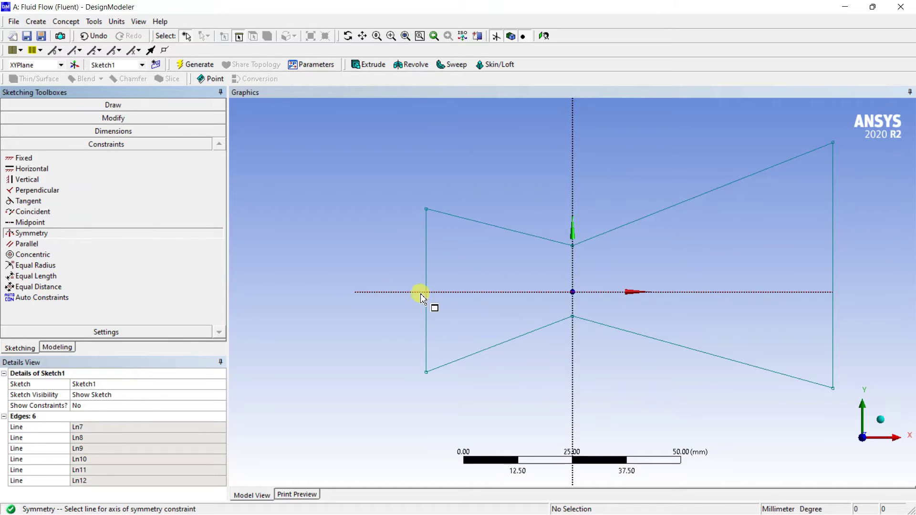
{"action": "left_click", "coordinate": [451, 293]}
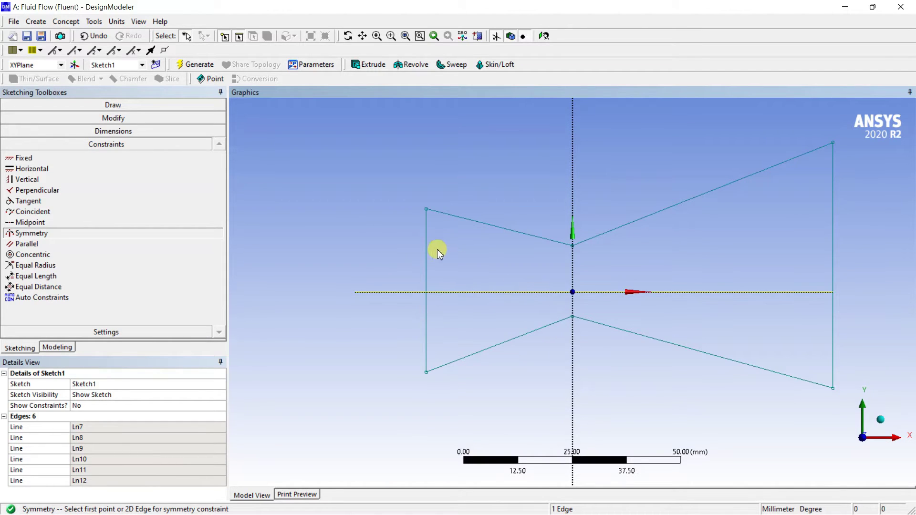
{"action": "left_click", "coordinate": [427, 211]}
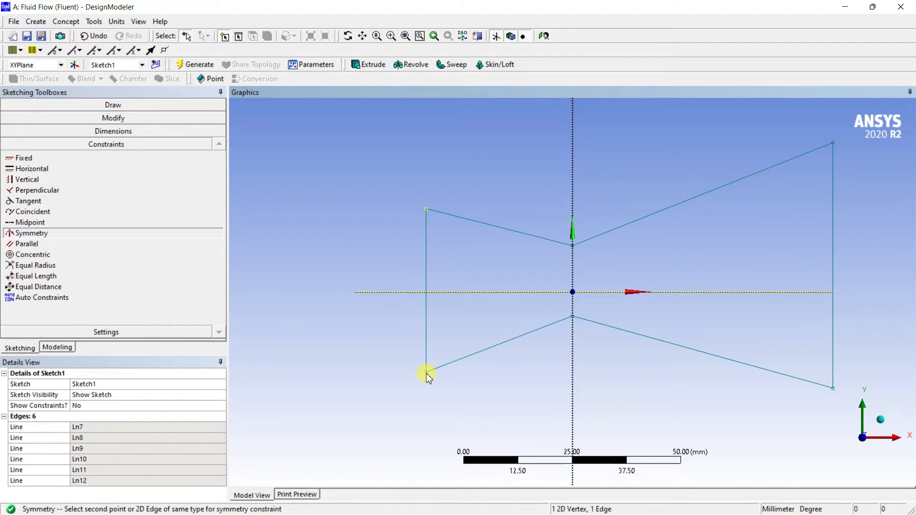
{"action": "left_click", "coordinate": [476, 367]}
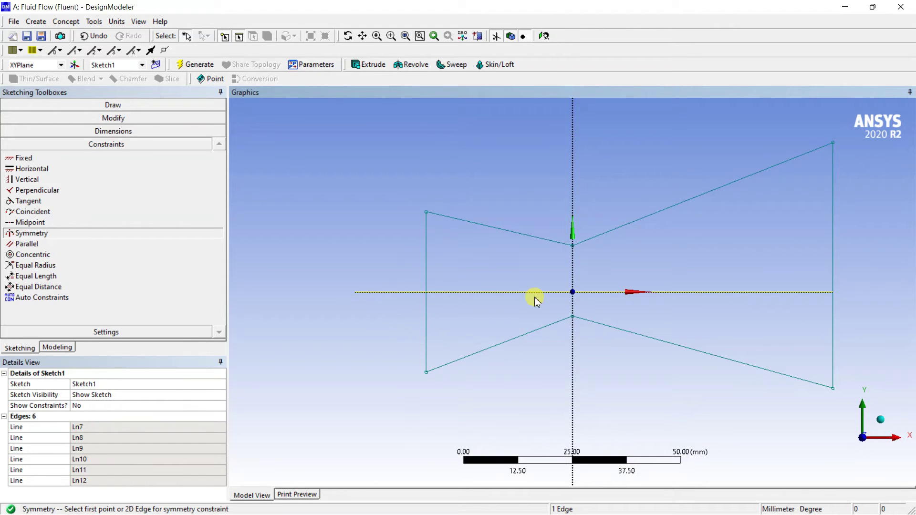
{"action": "key", "text": "Escape"}
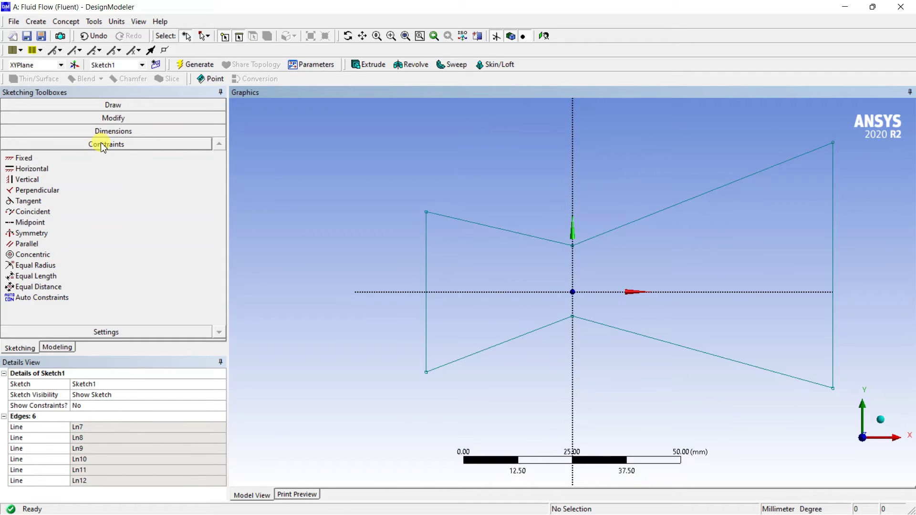
Apply a Symmetry constraint about the X axis to the two throat vertices of the nozzle.
{"action": "left_click", "coordinate": [34, 233]}
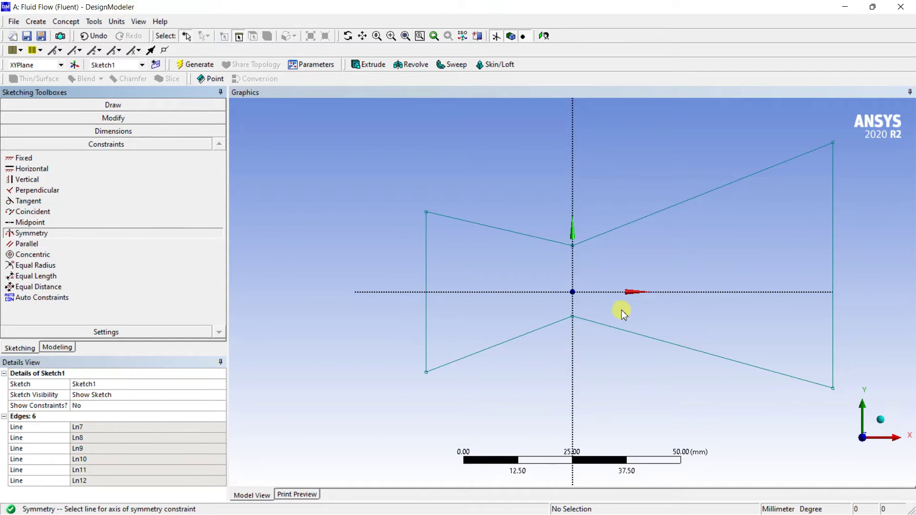
{"action": "left_click", "coordinate": [556, 292]}
{"action": "scroll", "coordinate": [603, 253], "scroll_direction": "up", "scroll_amount": 5}
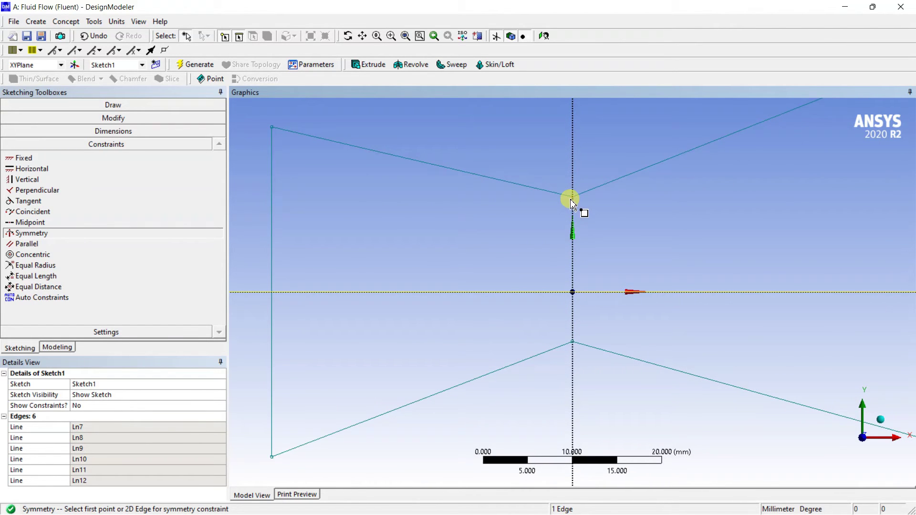
{"action": "left_click", "coordinate": [573, 197]}
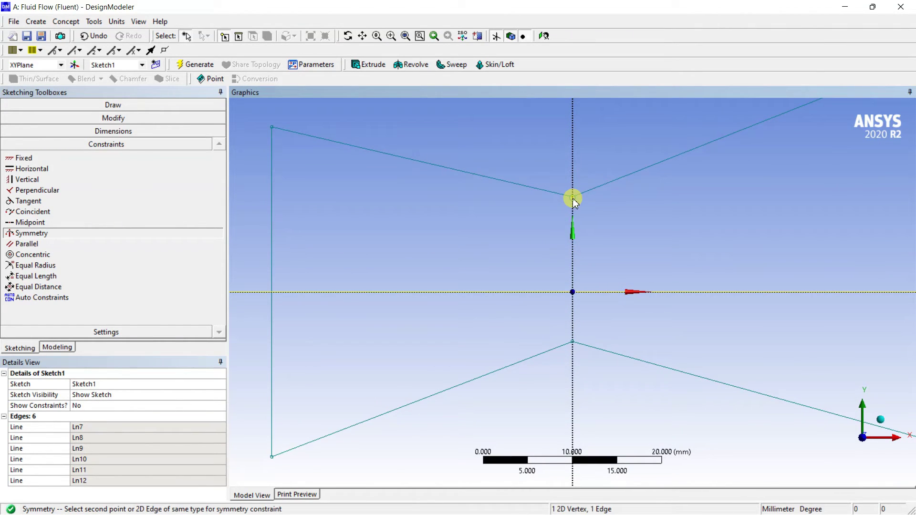
{"action": "left_click", "coordinate": [574, 345]}
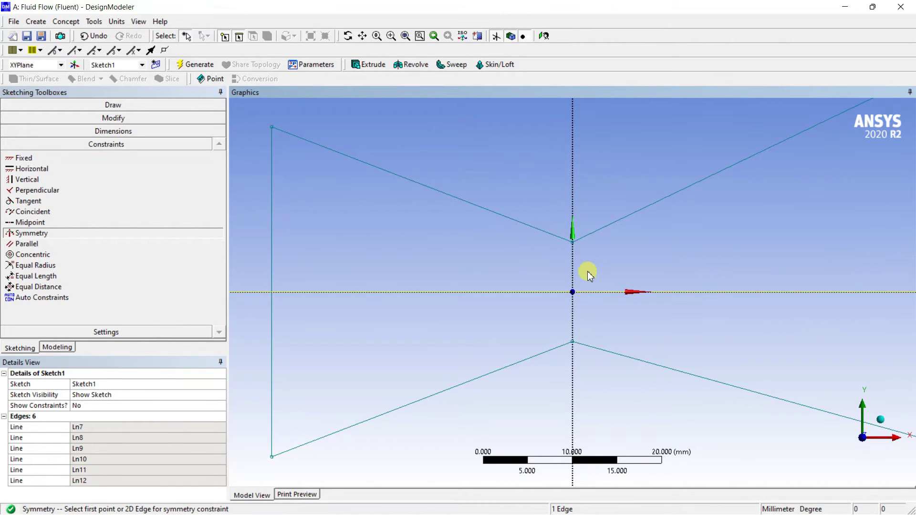
{"action": "scroll", "coordinate": [575, 262], "scroll_direction": "down", "scroll_amount": 5}
{"action": "scroll", "coordinate": [590, 289], "scroll_direction": "up", "scroll_amount": 1}
{"action": "key", "text": "Escape"}
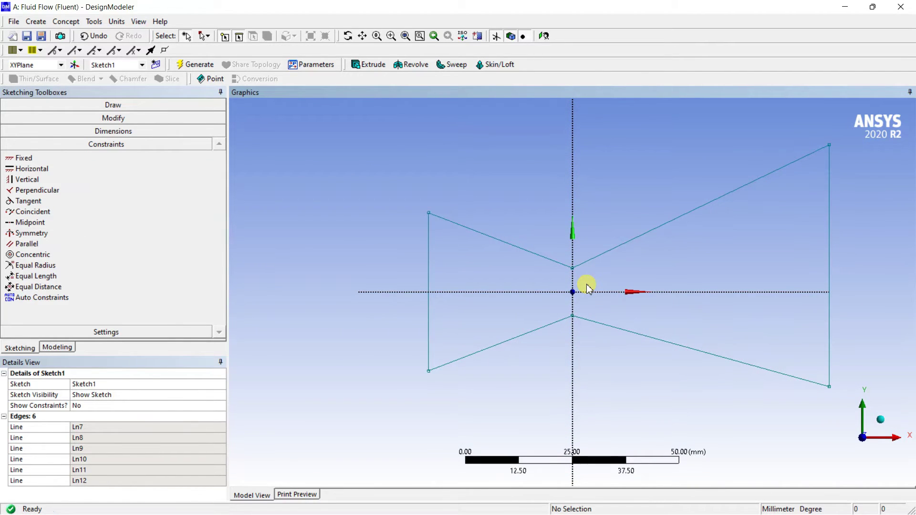
Constrain the upper and lower endpoints of the nozzle outlet to be symmetric about the X axis.
{"action": "left_click", "coordinate": [48, 234]}
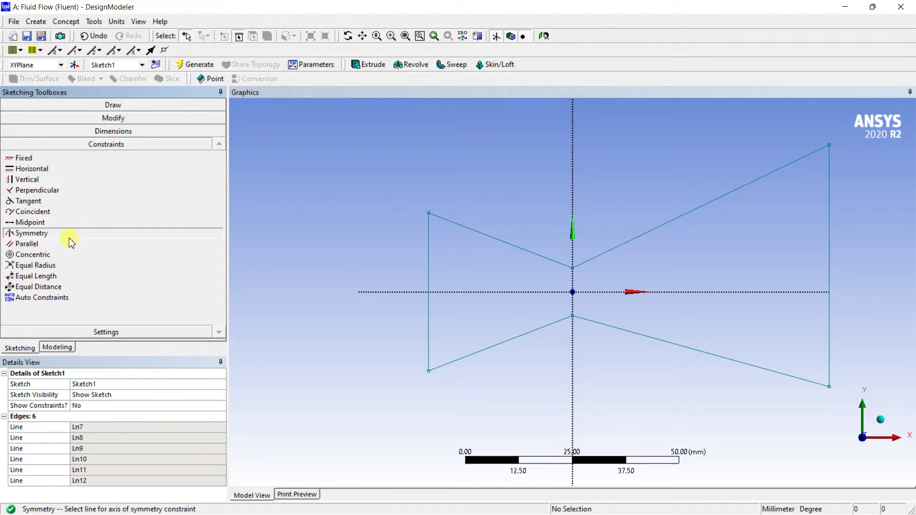
{"action": "scroll", "coordinate": [807, 305], "scroll_direction": "up", "scroll_amount": 2}
{"action": "left_click", "coordinate": [817, 293]}
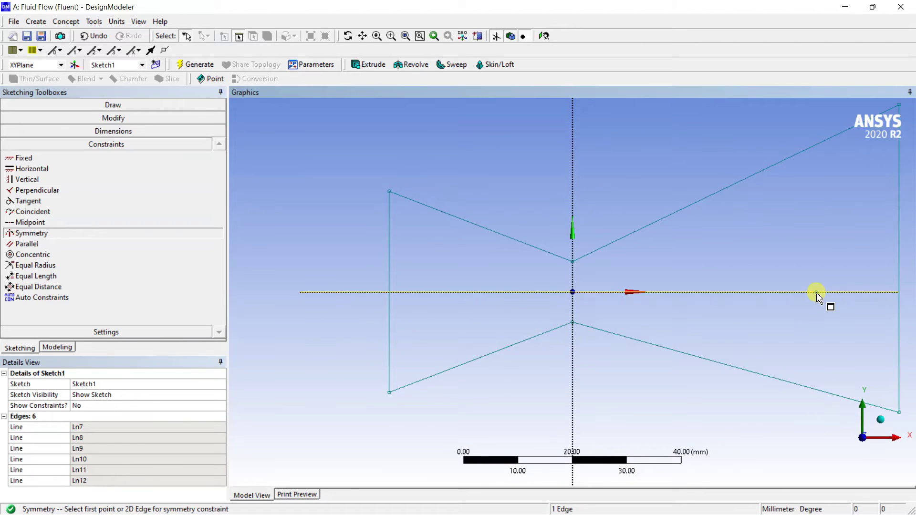
{"action": "left_click", "coordinate": [900, 107]}
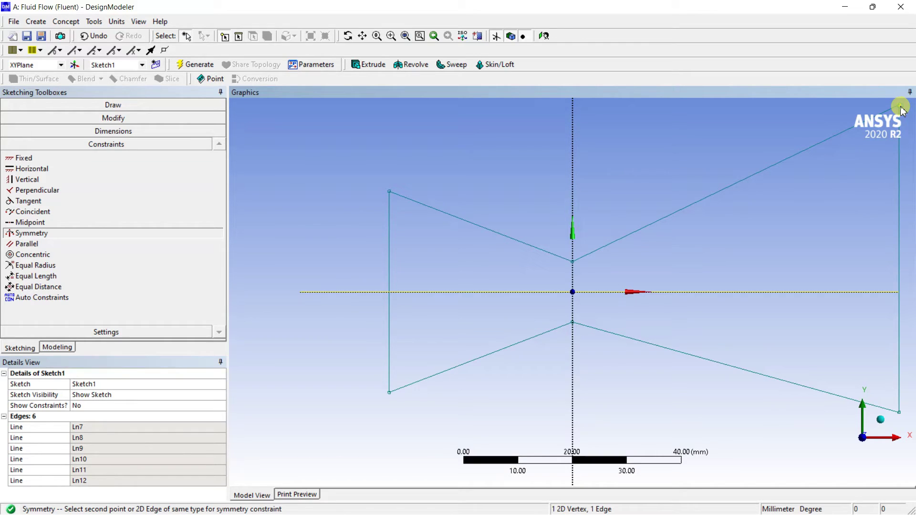
{"action": "left_click", "coordinate": [900, 412]}
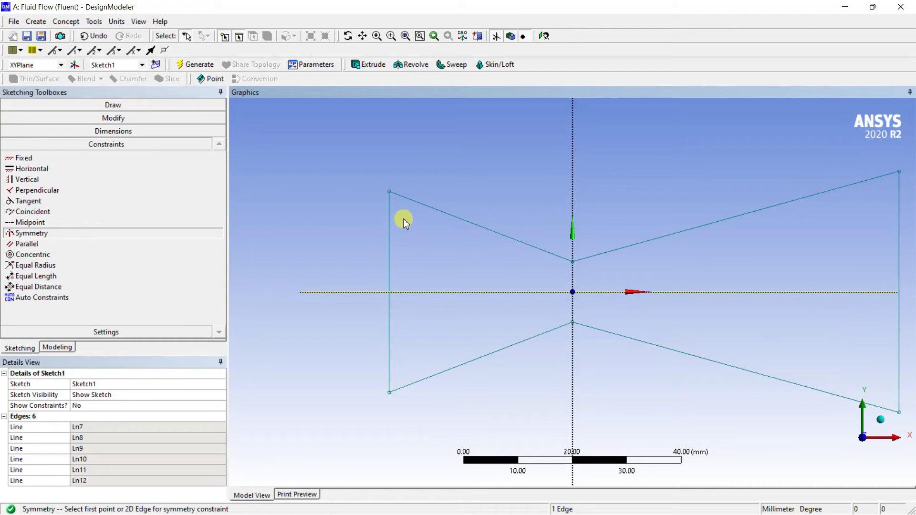
Add a General dimension to the vertical inlet line and set the inlet height to 25 mm.
{"action": "scroll", "coordinate": [685, 351], "scroll_direction": "down", "scroll_amount": 3}
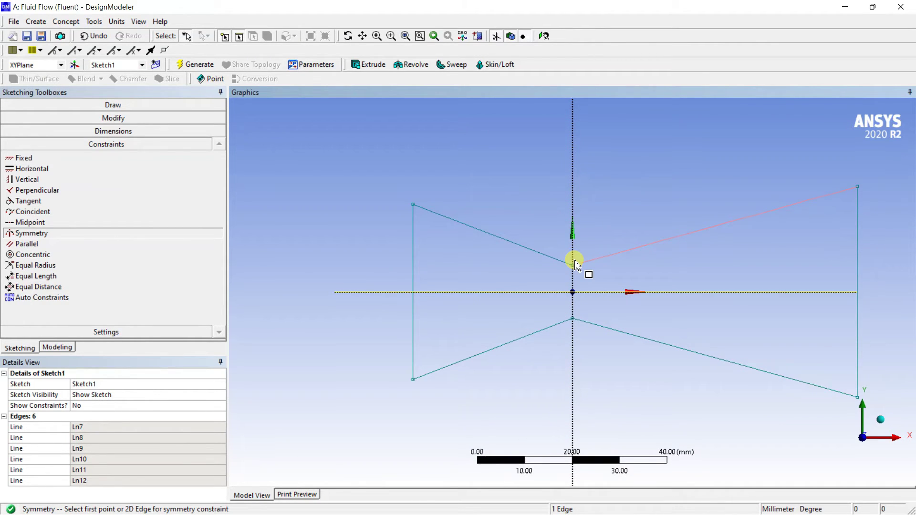
{"action": "left_click", "coordinate": [109, 131]}
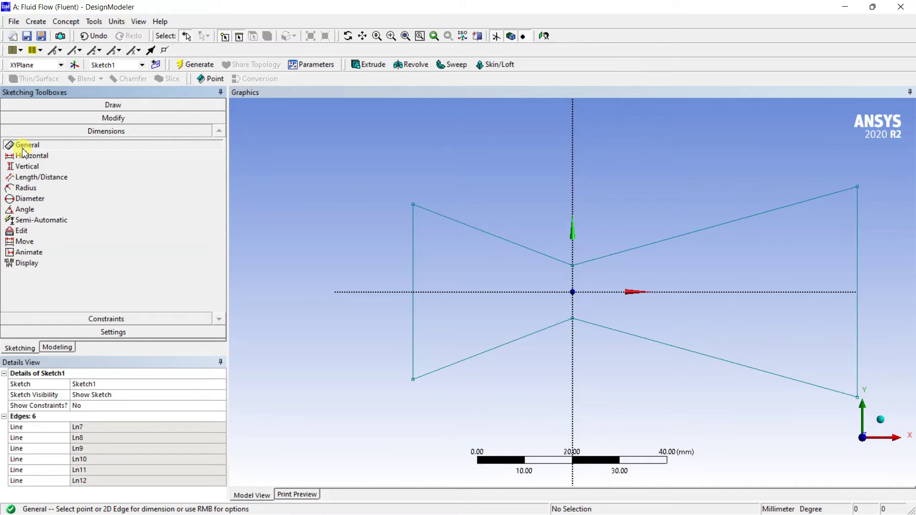
{"action": "left_click", "coordinate": [413, 263]}
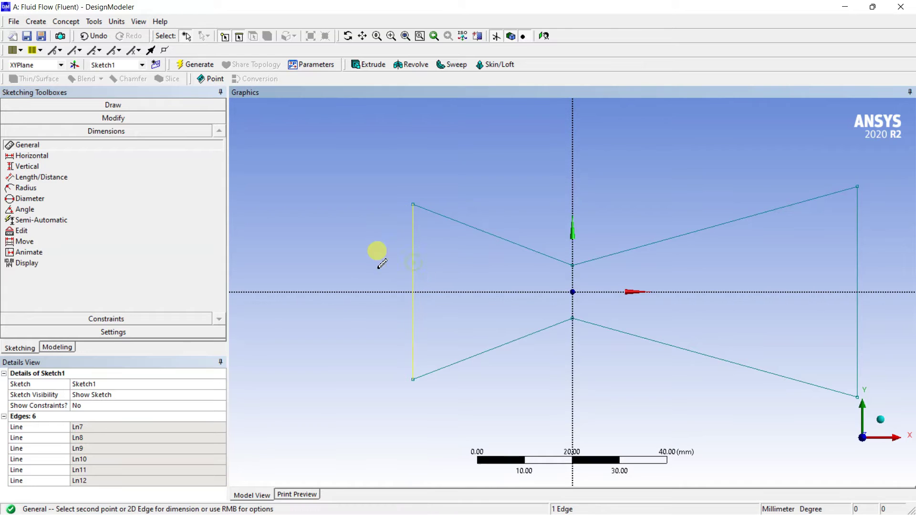
{"action": "left_click", "coordinate": [320, 288]}
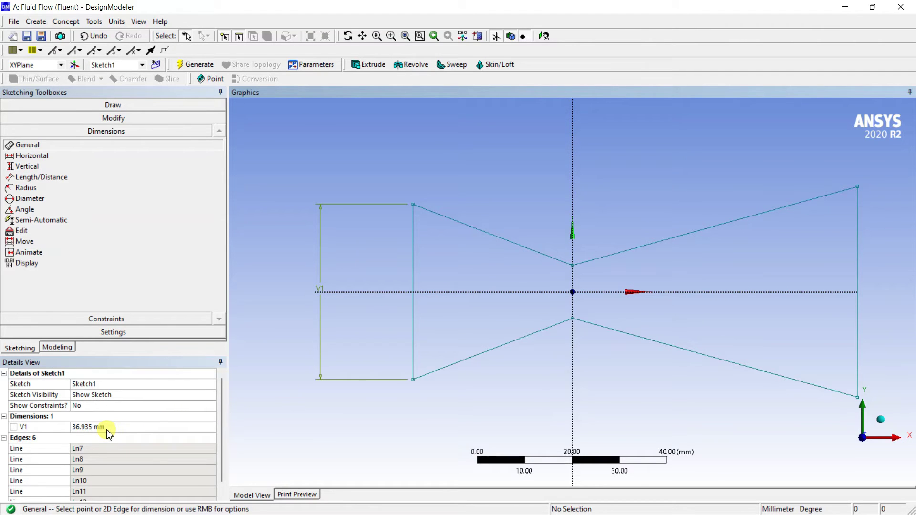
{"action": "left_click", "coordinate": [78, 427]}
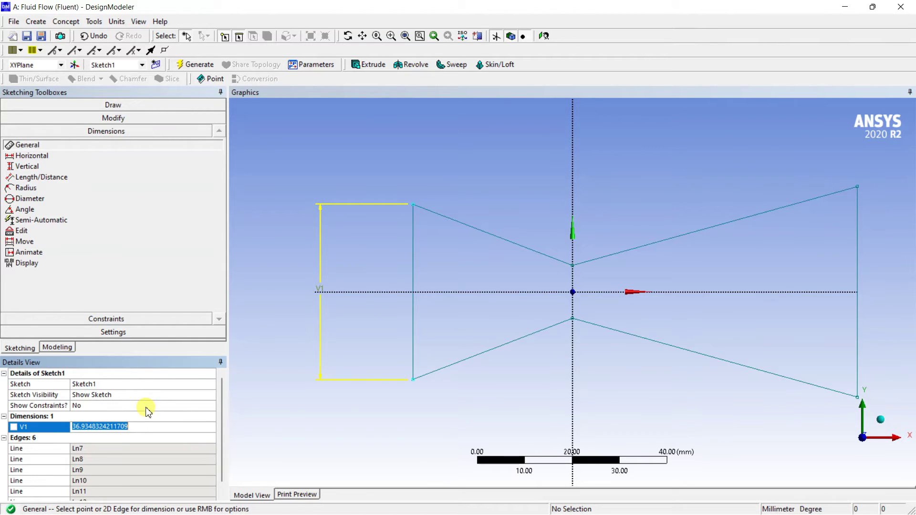
{"action": "type", "text": "25"}
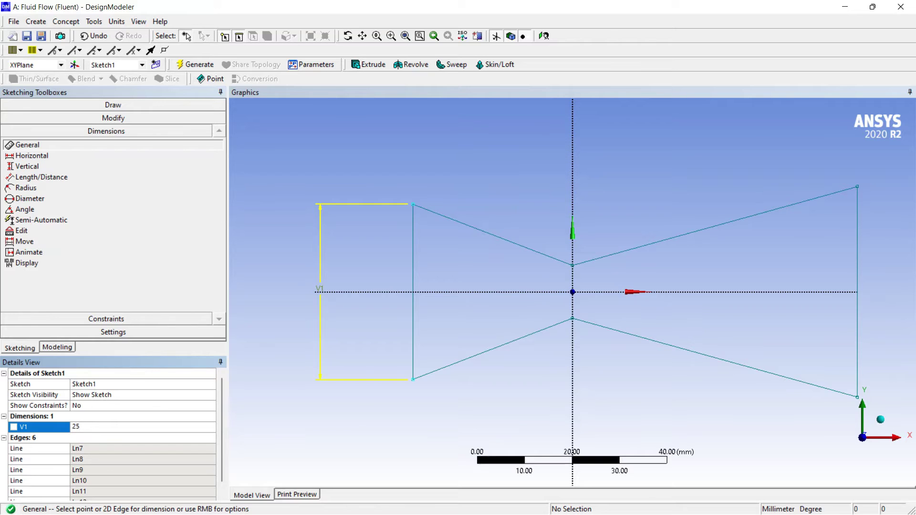
{"action": "key", "text": "Return"}
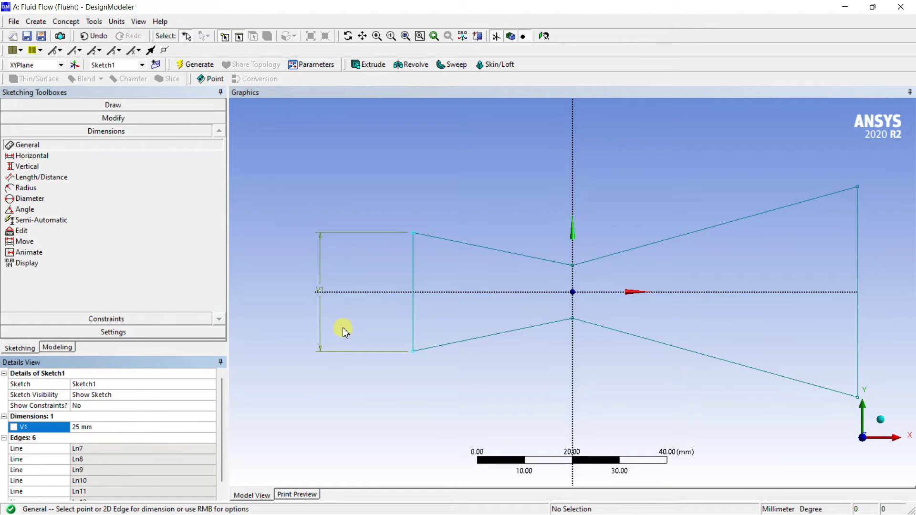
Dimension the distance between the two throat vertices and set it to 10 mm.
{"action": "scroll", "coordinate": [601, 294], "scroll_direction": "up", "scroll_amount": 1}
{"action": "scroll", "coordinate": [601, 294], "scroll_direction": "up", "scroll_amount": 1}
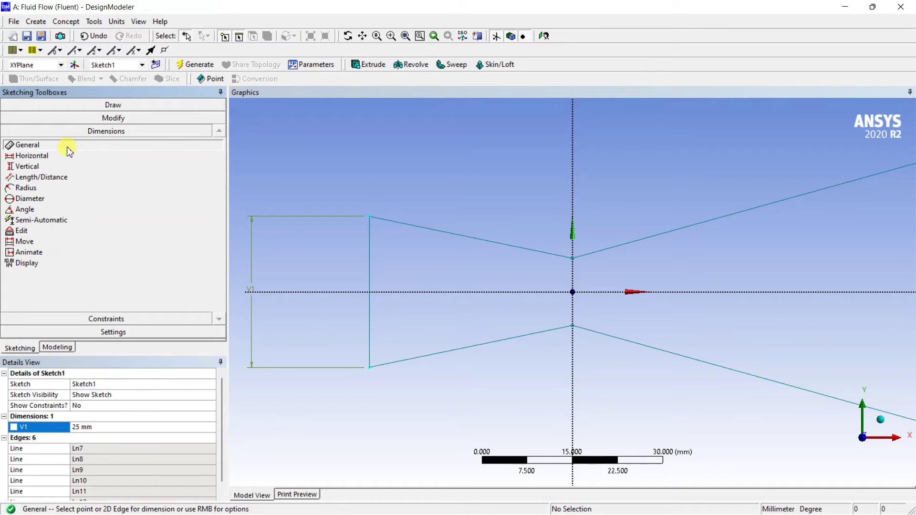
{"action": "scroll", "coordinate": [585, 254], "scroll_direction": "up", "scroll_amount": 2}
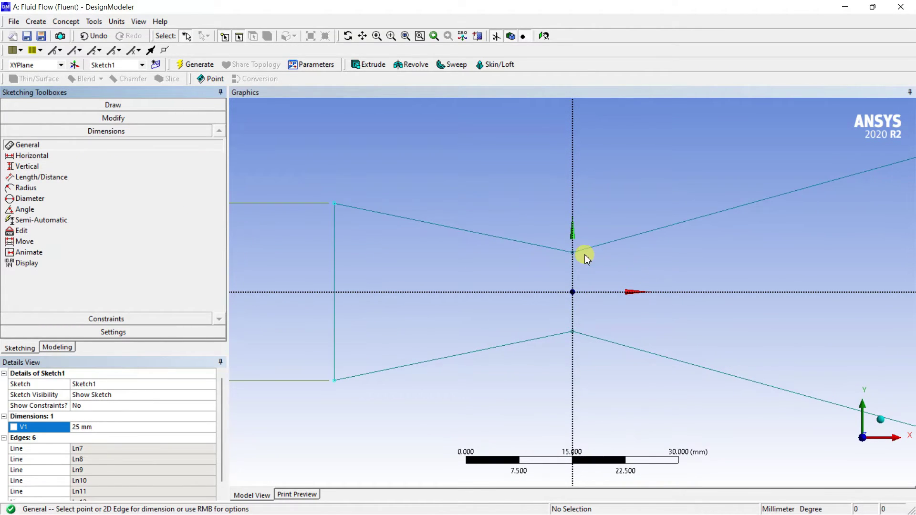
{"action": "scroll", "coordinate": [586, 248], "scroll_direction": "up", "scroll_amount": 2}
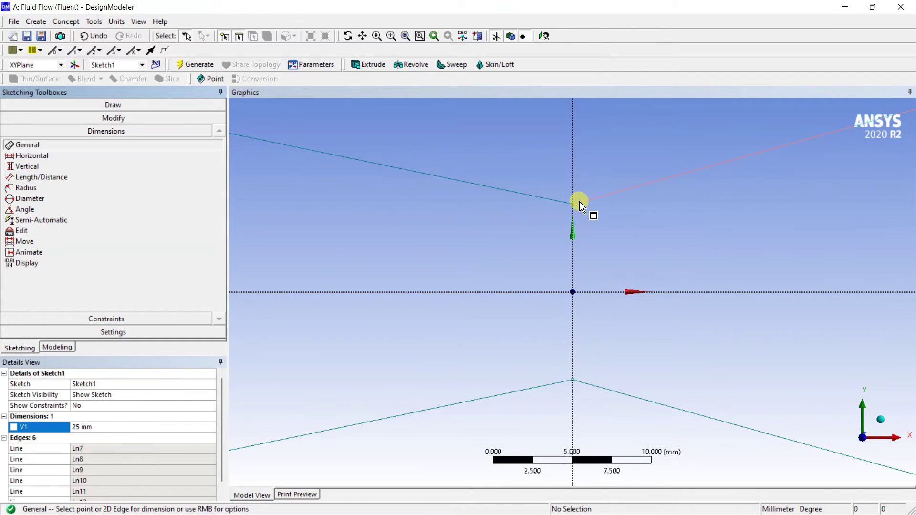
{"action": "left_click", "coordinate": [573, 205]}
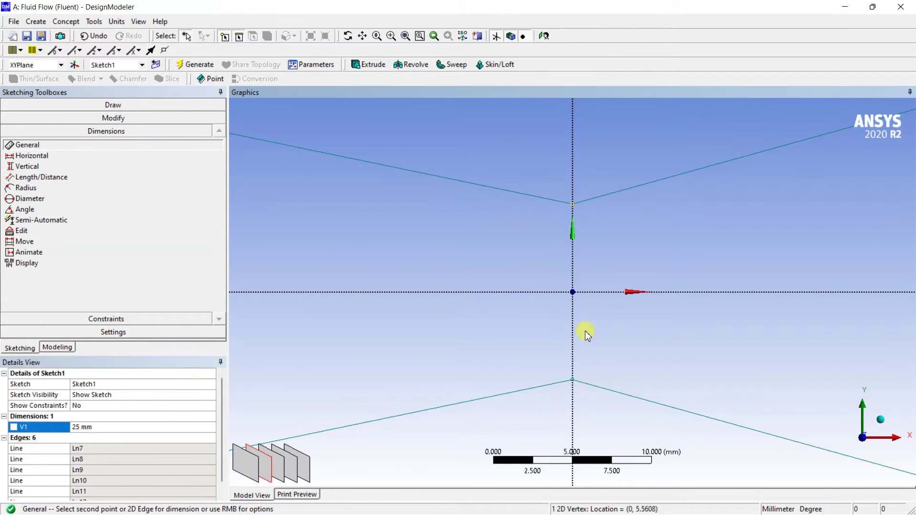
{"action": "left_click", "coordinate": [574, 381]}
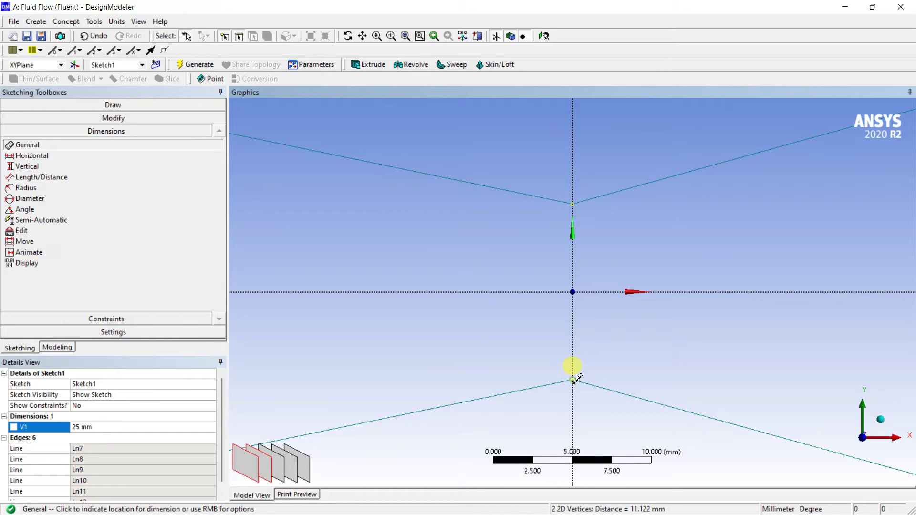
{"action": "left_click", "coordinate": [409, 333]}
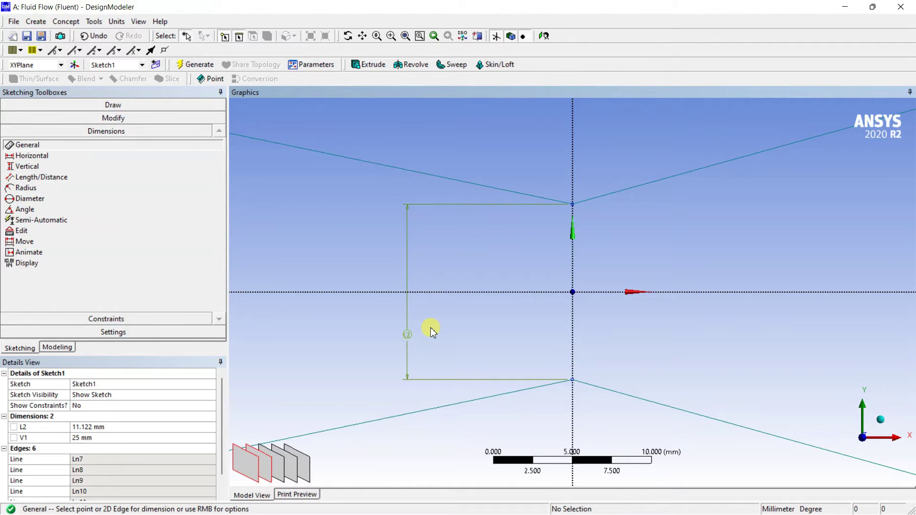
{"action": "left_click", "coordinate": [100, 426]}
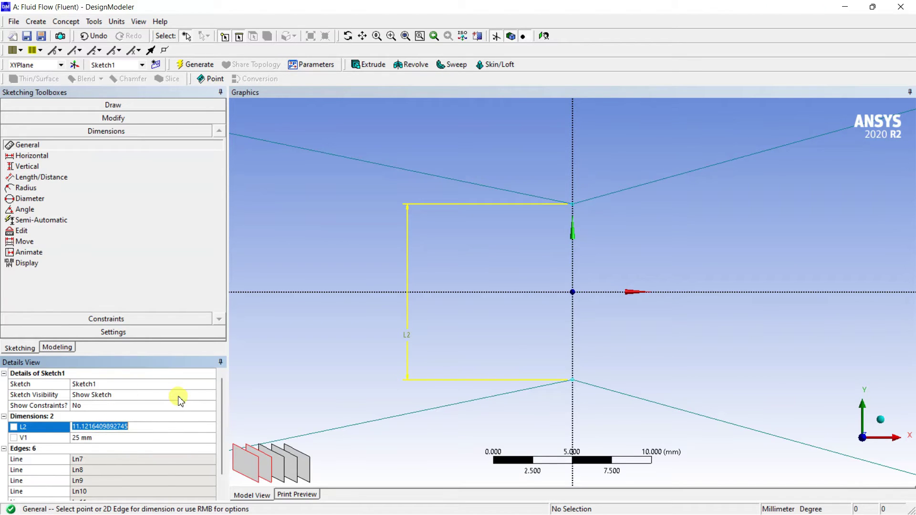
{"action": "type", "text": "10"}
{"action": "key", "text": "Return"}
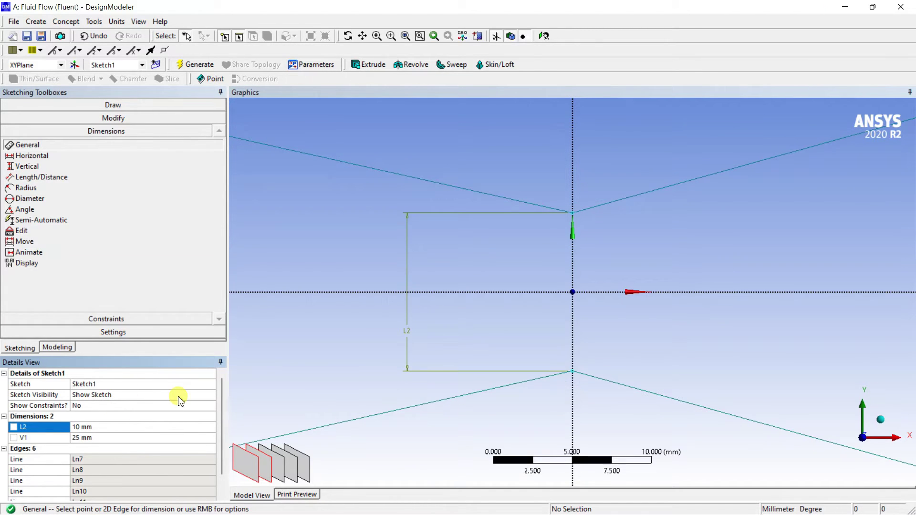
Add a General dimension to the vertical outlet line and set the outlet height to 35 mm.
{"action": "scroll", "coordinate": [406, 342], "scroll_direction": "down", "scroll_amount": 5}
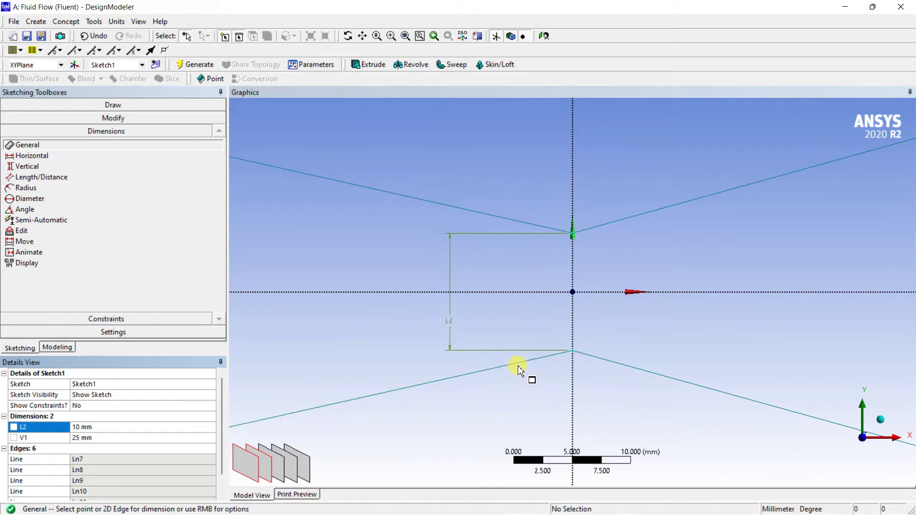
{"action": "scroll", "coordinate": [532, 372], "scroll_direction": "down", "scroll_amount": 5}
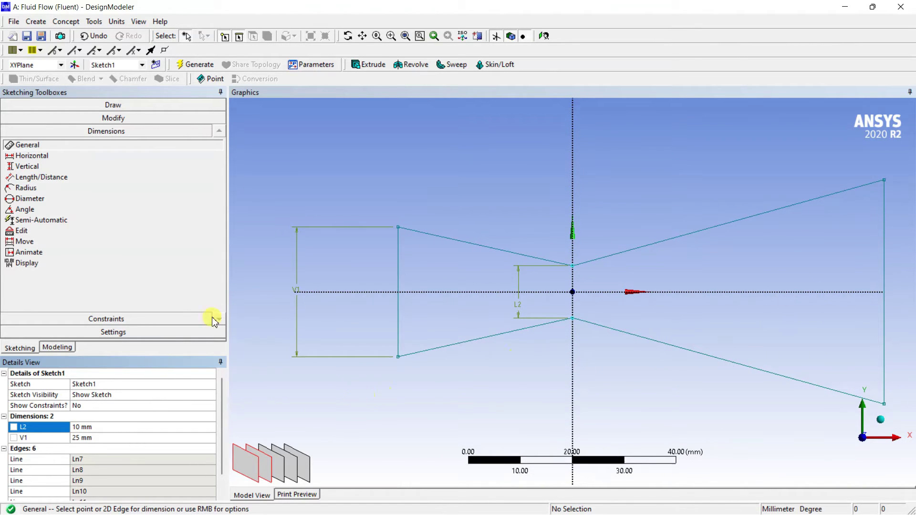
{"action": "left_click", "coordinate": [29, 145]}
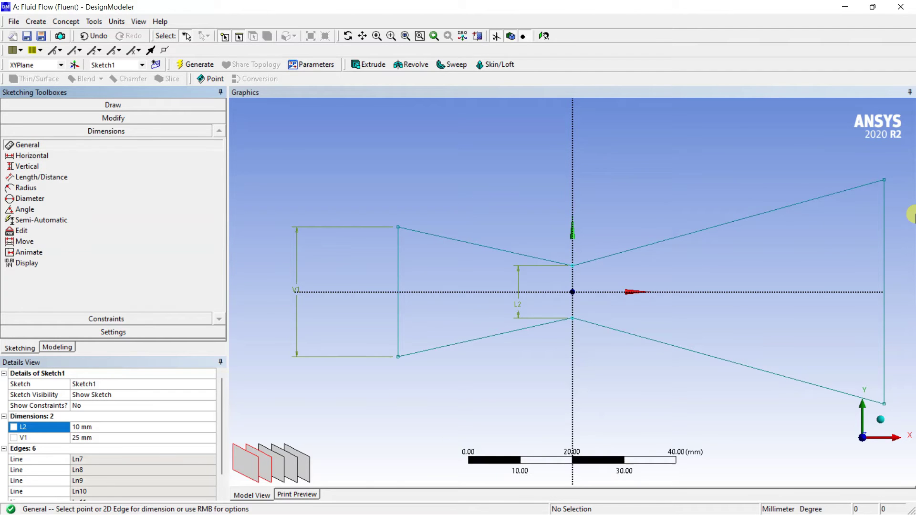
{"action": "left_click", "coordinate": [887, 246]}
{"action": "left_click", "coordinate": [903, 247]}
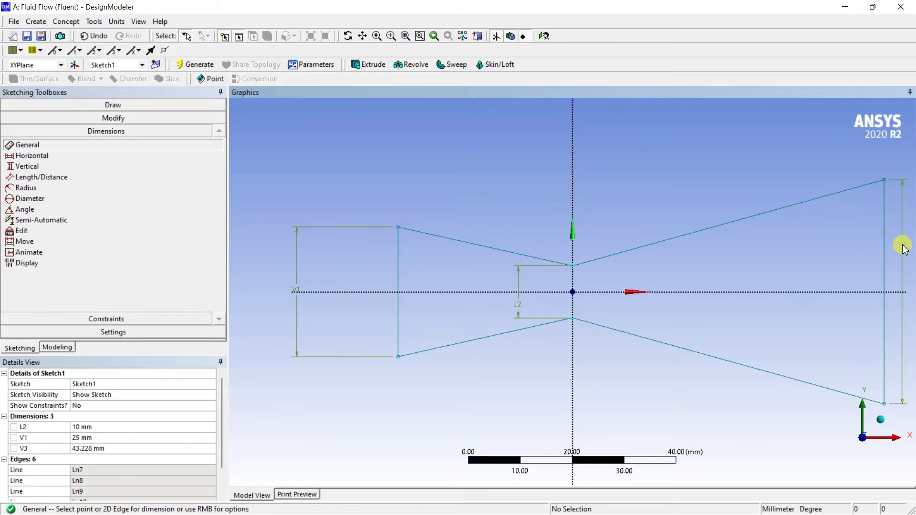
{"action": "left_click", "coordinate": [84, 449]}
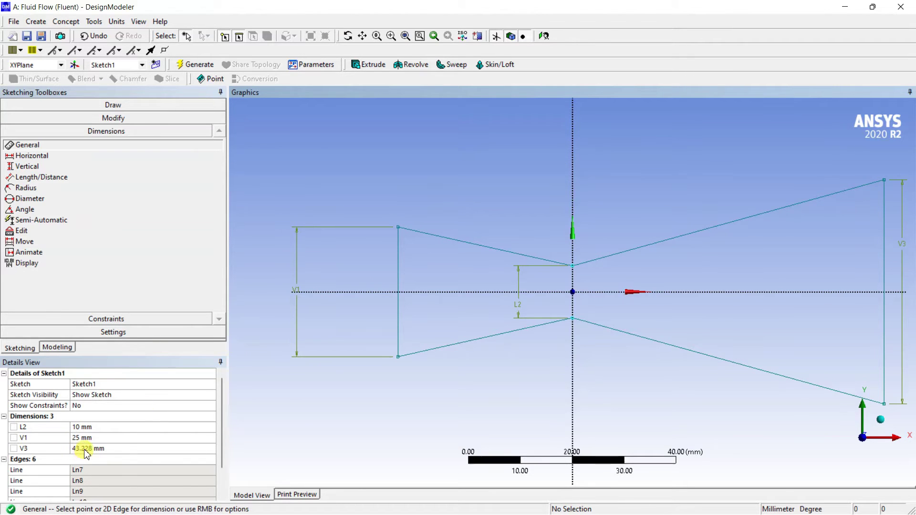
{"action": "left_click", "coordinate": [85, 450]}
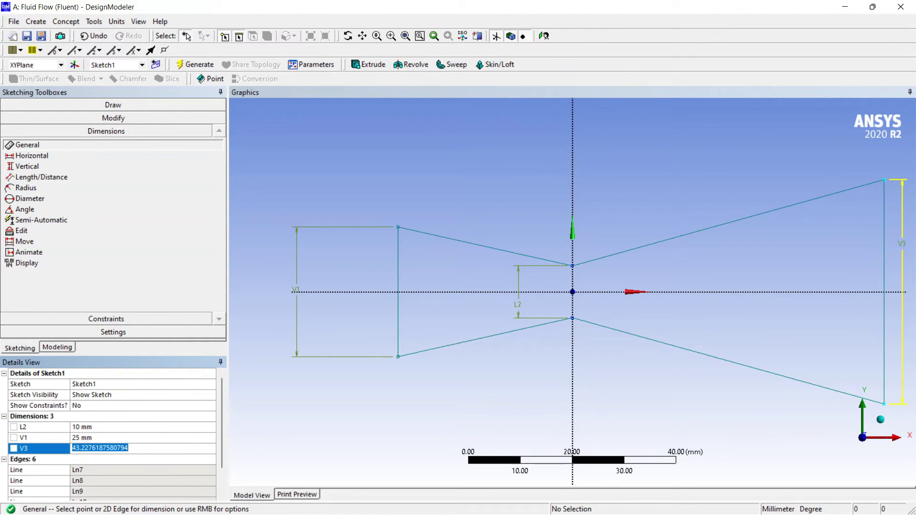
{"action": "type", "text": "35"}
{"action": "left_click", "coordinate": [128, 385]}
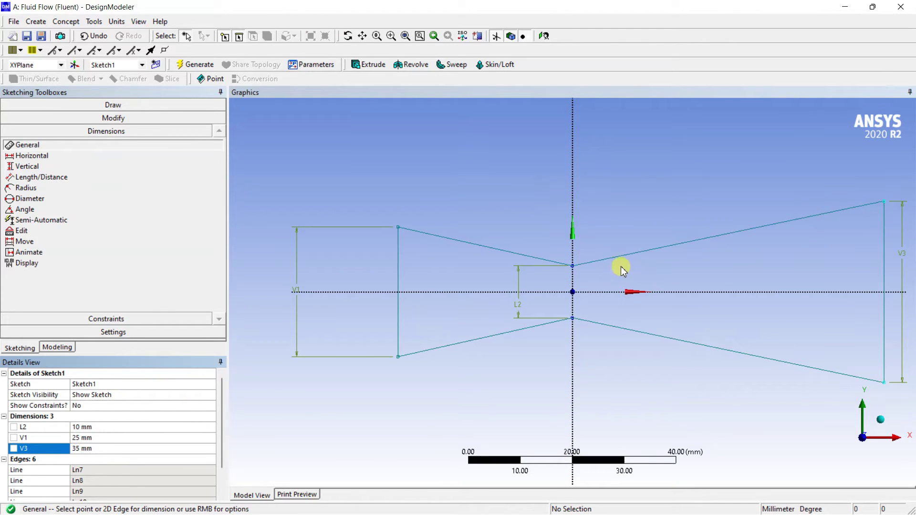
Add a Length/Distance dimension along the upper diverging wall, from throat to outlet, and set it to 50 mm.
{"action": "left_click", "coordinate": [30, 177]}
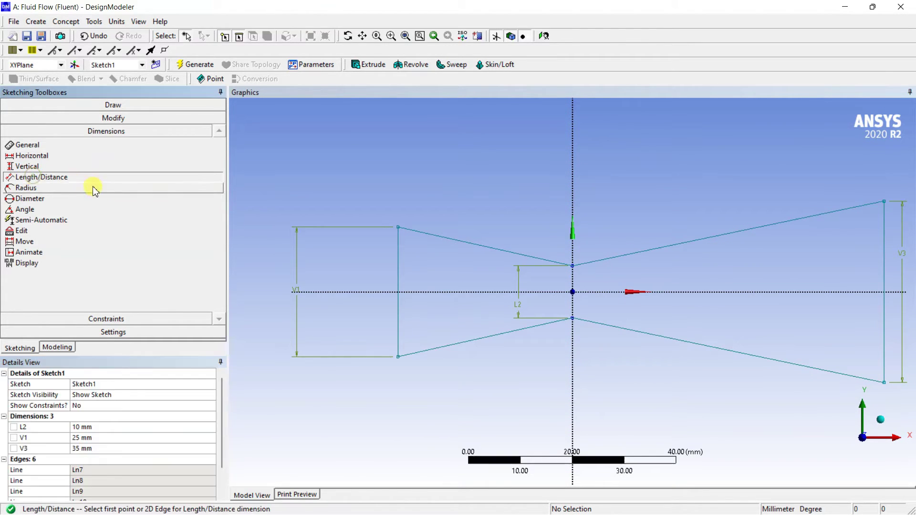
{"action": "left_click", "coordinate": [572, 266]}
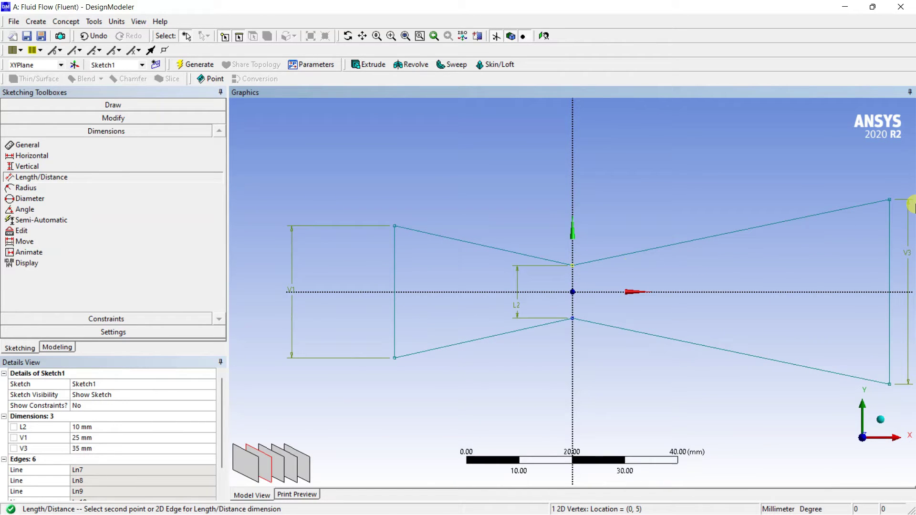
{"action": "left_click", "coordinate": [896, 201]}
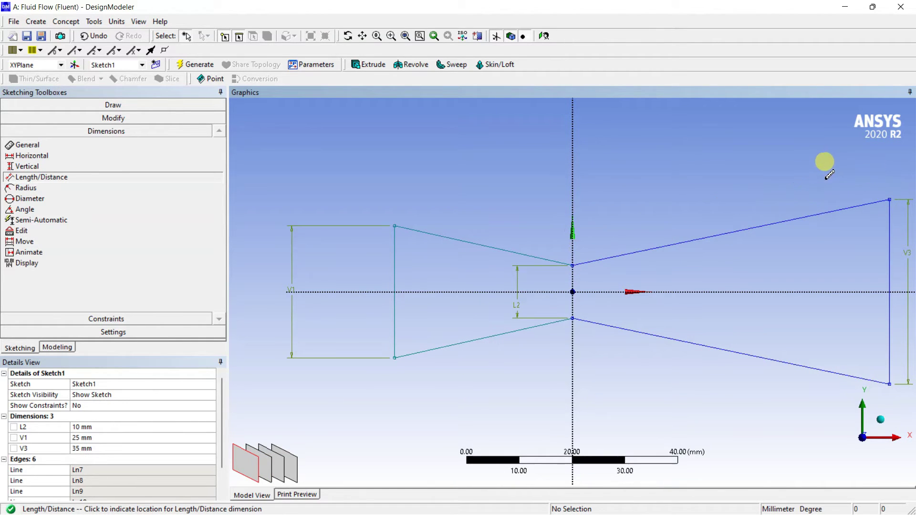
{"action": "left_click", "coordinate": [783, 181]}
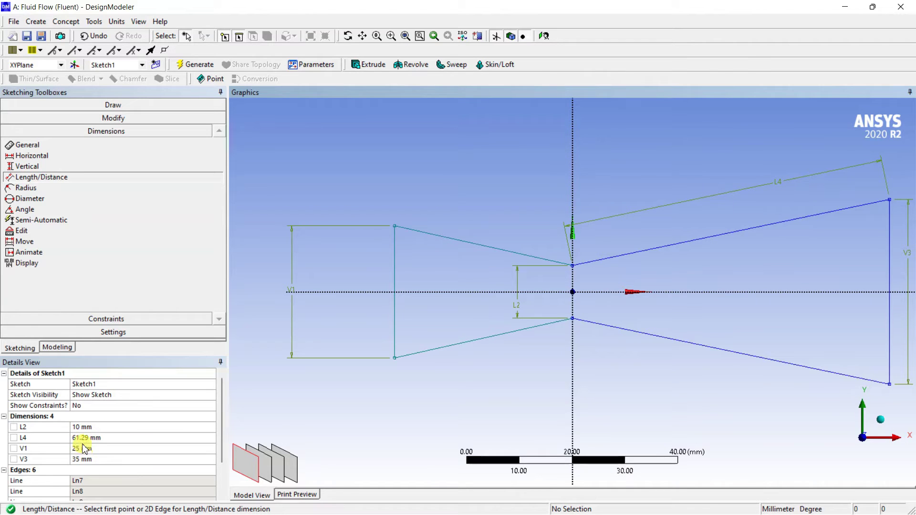
{"action": "left_click", "coordinate": [95, 438]}
{"action": "type", "text": "5"}
{"action": "key", "text": "Return"}
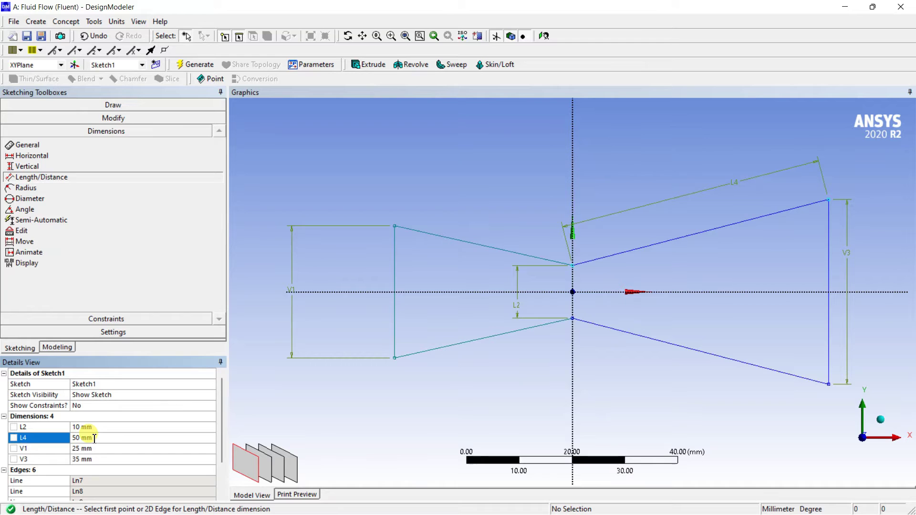
Add a Horizontal dimension between the inlet and outlet lines and set the nozzle's overall length to 75 mm.
{"action": "left_click", "coordinate": [34, 158]}
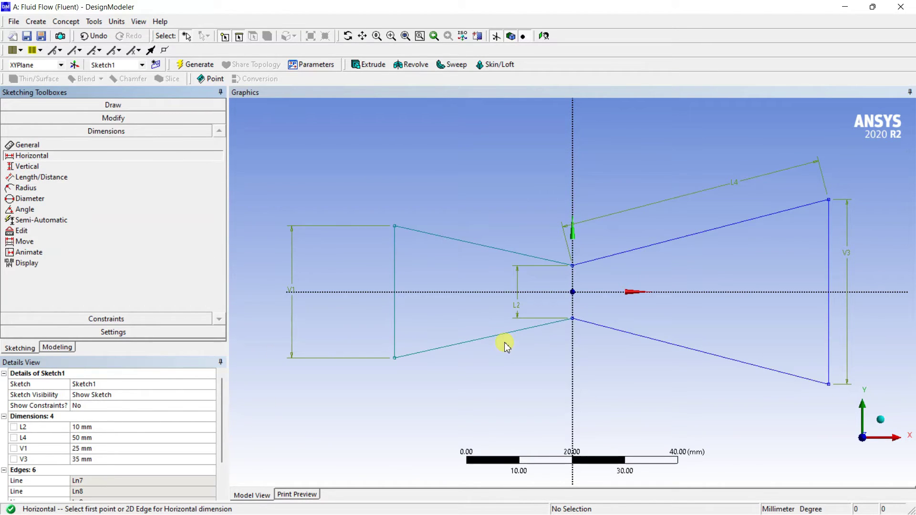
{"action": "left_click", "coordinate": [395, 340]}
{"action": "left_click", "coordinate": [831, 343]}
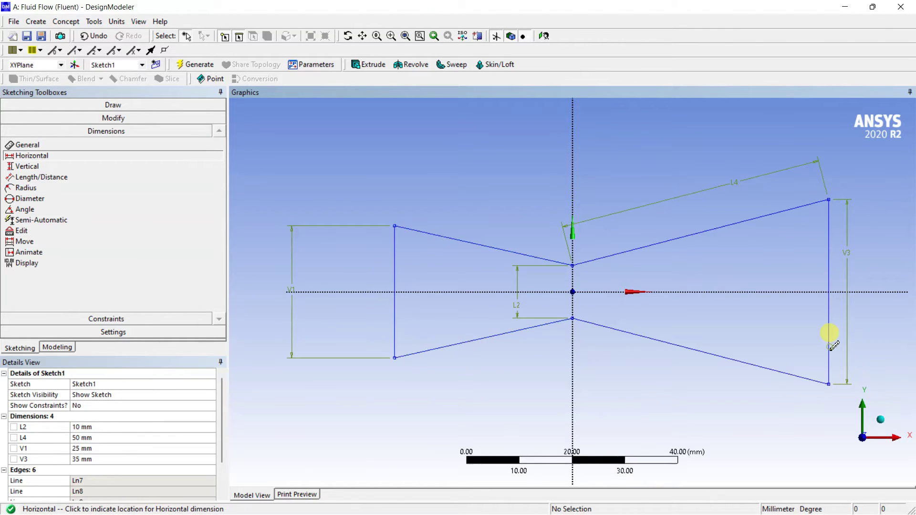
{"action": "left_click", "coordinate": [752, 417]}
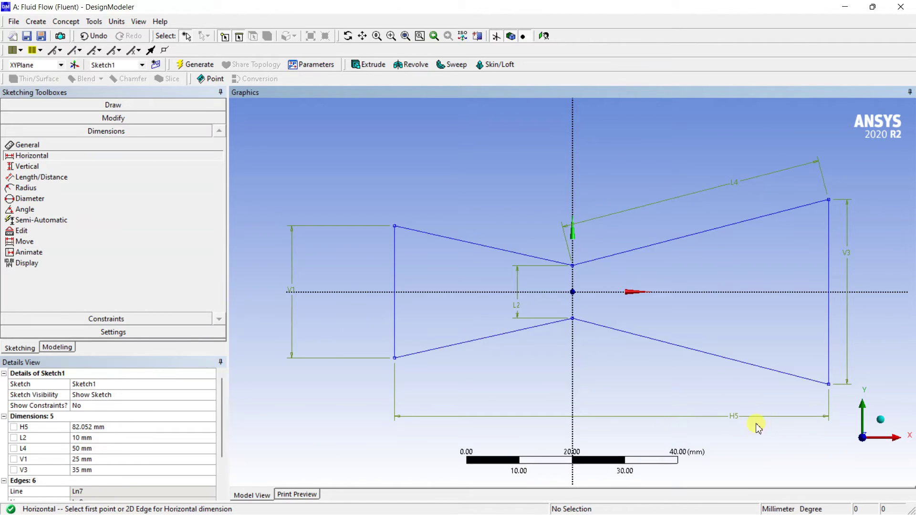
{"action": "left_click", "coordinate": [92, 427]}
{"action": "type", "text": "75"}
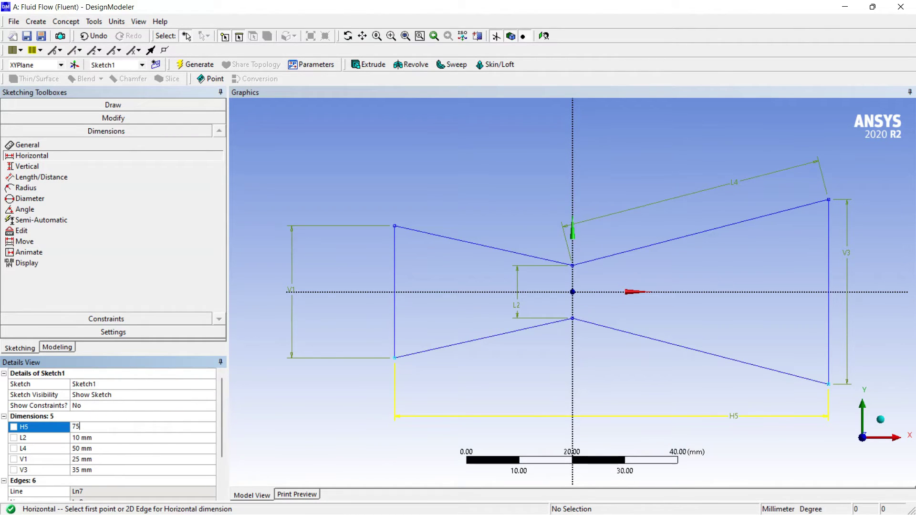
{"action": "left_click", "coordinate": [178, 423]}
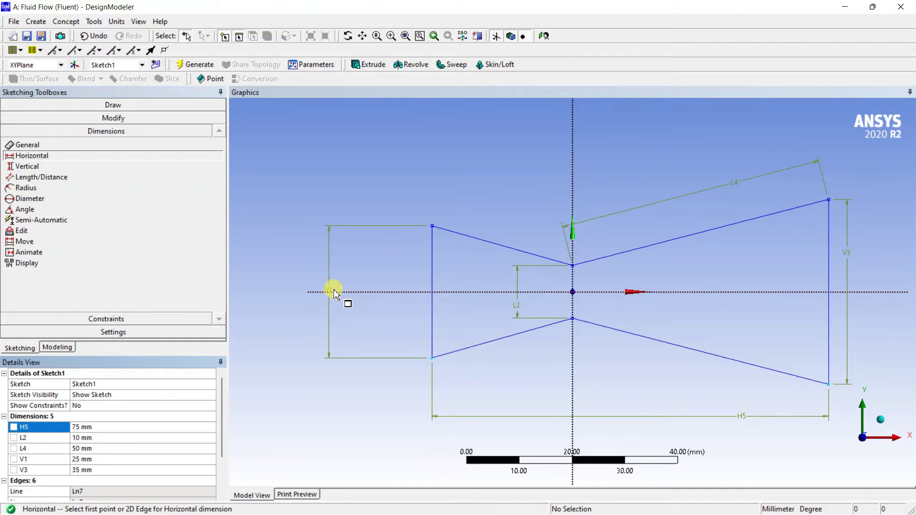
Review the sketch dimensions one by one: inlet height, throat height, outlet height, diverging wall length and overall length.
{"action": "left_click", "coordinate": [91, 460]}
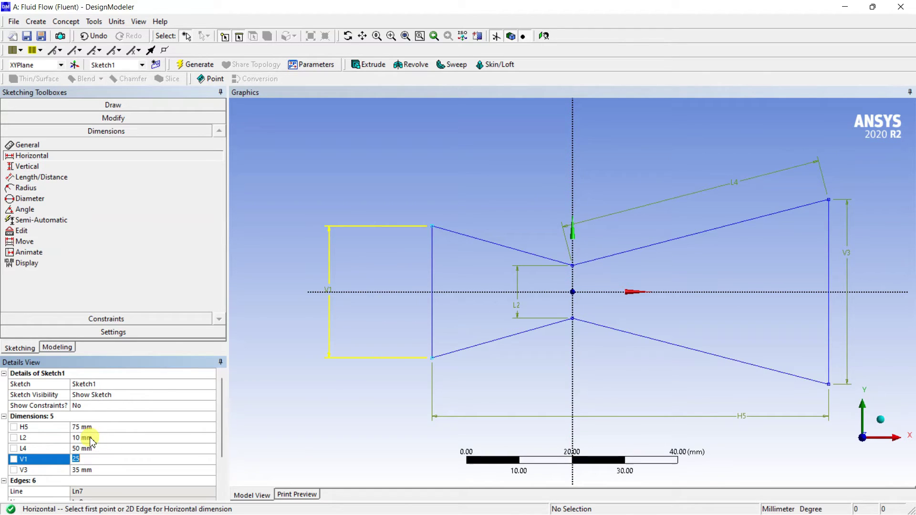
{"action": "left_click", "coordinate": [91, 441]}
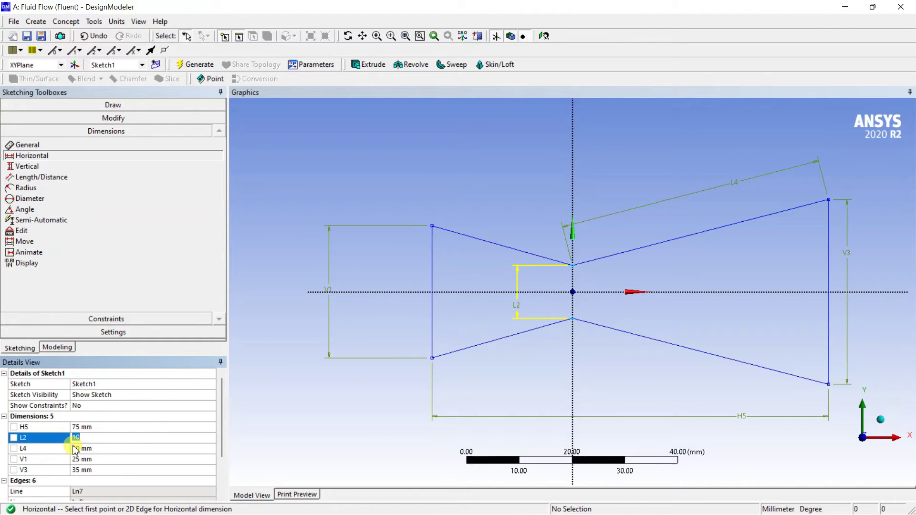
{"action": "left_click", "coordinate": [83, 471]}
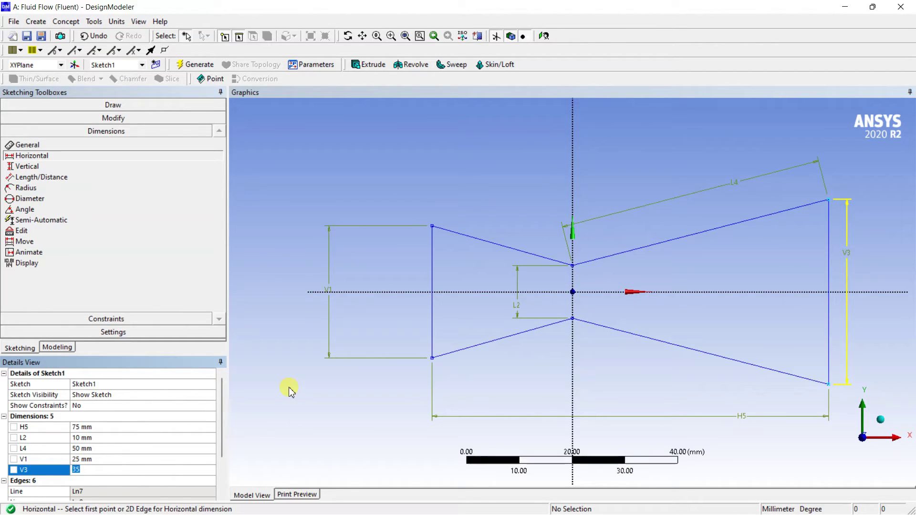
{"action": "left_click", "coordinate": [91, 450]}
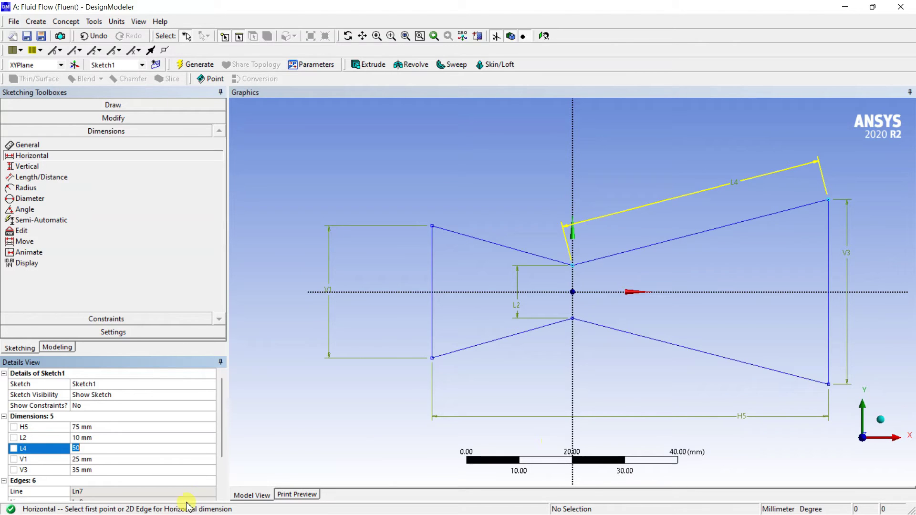
{"action": "left_click", "coordinate": [92, 426]}
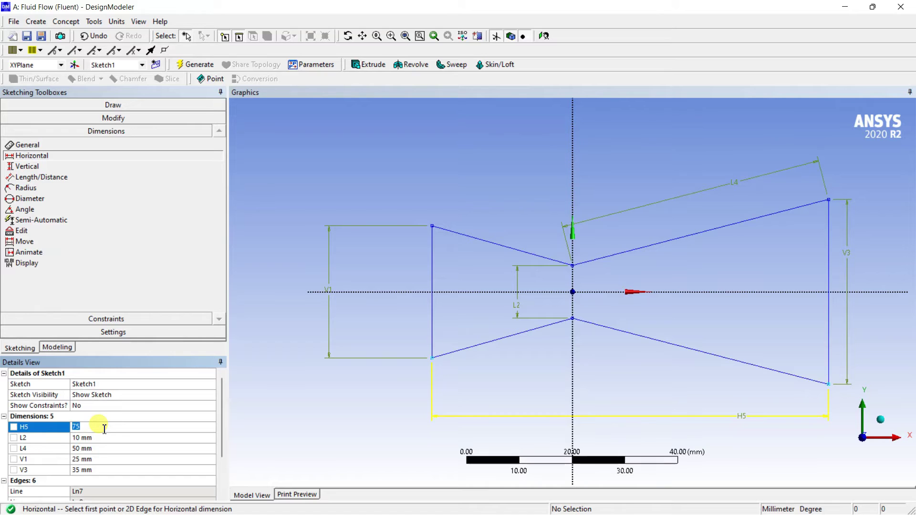
{"action": "left_click", "coordinate": [146, 355]}
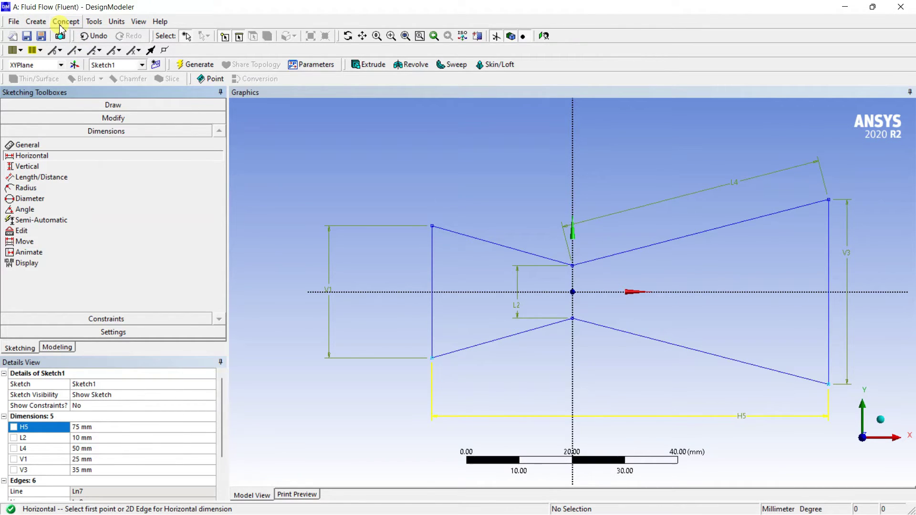
Create a surface from Sketch1 with Surfaces From Sketches, using Add Material, and generate it.
{"action": "left_click", "coordinate": [60, 27]}
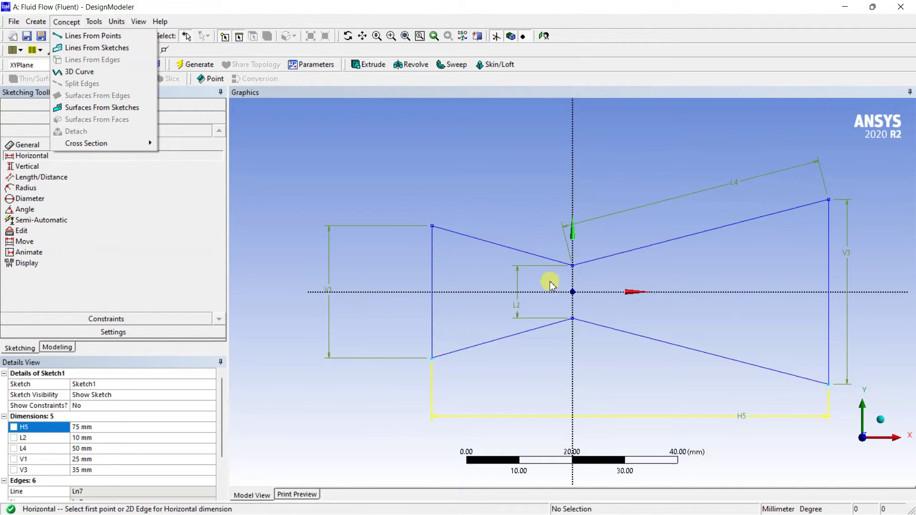
{"action": "left_click", "coordinate": [86, 107]}
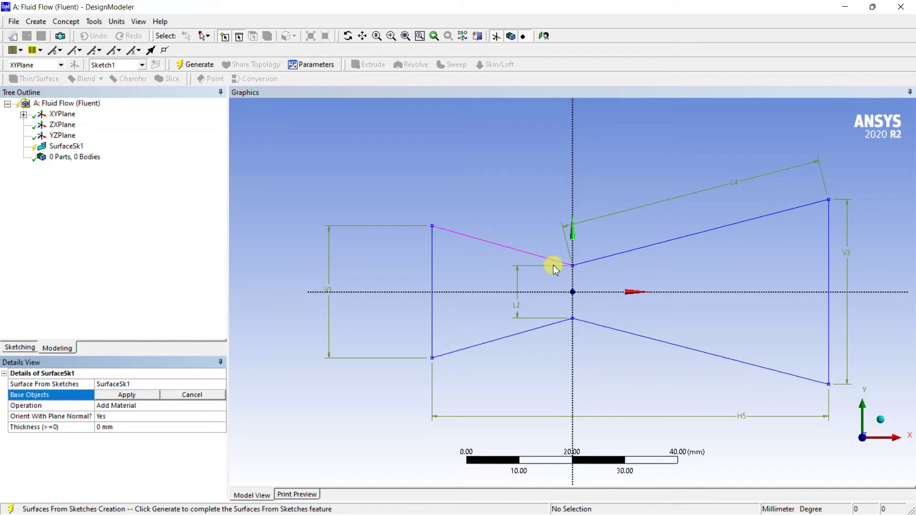
{"action": "left_click", "coordinate": [23, 115]}
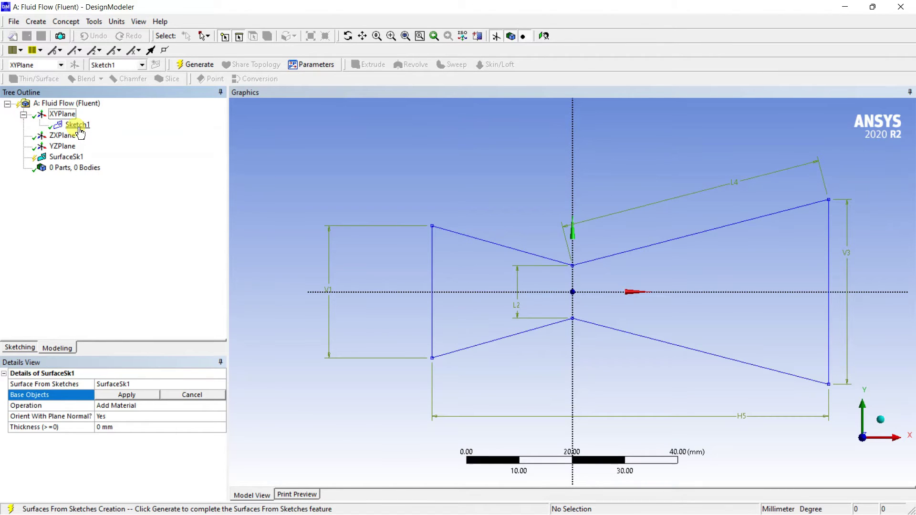
{"action": "left_click", "coordinate": [78, 126]}
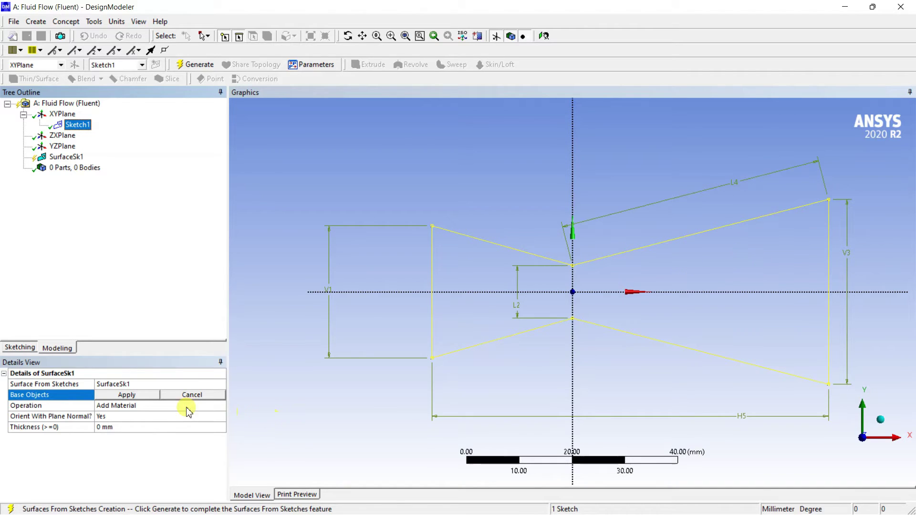
{"action": "left_click", "coordinate": [130, 395]}
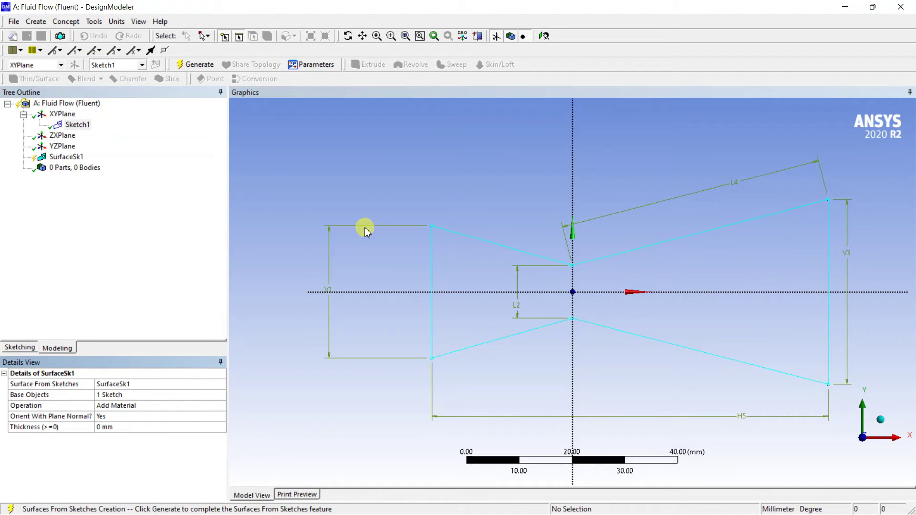
{"action": "left_click", "coordinate": [194, 64]}
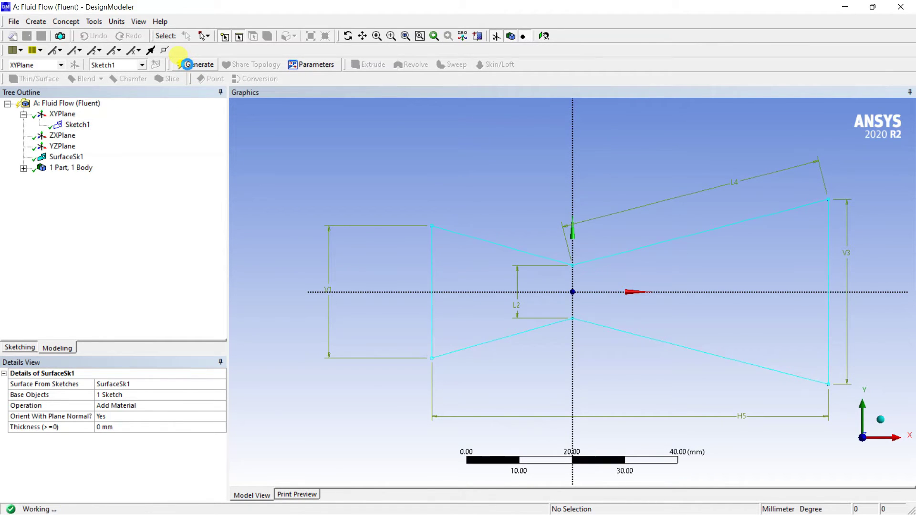
Set the selection filter to faces, select the nozzle surface's face and orient the view to look at it.
{"action": "scroll", "coordinate": [675, 351], "scroll_direction": "up", "scroll_amount": 2}
{"action": "scroll", "coordinate": [676, 351], "scroll_direction": "up", "scroll_amount": 1}
{"action": "scroll", "coordinate": [675, 351], "scroll_direction": "down", "scroll_amount": 1}
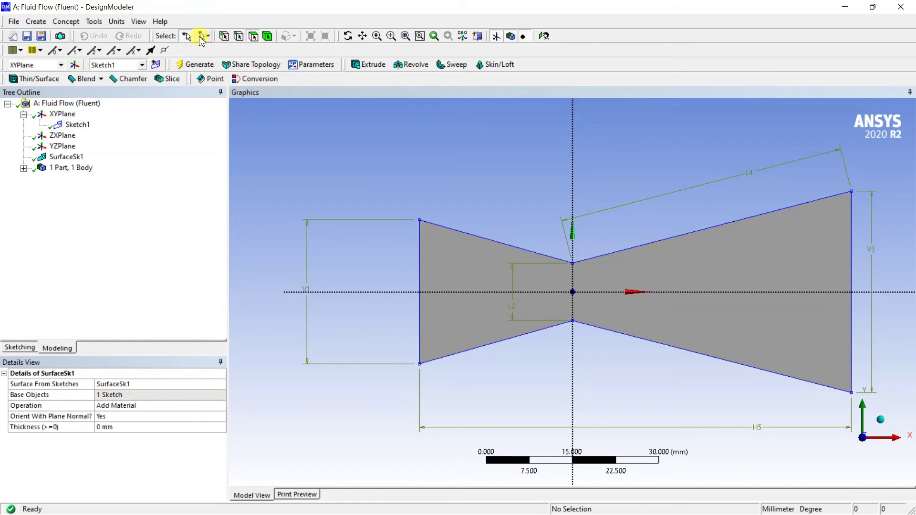
{"action": "left_click", "coordinate": [238, 36]}
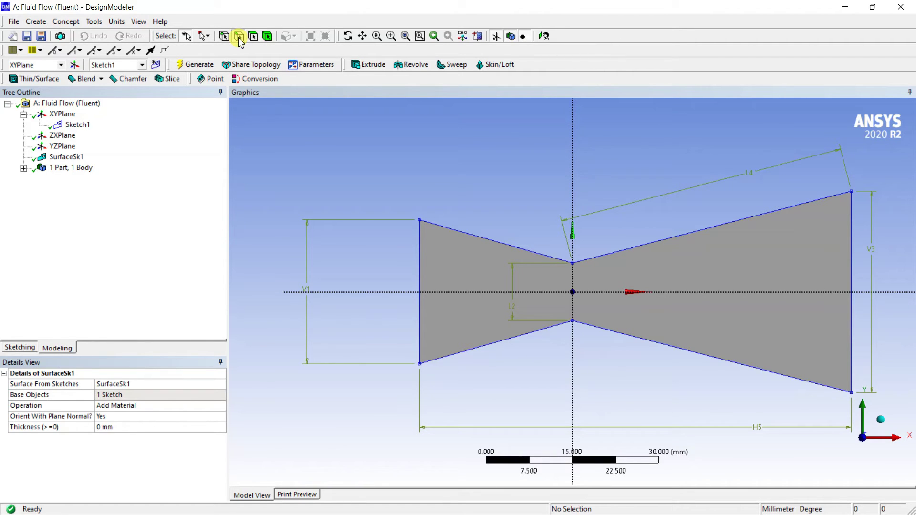
{"action": "left_click", "coordinate": [252, 38]}
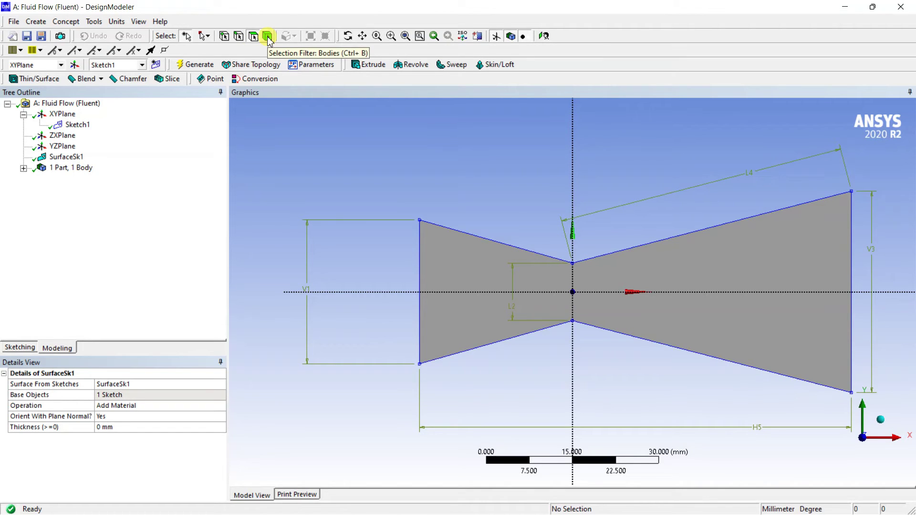
{"action": "left_click", "coordinate": [253, 38]}
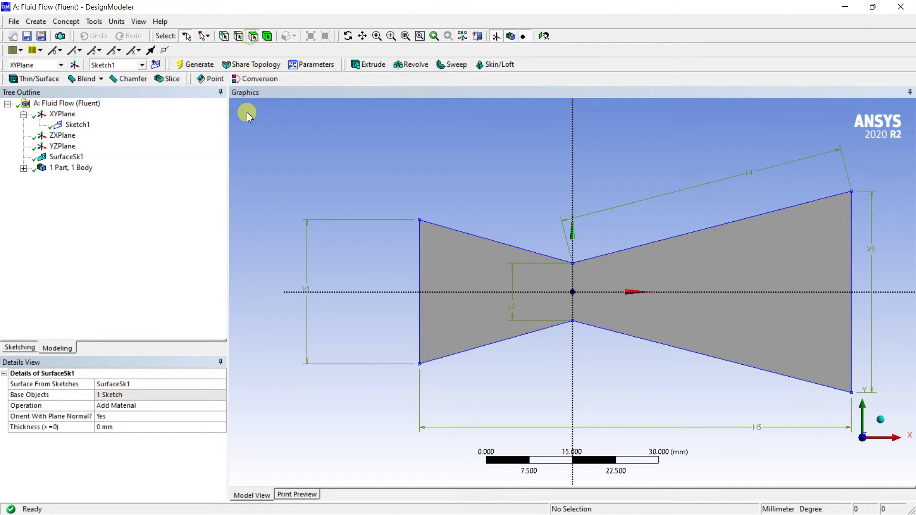
{"action": "left_click", "coordinate": [458, 270]}
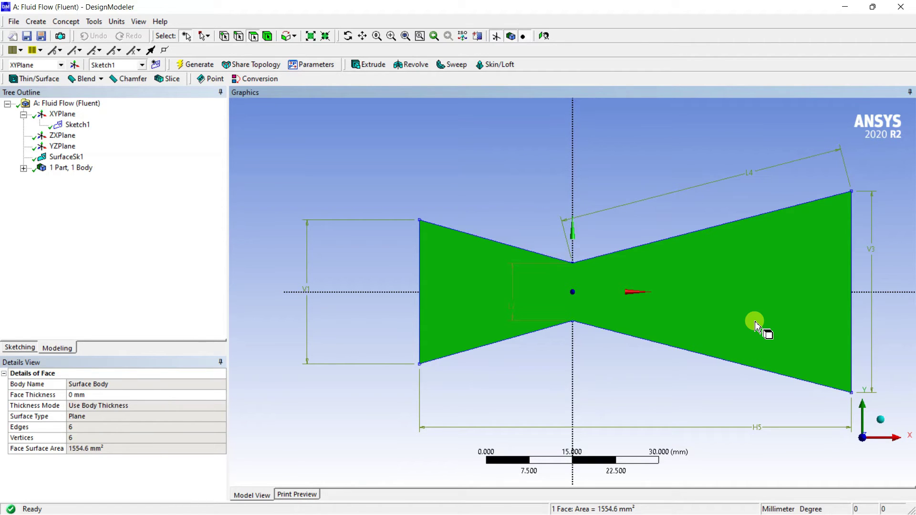
{"action": "left_click", "coordinate": [483, 282]}
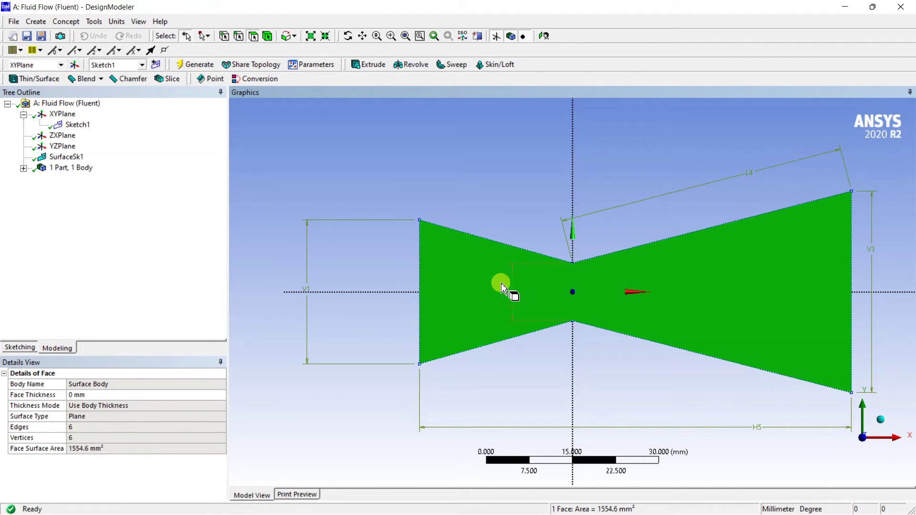
{"action": "right_click", "coordinate": [500, 276]}
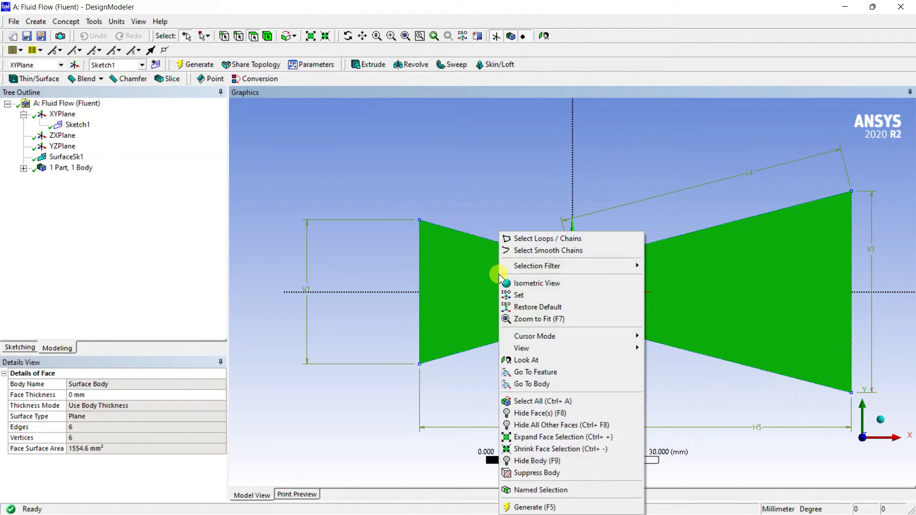
{"action": "left_click", "coordinate": [536, 361]}
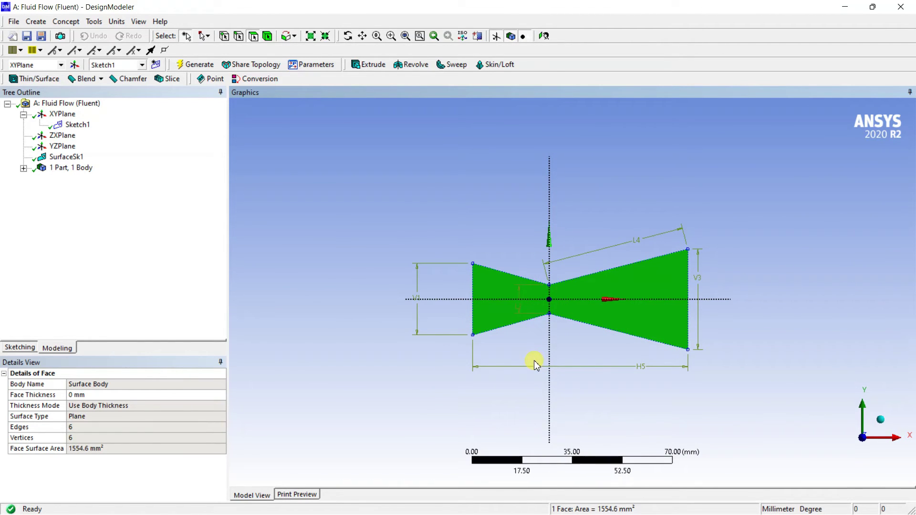
Start a new sketch on the nozzle face and draw a vertical line from the lower throat vertex to the upper one.
{"action": "left_click", "coordinate": [22, 347]}
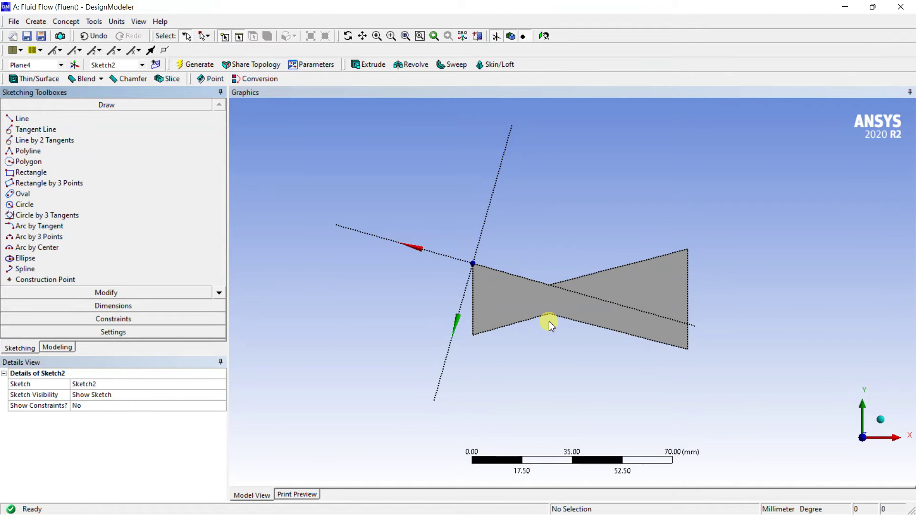
{"action": "scroll", "coordinate": [554, 309], "scroll_direction": "up", "scroll_amount": 3}
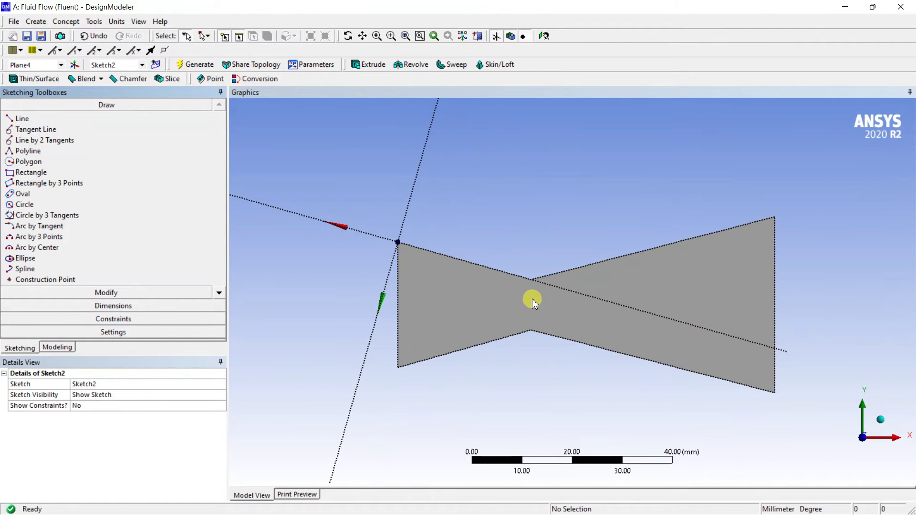
{"action": "scroll", "coordinate": [534, 306], "scroll_direction": "up", "scroll_amount": 3}
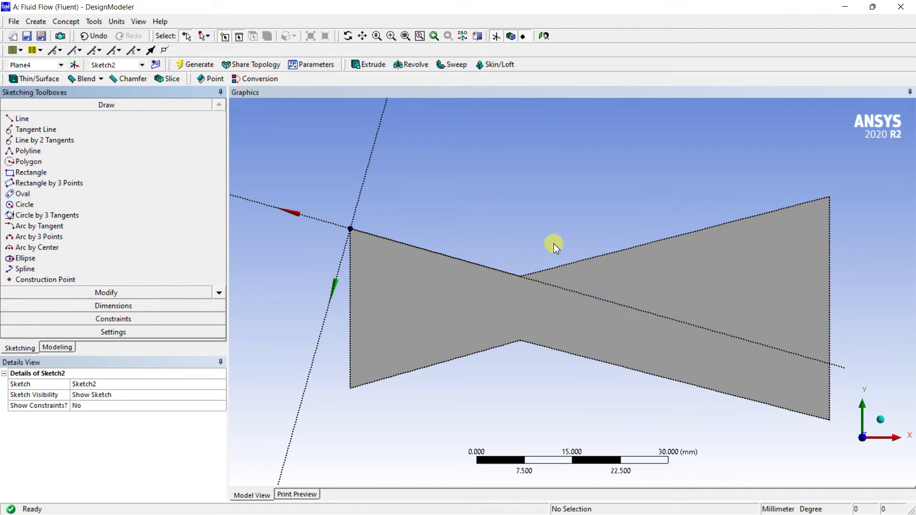
{"action": "left_click", "coordinate": [25, 119]}
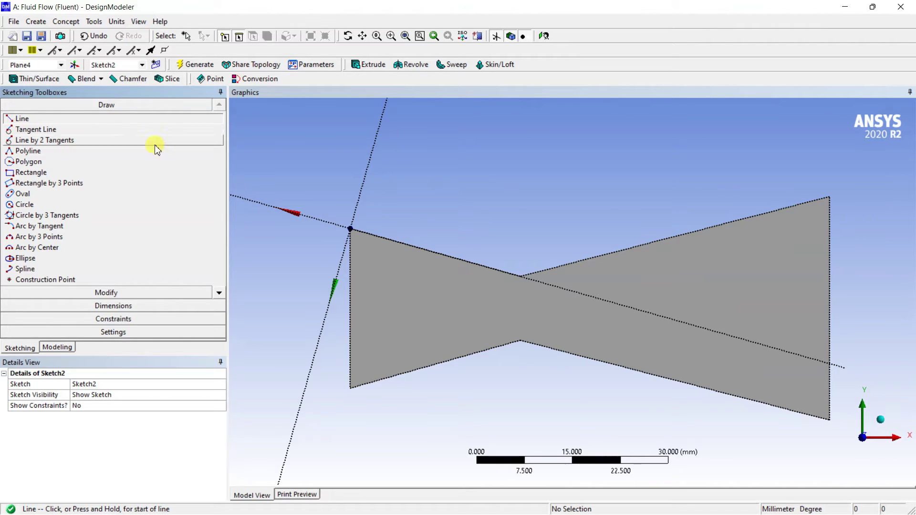
{"action": "scroll", "coordinate": [578, 300], "scroll_direction": "up", "scroll_amount": 2}
{"action": "scroll", "coordinate": [580, 303], "scroll_direction": "up", "scroll_amount": 1}
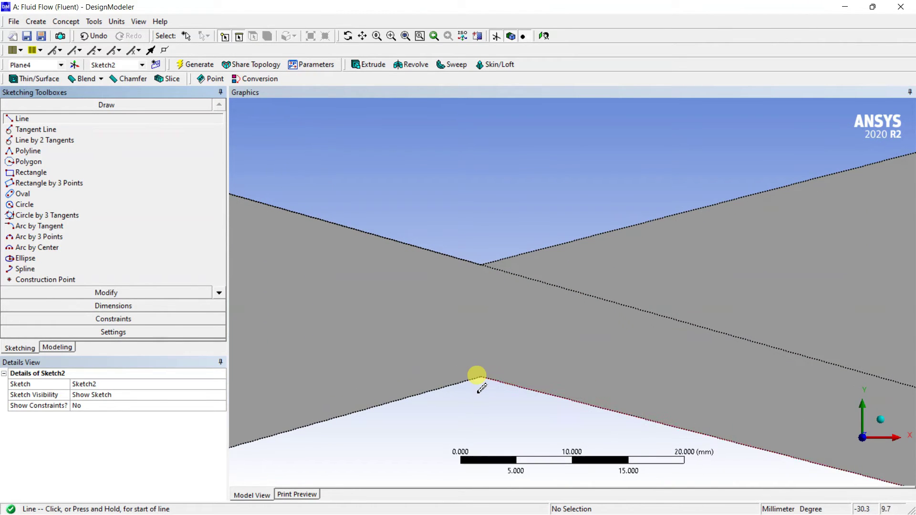
{"action": "left_click", "coordinate": [481, 376]}
{"action": "scroll", "coordinate": [487, 267], "scroll_direction": "up", "scroll_amount": 1}
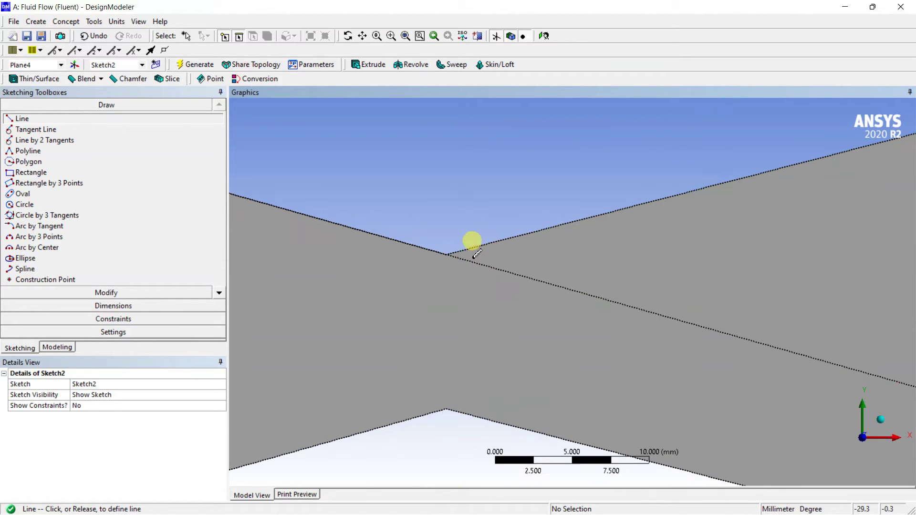
{"action": "left_click", "coordinate": [451, 254]}
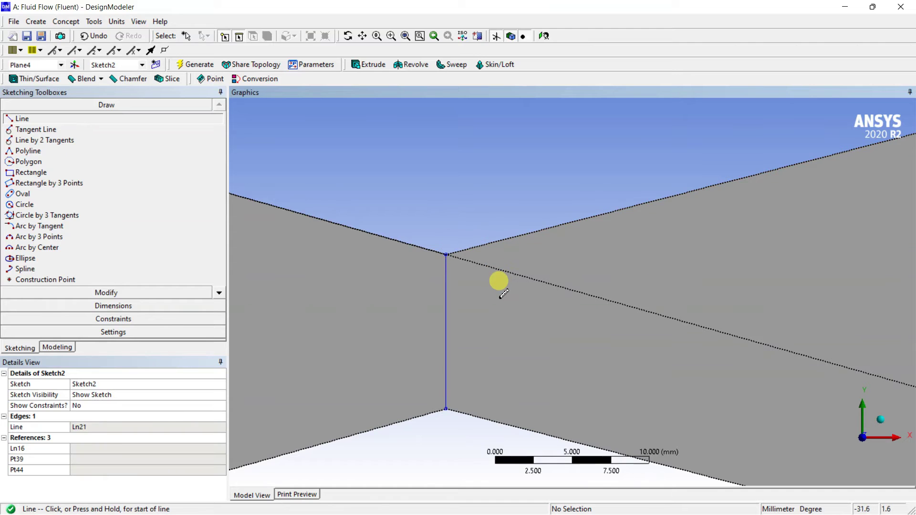
{"action": "scroll", "coordinate": [499, 294], "scroll_direction": "down", "scroll_amount": 2}
{"action": "scroll", "coordinate": [499, 294], "scroll_direction": "down", "scroll_amount": 2}
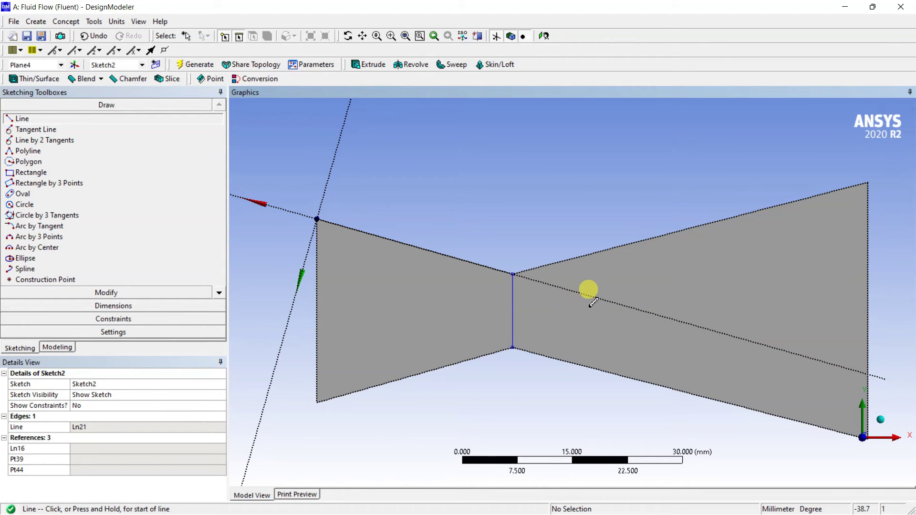
Start a Face Split of type By Points and Edges and apply the whole nozzle face as the target face.
{"action": "left_click", "coordinate": [94, 22]}
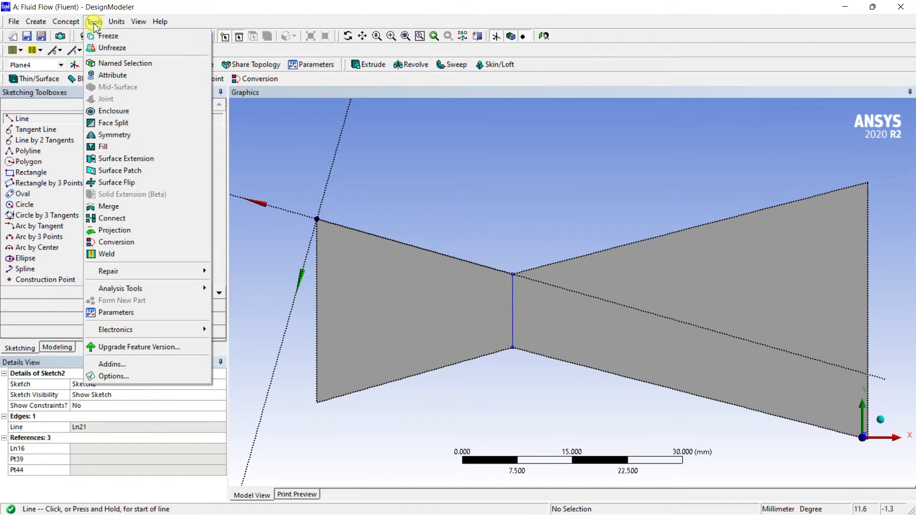
{"action": "left_click", "coordinate": [114, 123]}
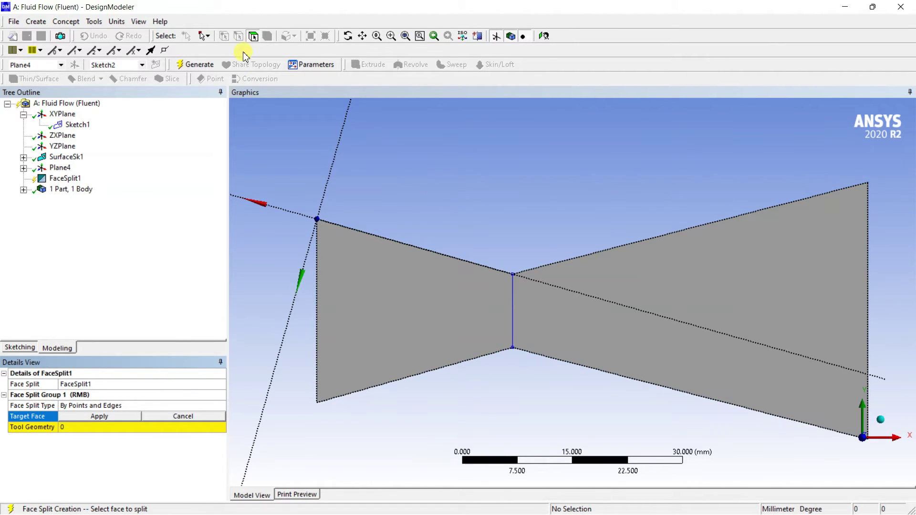
{"action": "left_click", "coordinate": [385, 300]}
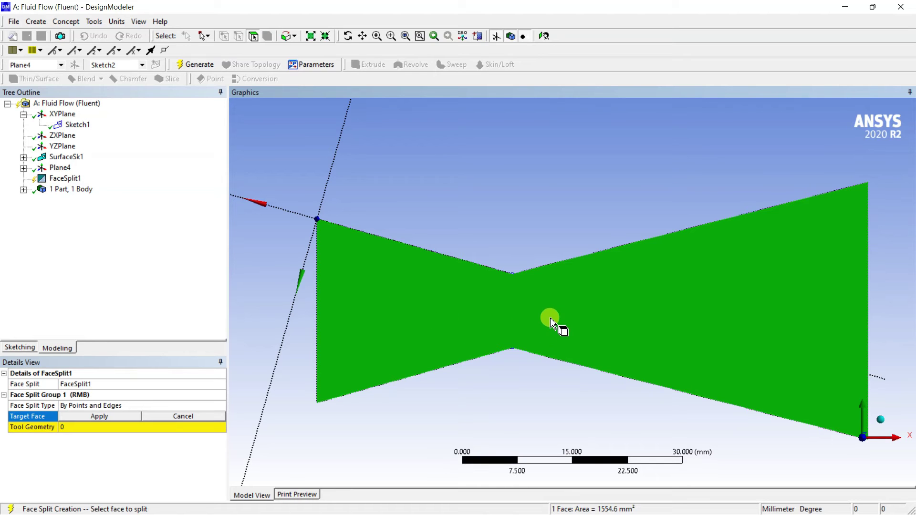
{"action": "left_click", "coordinate": [113, 417]}
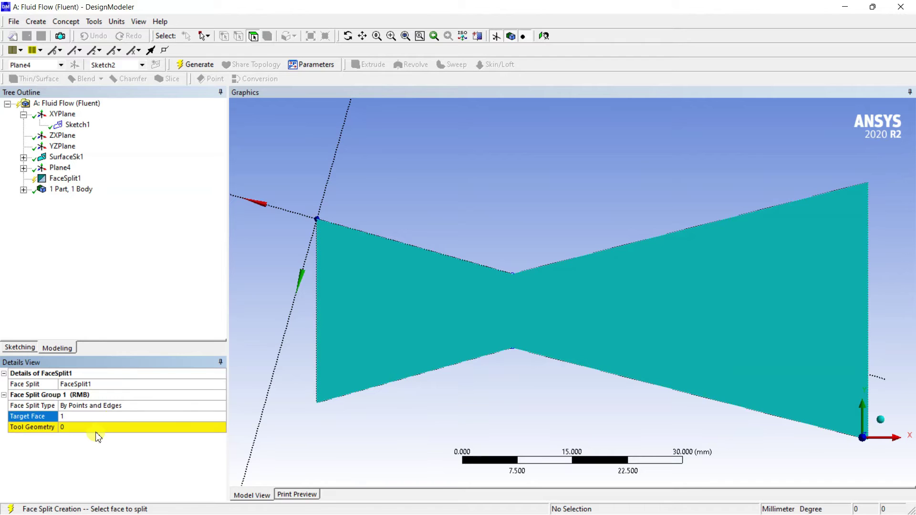
Apply the vertical throat line as the face split's tool geometry and generate the split.
{"action": "left_click", "coordinate": [97, 431]}
{"action": "scroll", "coordinate": [528, 289], "scroll_direction": "up", "scroll_amount": 5}
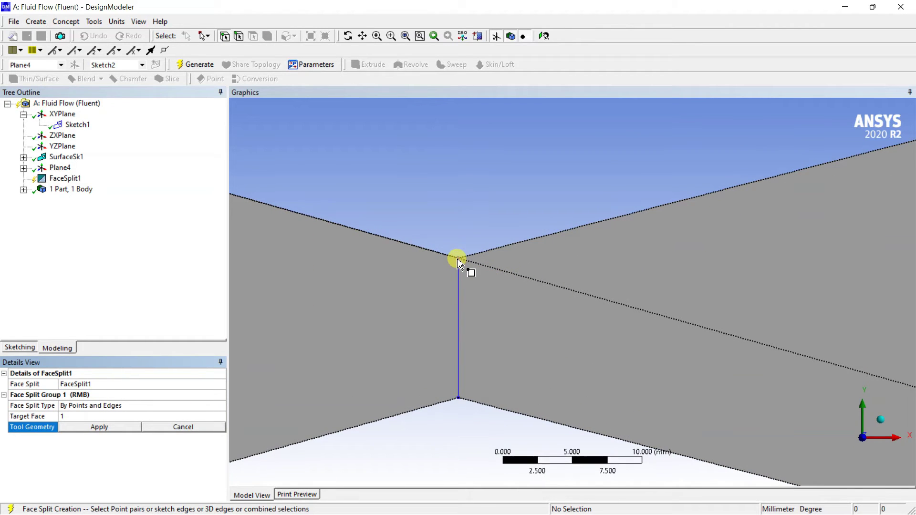
{"action": "left_click", "coordinate": [458, 262]}
{"action": "left_click", "coordinate": [459, 403]}
{"action": "left_click", "coordinate": [121, 429]}
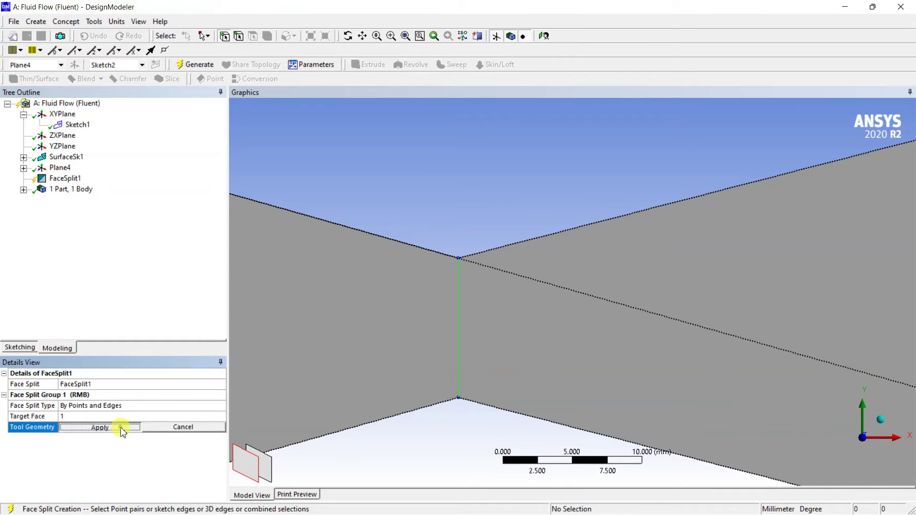
{"action": "scroll", "coordinate": [444, 323], "scroll_direction": "down", "scroll_amount": 5}
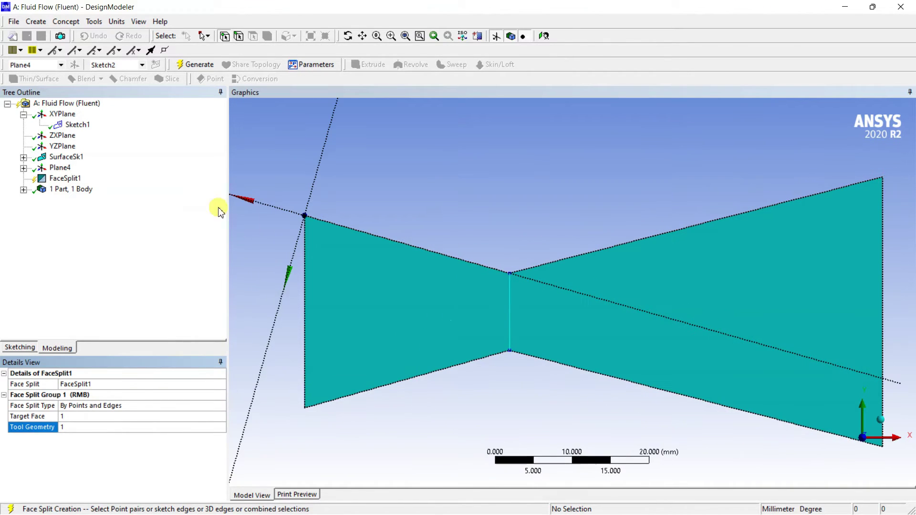
{"action": "left_click", "coordinate": [195, 66]}
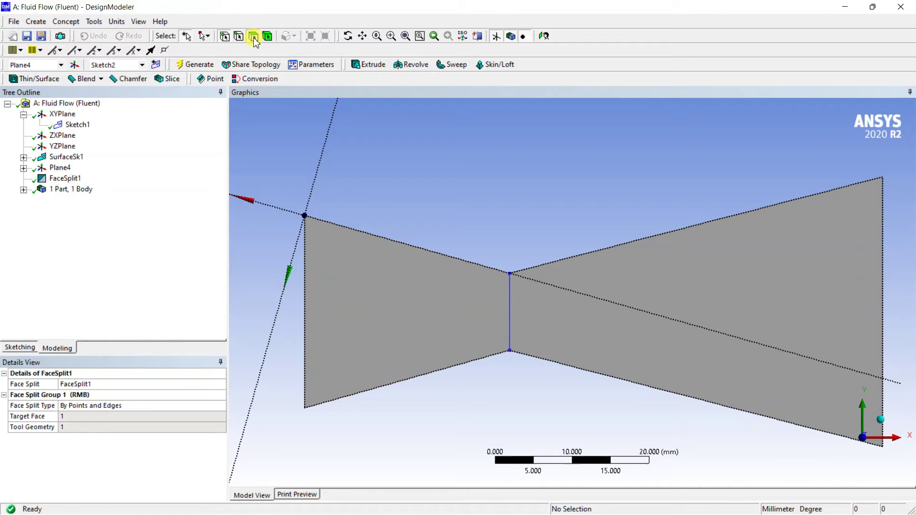
Select the converging and diverging faces alternately to check that the nozzle is split at the throat.
{"action": "left_click", "coordinate": [401, 318]}
{"action": "left_click", "coordinate": [562, 338]}
{"action": "left_click", "coordinate": [420, 317]}
{"action": "left_click", "coordinate": [544, 329]}
{"action": "left_click", "coordinate": [480, 326]}
{"action": "left_click", "coordinate": [559, 325]}
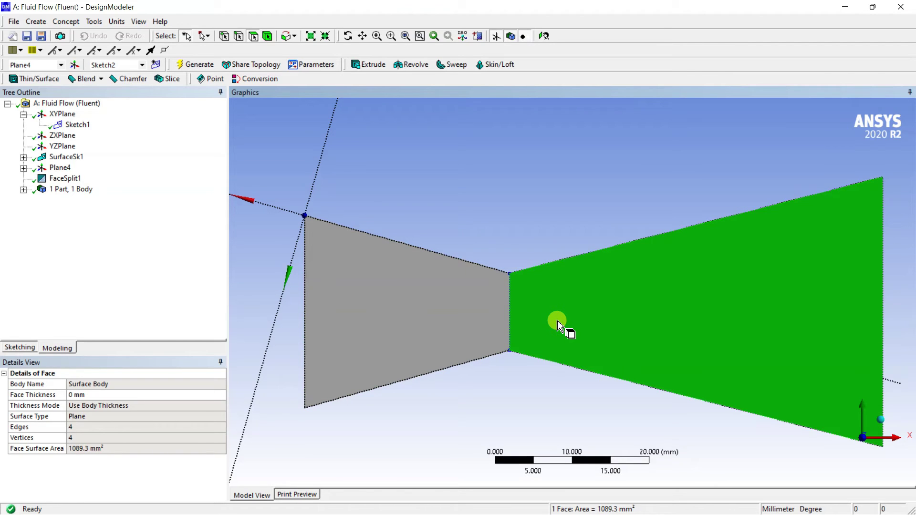
{"action": "left_click", "coordinate": [455, 321]}
{"action": "left_click", "coordinate": [553, 318]}
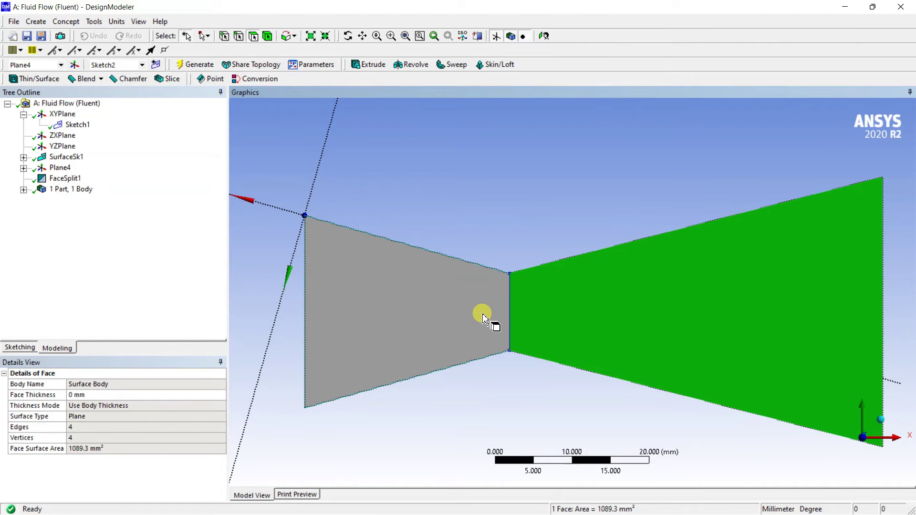
{"action": "mouse_move", "coordinate": [415, 132]}
{"action": "left_mouse_down"}
{"action": "mouse_move", "coordinate": [415, 206]}
{"action": "mouse_move", "coordinate": [560, 203]}
{"action": "mouse_move", "coordinate": [571, 128]}
{"action": "mouse_move", "coordinate": [473, 138]}
{"action": "mouse_move", "coordinate": [409, 128]}
{"action": "left_mouse_up"}
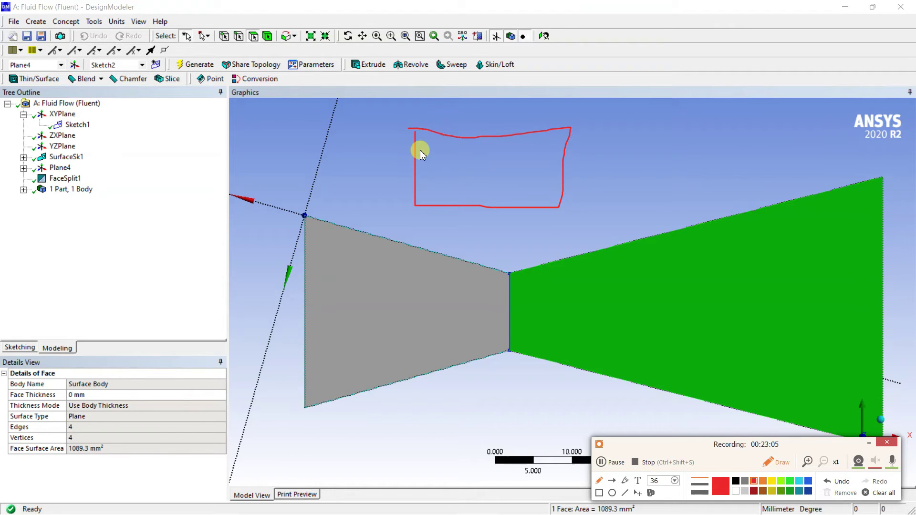
{"action": "left_click_drag", "start_coordinate": [416, 163], "coordinate": [559, 162]}
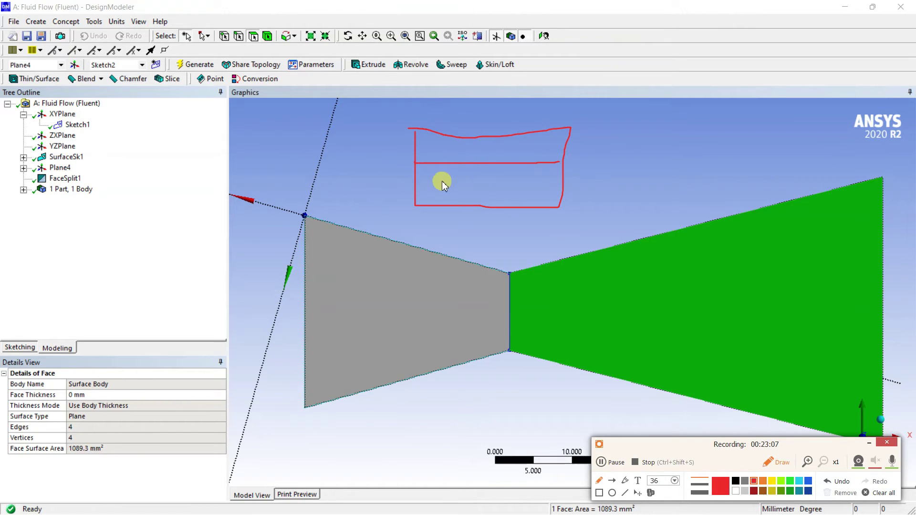
{"action": "left_click_drag", "start_coordinate": [486, 135], "coordinate": [483, 210]}
{"action": "left_click_drag", "start_coordinate": [446, 146], "coordinate": [447, 156]}
{"action": "left_click_drag", "start_coordinate": [511, 148], "coordinate": [526, 158]}
{"action": "left_click_drag", "start_coordinate": [449, 175], "coordinate": [451, 188]}
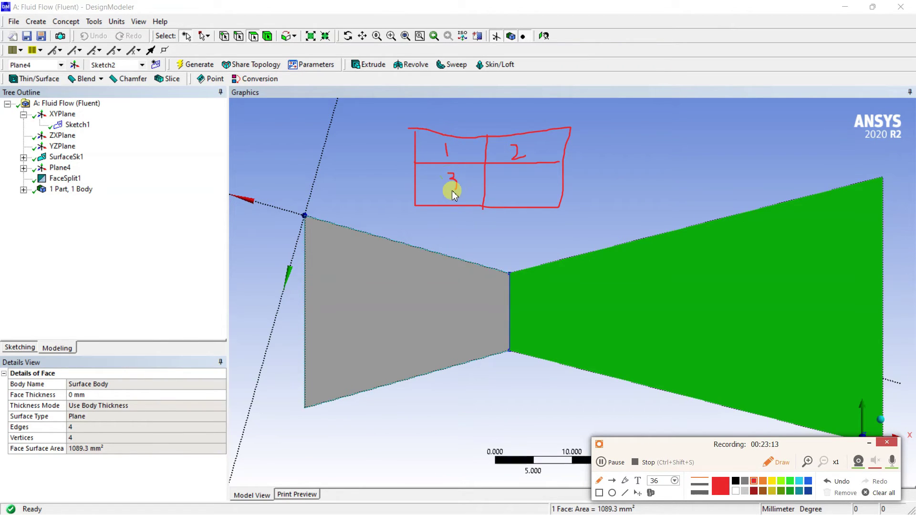
{"action": "left_click_drag", "start_coordinate": [501, 174], "coordinate": [510, 196]}
{"action": "mouse_move", "coordinate": [615, 127]}
{"action": "left_mouse_down"}
{"action": "mouse_move", "coordinate": [615, 186]}
{"action": "mouse_move", "coordinate": [689, 201]}
{"action": "mouse_move", "coordinate": [762, 184]}
{"action": "left_mouse_up"}
{"action": "mouse_move", "coordinate": [754, 125]}
{"action": "left_mouse_down"}
{"action": "mouse_move", "coordinate": [612, 128]}
{"action": "mouse_move", "coordinate": [658, 149]}
{"action": "mouse_move", "coordinate": [753, 142]}
{"action": "left_mouse_up"}
{"action": "left_click_drag", "start_coordinate": [617, 179], "coordinate": [761, 175]}
{"action": "left_click_drag", "start_coordinate": [653, 125], "coordinate": [658, 195]}
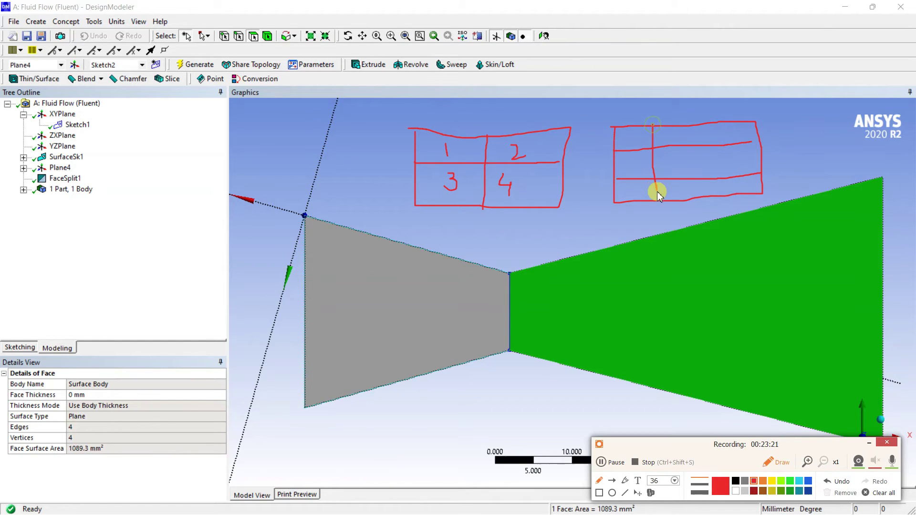
{"action": "left_click_drag", "start_coordinate": [700, 125], "coordinate": [703, 190]}
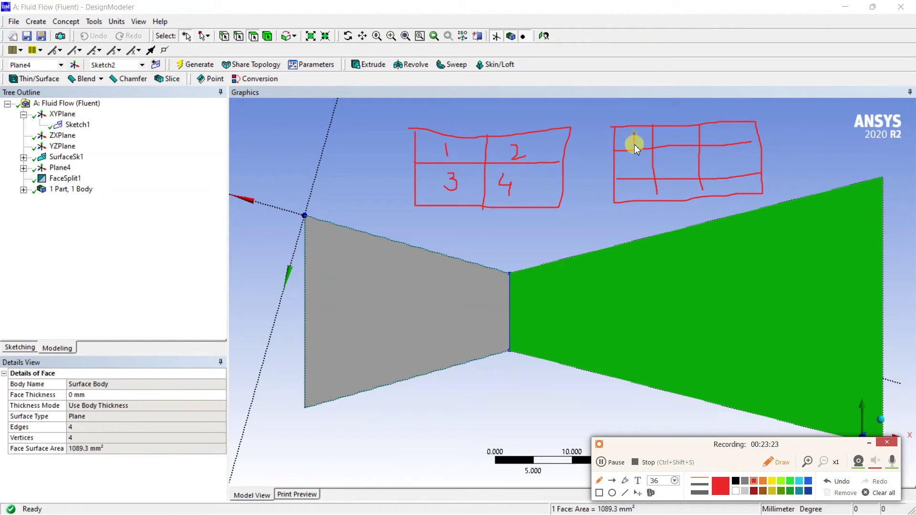
{"action": "mouse_move", "coordinate": [673, 136]}
{"action": "left_mouse_down"}
{"action": "mouse_move", "coordinate": [720, 134]}
{"action": "mouse_move", "coordinate": [712, 142]}
{"action": "left_mouse_up"}
{"action": "mouse_move", "coordinate": [640, 159]}
{"action": "left_mouse_down"}
{"action": "mouse_move", "coordinate": [646, 178]}
{"action": "mouse_move", "coordinate": [679, 158]}
{"action": "mouse_move", "coordinate": [677, 169]}
{"action": "mouse_move", "coordinate": [721, 160]}
{"action": "left_mouse_up"}
{"action": "mouse_move", "coordinate": [625, 189]}
{"action": "left_mouse_down"}
{"action": "mouse_move", "coordinate": [636, 190]}
{"action": "mouse_move", "coordinate": [634, 200]}
{"action": "mouse_move", "coordinate": [676, 182]}
{"action": "mouse_move", "coordinate": [675, 194]}
{"action": "mouse_move", "coordinate": [717, 185]}
{"action": "mouse_move", "coordinate": [726, 193]}
{"action": "mouse_move", "coordinate": [716, 194]}
{"action": "left_mouse_up"}
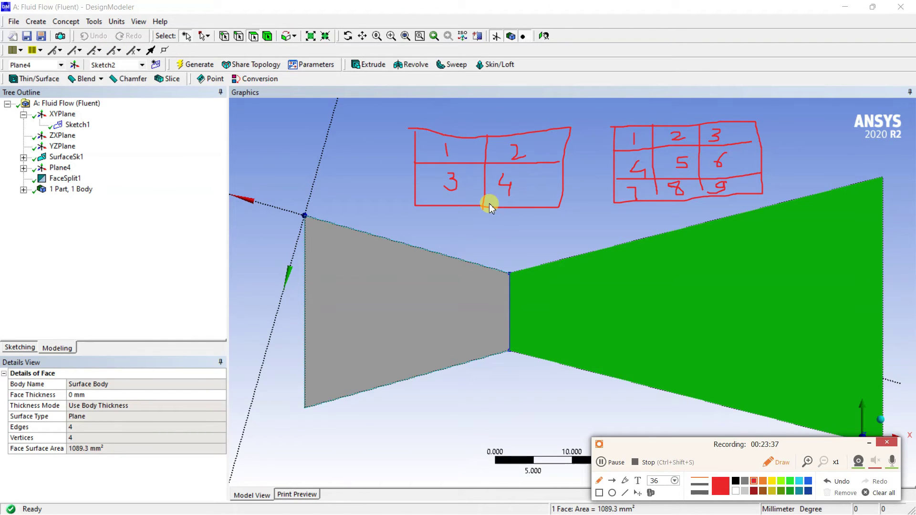
{"action": "mouse_move", "coordinate": [496, 127]}
{"action": "left_mouse_down"}
{"action": "mouse_move", "coordinate": [396, 124]}
{"action": "mouse_move", "coordinate": [429, 206]}
{"action": "mouse_move", "coordinate": [551, 228]}
{"action": "mouse_move", "coordinate": [563, 147]}
{"action": "mouse_move", "coordinate": [494, 125]}
{"action": "left_mouse_up"}
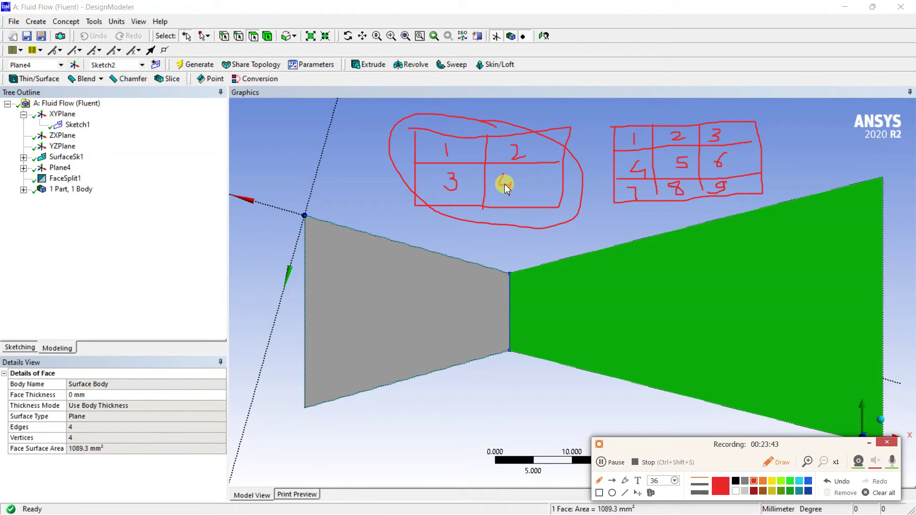
{"action": "mouse_move", "coordinate": [645, 115]}
{"action": "left_mouse_down"}
{"action": "mouse_move", "coordinate": [621, 105]}
{"action": "mouse_move", "coordinate": [605, 165]}
{"action": "mouse_move", "coordinate": [682, 217]}
{"action": "mouse_move", "coordinate": [776, 181]}
{"action": "mouse_move", "coordinate": [754, 122]}
{"action": "mouse_move", "coordinate": [634, 116]}
{"action": "left_mouse_up"}
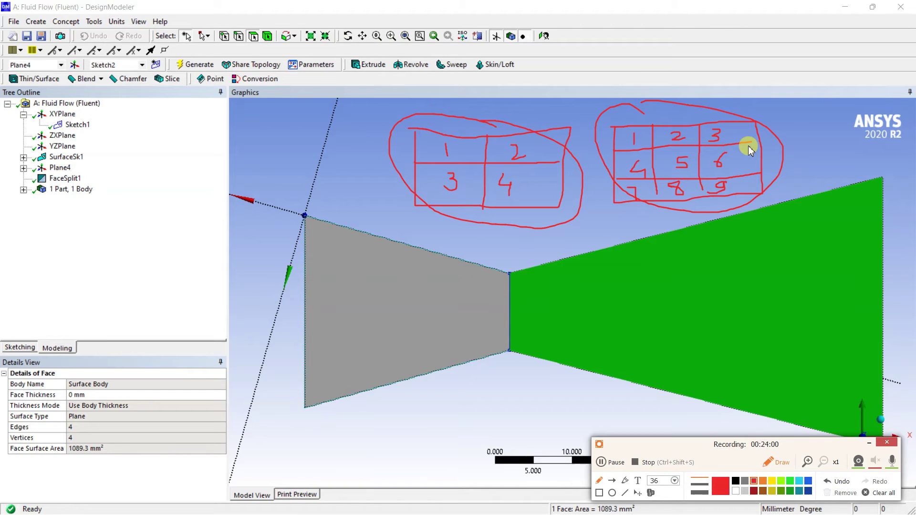
{"action": "mouse_move", "coordinate": [362, 287]}
{"action": "left_mouse_down"}
{"action": "mouse_move", "coordinate": [369, 451]}
{"action": "mouse_move", "coordinate": [529, 459]}
{"action": "mouse_move", "coordinate": [554, 449]}
{"action": "left_mouse_up"}
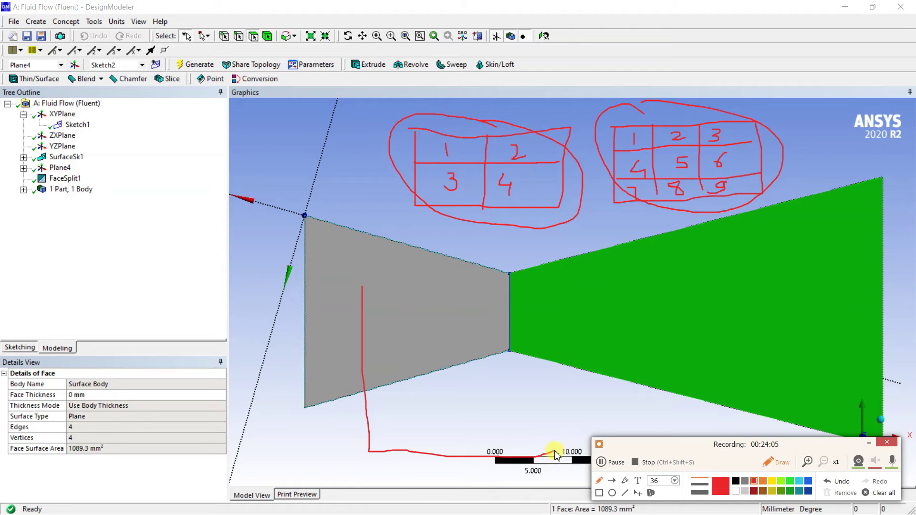
{"action": "mouse_move", "coordinate": [392, 477]}
{"action": "left_mouse_down"}
{"action": "mouse_move", "coordinate": [438, 477]}
{"action": "mouse_move", "coordinate": [439, 487]}
{"action": "mouse_move", "coordinate": [448, 472]}
{"action": "mouse_move", "coordinate": [479, 464]}
{"action": "mouse_move", "coordinate": [490, 477]}
{"action": "left_mouse_up"}
{"action": "mouse_move", "coordinate": [300, 310]}
{"action": "left_mouse_down"}
{"action": "mouse_move", "coordinate": [300, 339]}
{"action": "mouse_move", "coordinate": [295, 323]}
{"action": "left_mouse_up"}
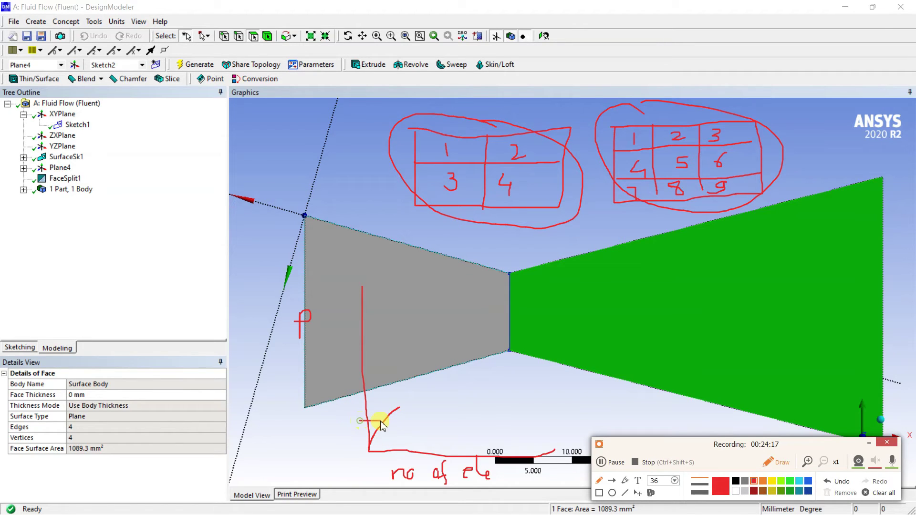
{"action": "mouse_move", "coordinate": [411, 388]}
{"action": "left_mouse_down"}
{"action": "mouse_move", "coordinate": [466, 335]}
{"action": "mouse_move", "coordinate": [640, 327]}
{"action": "left_mouse_up"}
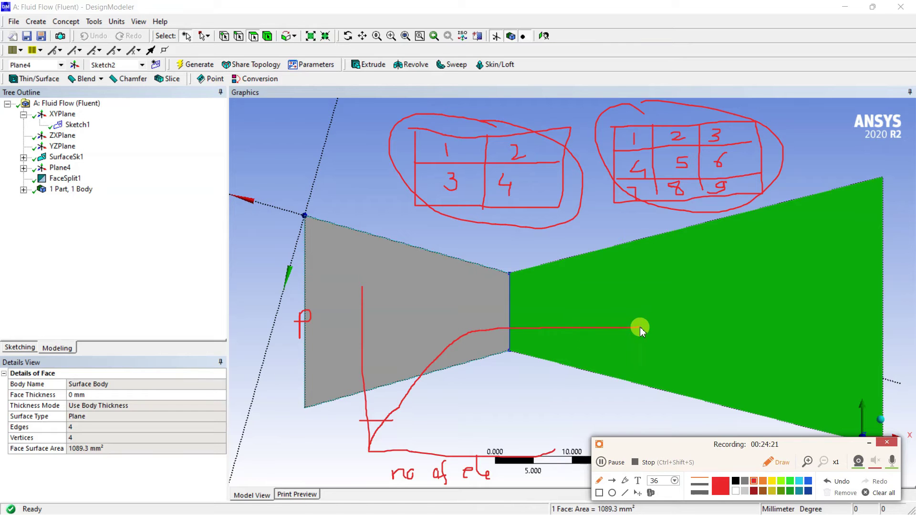
{"action": "mouse_move", "coordinate": [475, 275]}
{"action": "left_mouse_down"}
{"action": "mouse_move", "coordinate": [480, 474]}
{"action": "mouse_move", "coordinate": [487, 464]}
{"action": "mouse_move", "coordinate": [489, 473]}
{"action": "left_mouse_up"}
{"action": "mouse_move", "coordinate": [450, 262]}
{"action": "left_mouse_down"}
{"action": "mouse_move", "coordinate": [451, 283]}
{"action": "mouse_move", "coordinate": [460, 269]}
{"action": "mouse_move", "coordinate": [478, 264]}
{"action": "left_mouse_up"}
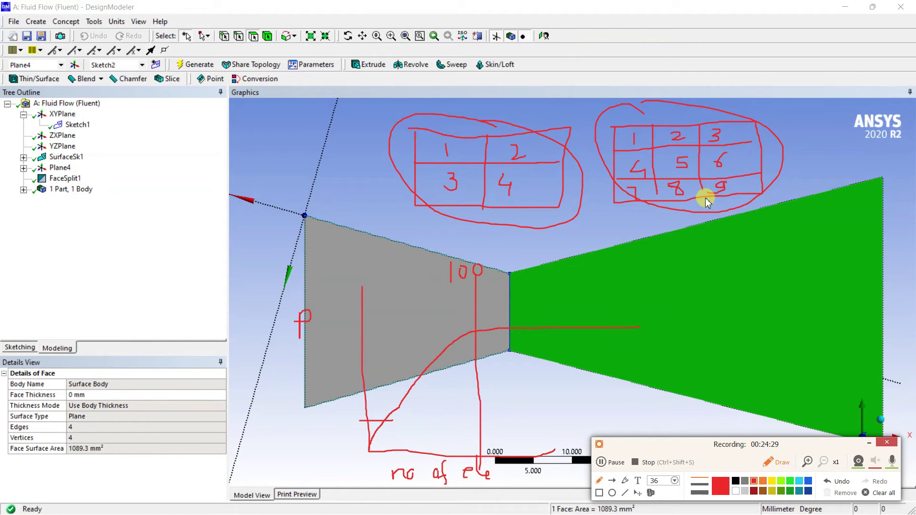
{"action": "mouse_move", "coordinate": [496, 278]}
{"action": "left_mouse_down"}
{"action": "mouse_move", "coordinate": [489, 284]}
{"action": "mouse_move", "coordinate": [546, 257]}
{"action": "left_mouse_up"}
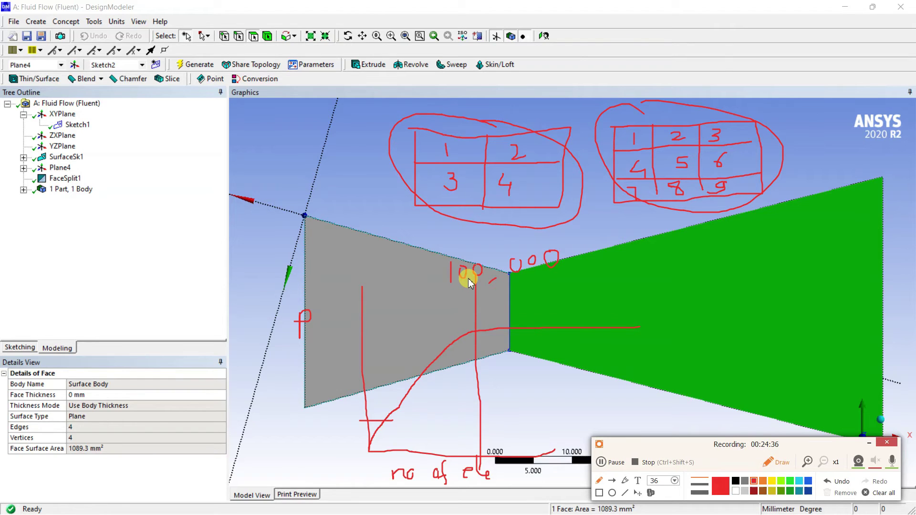
{"action": "left_click_drag", "start_coordinate": [474, 330], "coordinate": [356, 341]}
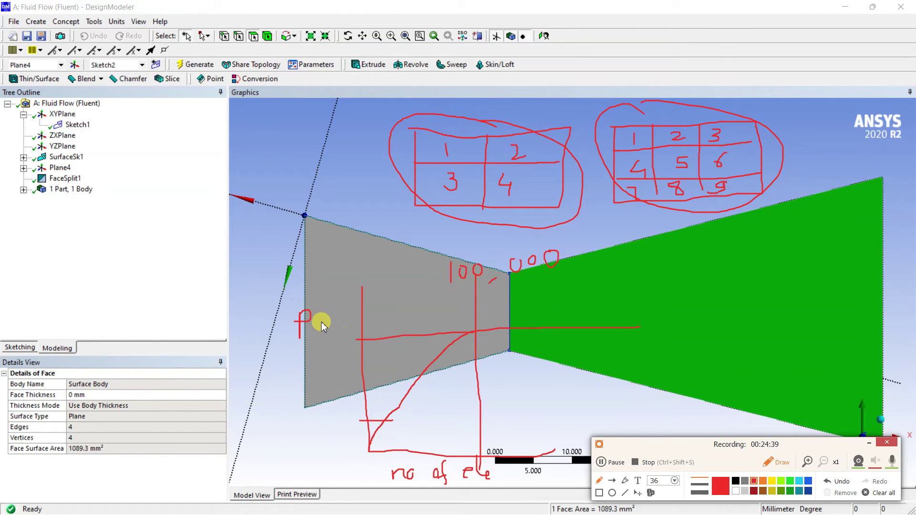
{"action": "mouse_move", "coordinate": [528, 288]}
{"action": "left_mouse_down"}
{"action": "mouse_move", "coordinate": [539, 332]}
{"action": "mouse_move", "coordinate": [539, 479]}
{"action": "left_mouse_up"}
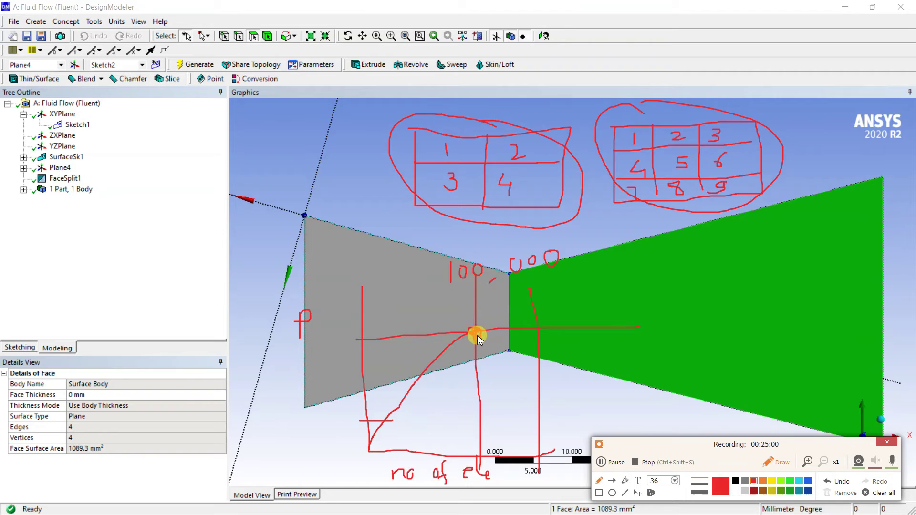
{"action": "left_click_drag", "start_coordinate": [477, 332], "coordinate": [477, 331]}
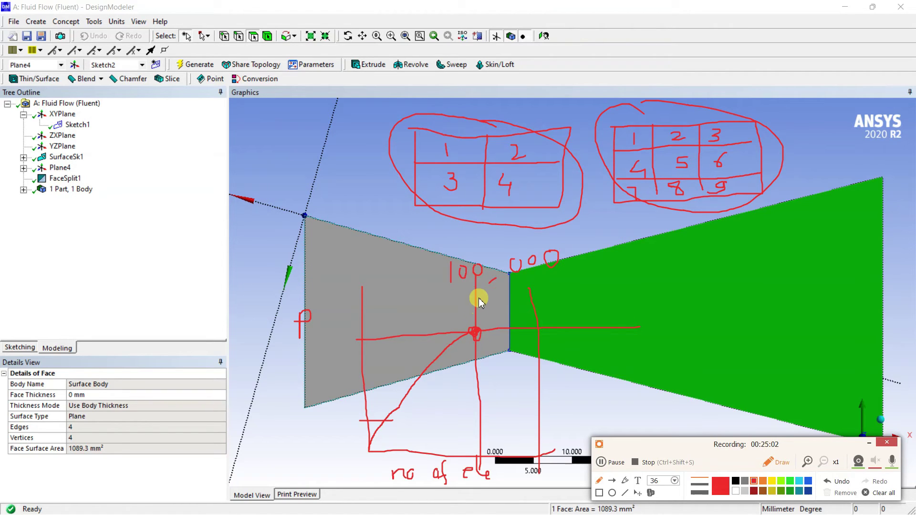
{"action": "mouse_move", "coordinate": [482, 256]}
{"action": "left_mouse_down"}
{"action": "mouse_move", "coordinate": [536, 286]}
{"action": "mouse_move", "coordinate": [571, 263]}
{"action": "mouse_move", "coordinate": [481, 247]}
{"action": "left_mouse_up"}
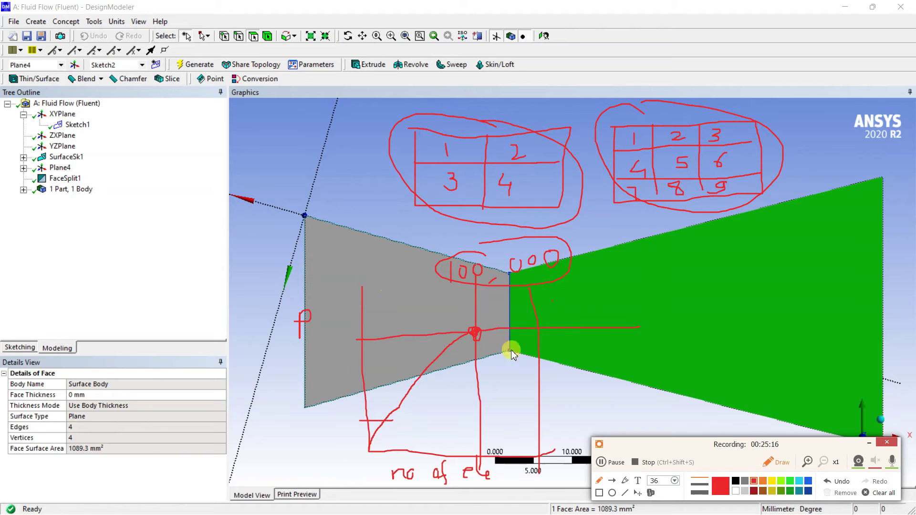
{"action": "mouse_move", "coordinate": [615, 283]}
{"action": "left_mouse_down"}
{"action": "mouse_move", "coordinate": [609, 293]}
{"action": "mouse_move", "coordinate": [630, 283]}
{"action": "mouse_move", "coordinate": [658, 290]}
{"action": "mouse_move", "coordinate": [656, 257]}
{"action": "left_mouse_up"}
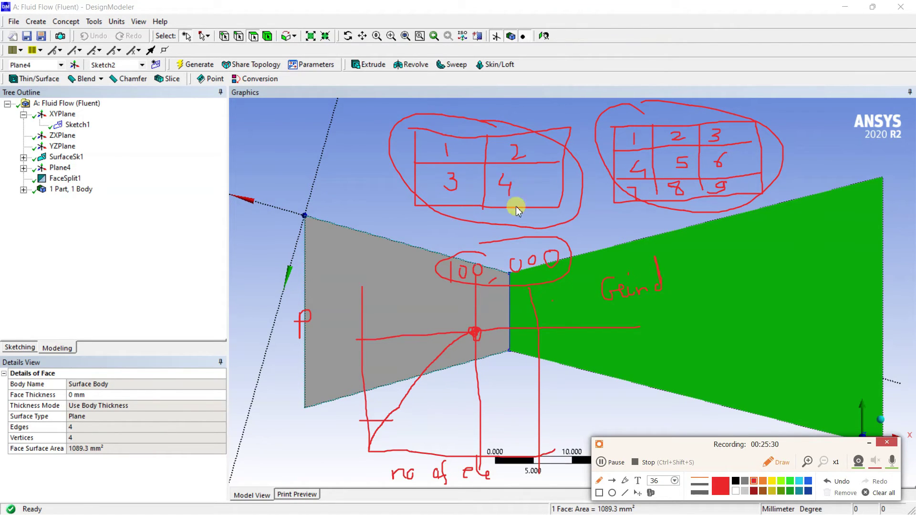
{"action": "mouse_move", "coordinate": [640, 255]}
{"action": "left_mouse_down"}
{"action": "mouse_move", "coordinate": [621, 253]}
{"action": "mouse_move", "coordinate": [599, 301]}
{"action": "mouse_move", "coordinate": [717, 294]}
{"action": "mouse_move", "coordinate": [629, 252]}
{"action": "left_mouse_up"}
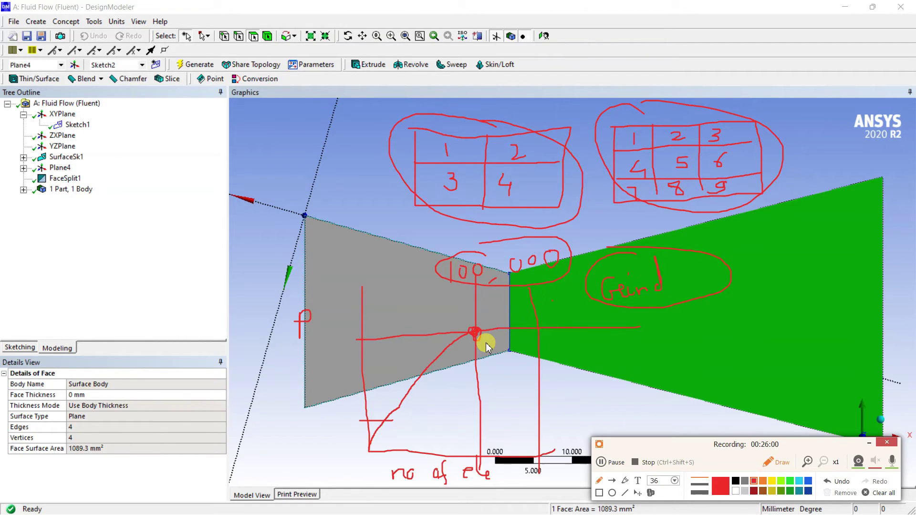
{"action": "left_click_drag", "start_coordinate": [497, 458], "coordinate": [492, 452]}
{"action": "left_click_drag", "start_coordinate": [473, 332], "coordinate": [352, 340]}
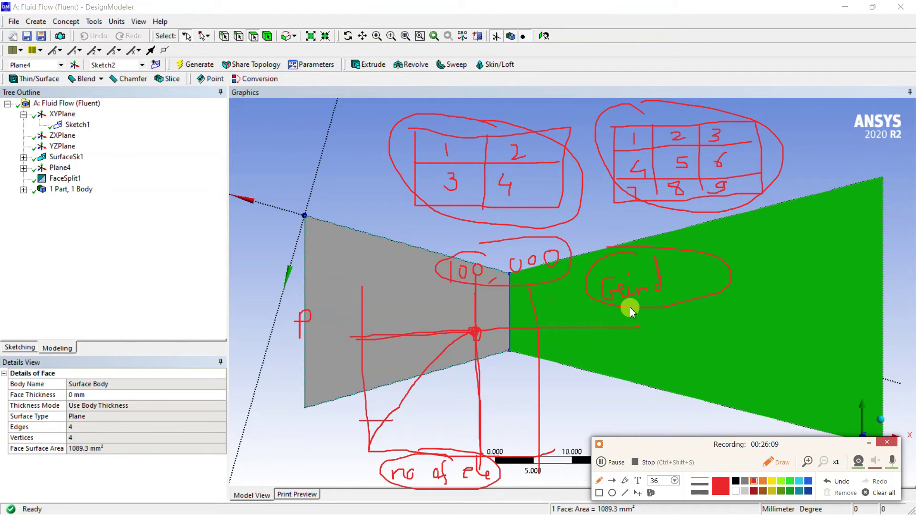
{"action": "mouse_move", "coordinate": [630, 347]}
{"action": "left_mouse_down"}
{"action": "mouse_move", "coordinate": [656, 360]}
{"action": "mouse_move", "coordinate": [653, 345]}
{"action": "left_mouse_up"}
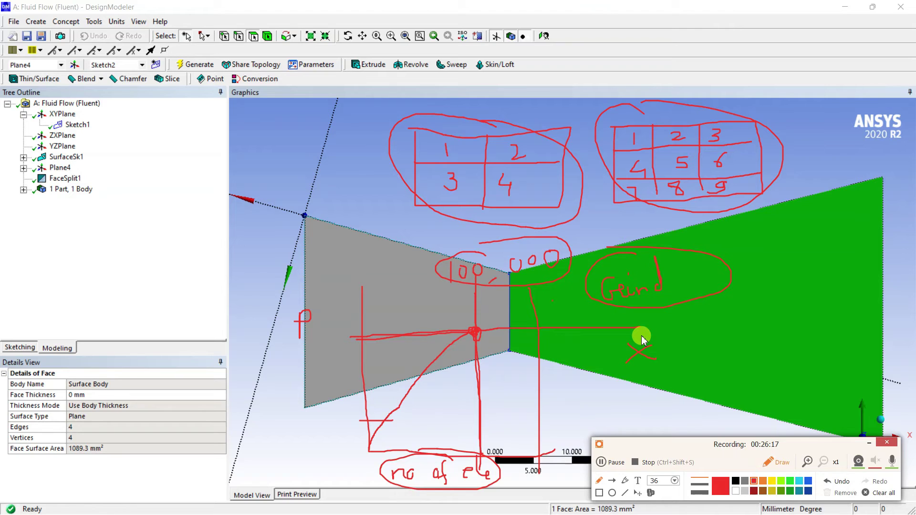
{"action": "left_click", "coordinate": [881, 493]}
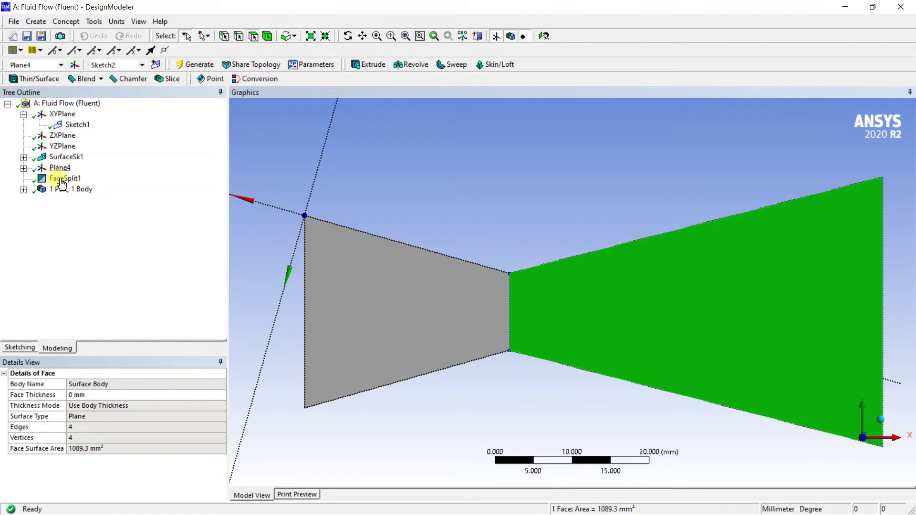
Draw two vertical lines in a new sketch on the diverging face, one on each side of the throat, spanning the nozzle height.
{"action": "left_click", "coordinate": [19, 347]}
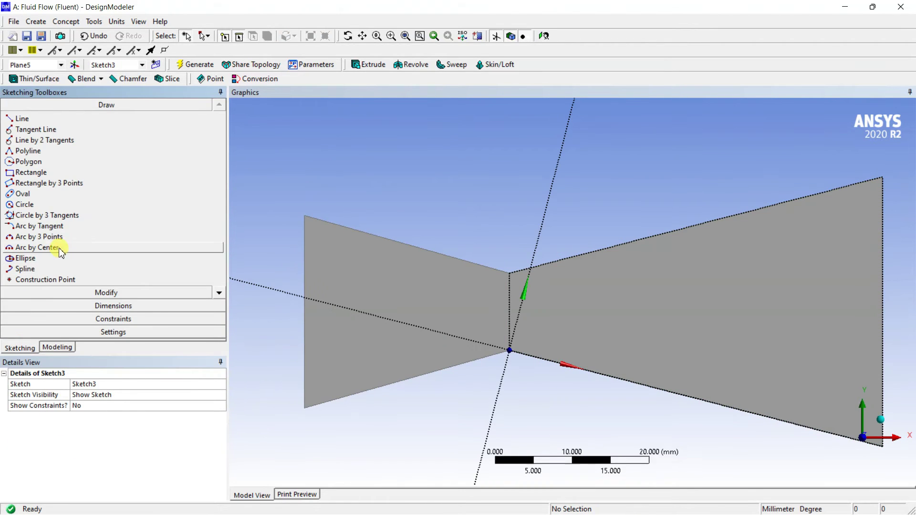
{"action": "left_click", "coordinate": [21, 119]}
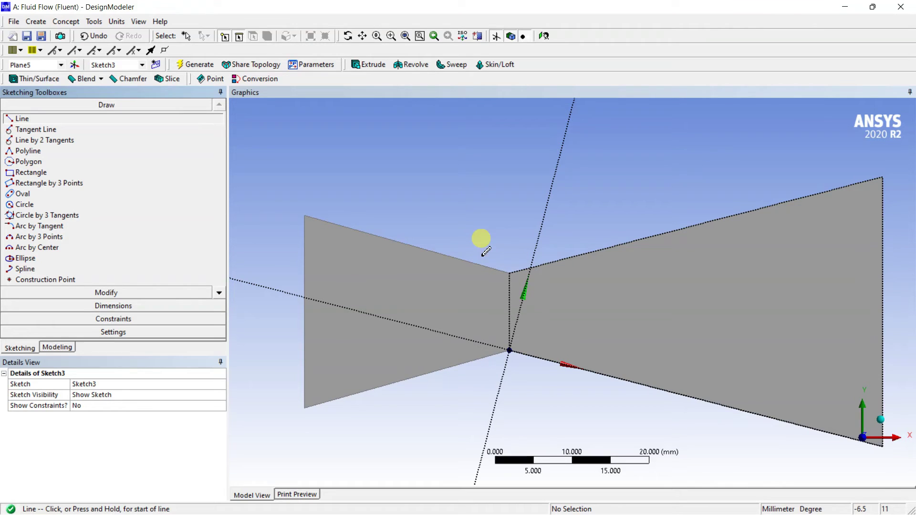
{"action": "left_click", "coordinate": [479, 243]}
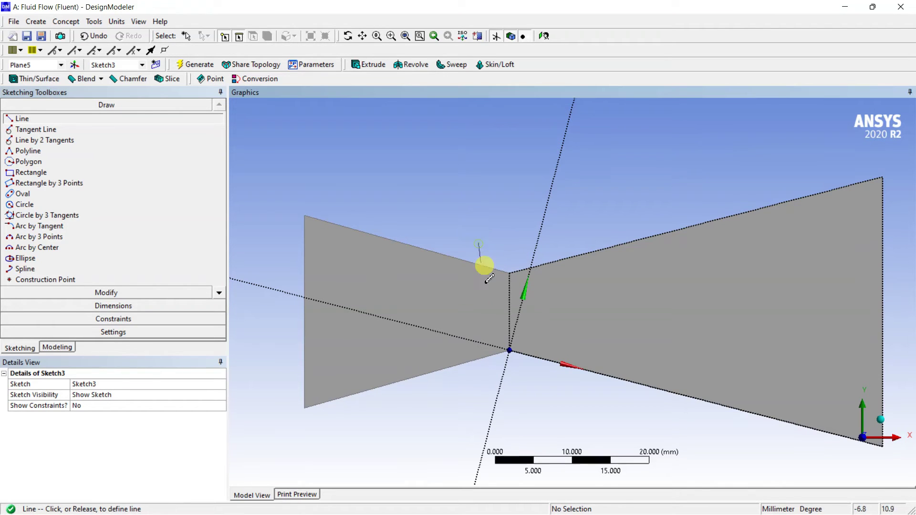
{"action": "left_click", "coordinate": [478, 398]}
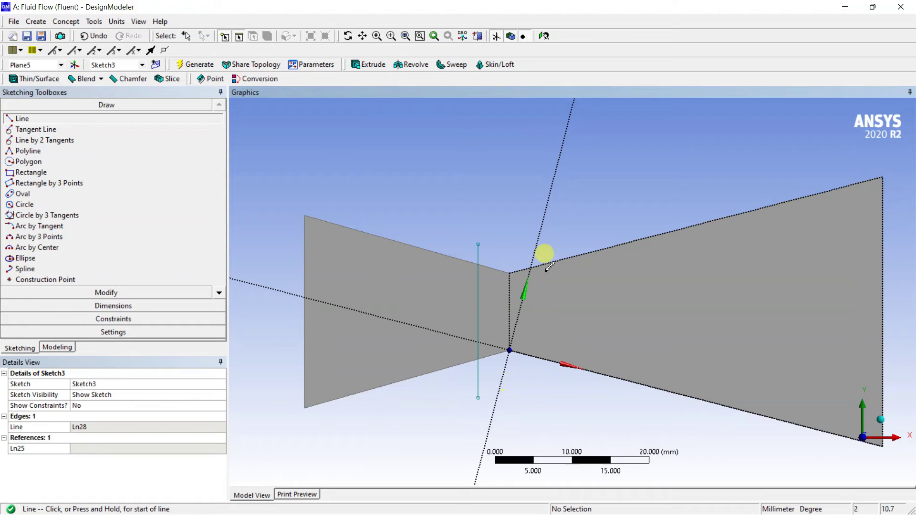
{"action": "left_click", "coordinate": [528, 238]}
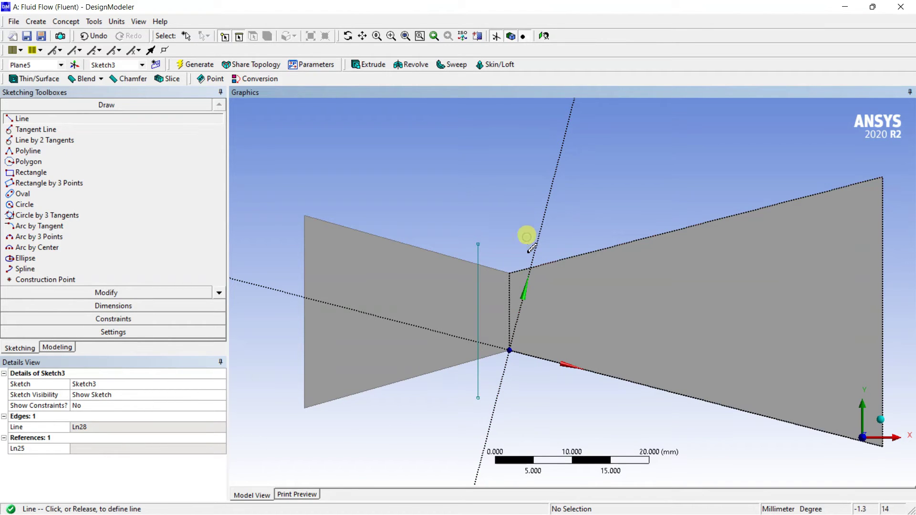
{"action": "left_click", "coordinate": [527, 394]}
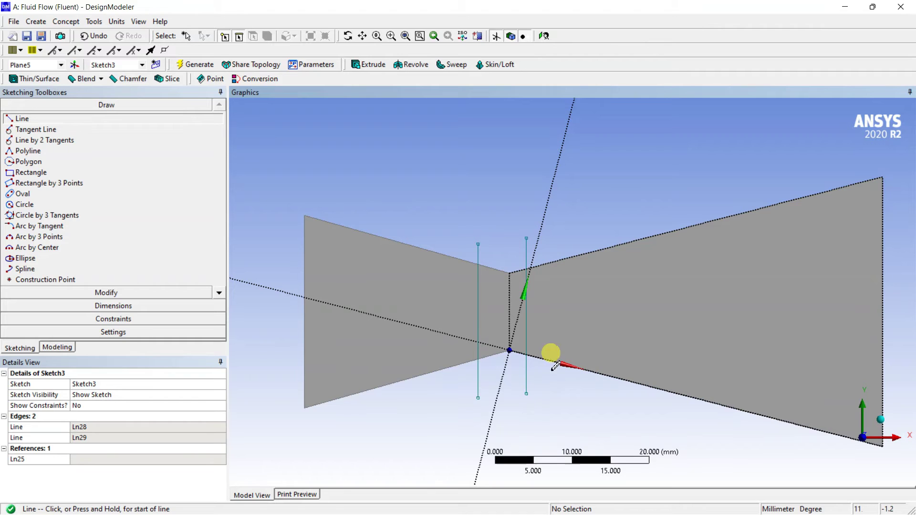
{"action": "left_click", "coordinate": [105, 305]}
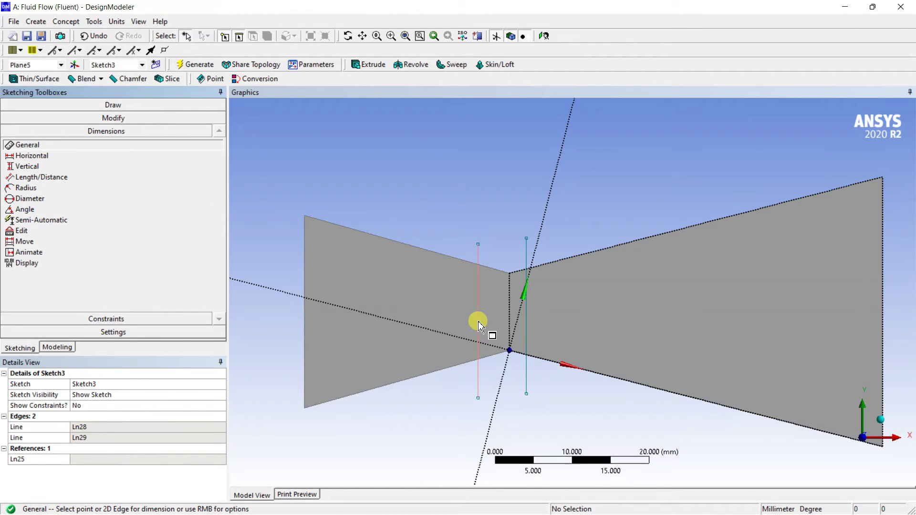
{"action": "left_click", "coordinate": [479, 323]}
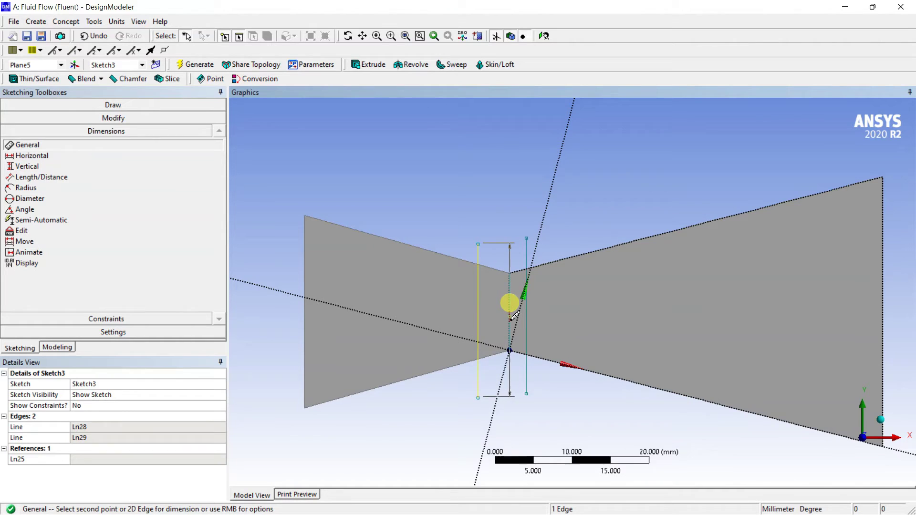
{"action": "left_click", "coordinate": [515, 315]}
{"action": "key", "text": "ctrl+z"}
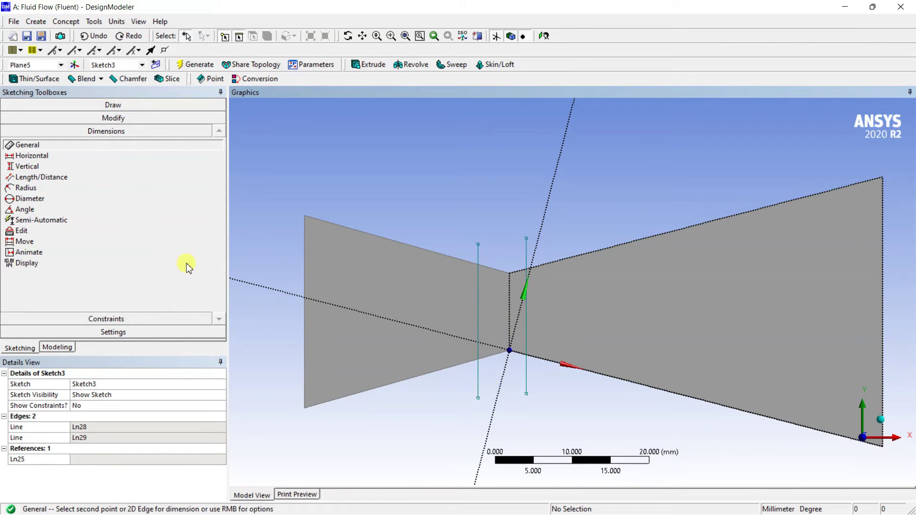
{"action": "left_click", "coordinate": [32, 157]}
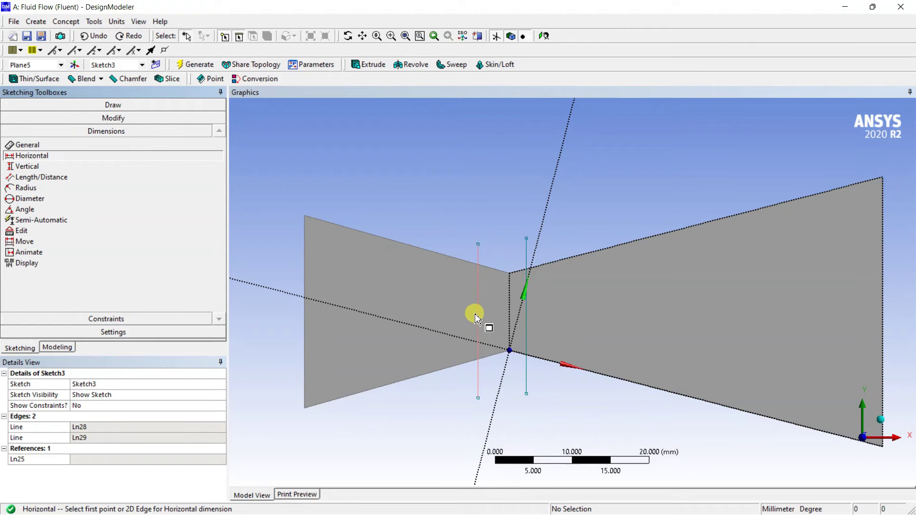
Dimension the distance between the vertical line on the converging side and the throat edge, and set it to 5 mm.
{"action": "left_click", "coordinate": [38, 177]}
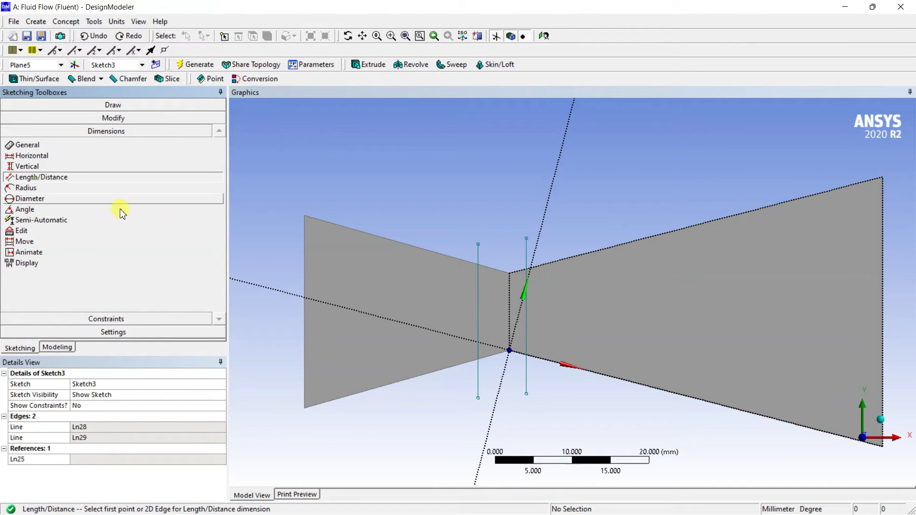
{"action": "left_click", "coordinate": [478, 318]}
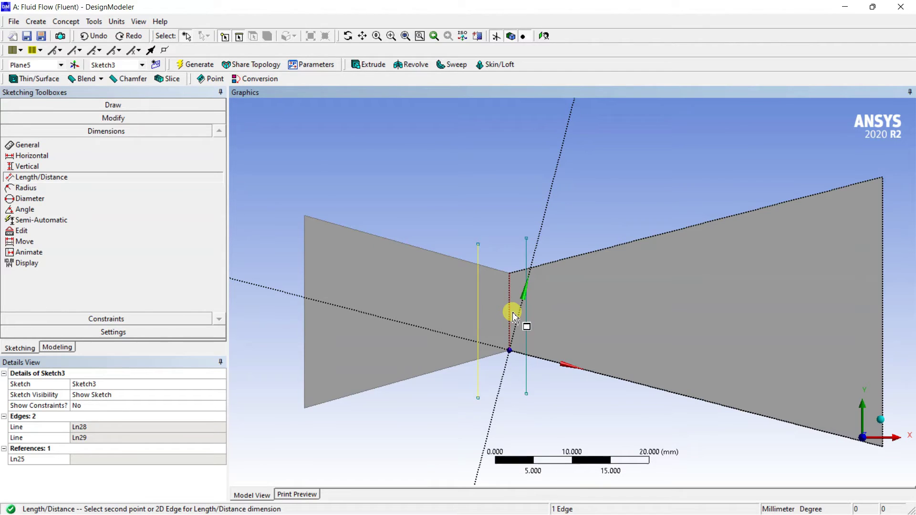
{"action": "left_click", "coordinate": [512, 317]}
{"action": "left_click", "coordinate": [496, 432]}
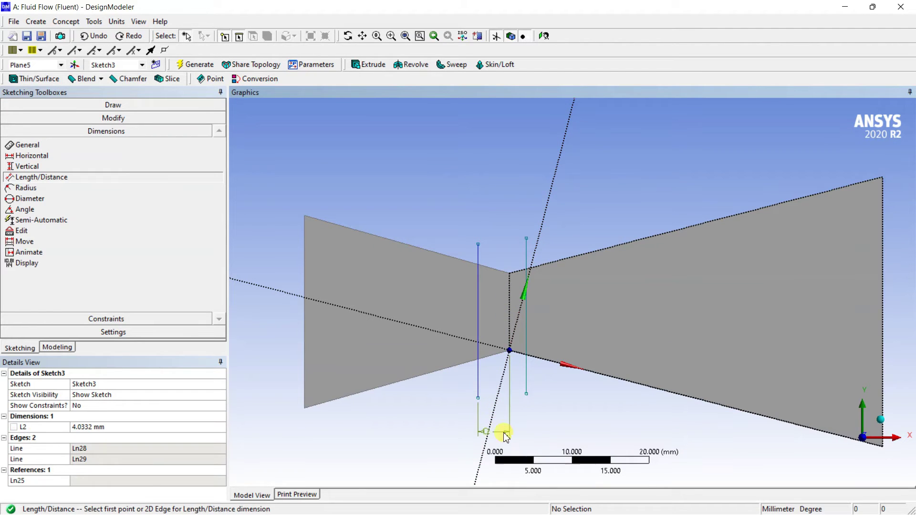
{"action": "left_click", "coordinate": [129, 427]}
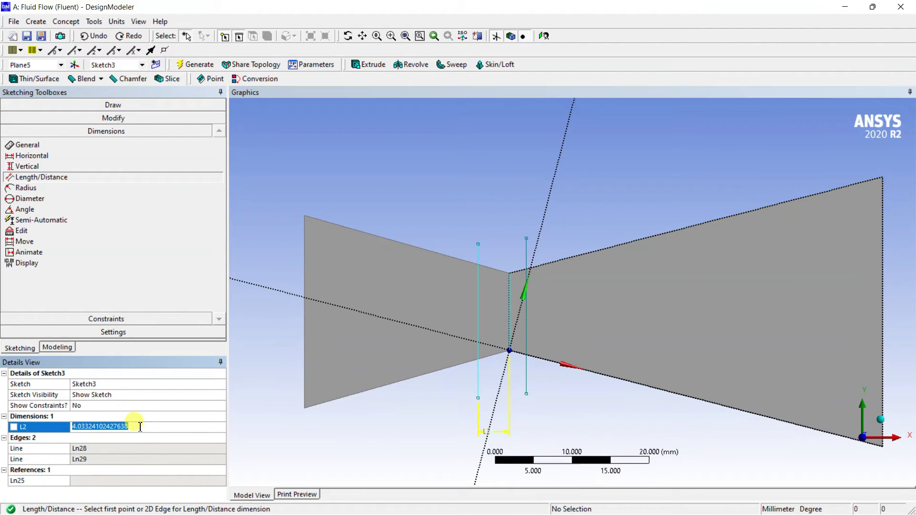
{"action": "type", "text": "5"}
{"action": "key", "text": "Return"}
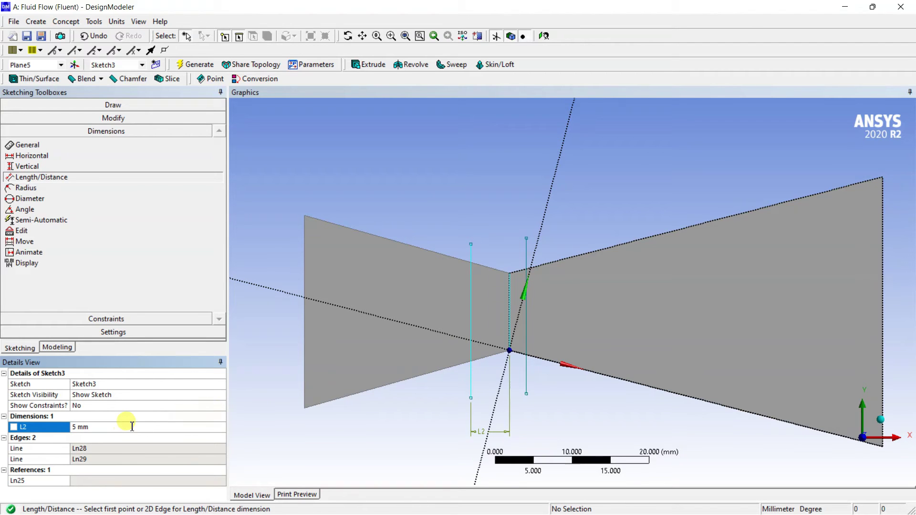
Dimension the distance from the throat edge to the vertical line on the diverging side and set it to 5 mm.
{"action": "left_click", "coordinate": [520, 314]}
{"action": "left_click", "coordinate": [527, 345]}
{"action": "left_click", "coordinate": [528, 432]}
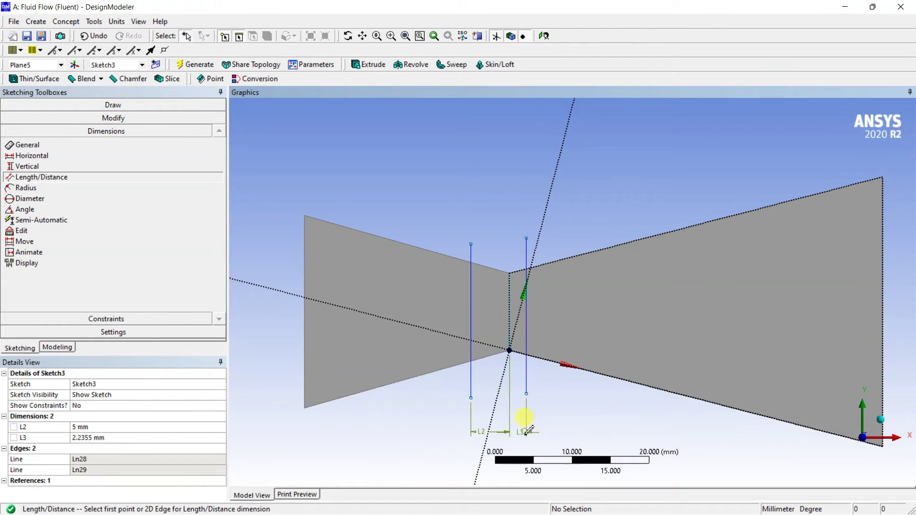
{"action": "left_click", "coordinate": [119, 438]}
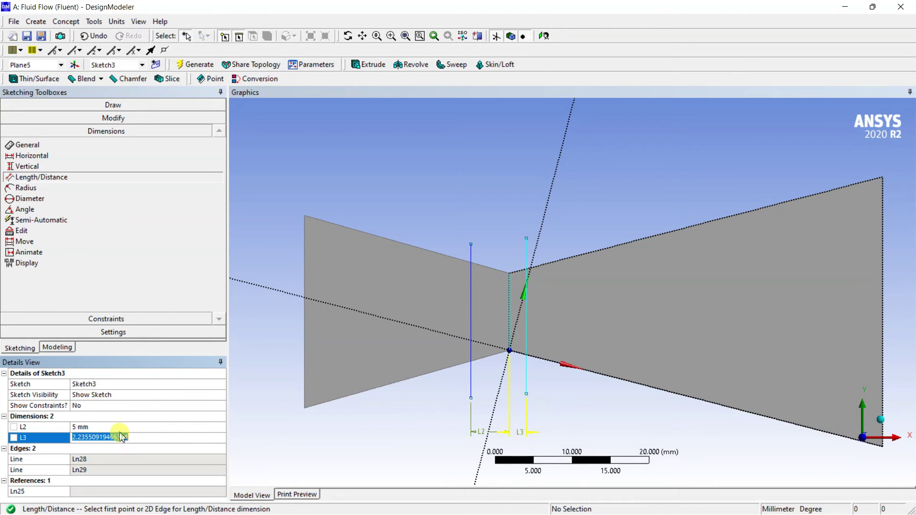
{"action": "type", "text": "5"}
{"action": "key", "text": "Return"}
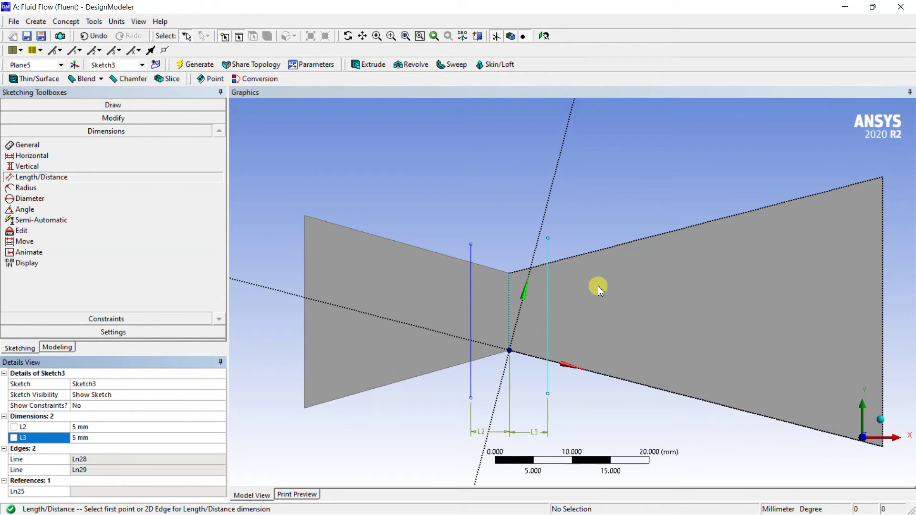
Split the converging face with a By Points and Edges Face Split, using the sketched line upstream of the throat as tool geometry, and generate it.
{"action": "left_click", "coordinate": [94, 22]}
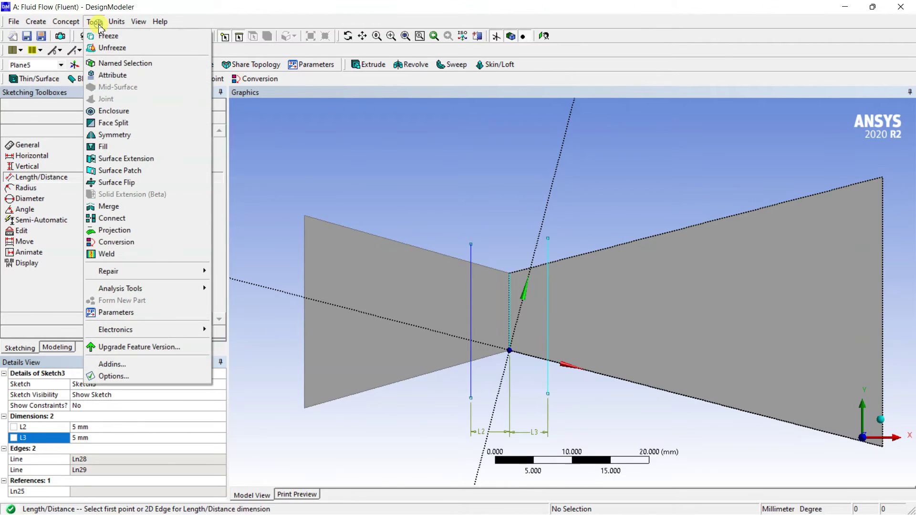
{"action": "left_click", "coordinate": [105, 124]}
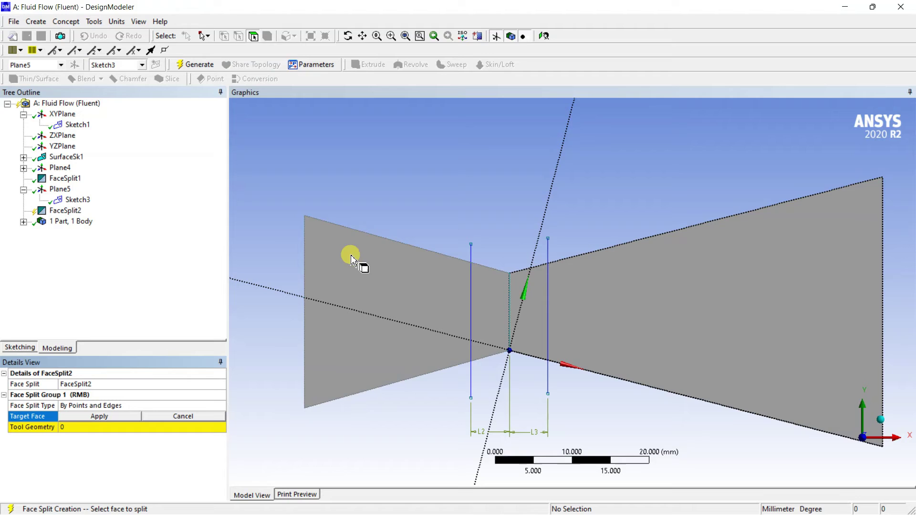
{"action": "left_click", "coordinate": [365, 272]}
{"action": "left_click", "coordinate": [70, 420]}
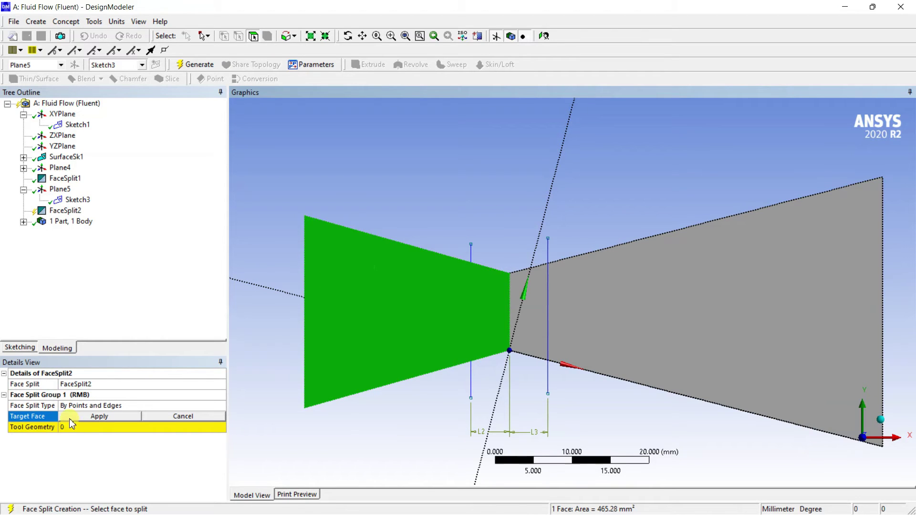
{"action": "left_click", "coordinate": [82, 418]}
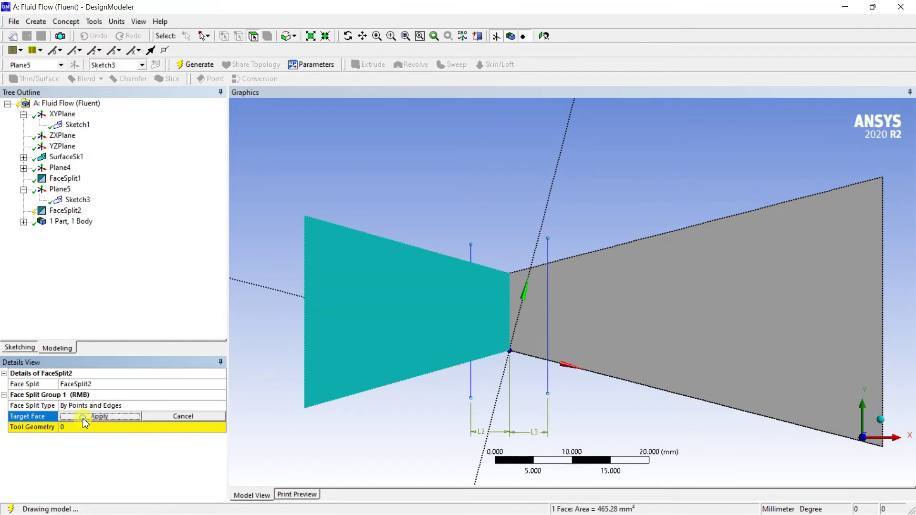
{"action": "left_click", "coordinate": [471, 244]}
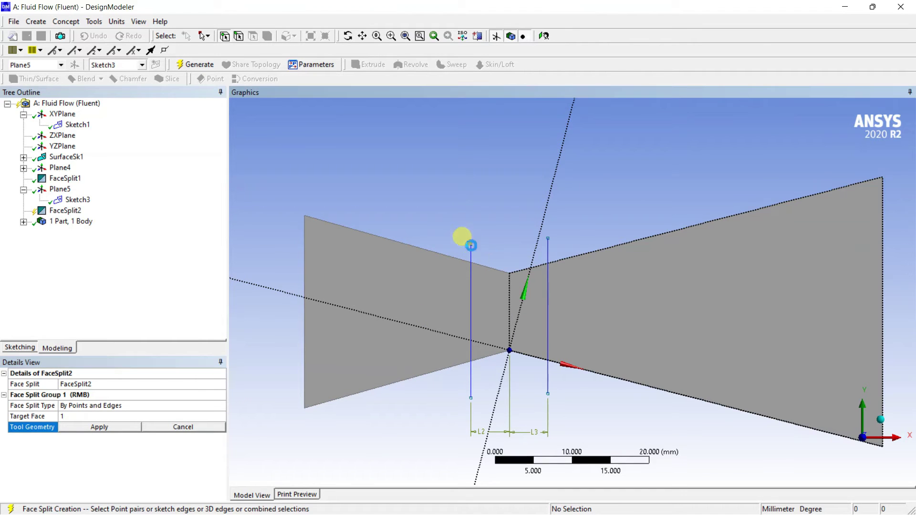
{"action": "left_click", "coordinate": [471, 399]}
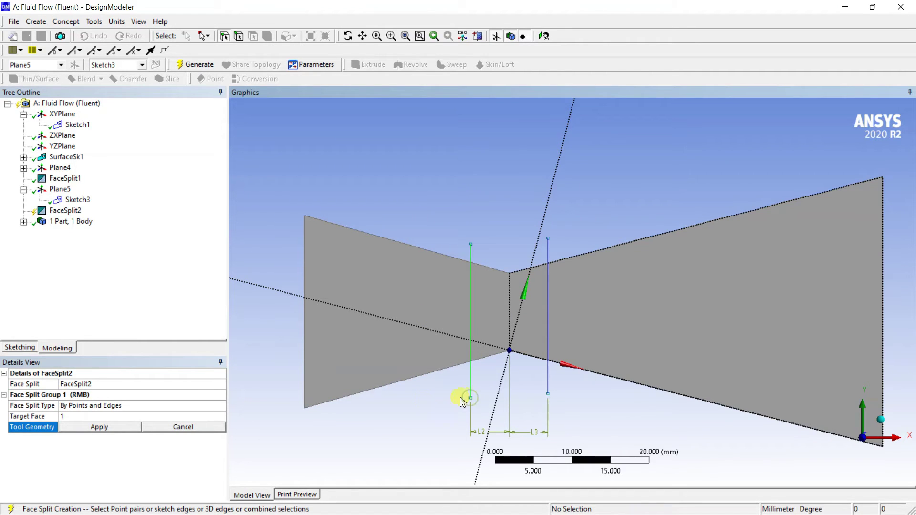
{"action": "left_click", "coordinate": [118, 430]}
{"action": "left_click", "coordinate": [191, 65]}
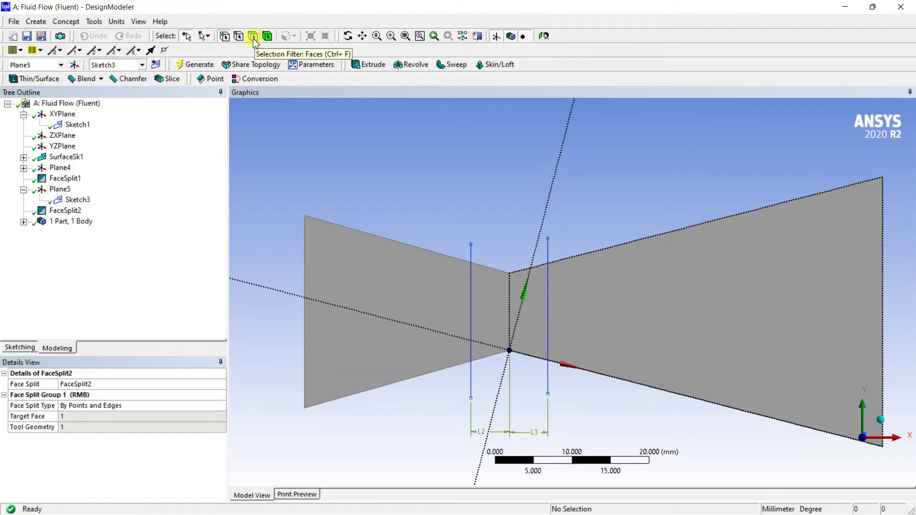
Select the converging section's faces alternately to check the split along the sketched line upstream of the throat.
{"action": "left_click", "coordinate": [254, 39]}
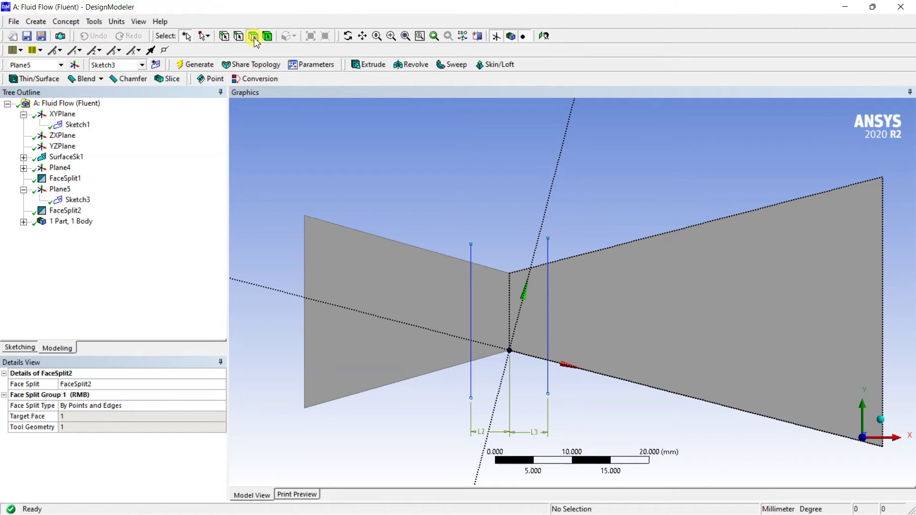
{"action": "left_click", "coordinate": [383, 266]}
{"action": "left_click", "coordinate": [482, 299]}
{"action": "left_click", "coordinate": [434, 289]}
{"action": "left_click", "coordinate": [475, 297]}
{"action": "left_click", "coordinate": [436, 290]}
{"action": "left_click", "coordinate": [487, 300]}
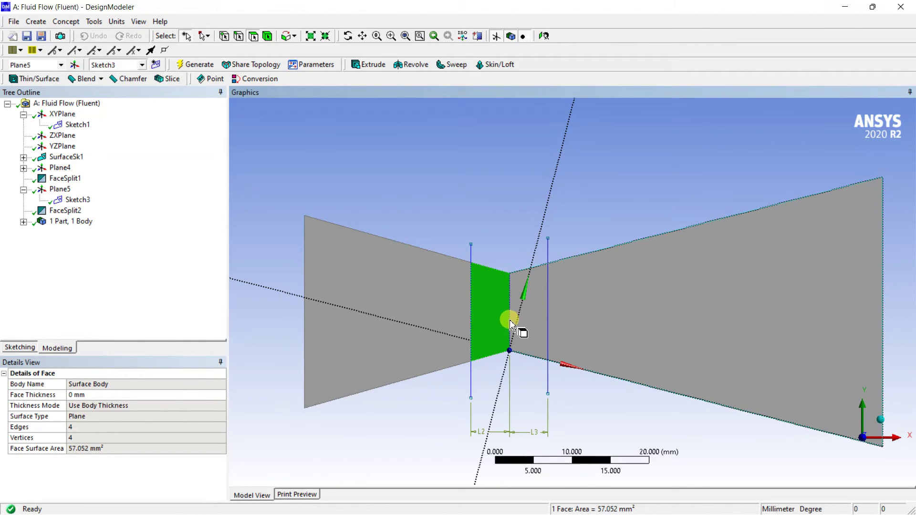
Start another By Points and Edges Face Split and apply the diverging face as its target face.
{"action": "left_click", "coordinate": [656, 319]}
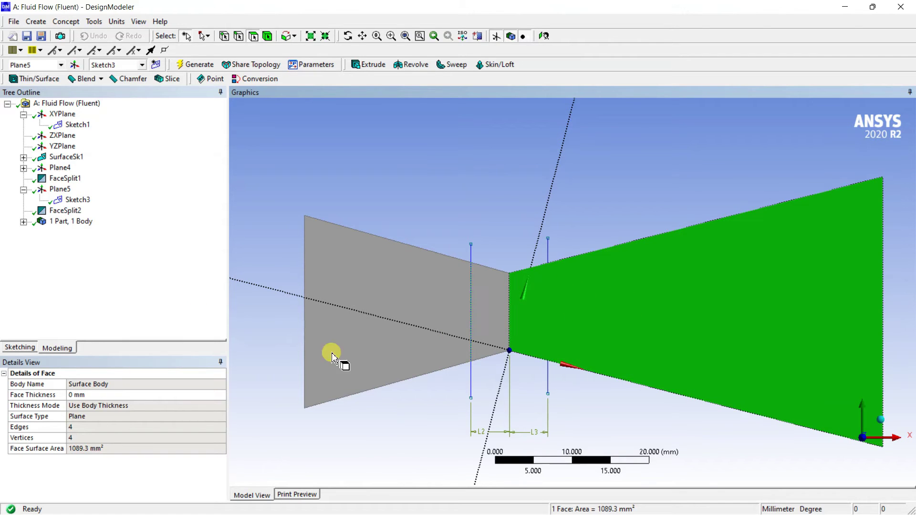
{"action": "left_click", "coordinate": [95, 21]}
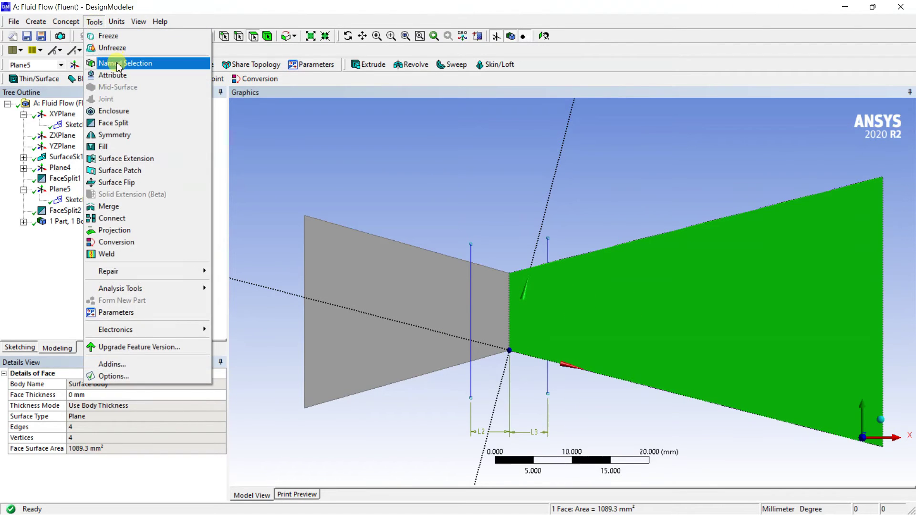
{"action": "left_click", "coordinate": [111, 125]}
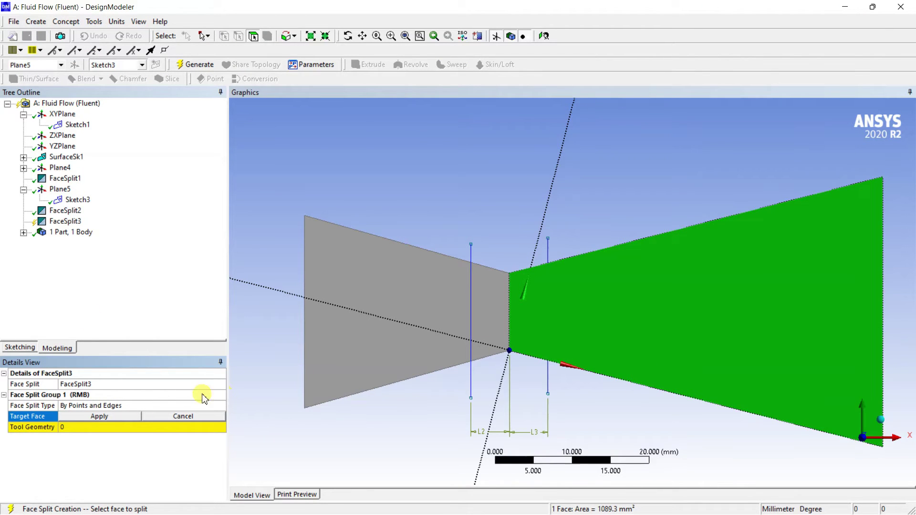
{"action": "left_click", "coordinate": [113, 418]}
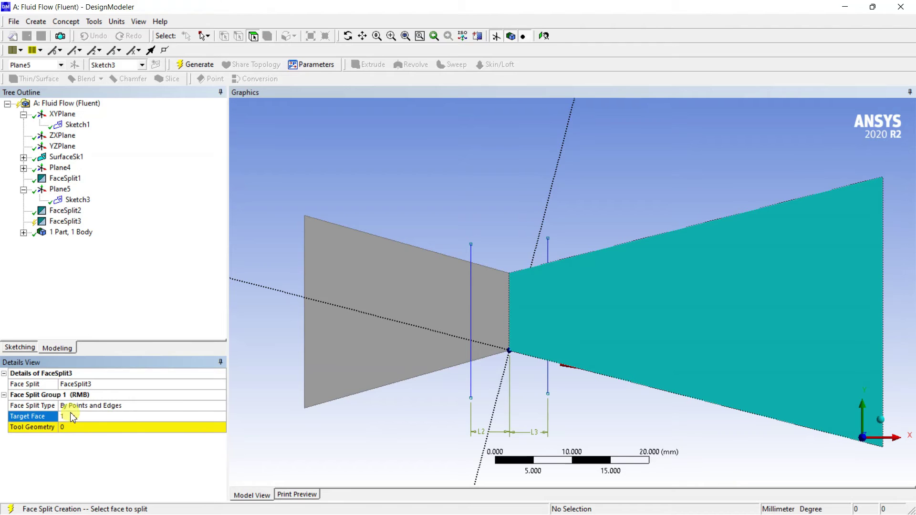
Try to apply the end points of the sketched line downstream of the throat as the face split's tool geometry.
{"action": "left_click", "coordinate": [78, 428]}
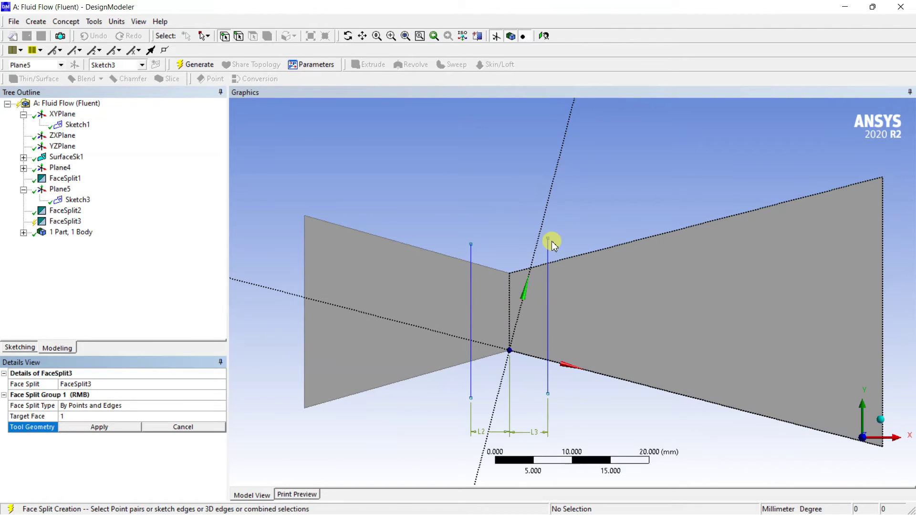
{"action": "left_click", "coordinate": [549, 239]}
{"action": "left_click", "coordinate": [552, 390], "text": "ctrl"}
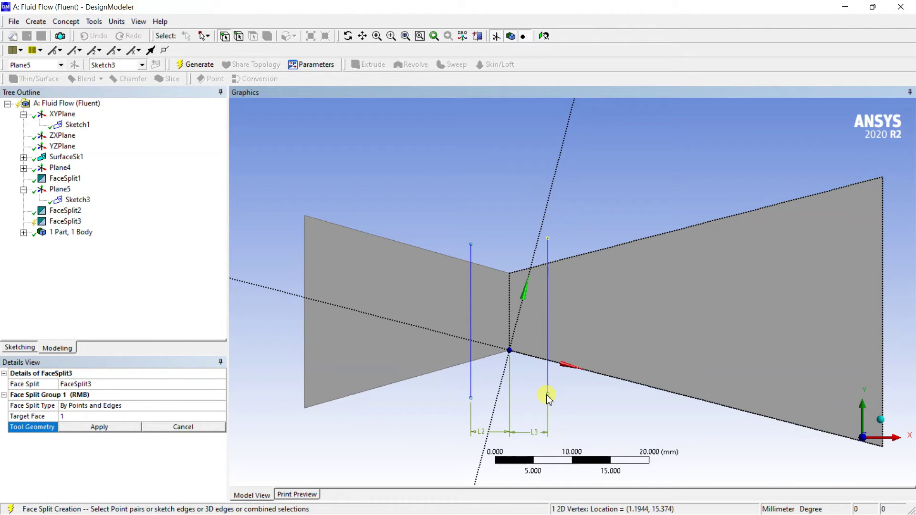
{"action": "left_click", "coordinate": [548, 396]}
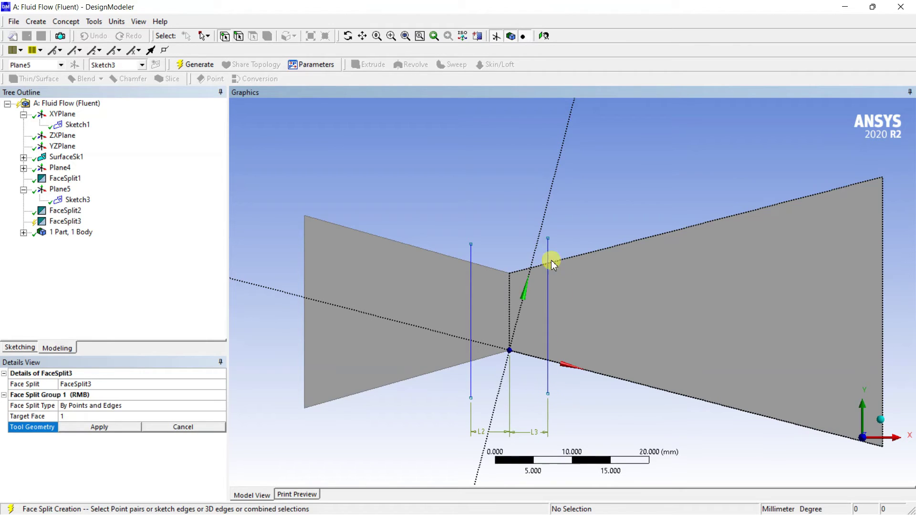
{"action": "left_click", "coordinate": [550, 241]}
{"action": "scroll", "coordinate": [567, 434], "scroll_direction": "up", "scroll_amount": 3}
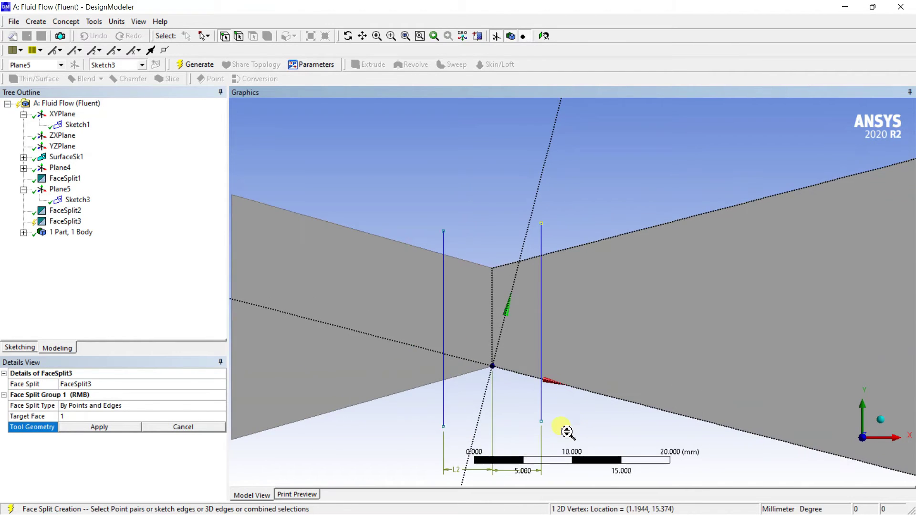
{"action": "left_click", "coordinate": [536, 447]}
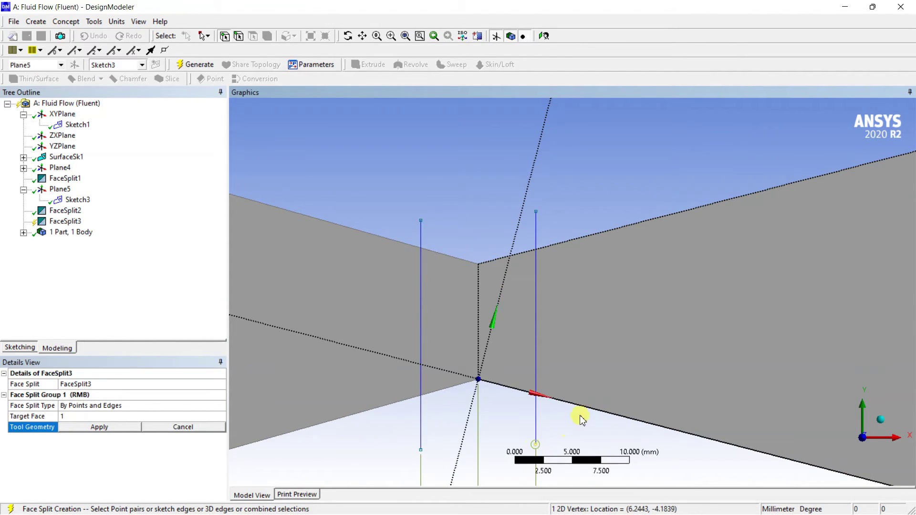
{"action": "scroll", "coordinate": [575, 358], "scroll_direction": "down", "scroll_amount": 2}
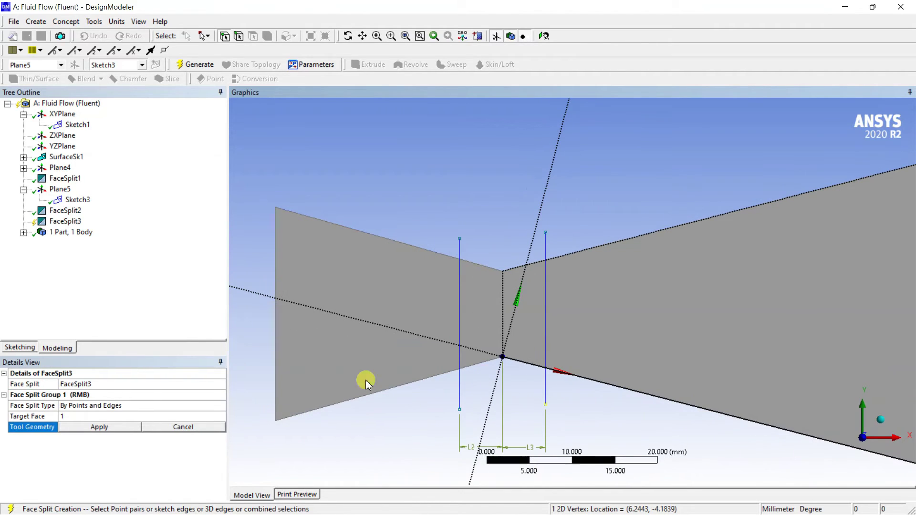
{"action": "left_click", "coordinate": [114, 426]}
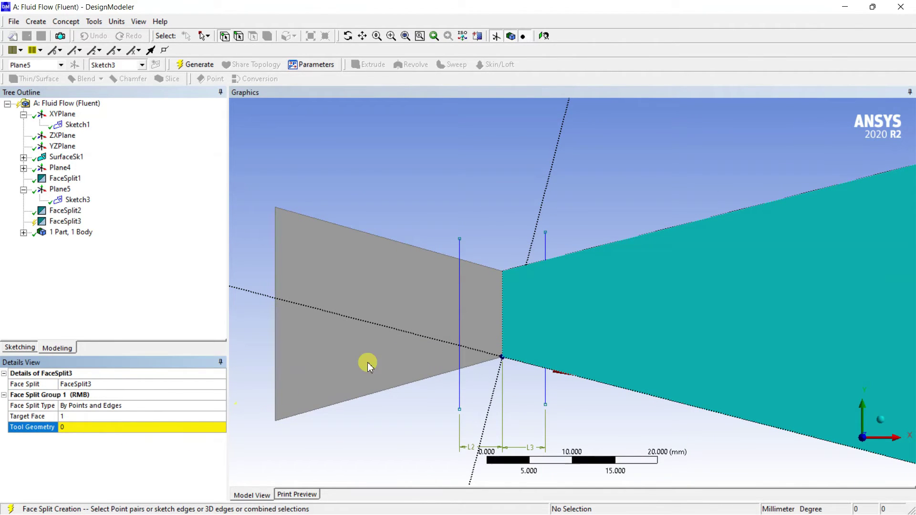
Apply the sketched line downstream of the throat as the split's tool geometry and generate the face split on the diverging side.
{"action": "left_click", "coordinate": [157, 428]}
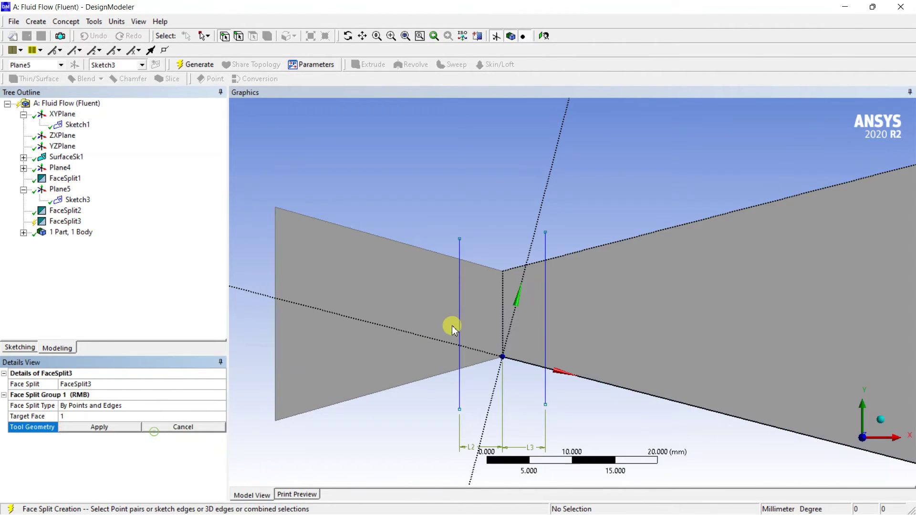
{"action": "left_click", "coordinate": [547, 235]}
{"action": "left_click", "coordinate": [546, 405]}
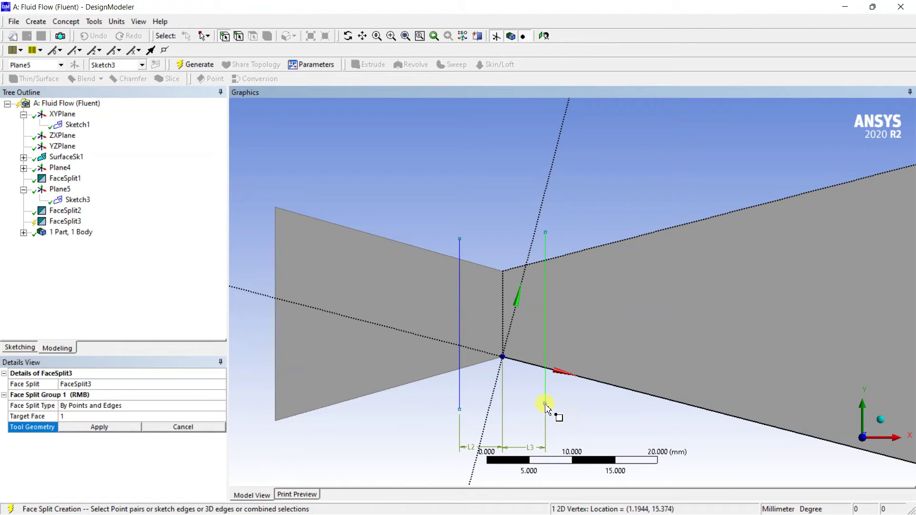
{"action": "left_click", "coordinate": [117, 431]}
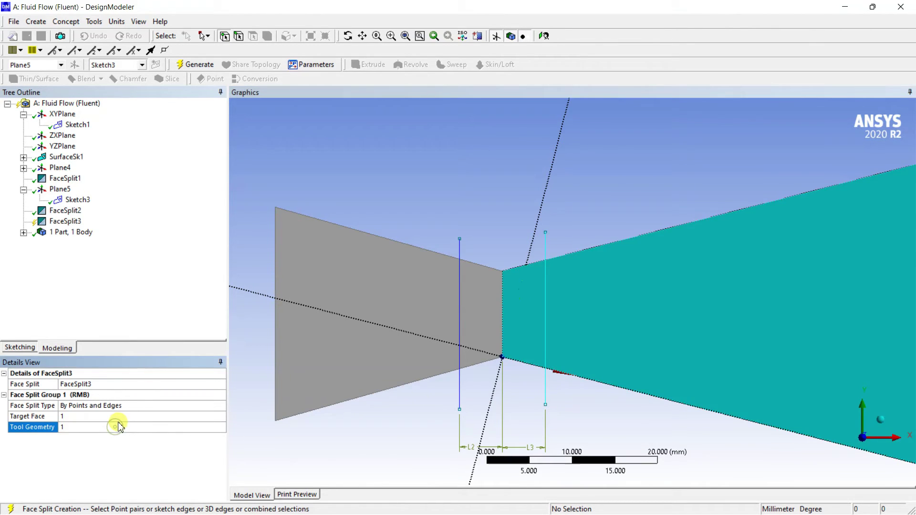
{"action": "left_click", "coordinate": [200, 67]}
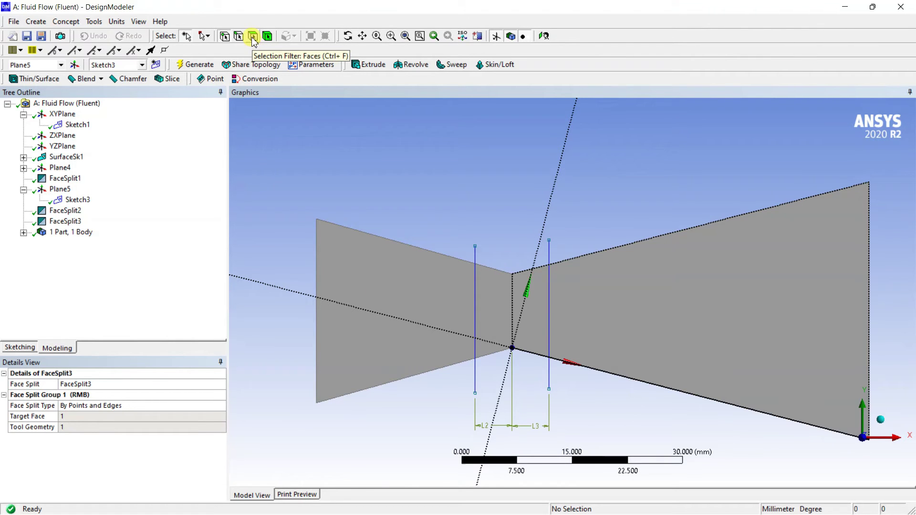
Select the nozzle faces one after another to check the splits on both sides of the throat.
{"action": "left_click", "coordinate": [388, 279]}
{"action": "left_click", "coordinate": [501, 297]}
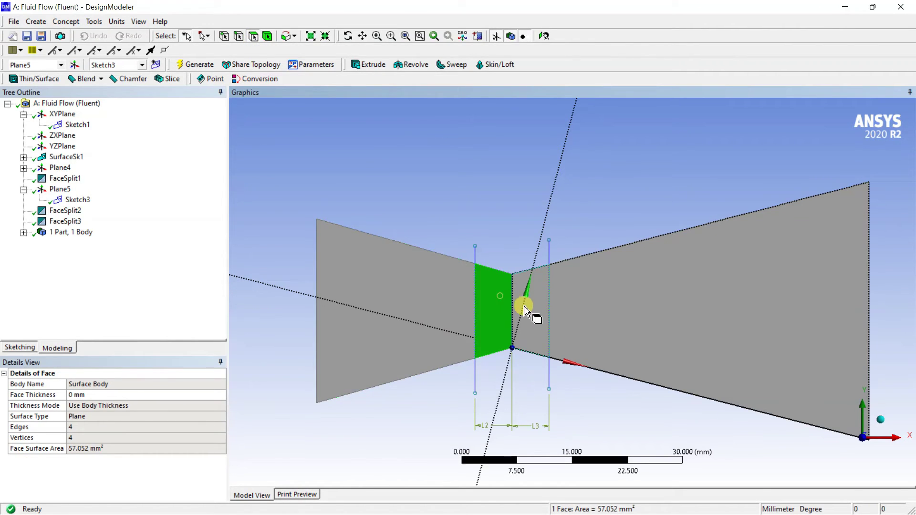
{"action": "left_click", "coordinate": [527, 311]}
{"action": "left_click", "coordinate": [668, 311]}
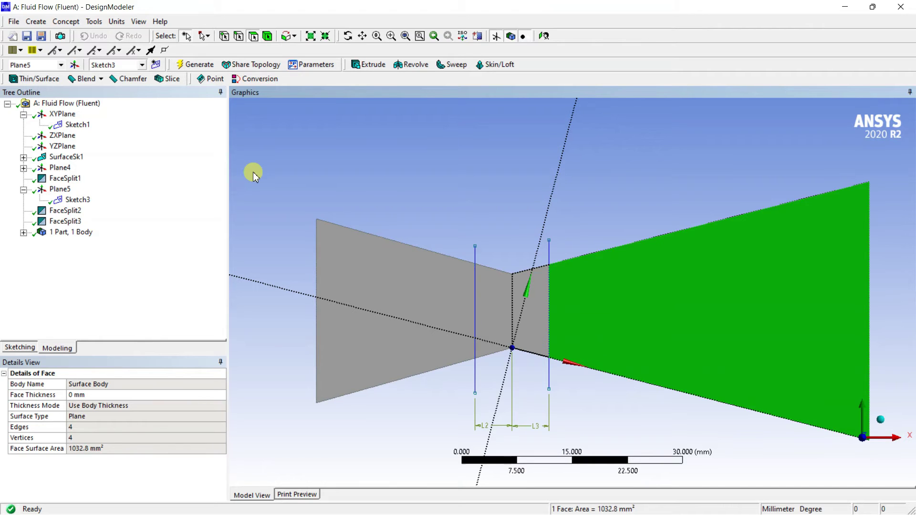
{"action": "left_click", "coordinate": [417, 299]}
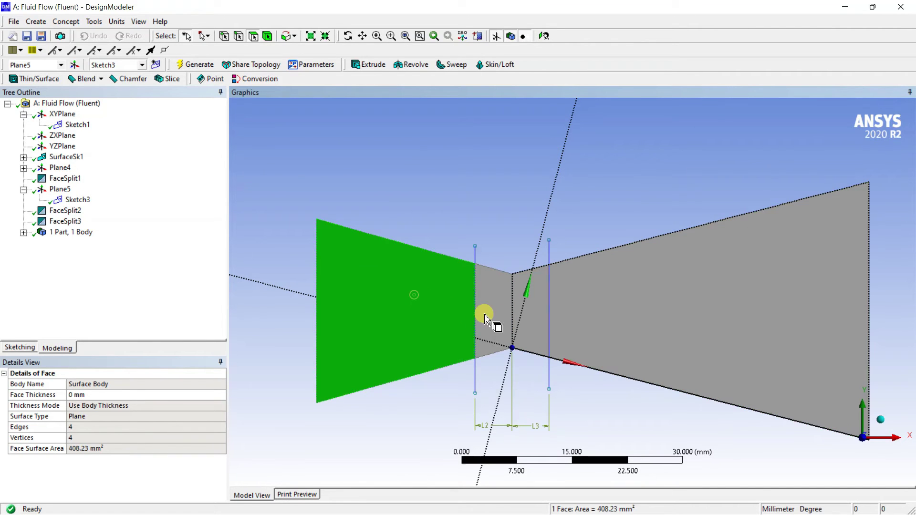
{"action": "left_click", "coordinate": [527, 311]}
{"action": "left_click", "coordinate": [600, 320]}
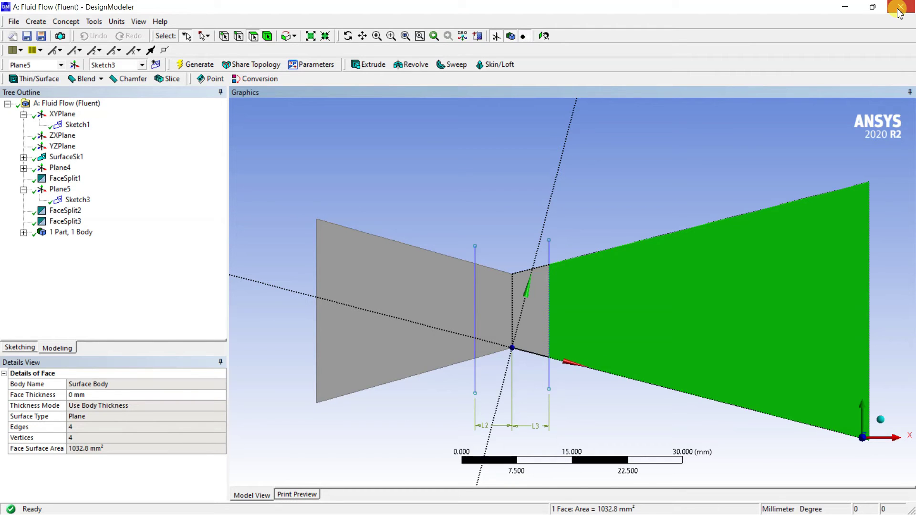
Close DesignModeler and open the Mesh cell of the Fluid Flow (Fluent) system in Meshing.
{"action": "left_click", "coordinate": [897, 11]}
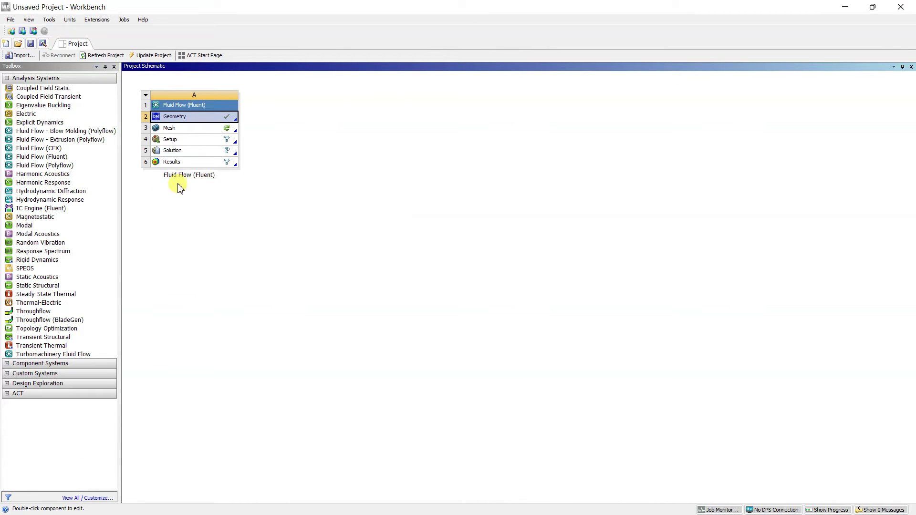
{"action": "left_click", "coordinate": [364, 204]}
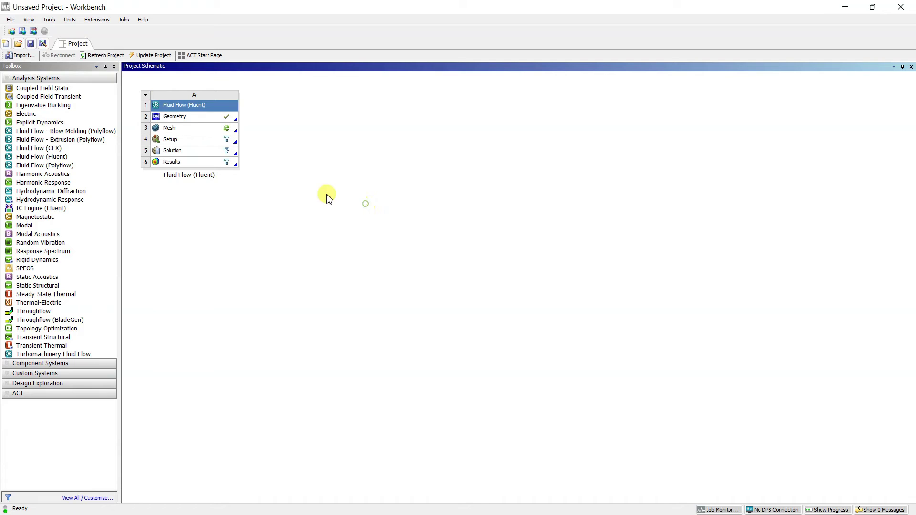
{"action": "left_click", "coordinate": [170, 131]}
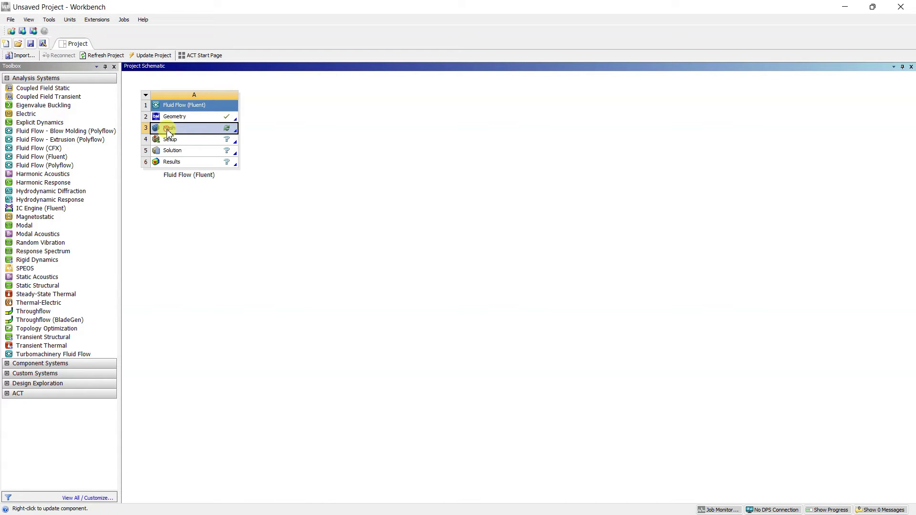
{"action": "right_click", "coordinate": [169, 132]}
{"action": "left_click", "coordinate": [352, 186]}
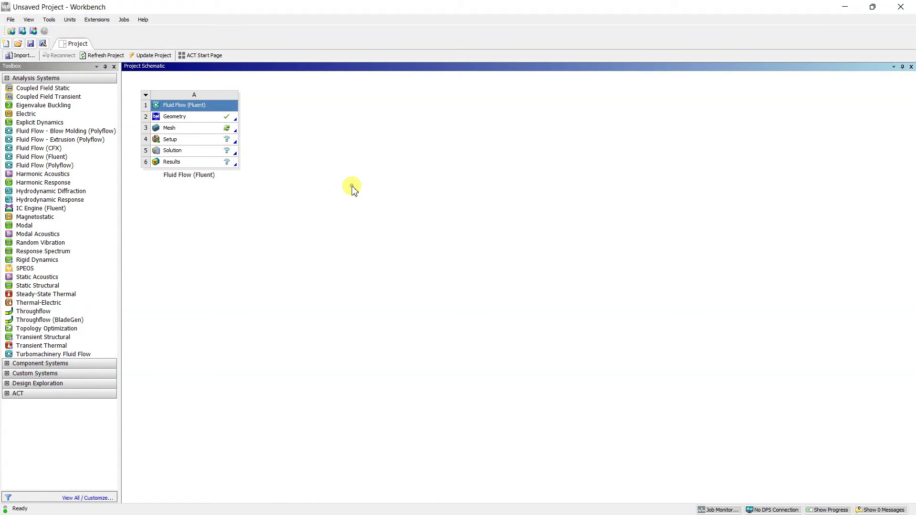
{"action": "left_click", "coordinate": [187, 135]}
{"action": "double_click", "coordinate": [186, 136]}
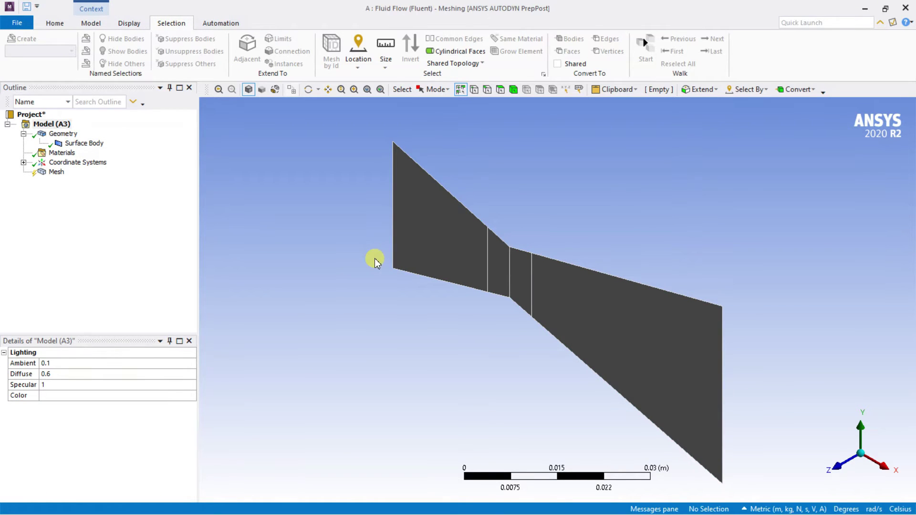
Insert a Method control under Mesh and scope it to the nozzle surface body.
{"action": "right_click", "coordinate": [301, 293]}
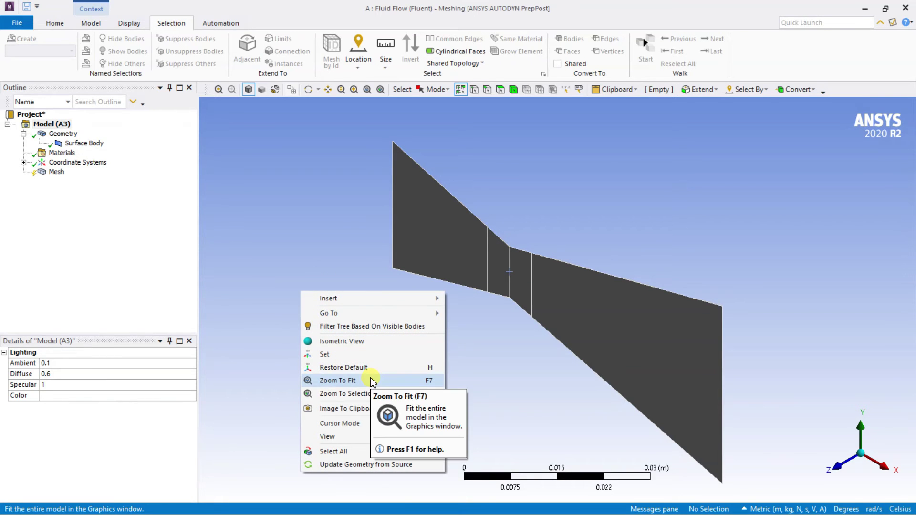
{"action": "mouse_move", "coordinate": [353, 435]}
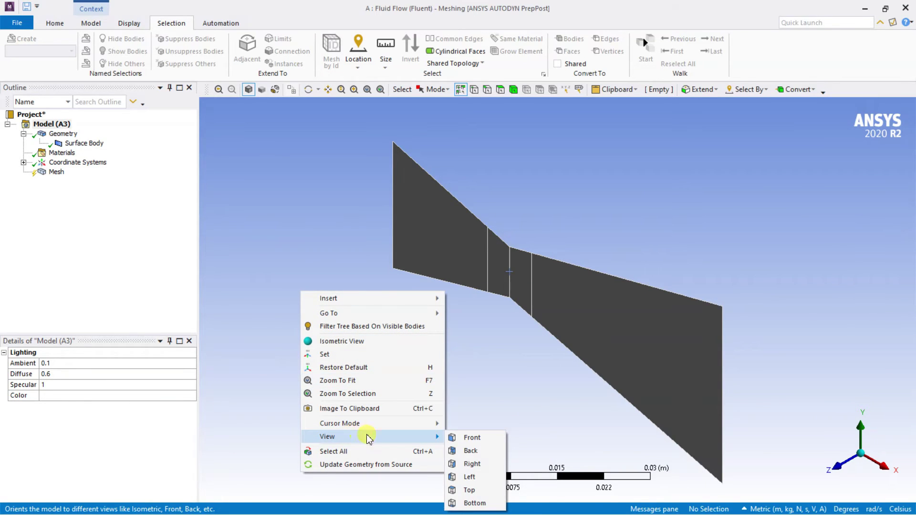
{"action": "left_click", "coordinate": [468, 438]}
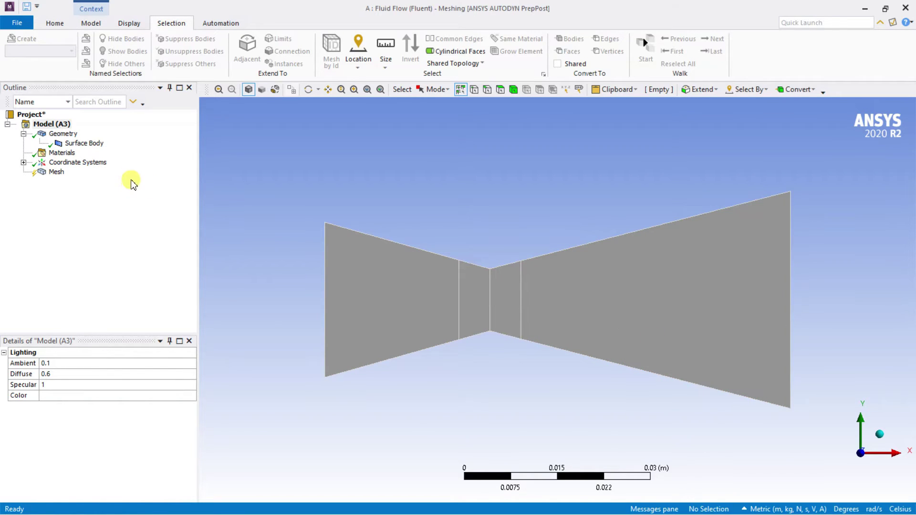
{"action": "left_click", "coordinate": [58, 175]}
{"action": "right_click", "coordinate": [58, 175]}
{"action": "mouse_move", "coordinate": [100, 181]}
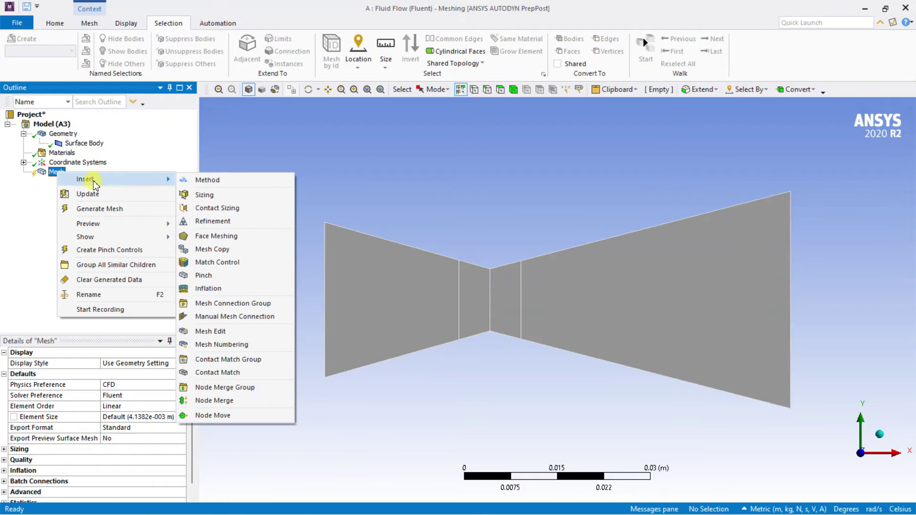
{"action": "left_click", "coordinate": [203, 184]}
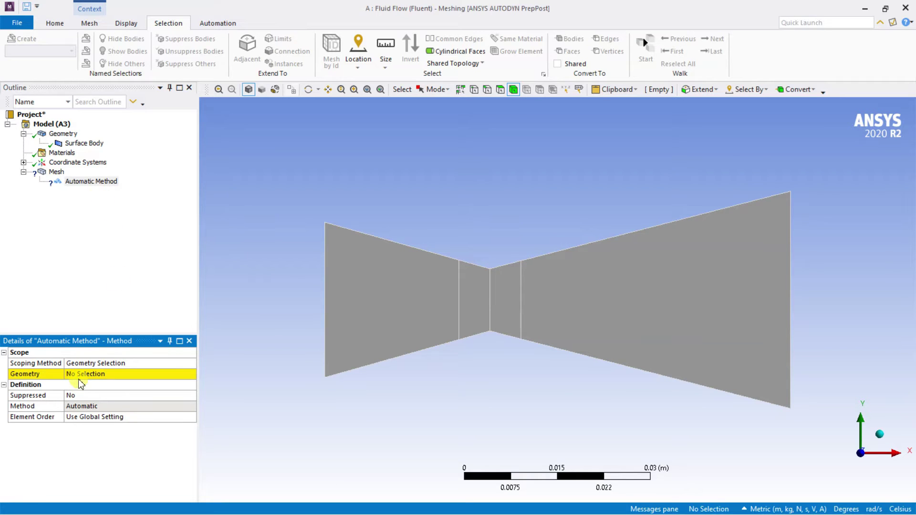
{"action": "left_click", "coordinate": [363, 288]}
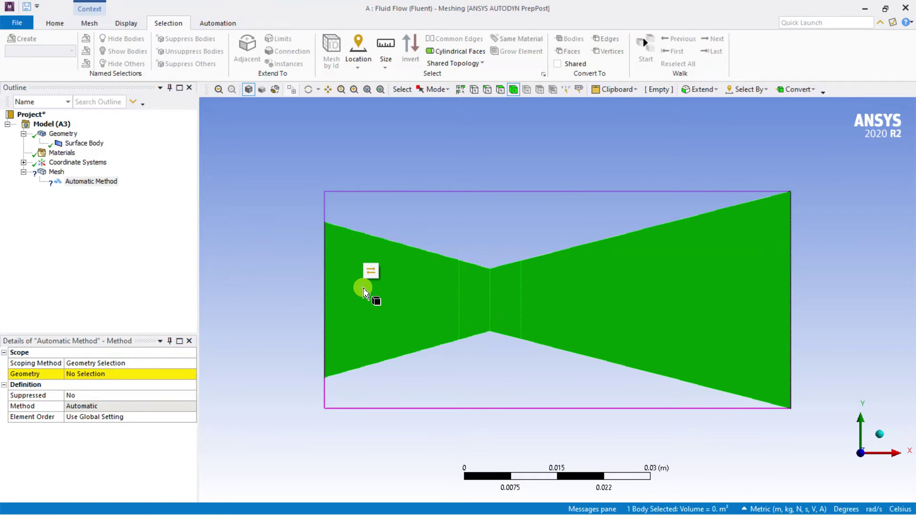
{"action": "left_click", "coordinate": [82, 376]}
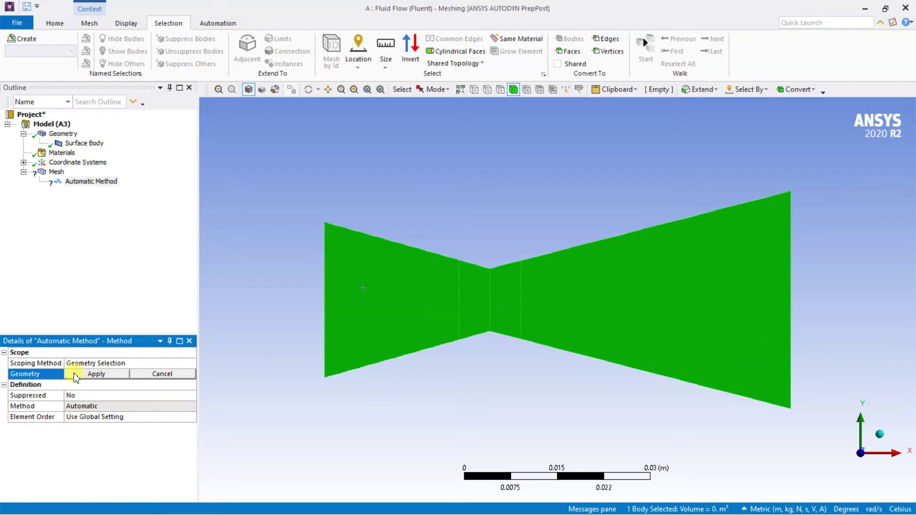
{"action": "left_click", "coordinate": [79, 374]}
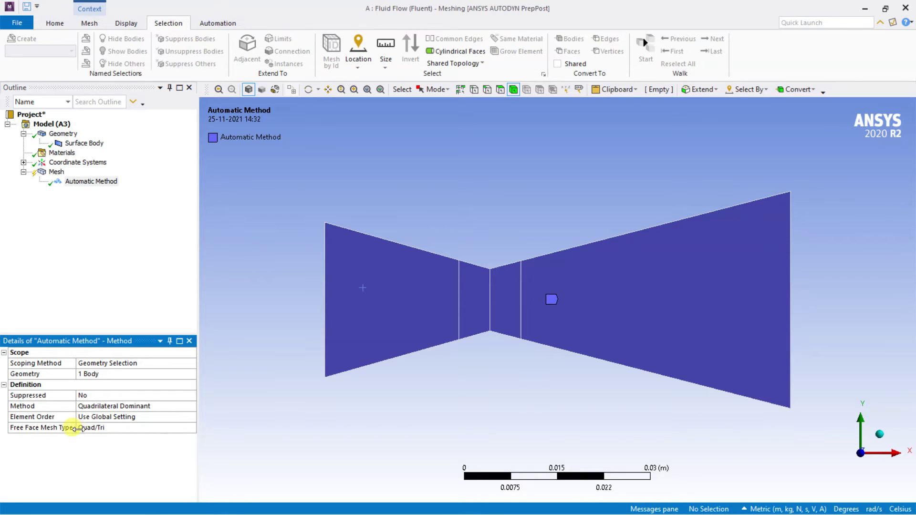
Set the method's Free Face Mesh Type to All Quad.
{"action": "left_click", "coordinate": [109, 429]}
{"action": "left_click", "coordinate": [191, 428]}
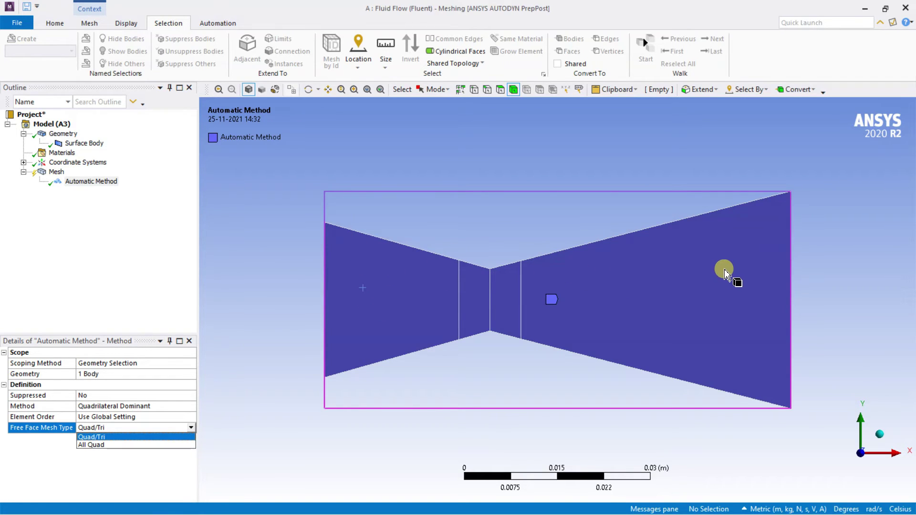
{"action": "left_click", "coordinate": [95, 444]}
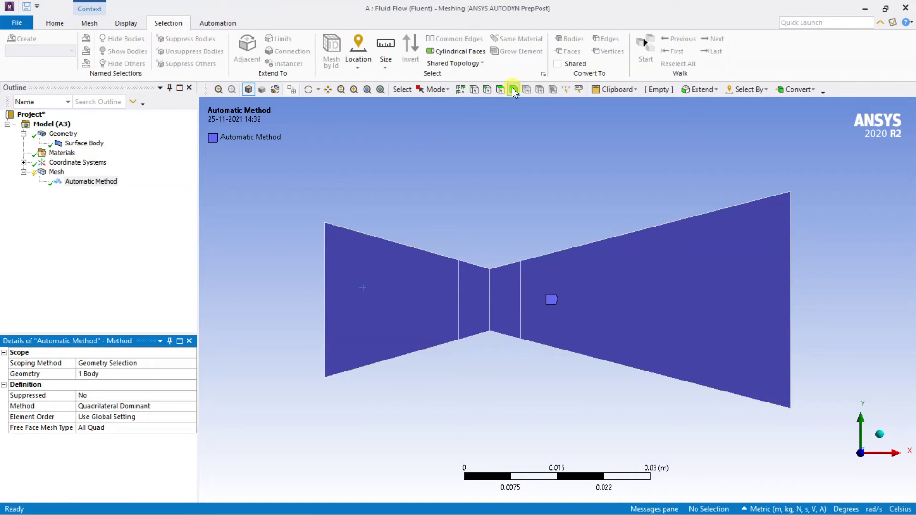
Insert a Sizing control on the five vertical nozzle edges, including the inlet, the two split lines, the throat and the outlet.
{"action": "left_click", "coordinate": [488, 94]}
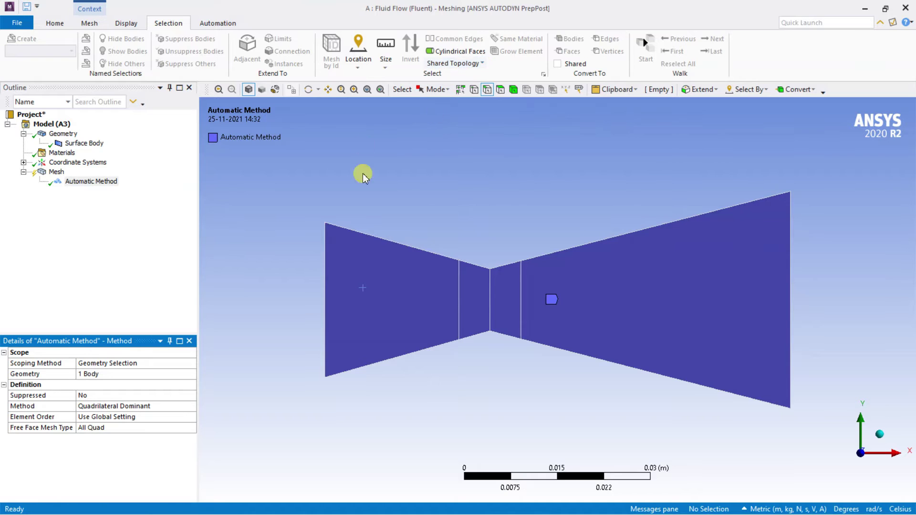
{"action": "left_click", "coordinate": [327, 276]}
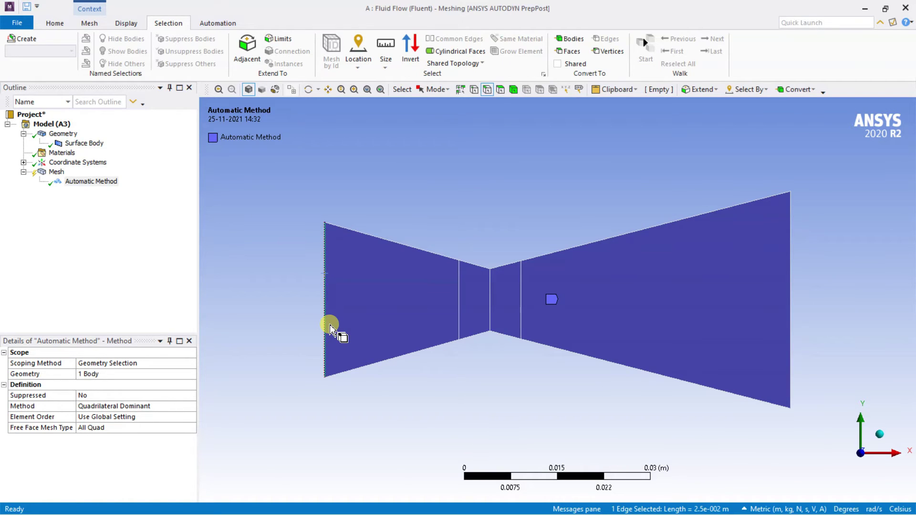
{"action": "left_click", "coordinate": [460, 298], "text": "ctrl"}
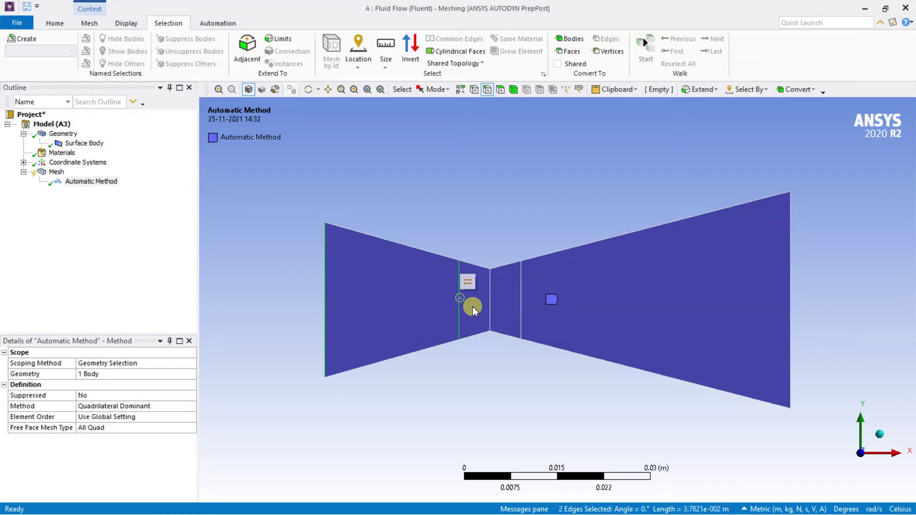
{"action": "left_click", "coordinate": [490, 308], "text": "ctrl"}
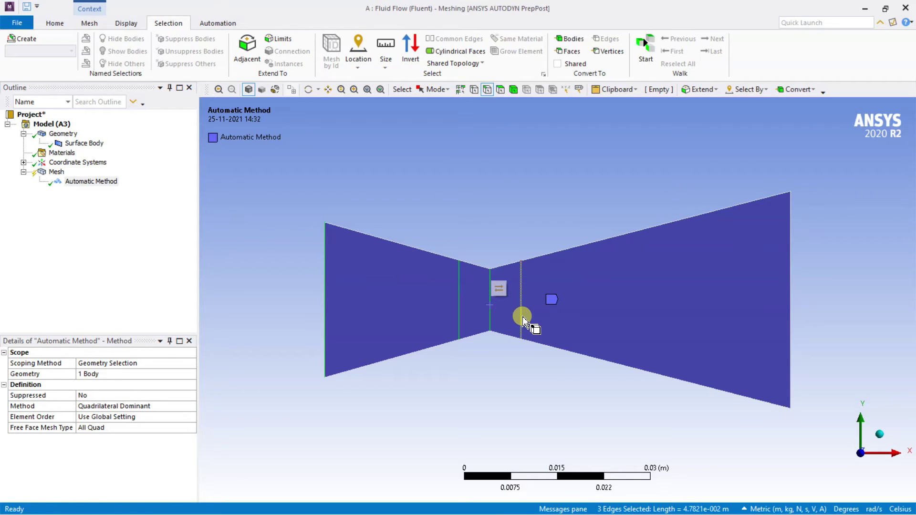
{"action": "left_click", "coordinate": [521, 319], "text": "ctrl"}
{"action": "left_click", "coordinate": [791, 324], "text": "ctrl"}
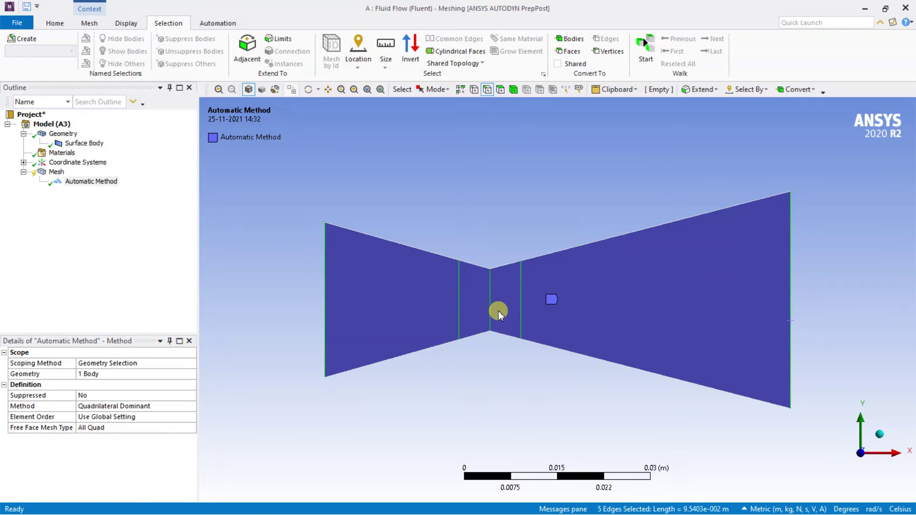
{"action": "right_click", "coordinate": [326, 291]}
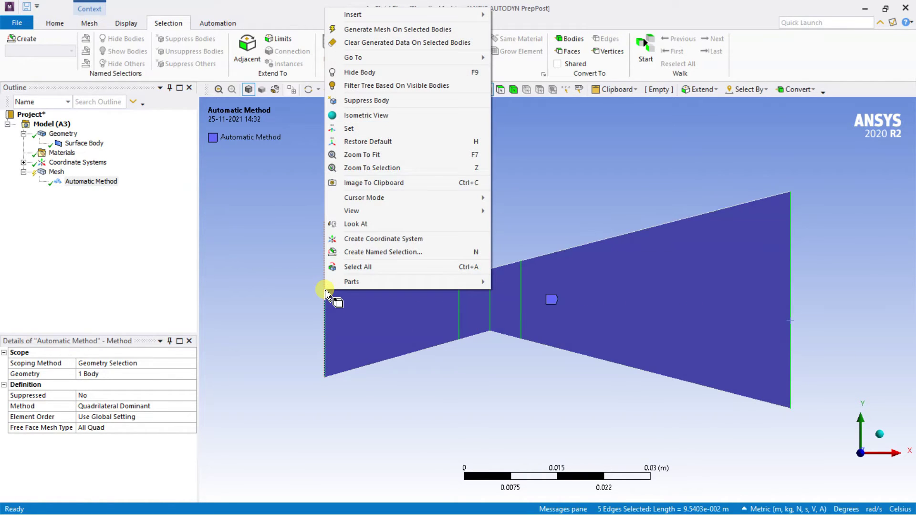
{"action": "mouse_move", "coordinate": [400, 17]}
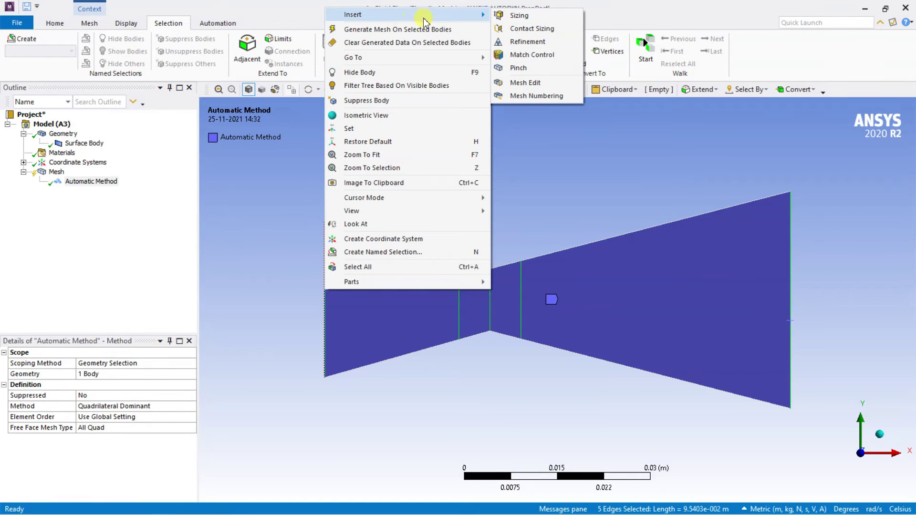
{"action": "left_click", "coordinate": [517, 21]}
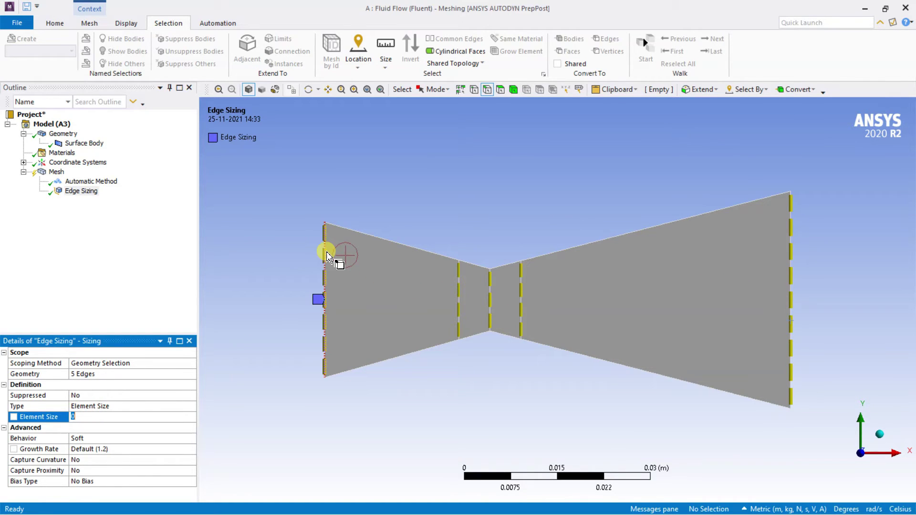
Define the vertical edges' sizing by Number of Divisions and set it to 30.
{"action": "left_click", "coordinate": [123, 408]}
{"action": "left_click", "coordinate": [191, 406]}
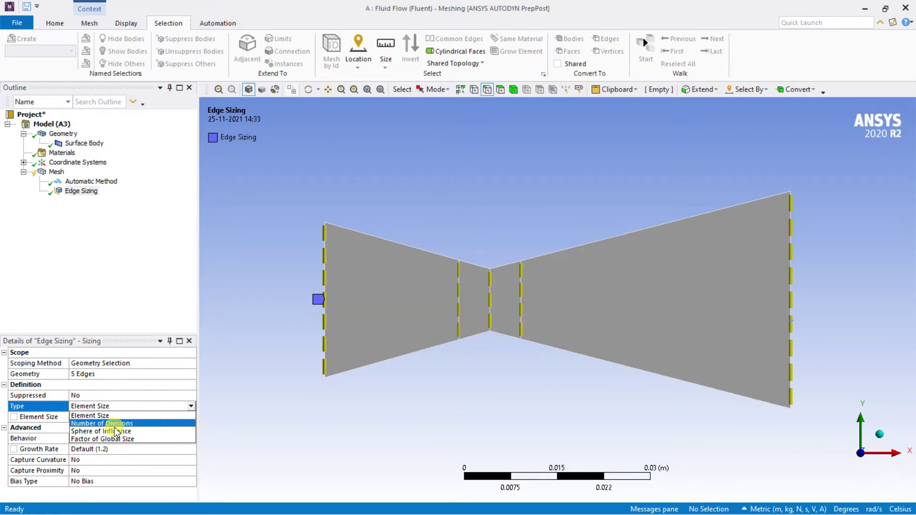
{"action": "left_click", "coordinate": [115, 426]}
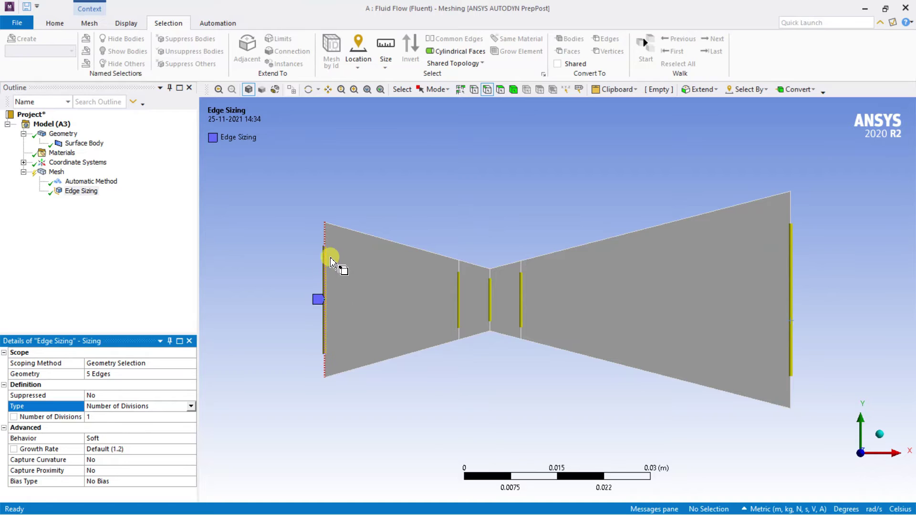
{"action": "left_click", "coordinate": [131, 419]}
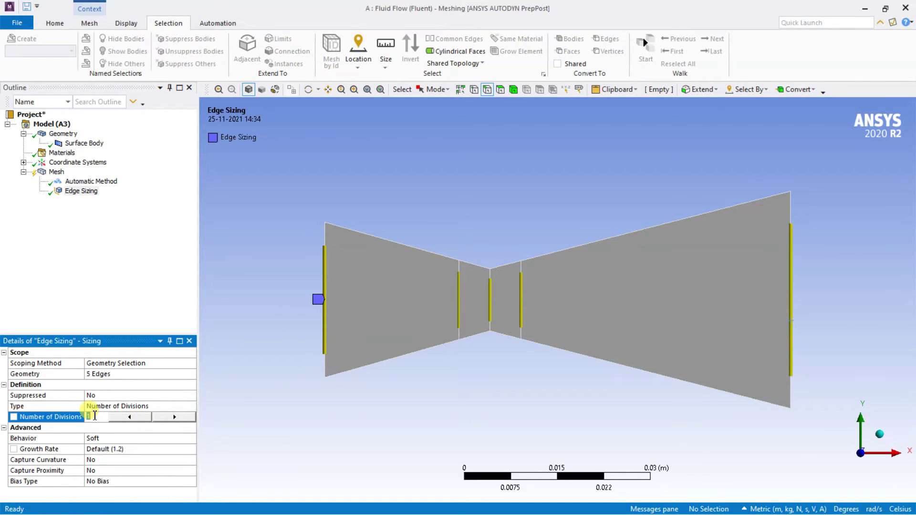
{"action": "type", "text": "30"}
{"action": "key", "text": "Return"}
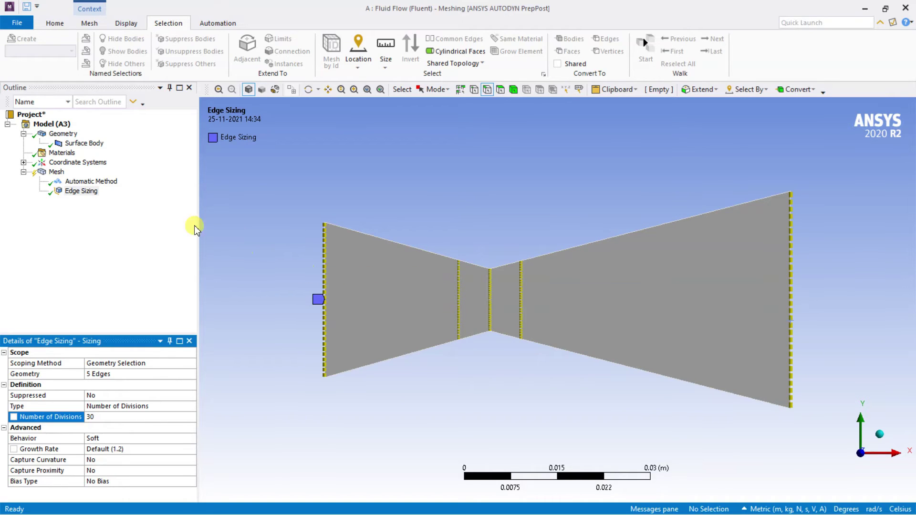
Insert a second Sizing control on the eight sloped wall edges along the upper and lower sides of the nozzle.
{"action": "left_click", "coordinate": [379, 243]}
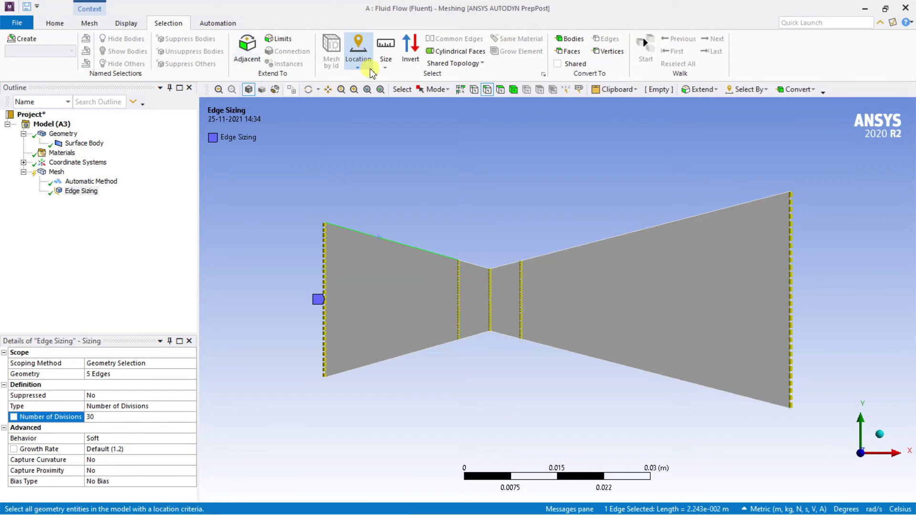
{"action": "left_click", "coordinate": [393, 243]}
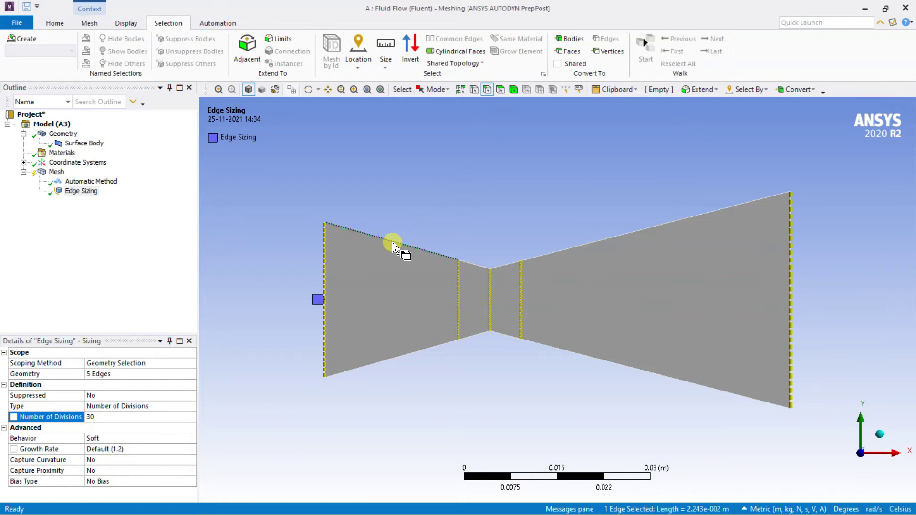
{"action": "left_click", "coordinate": [476, 267], "text": "ctrl"}
{"action": "left_click", "coordinate": [503, 265], "text": "ctrl"}
{"action": "left_click", "coordinate": [563, 252], "text": "ctrl"}
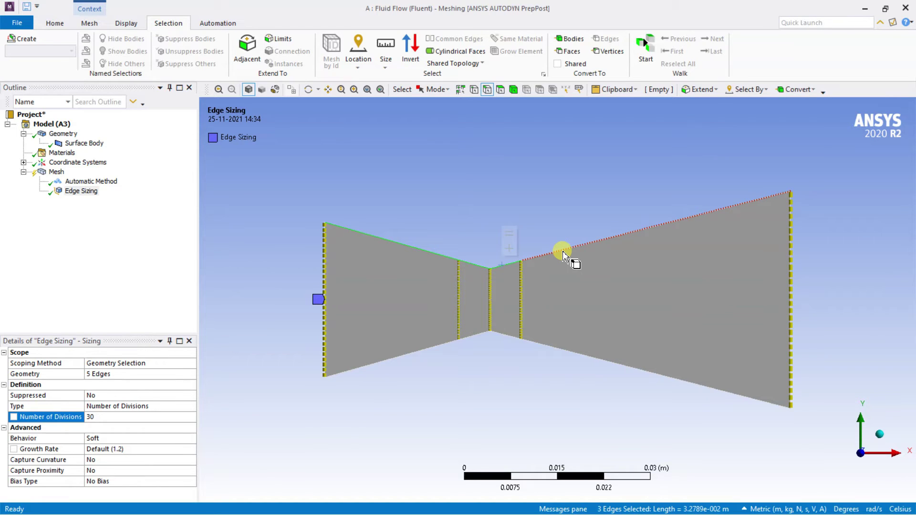
{"action": "left_click", "coordinate": [569, 351], "text": "ctrl"}
{"action": "left_click", "coordinate": [511, 336], "text": "ctrl"}
{"action": "left_click", "coordinate": [494, 337], "text": "ctrl"}
{"action": "left_click", "coordinate": [475, 335], "text": "ctrl"}
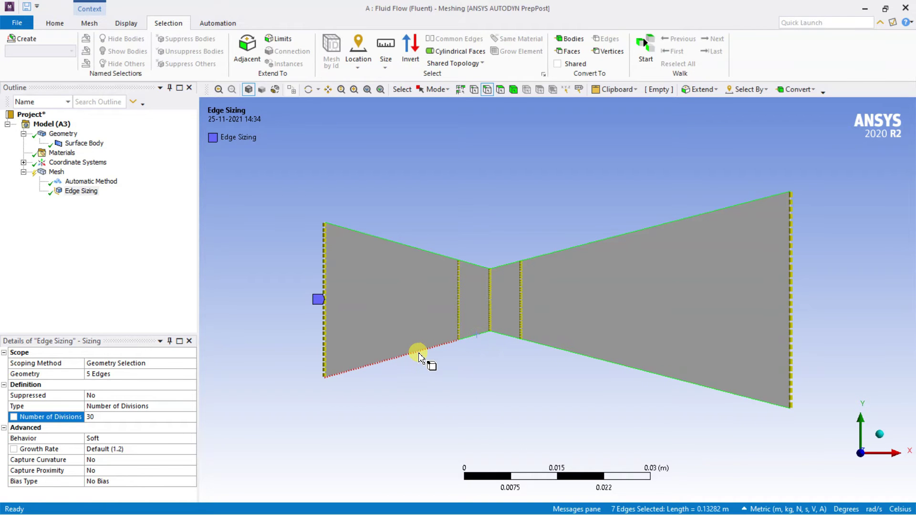
{"action": "left_click", "coordinate": [420, 354], "text": "ctrl"}
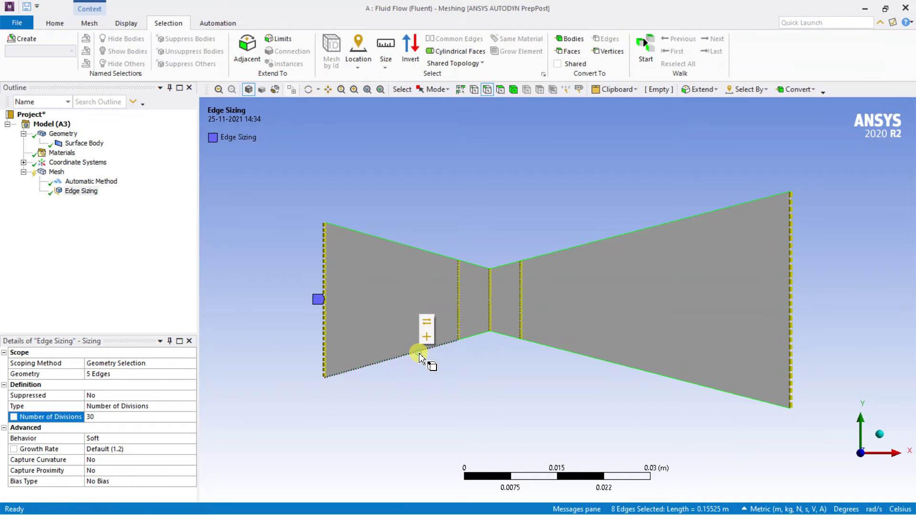
{"action": "right_click", "coordinate": [369, 237]}
{"action": "mouse_move", "coordinate": [382, 237]}
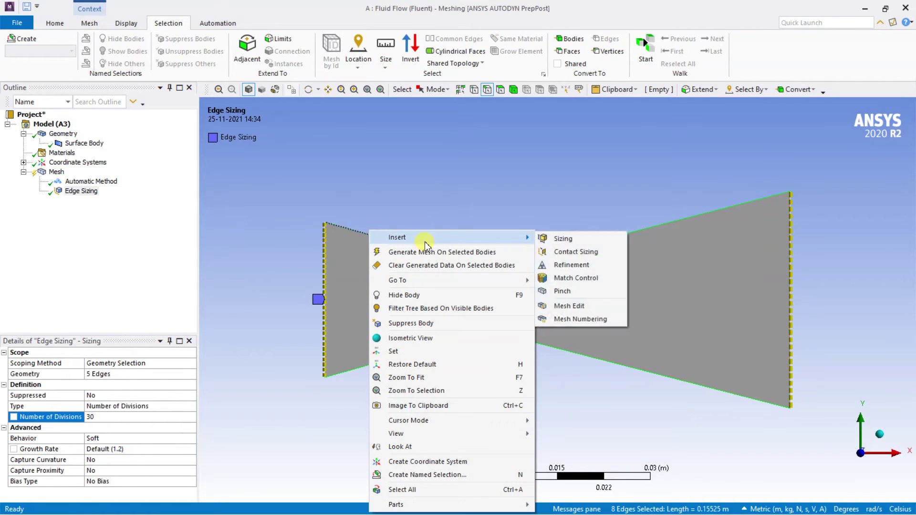
{"action": "left_click", "coordinate": [546, 239]}
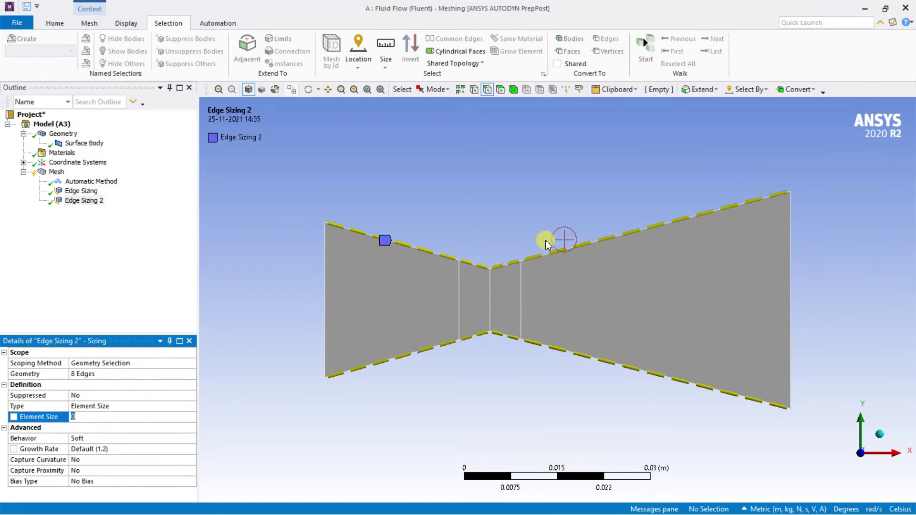
Define the sloped wall edges' sizing by Number of Divisions and set it to 20.
{"action": "left_click", "coordinate": [152, 406]}
{"action": "left_click", "coordinate": [191, 406]}
{"action": "left_click", "coordinate": [121, 426]}
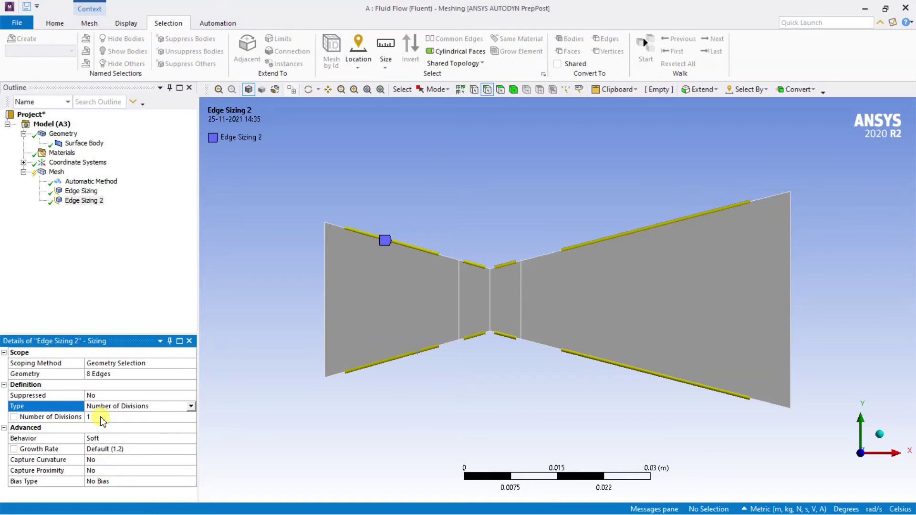
{"action": "left_click", "coordinate": [98, 418]}
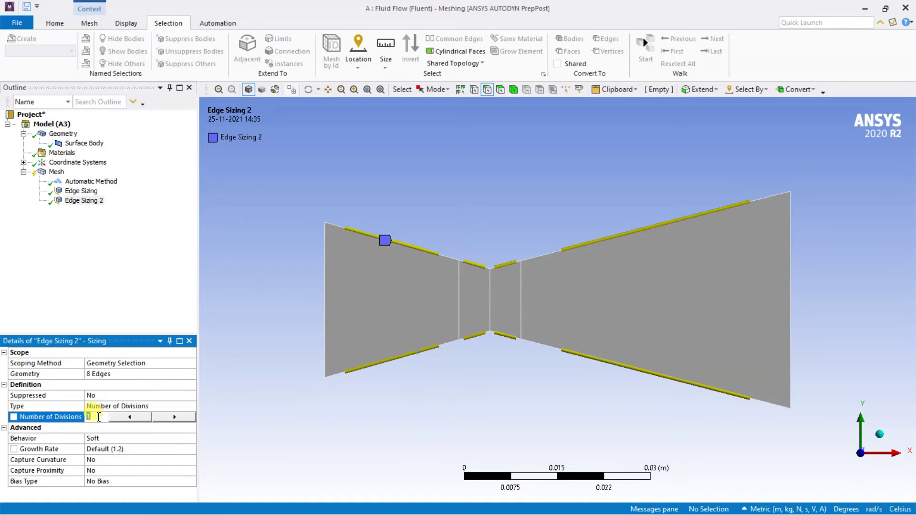
{"action": "type", "text": "20"}
{"action": "key", "text": "Return"}
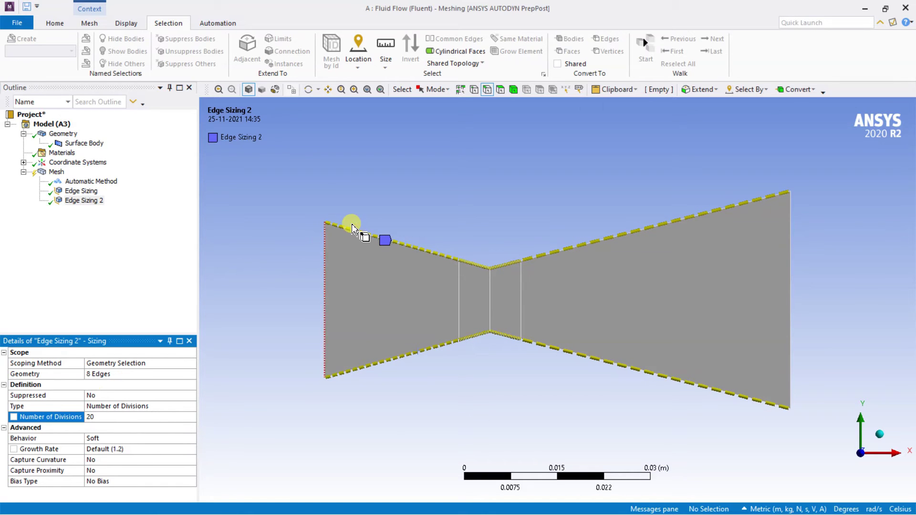
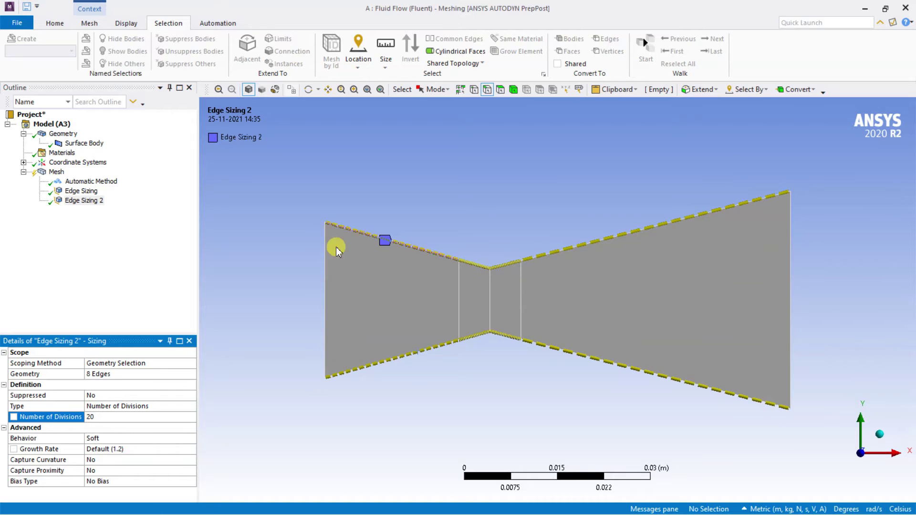
Update the Mesh object to generate the nozzle mesh with both edge sizings.
{"action": "left_click", "coordinate": [57, 172]}
{"action": "right_click", "coordinate": [58, 175]}
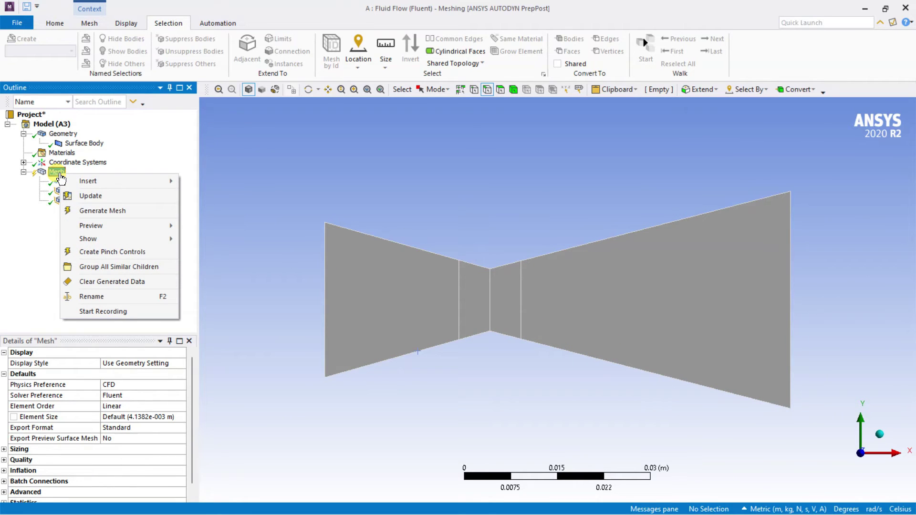
{"action": "left_click", "coordinate": [102, 197]}
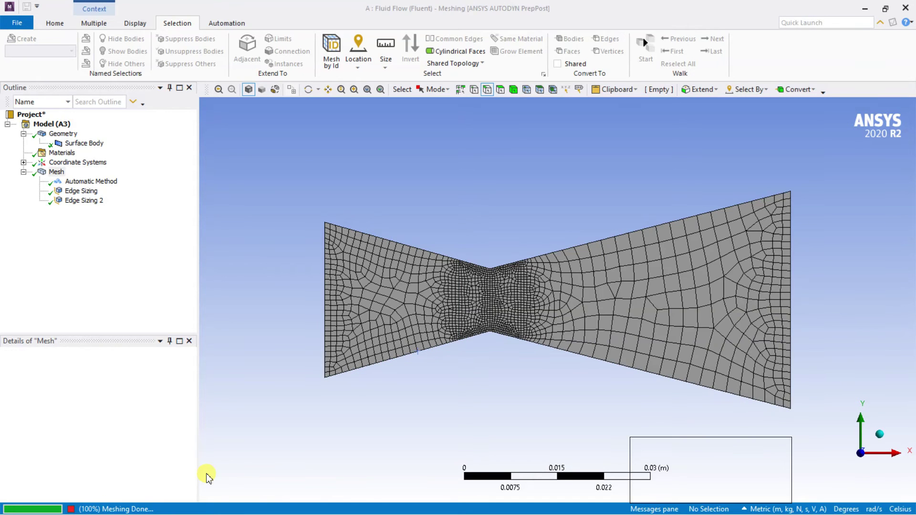
Examine the element layout near the inlet and throat, picking out the upper inlet-side wall, the first split line and the throat edge.
{"action": "scroll", "coordinate": [432, 351], "scroll_direction": "up", "scroll_amount": 2}
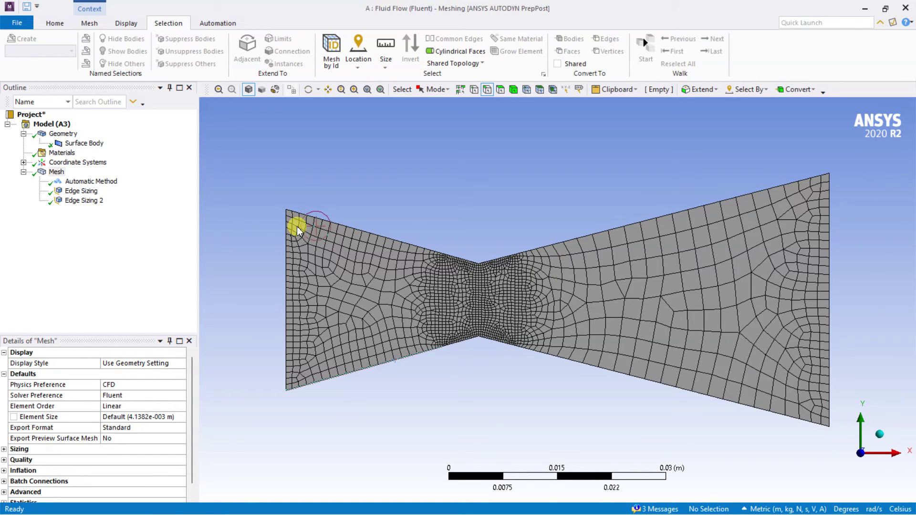
{"action": "scroll", "coordinate": [296, 223], "scroll_direction": "up", "scroll_amount": 2}
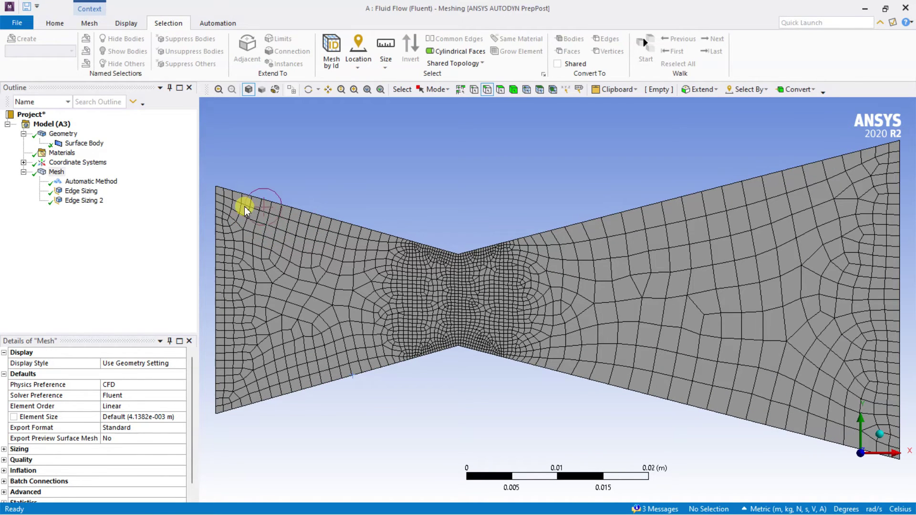
{"action": "scroll", "coordinate": [340, 270], "scroll_direction": "down", "scroll_amount": 1}
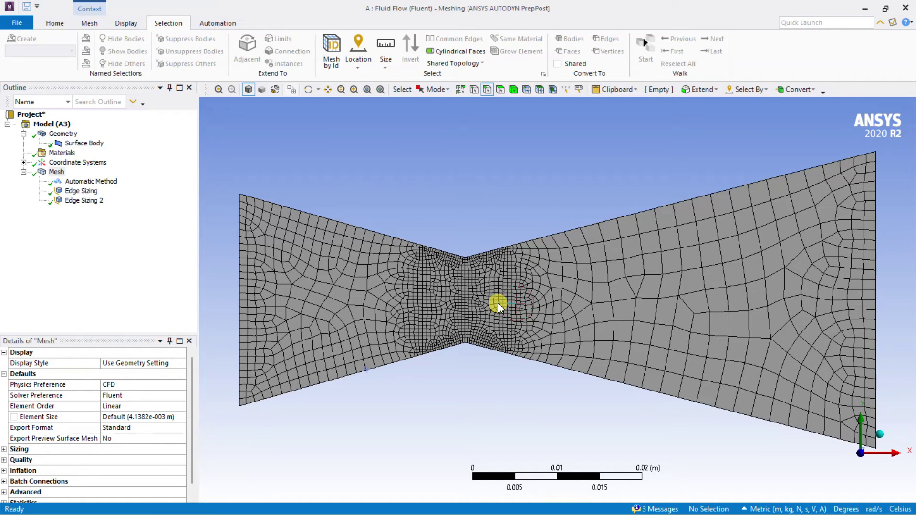
{"action": "left_click", "coordinate": [285, 172]}
{"action": "left_click", "coordinate": [325, 218], "text": "ctrl"}
{"action": "left_click", "coordinate": [423, 294], "text": "ctrl"}
{"action": "left_click", "coordinate": [466, 319], "text": "ctrl"}
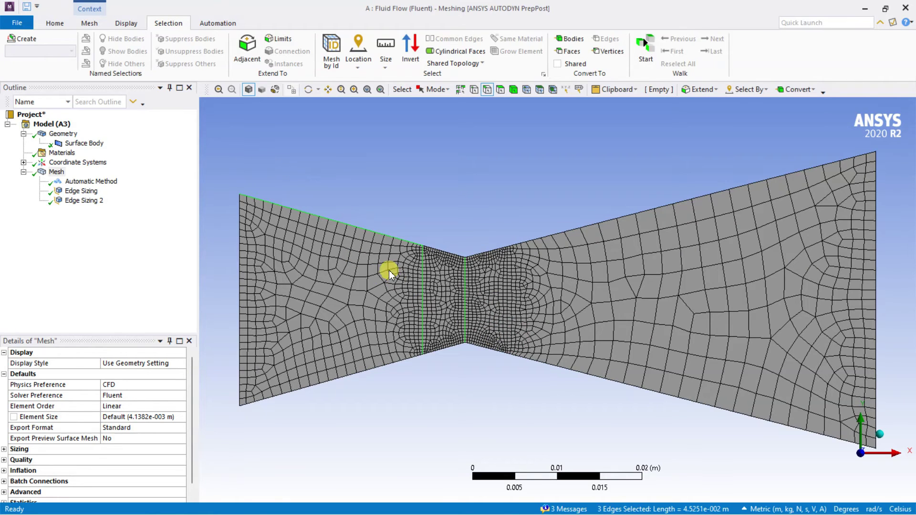
{"action": "left_click", "coordinate": [367, 142]}
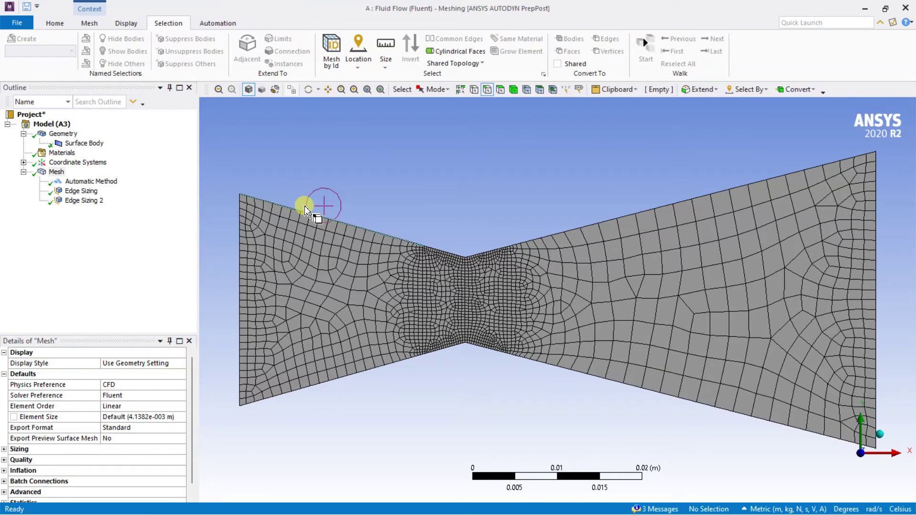
Select all four faces of the nozzle surface.
{"action": "left_click", "coordinate": [500, 90]}
{"action": "mouse_move", "coordinate": [483, 170]}
{"action": "left_mouse_down"}
{"action": "mouse_move", "coordinate": [298, 215]}
{"action": "mouse_move", "coordinate": [526, 358]}
{"action": "mouse_move", "coordinate": [730, 408]}
{"action": "mouse_move", "coordinate": [726, 399]}
{"action": "left_mouse_up"}
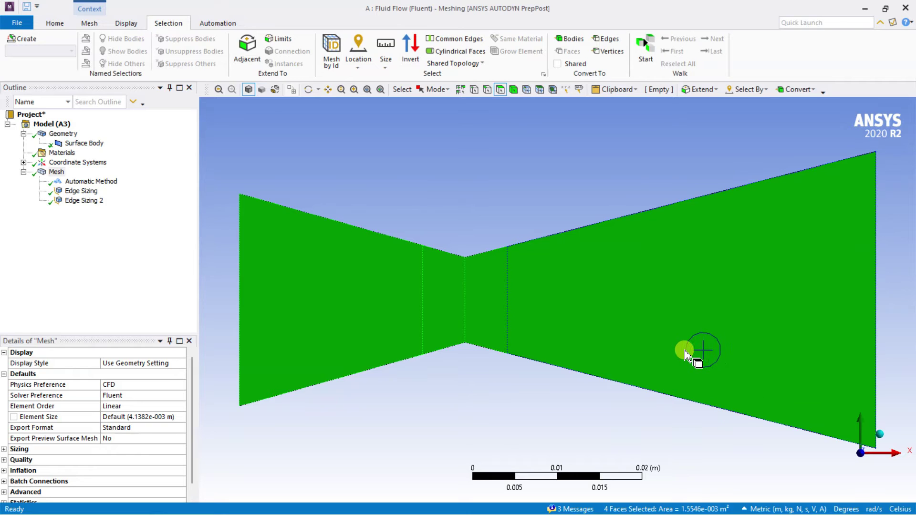
Add a Face Meshing control to the four selected nozzle faces and update the mesh.
{"action": "right_click", "coordinate": [554, 283]}
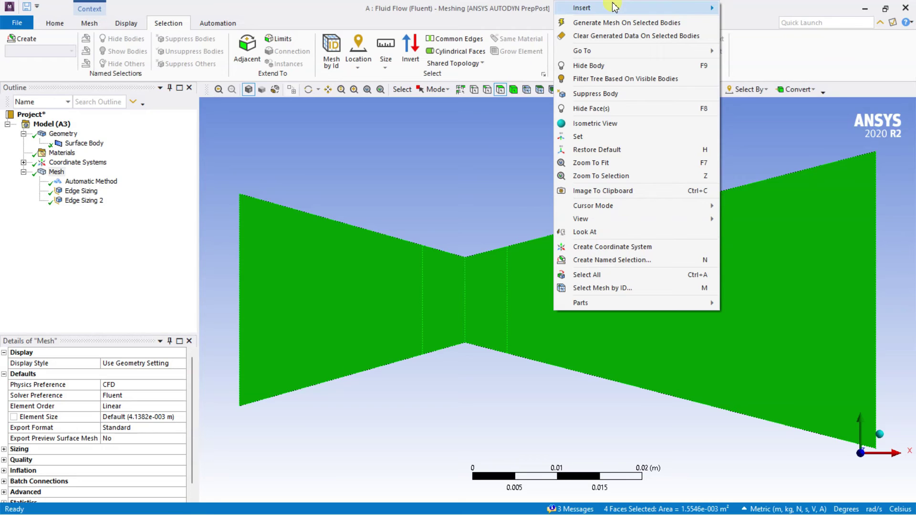
{"action": "mouse_move", "coordinate": [613, 8]}
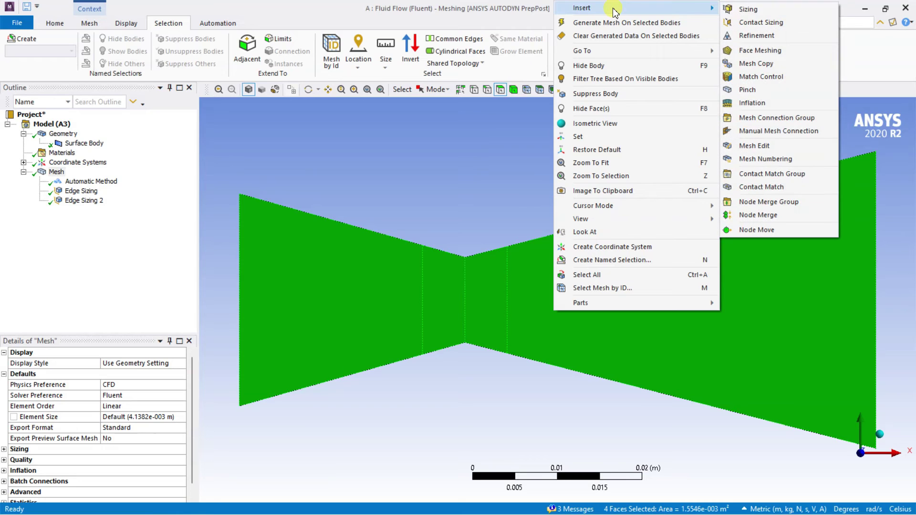
{"action": "left_click", "coordinate": [757, 53]}
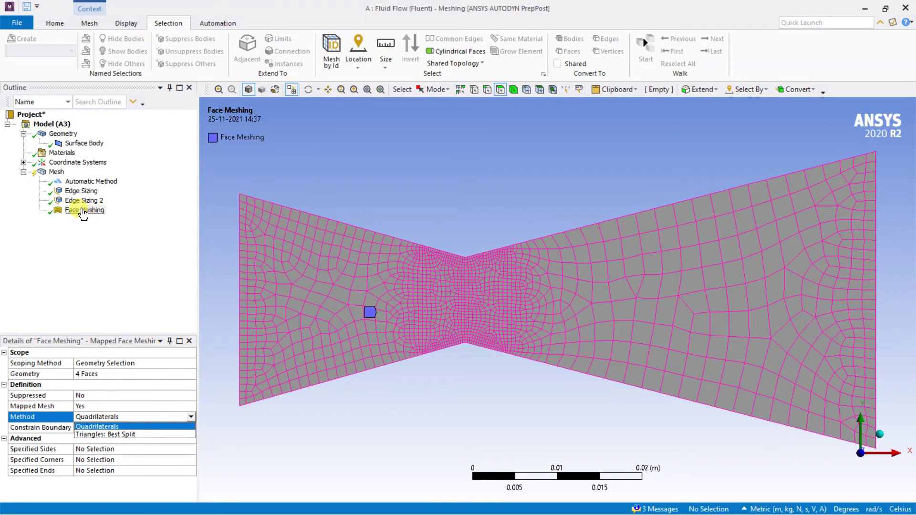
{"action": "left_click", "coordinate": [56, 173]}
{"action": "right_click", "coordinate": [56, 172]}
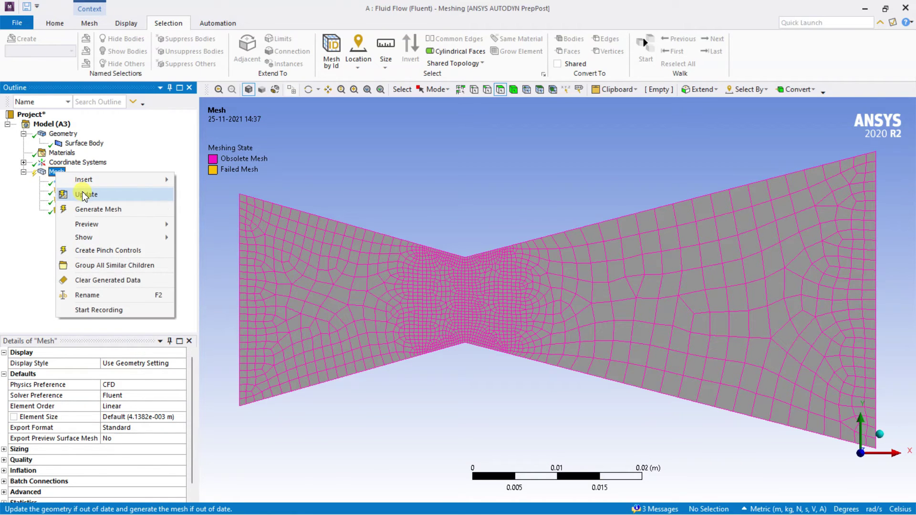
{"action": "left_click", "coordinate": [85, 193]}
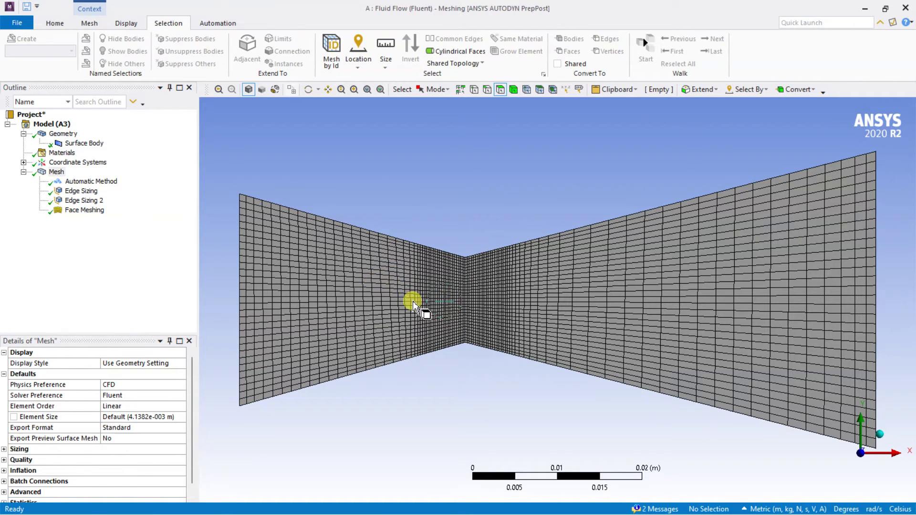
Examine the structured mesh across the nozzle, especially the refined cells around the throat.
{"action": "scroll", "coordinate": [368, 311], "scroll_direction": "up", "scroll_amount": 2}
{"action": "scroll", "coordinate": [368, 311], "scroll_direction": "down", "scroll_amount": 2}
{"action": "middle_click_drag", "start_coordinate": [373, 311], "coordinate": [297, 313]}
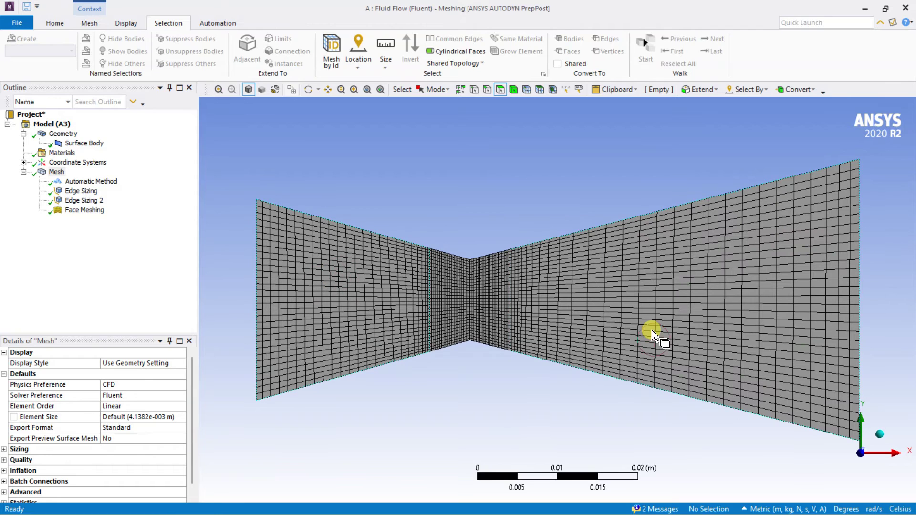
{"action": "left_click", "coordinate": [821, 285], "text": "ctrl"}
{"action": "scroll", "coordinate": [465, 347], "scroll_direction": "up", "scroll_amount": 1}
{"action": "left_click", "coordinate": [488, 370]}
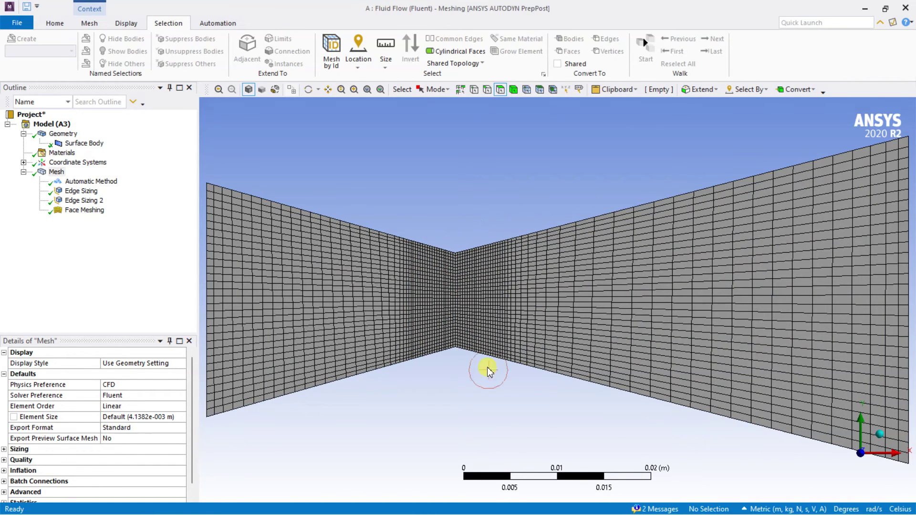
{"action": "scroll", "coordinate": [466, 302], "scroll_direction": "up", "scroll_amount": 1}
{"action": "scroll", "coordinate": [434, 305], "scroll_direction": "up", "scroll_amount": 1}
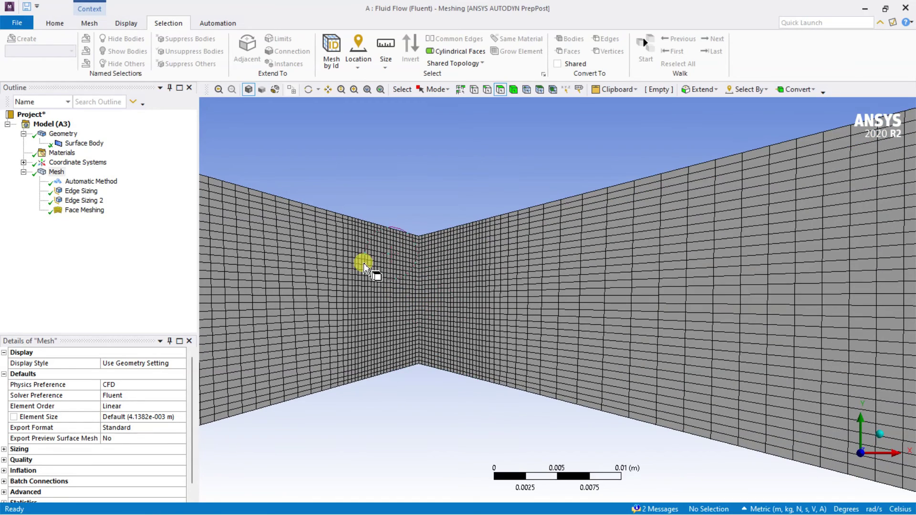
{"action": "scroll", "coordinate": [403, 378], "scroll_direction": "down", "scroll_amount": 3}
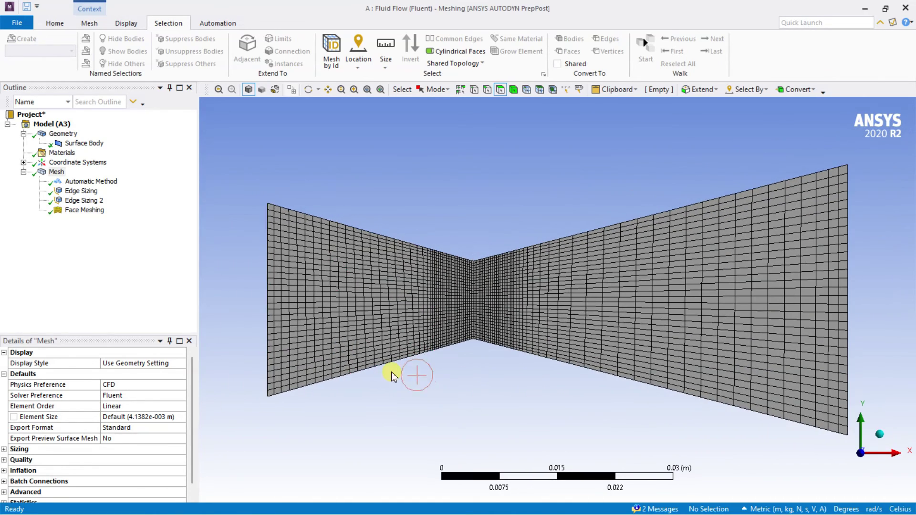
{"action": "scroll", "coordinate": [248, 219], "scroll_direction": "up", "scroll_amount": 1}
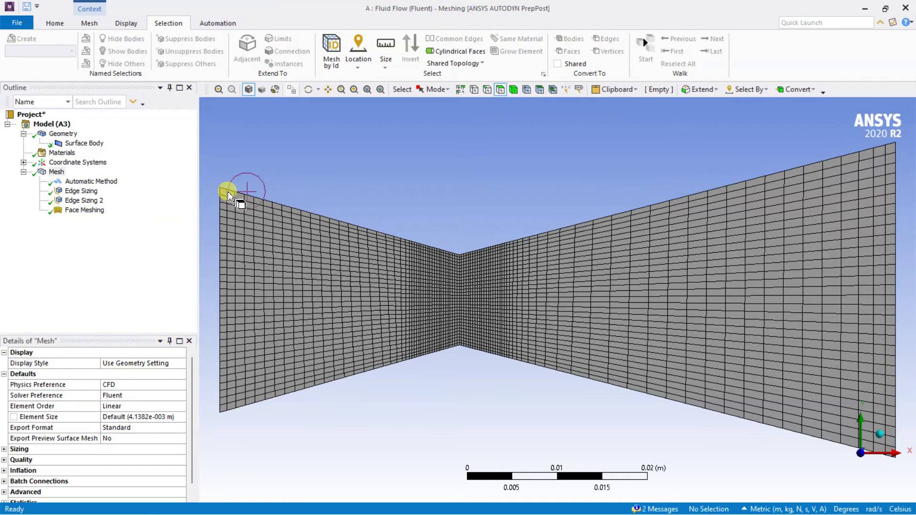
{"action": "scroll", "coordinate": [363, 264], "scroll_direction": "down", "scroll_amount": 1}
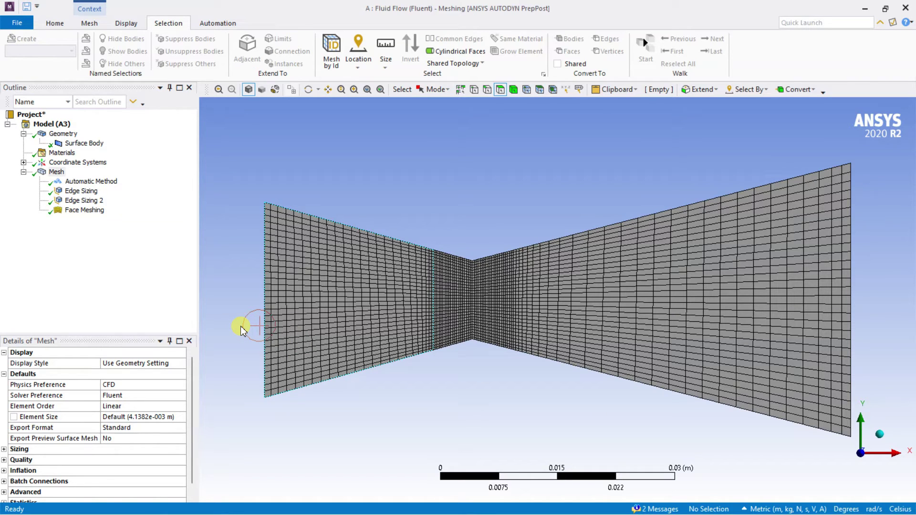
Create a named selection called Inlet from the vertical edge at the converging end of the nozzle.
{"action": "left_click", "coordinate": [487, 90]}
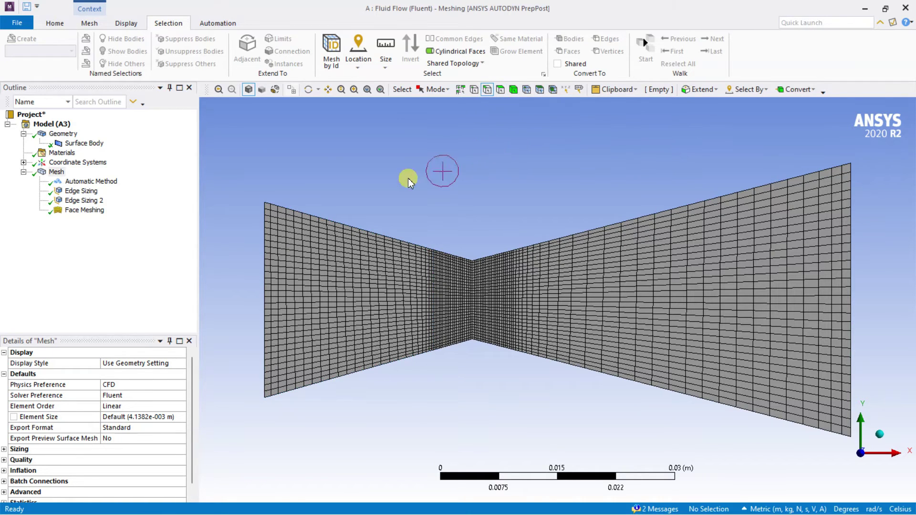
{"action": "left_click", "coordinate": [266, 270]}
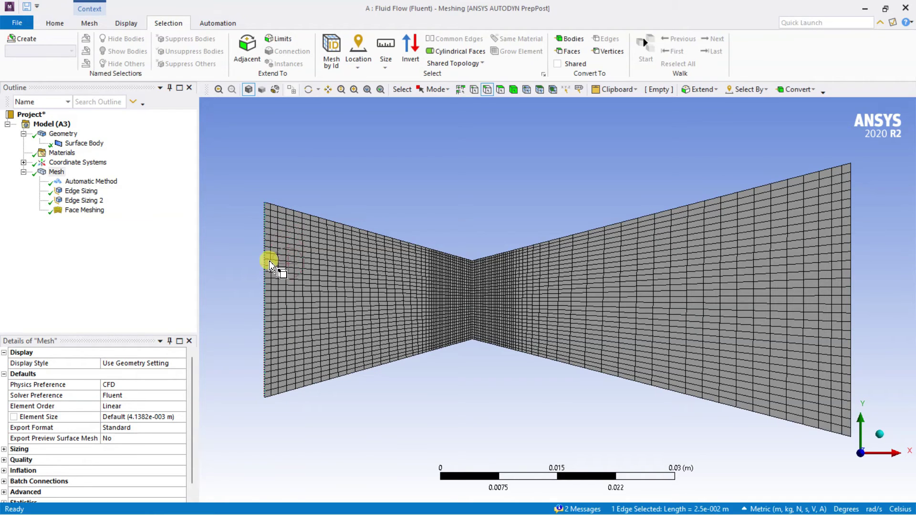
{"action": "right_click", "coordinate": [265, 235]}
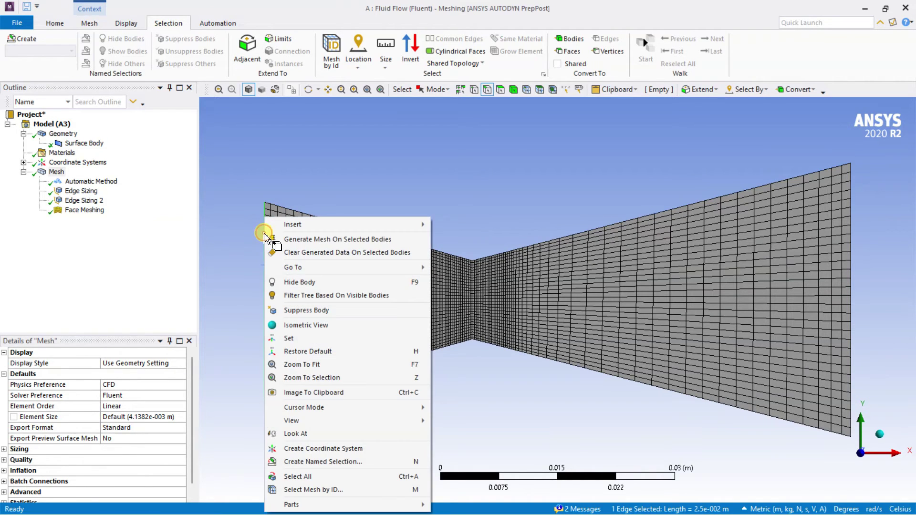
{"action": "left_click", "coordinate": [334, 463]}
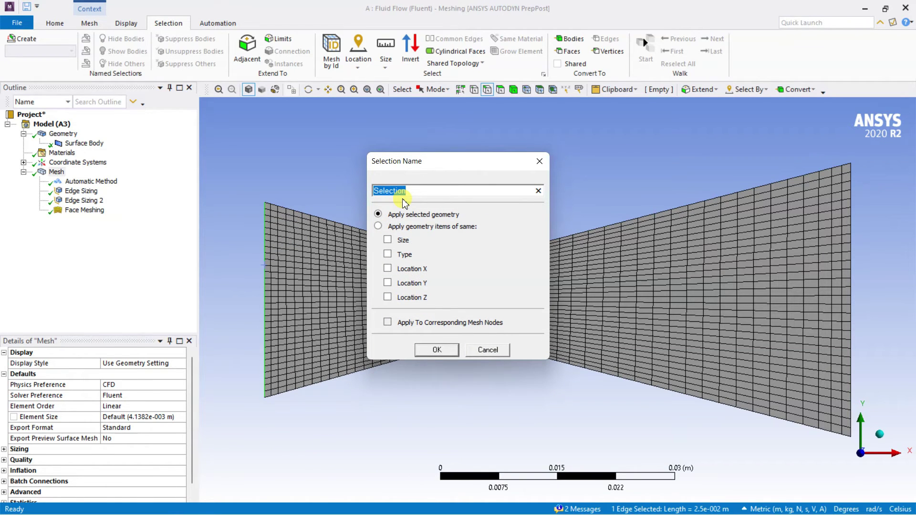
{"action": "type", "text": "Inlet"}
{"action": "left_click", "coordinate": [437, 349]}
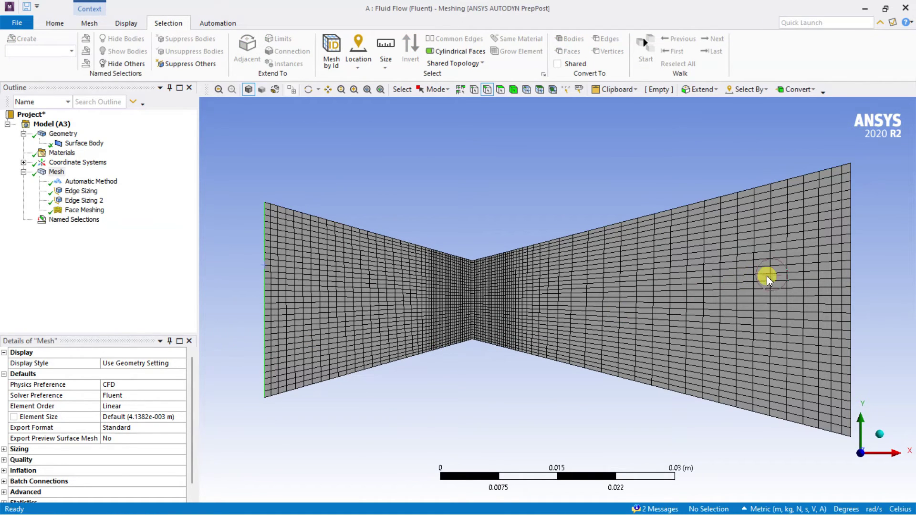
Create a named selection called Outlet from the vertical edge at the diverging end of the nozzle.
{"action": "left_click", "coordinate": [852, 282]}
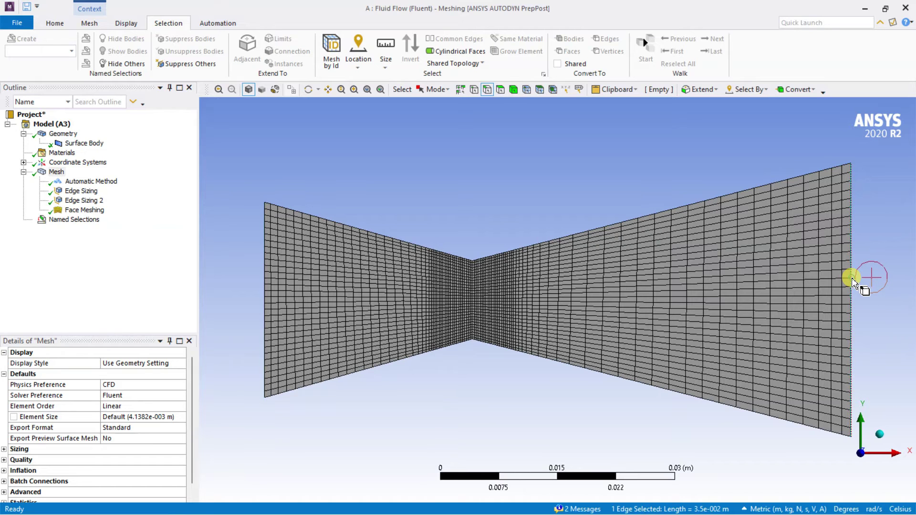
{"action": "right_click", "coordinate": [852, 282]}
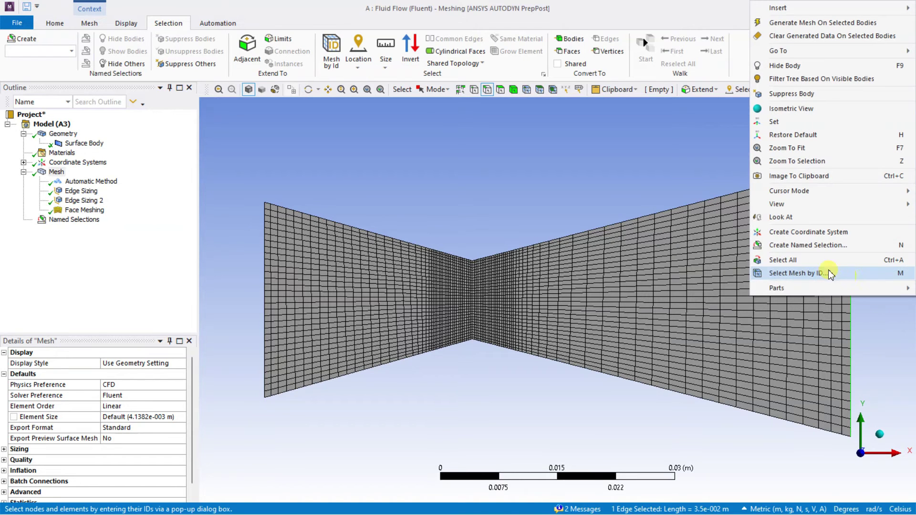
{"action": "left_click", "coordinate": [811, 250]}
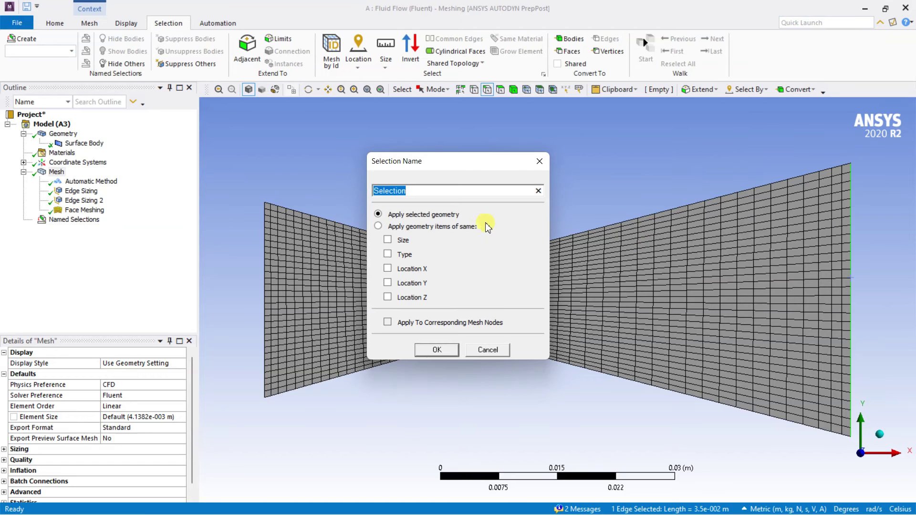
{"action": "type", "text": "Outlet"}
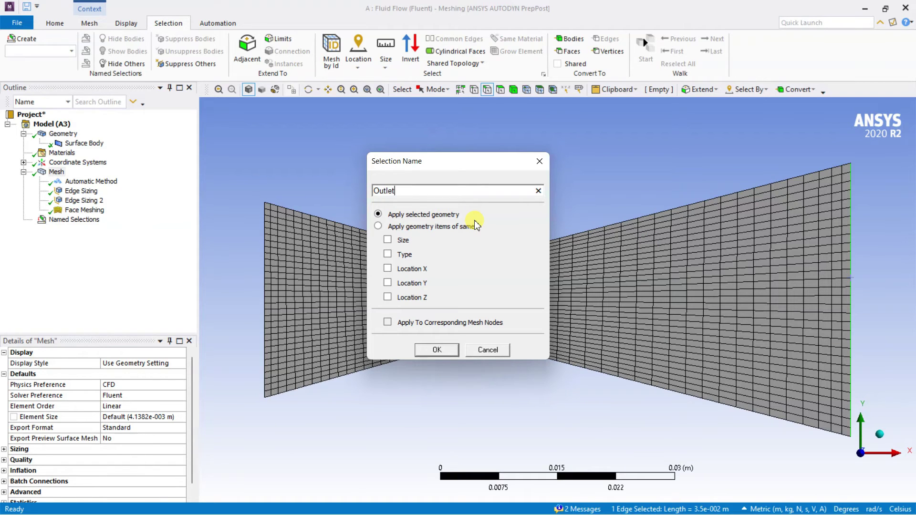
{"action": "left_click", "coordinate": [437, 350]}
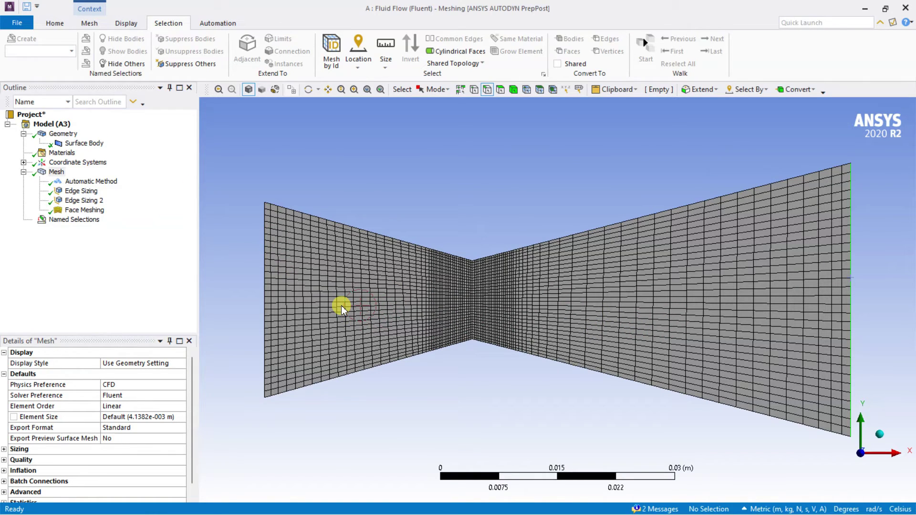
Create a named selection called Walls from the eight edges along the nozzle's upper and lower boundaries.
{"action": "left_click", "coordinate": [360, 190]}
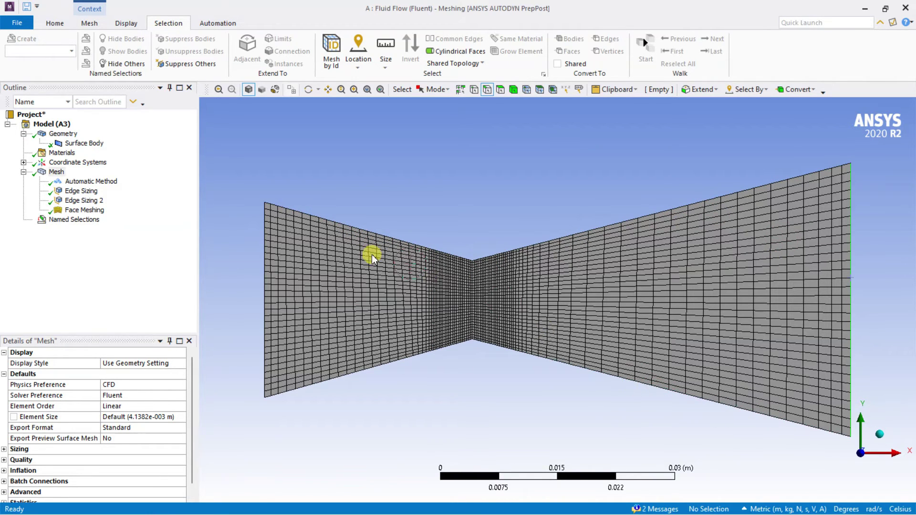
{"action": "left_click", "coordinate": [353, 229]}
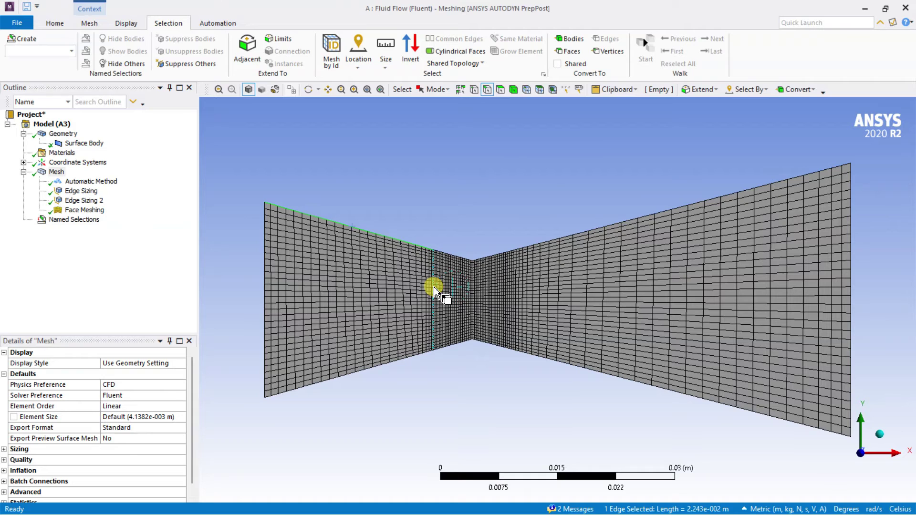
{"action": "left_click", "coordinate": [452, 259], "text": "ctrl"}
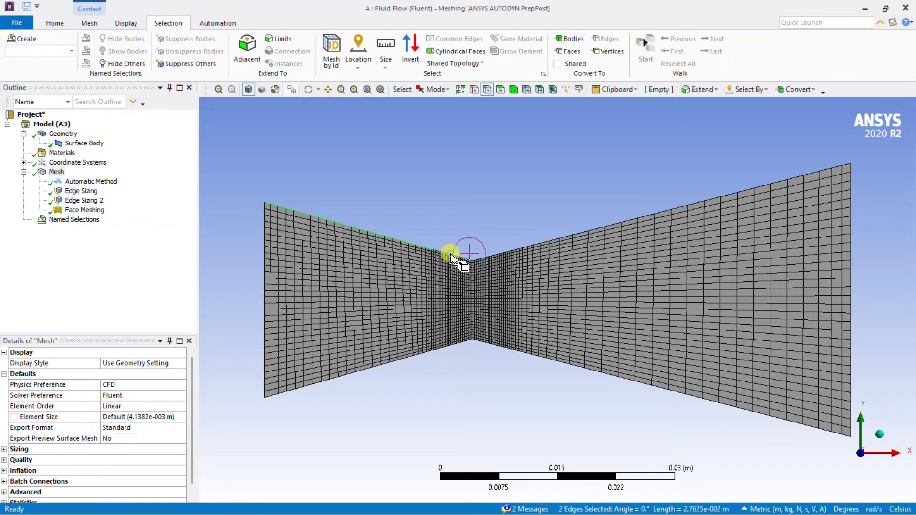
{"action": "left_click", "coordinate": [492, 262], "text": "ctrl"}
{"action": "left_click", "coordinate": [550, 245], "text": "ctrl"}
{"action": "left_click", "coordinate": [600, 375], "text": "ctrl"}
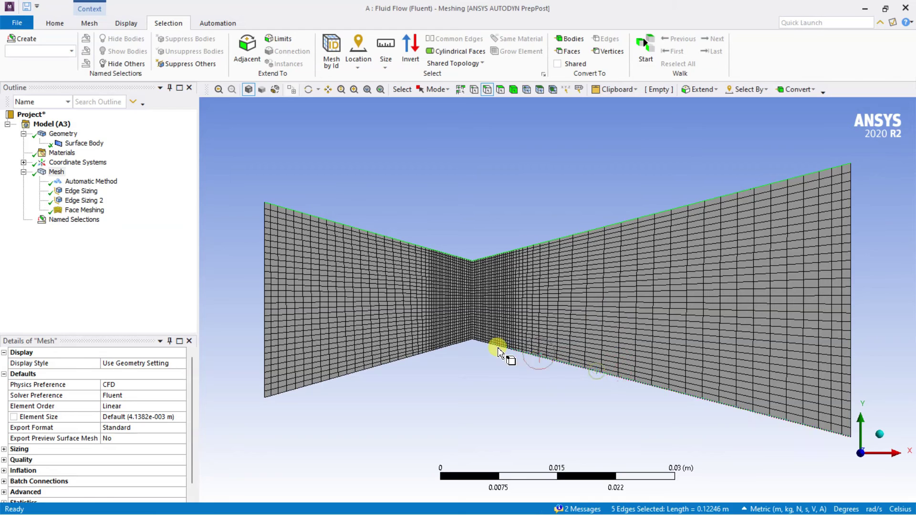
{"action": "left_click", "coordinate": [498, 348], "text": "ctrl"}
{"action": "left_click", "coordinate": [444, 350], "text": "ctrl"}
{"action": "left_click", "coordinate": [405, 362], "text": "ctrl"}
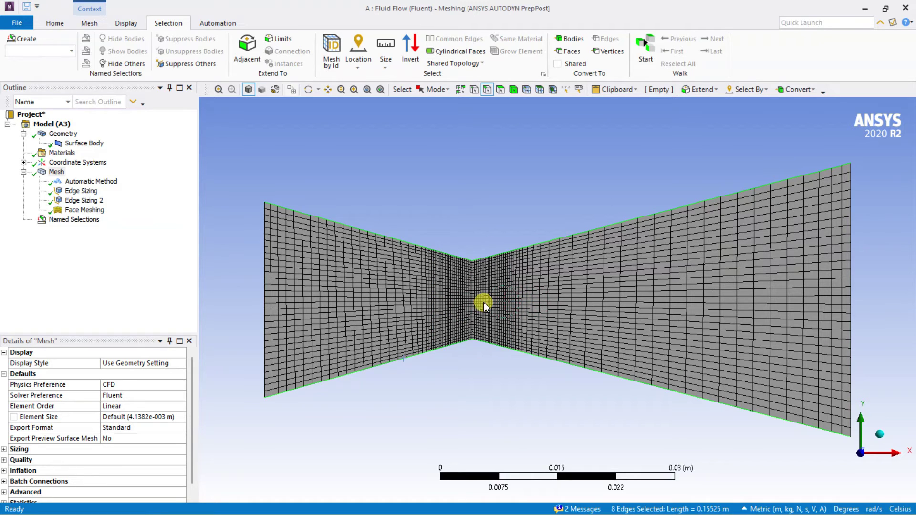
{"action": "right_click", "coordinate": [377, 366]}
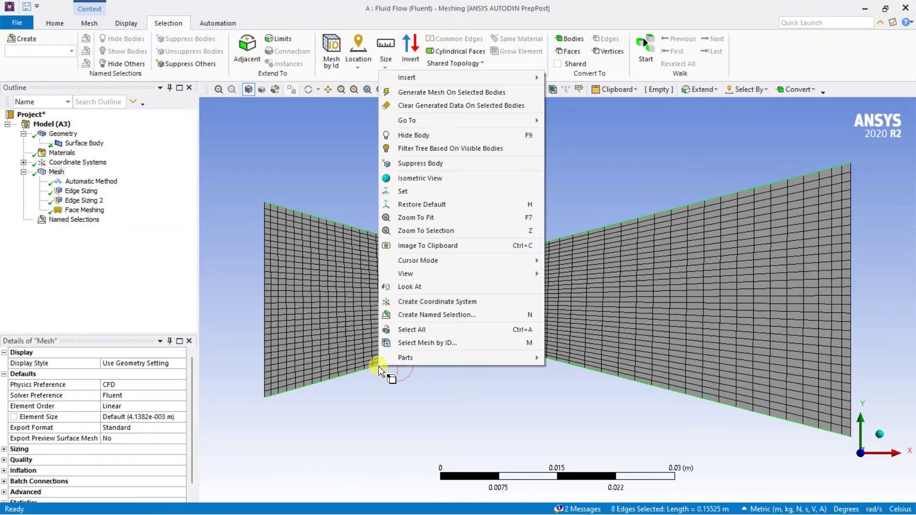
{"action": "left_click", "coordinate": [443, 316]}
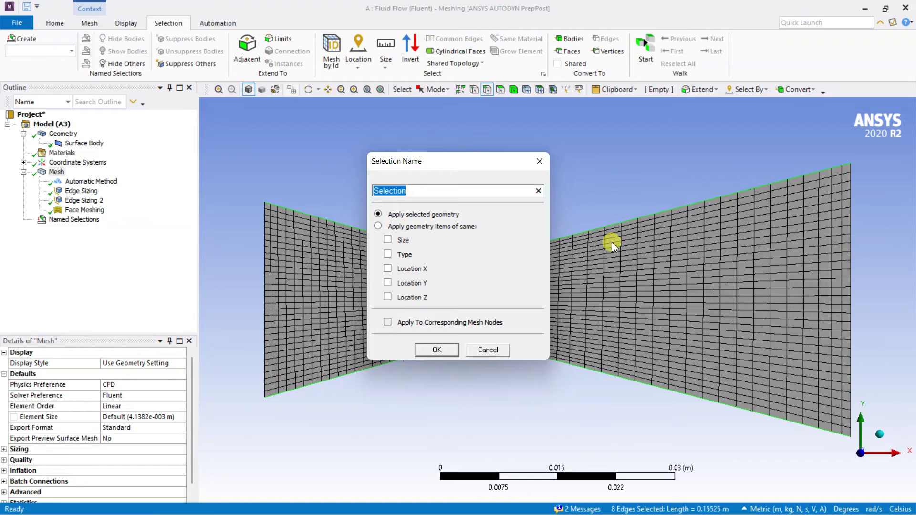
{"action": "type", "text": "Wa"}
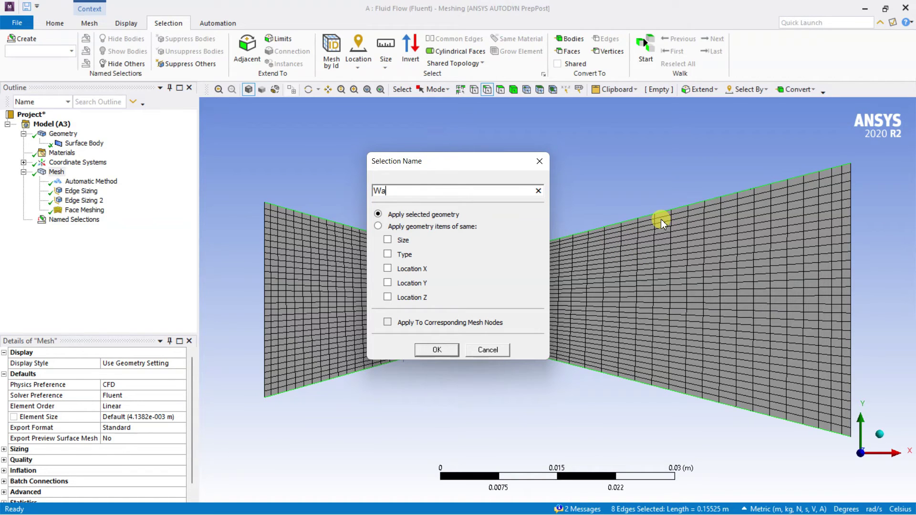
{"action": "type", "text": "lls"}
{"action": "left_click", "coordinate": [451, 352]}
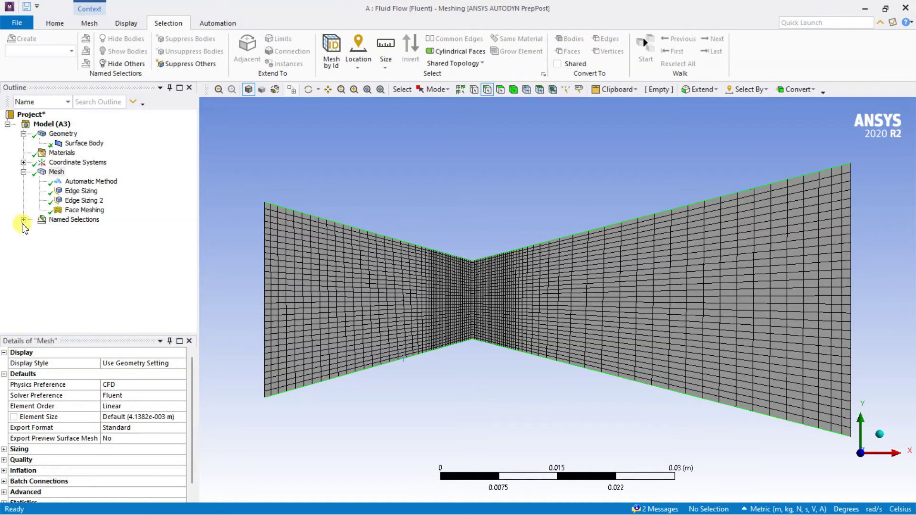
Review the edges assigned to the Inlet, Outlet and Walls named selections, and the faces covered by Face Meshing.
{"action": "left_click", "coordinate": [24, 220]}
{"action": "left_click", "coordinate": [72, 229]}
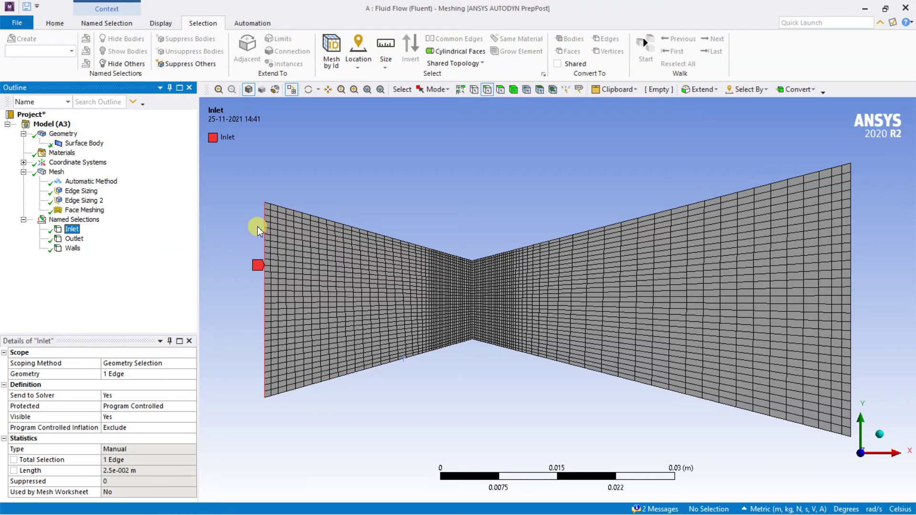
{"action": "left_click", "coordinate": [74, 238]}
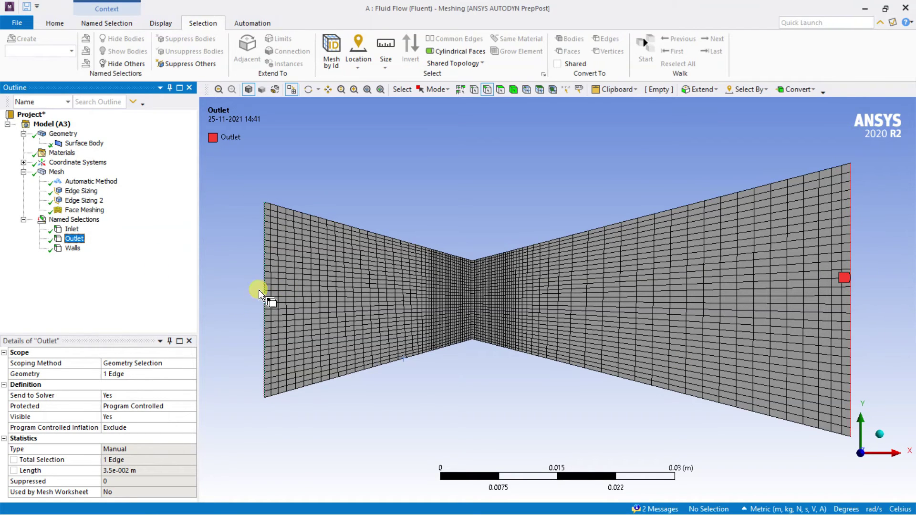
{"action": "left_click", "coordinate": [70, 251]}
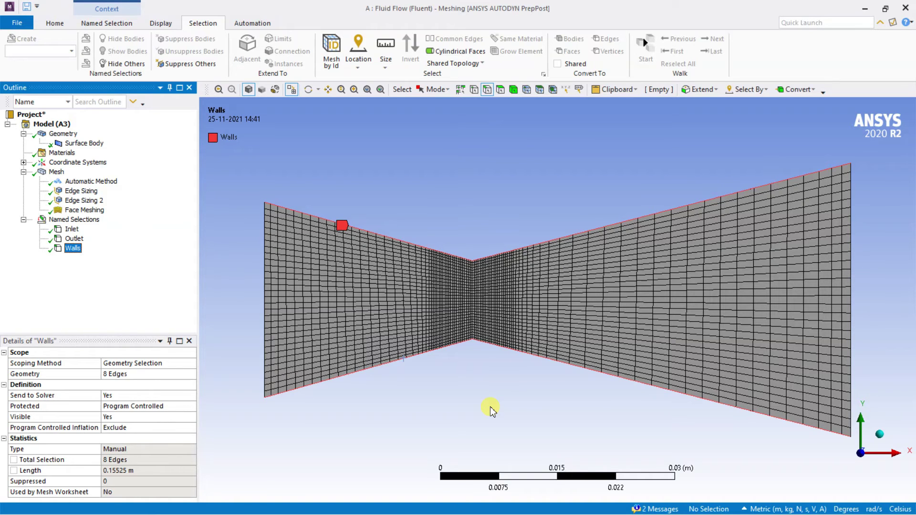
{"action": "left_click", "coordinate": [266, 210]}
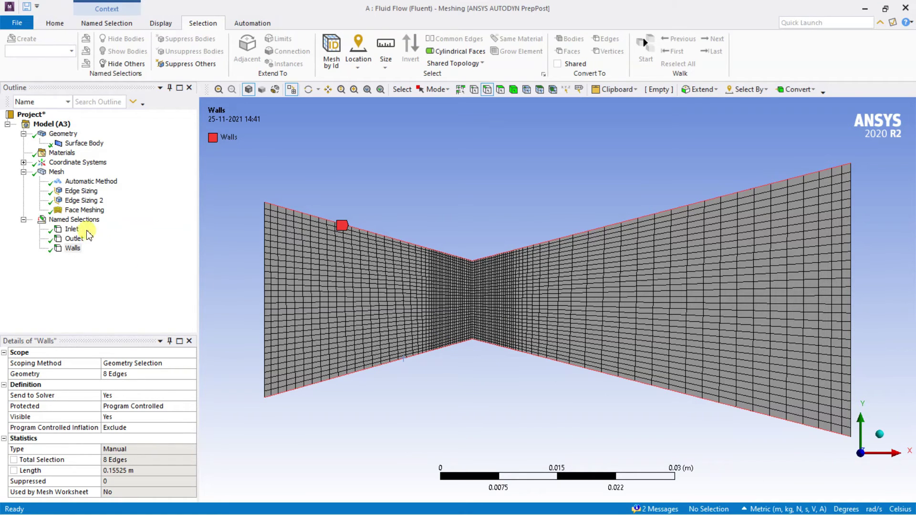
{"action": "left_click", "coordinate": [82, 212]}
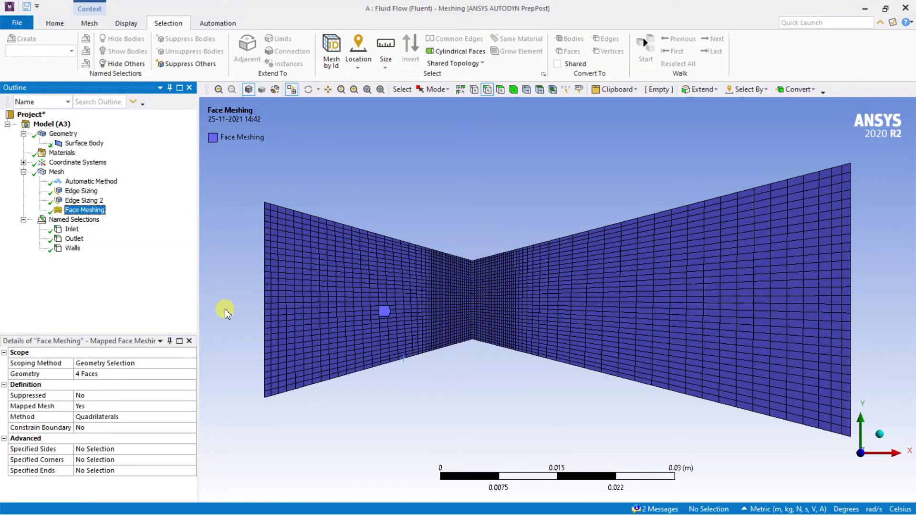
Display the Inlet, Outlet and Walls named selections individually and all together to check their edges on the nozzle.
{"action": "left_click", "coordinate": [366, 326]}
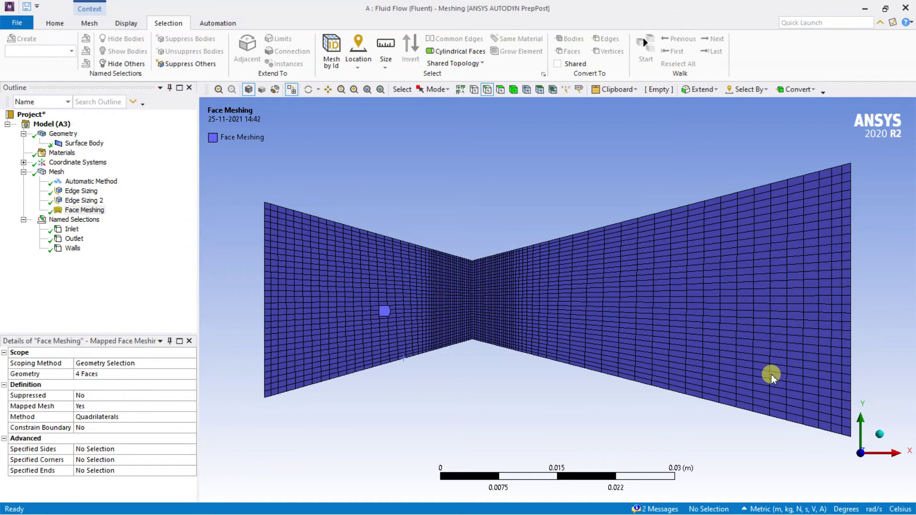
{"action": "left_click", "coordinate": [74, 238]}
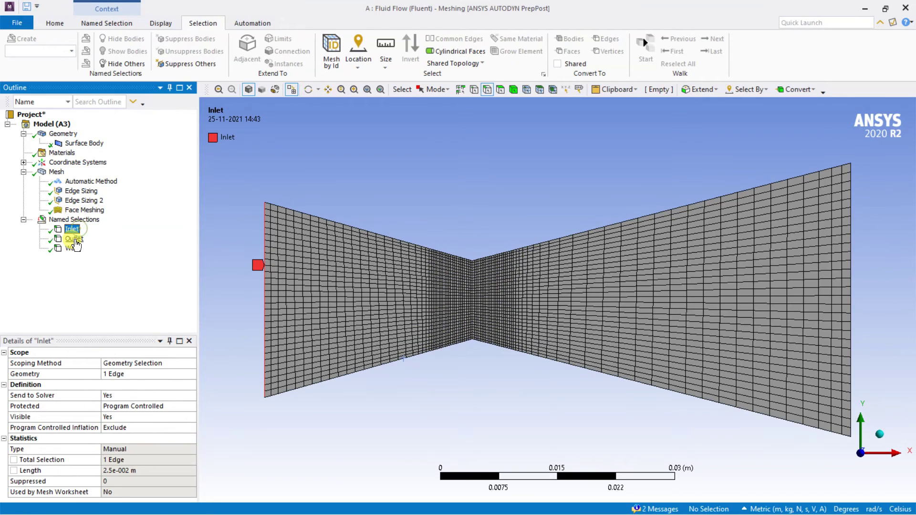
{"action": "left_click", "coordinate": [74, 249]}
{"action": "left_click", "coordinate": [71, 239]}
{"action": "left_click", "coordinate": [73, 230]}
{"action": "left_click", "coordinate": [74, 239], "text": "ctrl"}
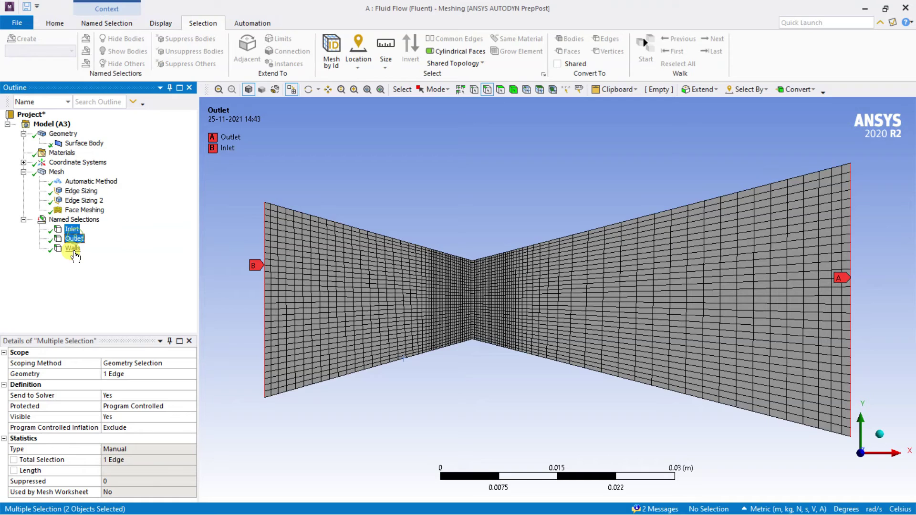
{"action": "left_click", "coordinate": [73, 248], "text": "ctrl"}
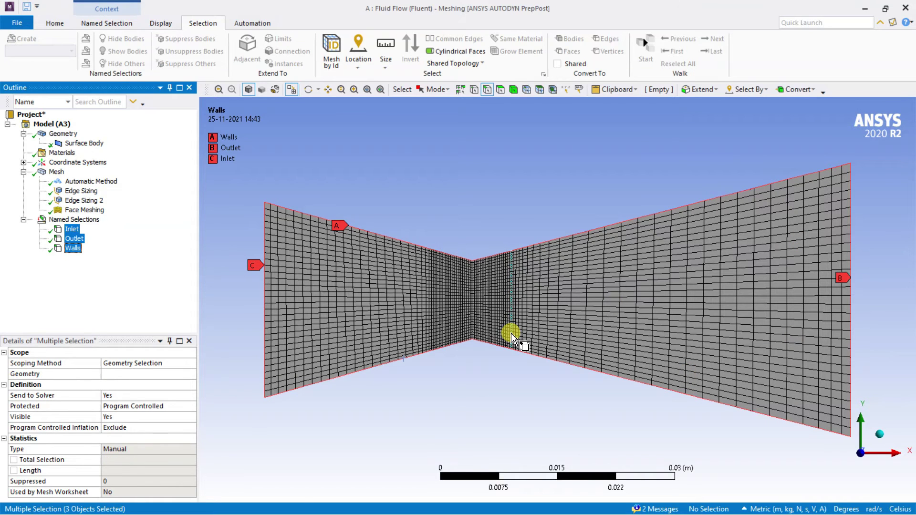
{"action": "left_click", "coordinate": [577, 414]}
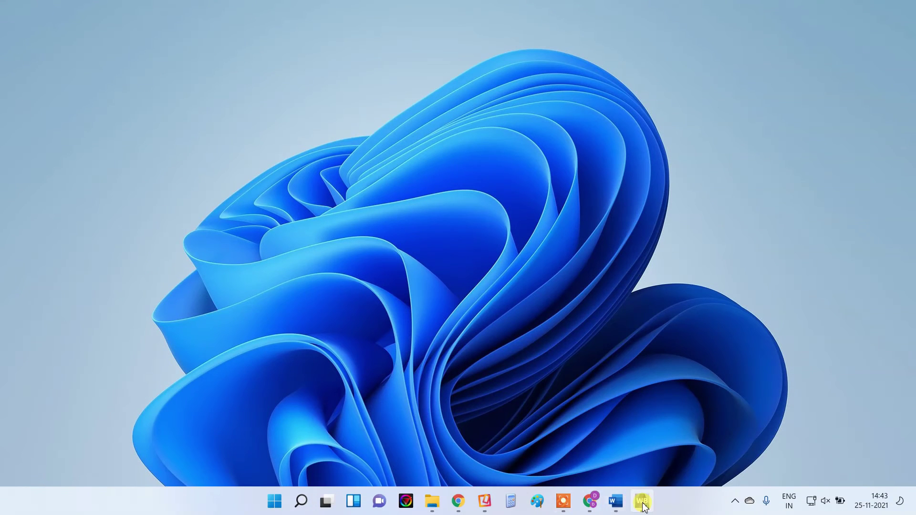
Switch to Workbench and update the Mesh component of the Fluid Flow (Fluent) system.
{"action": "left_click", "coordinate": [642, 503]}
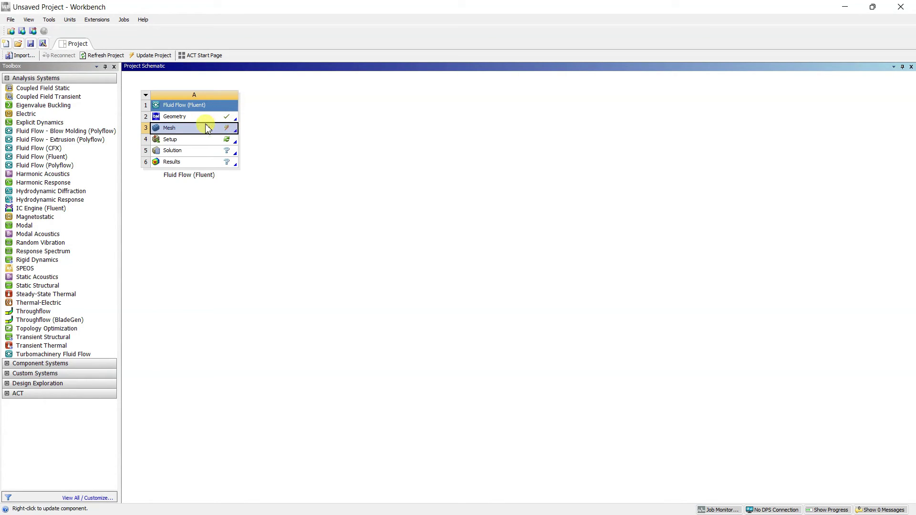
{"action": "right_click", "coordinate": [170, 131]}
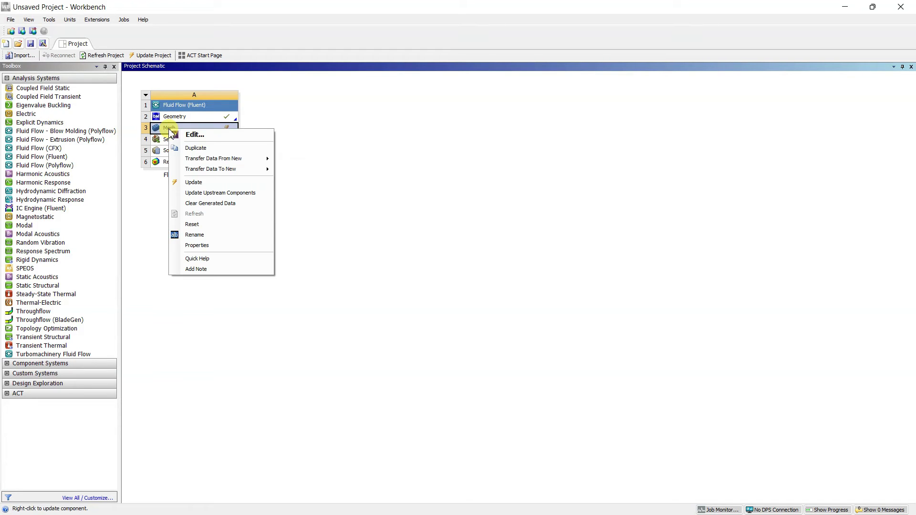
{"action": "left_click", "coordinate": [194, 183]}
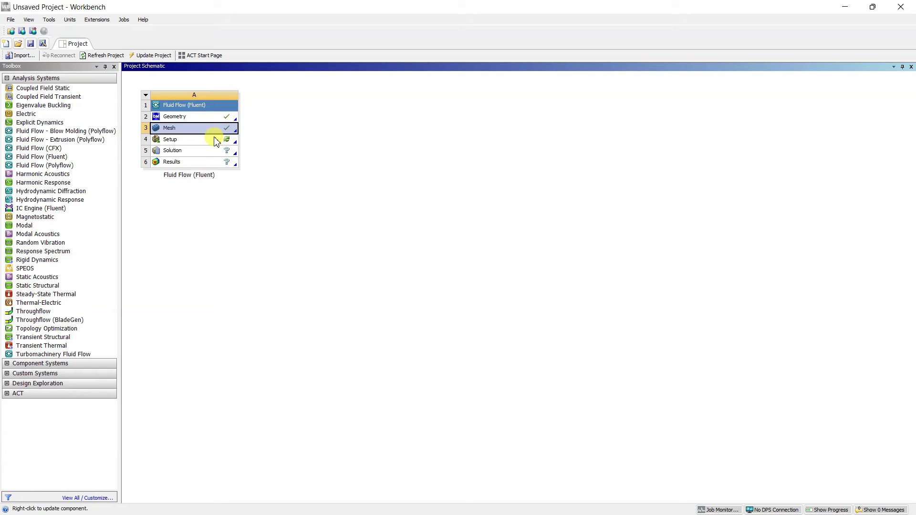
Launch Fluent from the Setup component with one solver process, and set the solver type to Density-Based.
{"action": "double_click", "coordinate": [184, 140]}
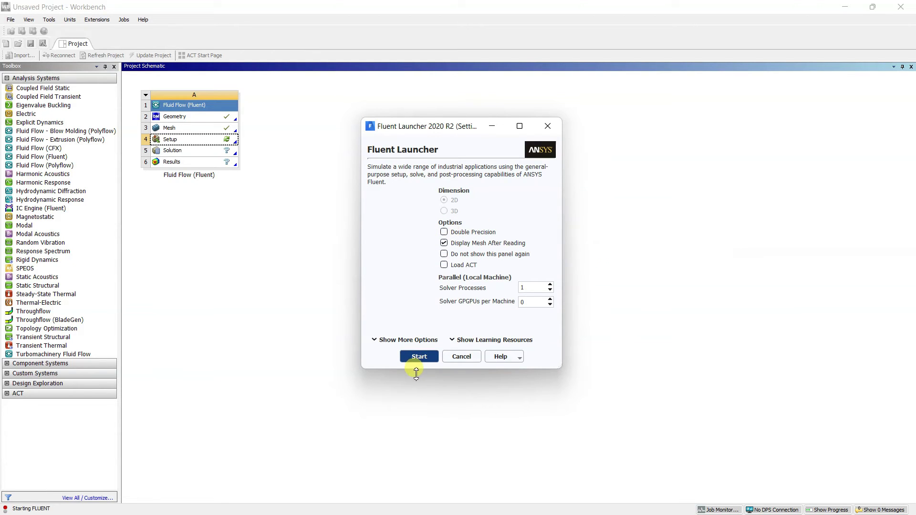
{"action": "left_click", "coordinate": [418, 358]}
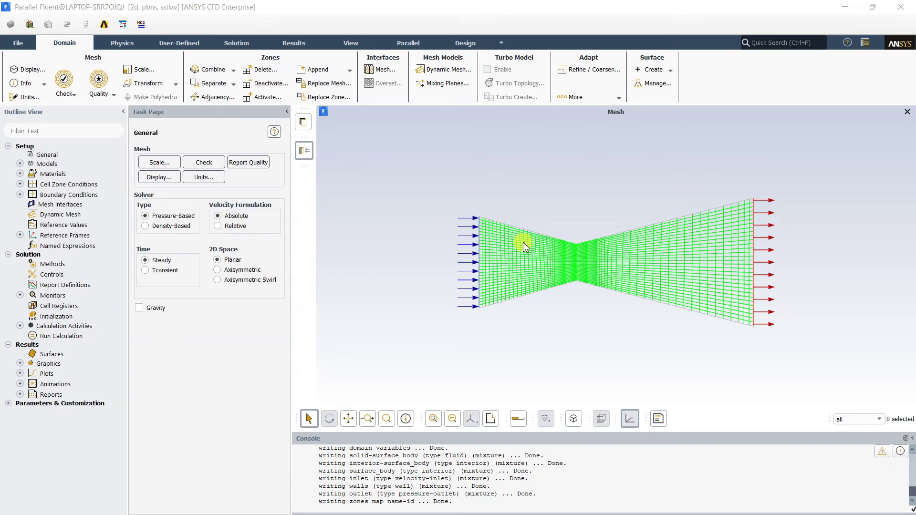
{"action": "scroll", "coordinate": [591, 306], "scroll_direction": "up", "scroll_amount": 2}
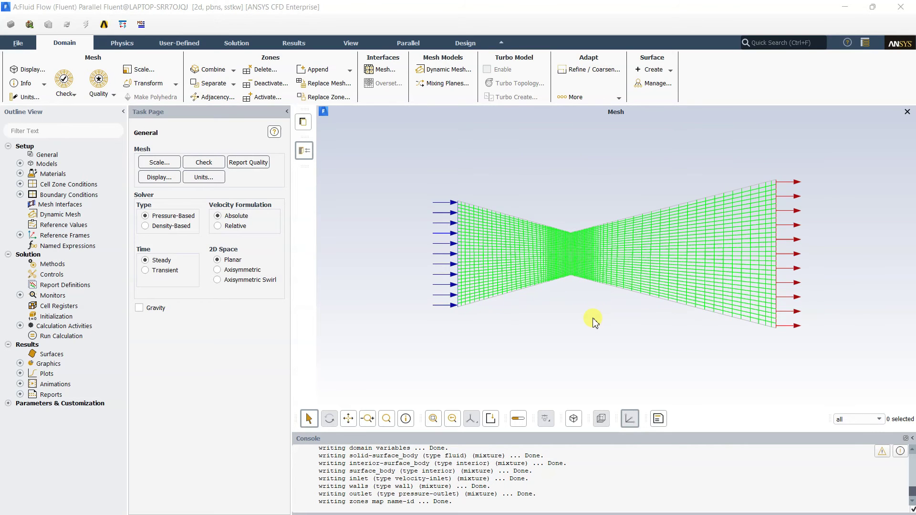
{"action": "scroll", "coordinate": [593, 322], "scroll_direction": "up", "scroll_amount": 1}
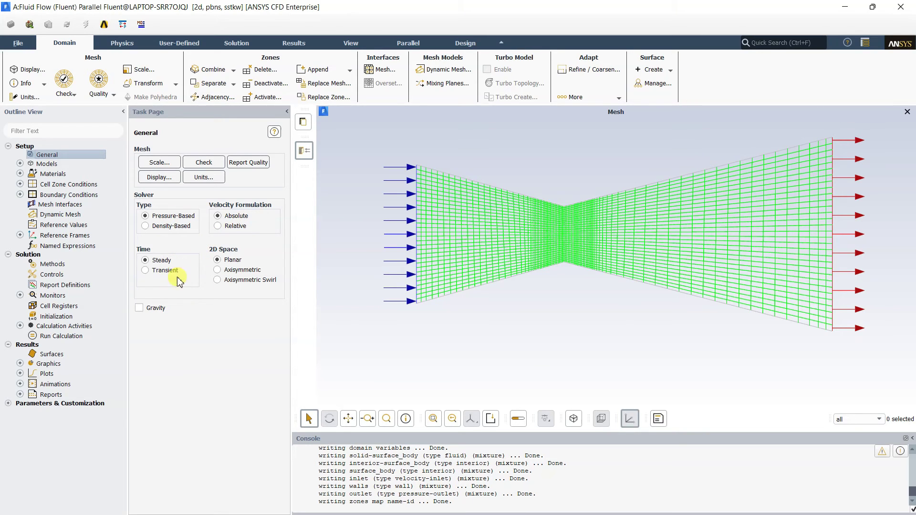
{"action": "left_click", "coordinate": [146, 227]}
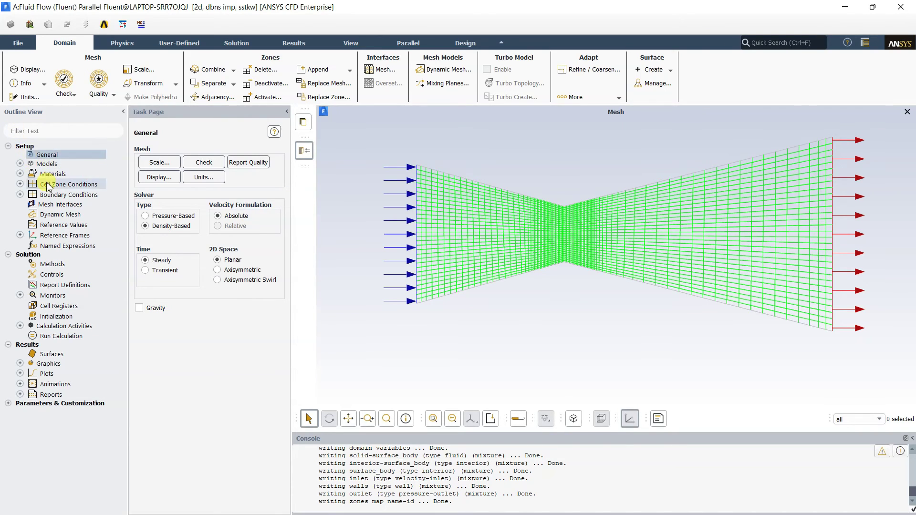
Open the fluid material air for editing and set its density to ideal-gas.
{"action": "left_click", "coordinate": [20, 174]}
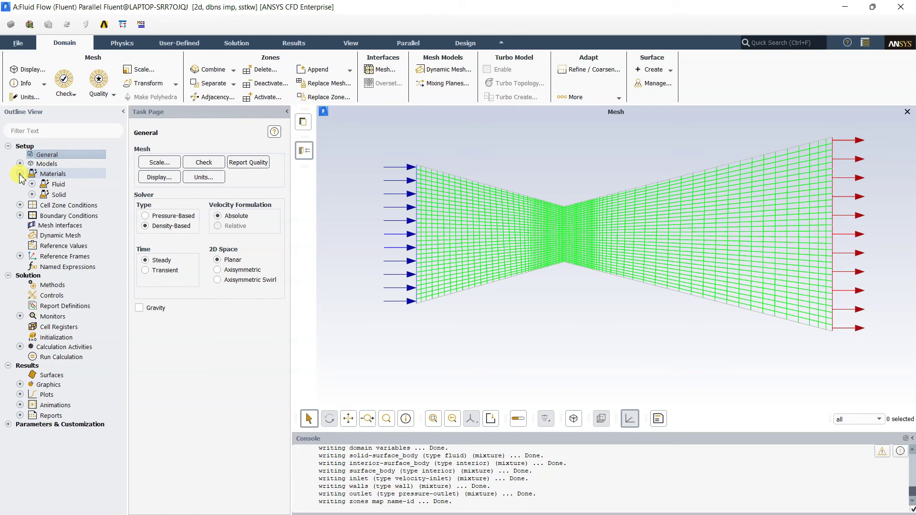
{"action": "left_click", "coordinate": [59, 175]}
{"action": "double_click", "coordinate": [59, 175]}
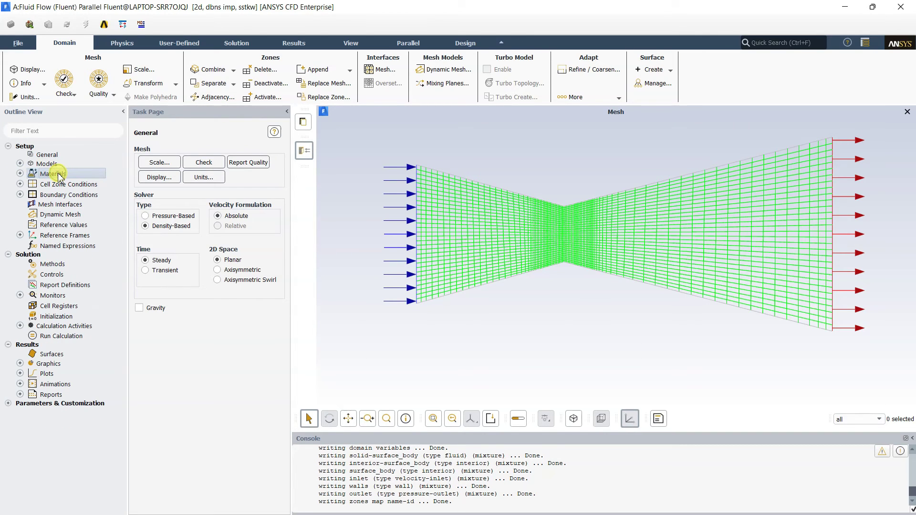
{"action": "left_click", "coordinate": [20, 174]}
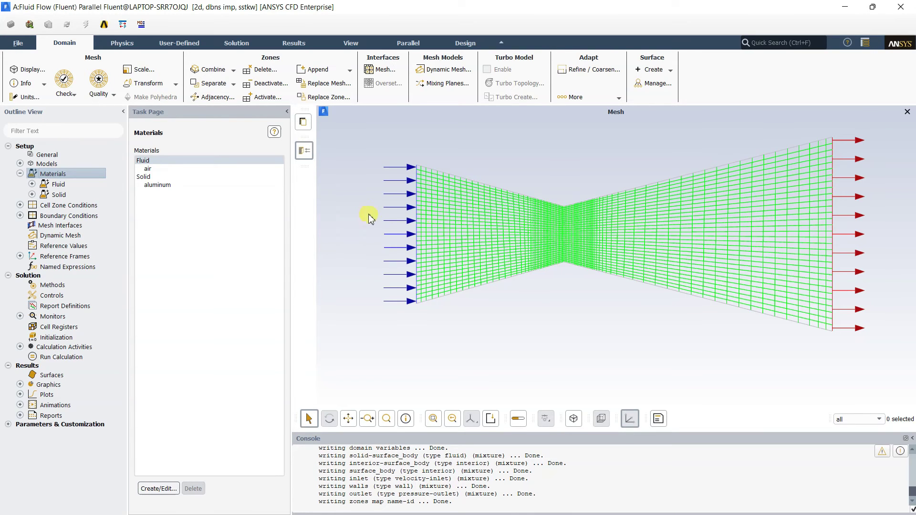
{"action": "double_click", "coordinate": [161, 169]}
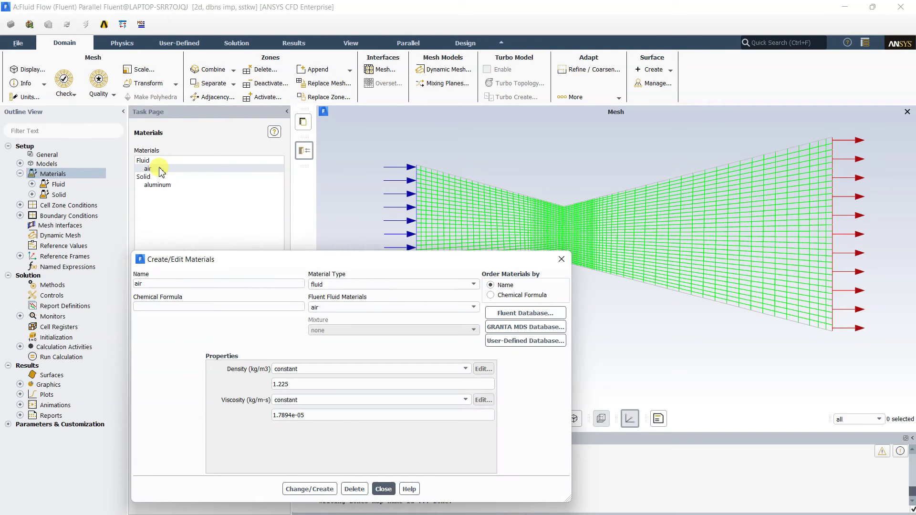
{"action": "left_click_drag", "start_coordinate": [303, 261], "coordinate": [309, 193]}
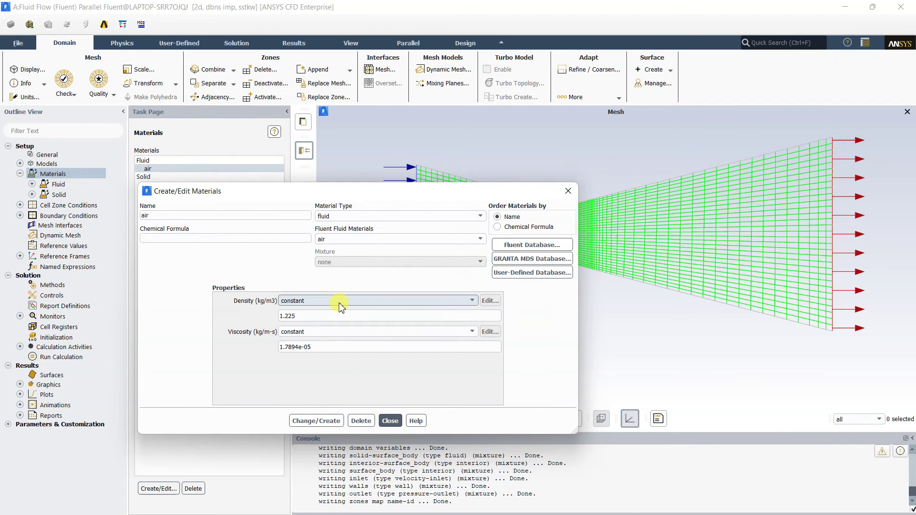
{"action": "left_click", "coordinate": [389, 302]}
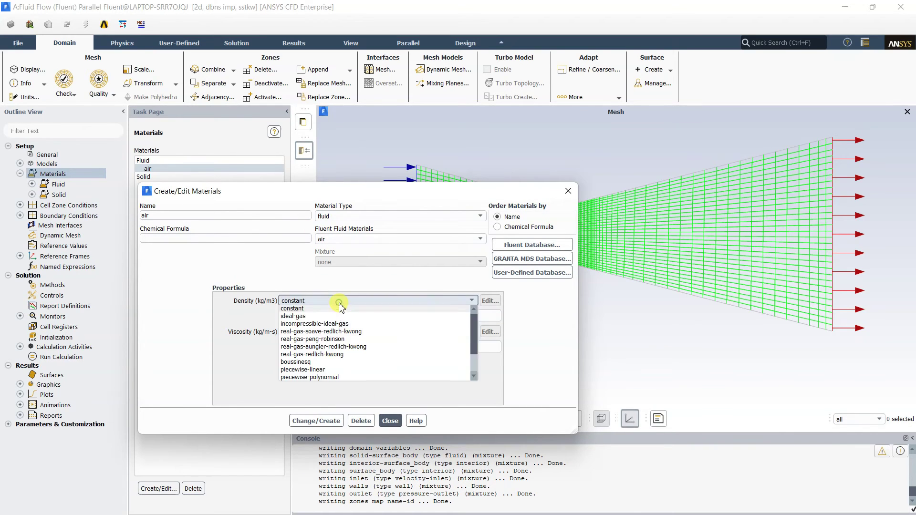
{"action": "left_click", "coordinate": [298, 319]}
Set air's viscosity to sutherland using the Three Coefficient Method, and save the material changes.
{"action": "left_click", "coordinate": [330, 395]}
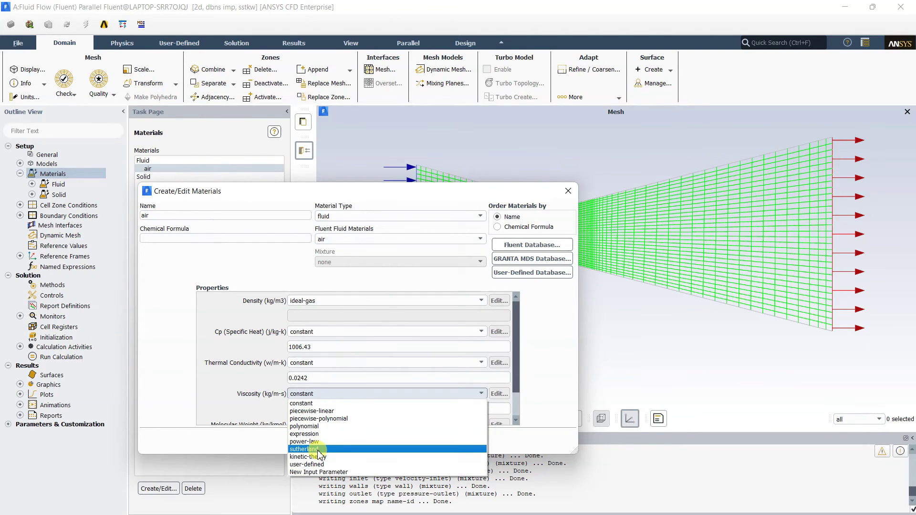
{"action": "left_click", "coordinate": [319, 451]}
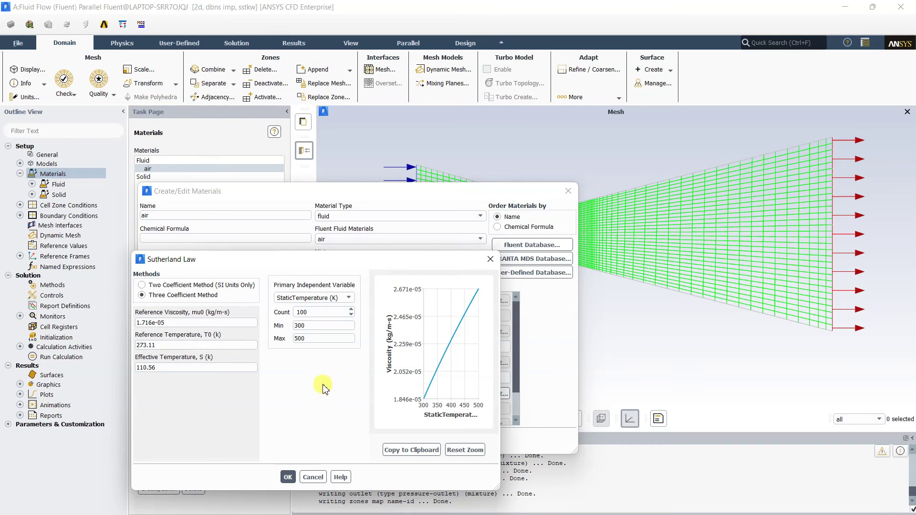
{"action": "left_click", "coordinate": [288, 478]}
{"action": "left_click", "coordinate": [316, 441]}
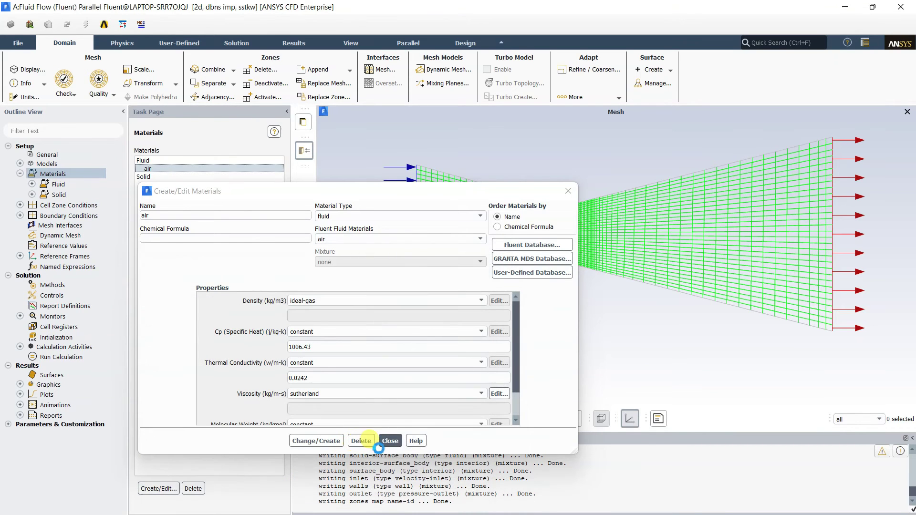
{"action": "left_click", "coordinate": [390, 440]}
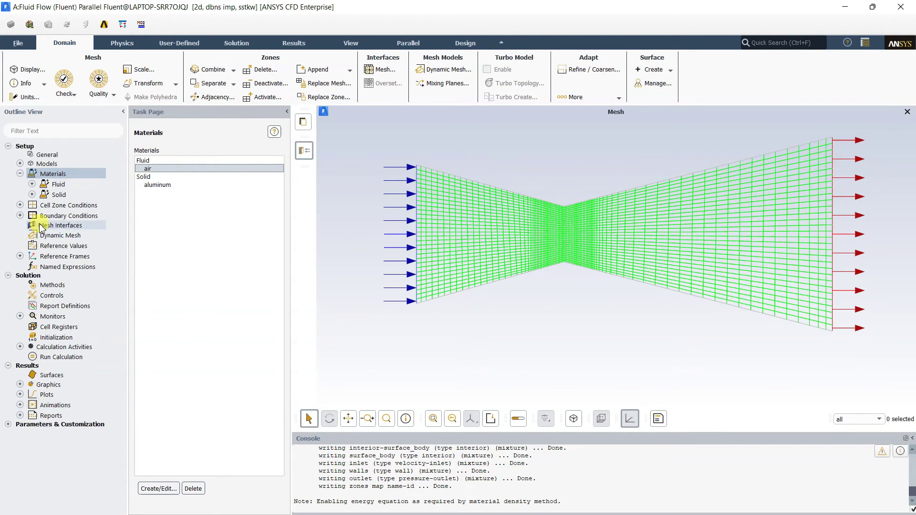
Open the boundary conditions and check the boundary type assigned to the inlet, outlet and walls zones.
{"action": "left_click", "coordinate": [20, 215]}
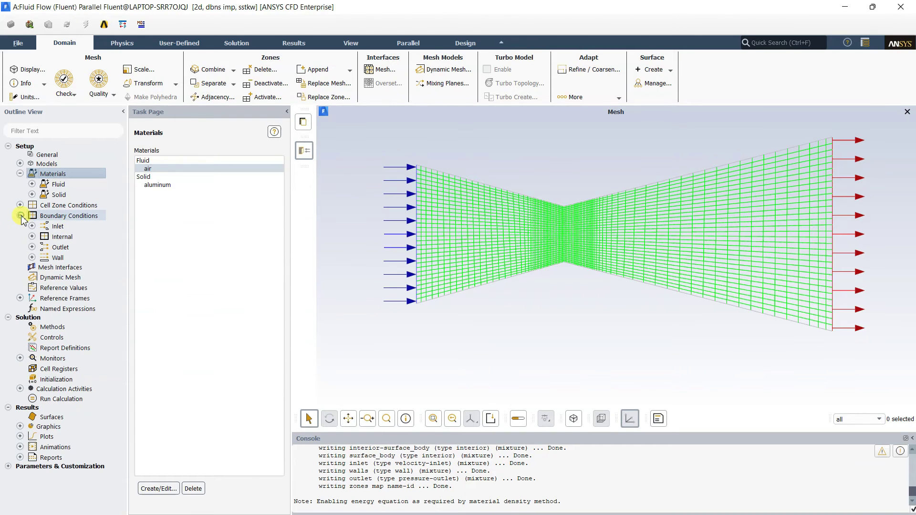
{"action": "double_click", "coordinate": [69, 217]}
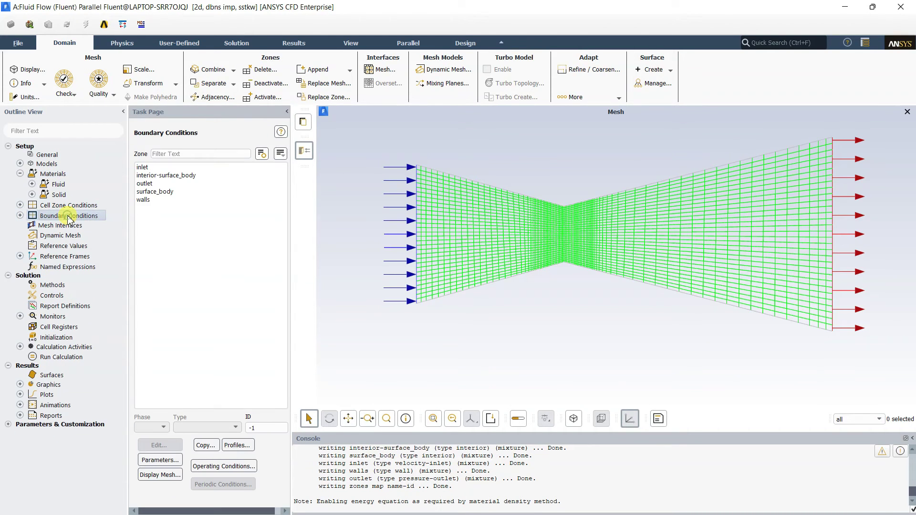
{"action": "left_click", "coordinate": [20, 216]}
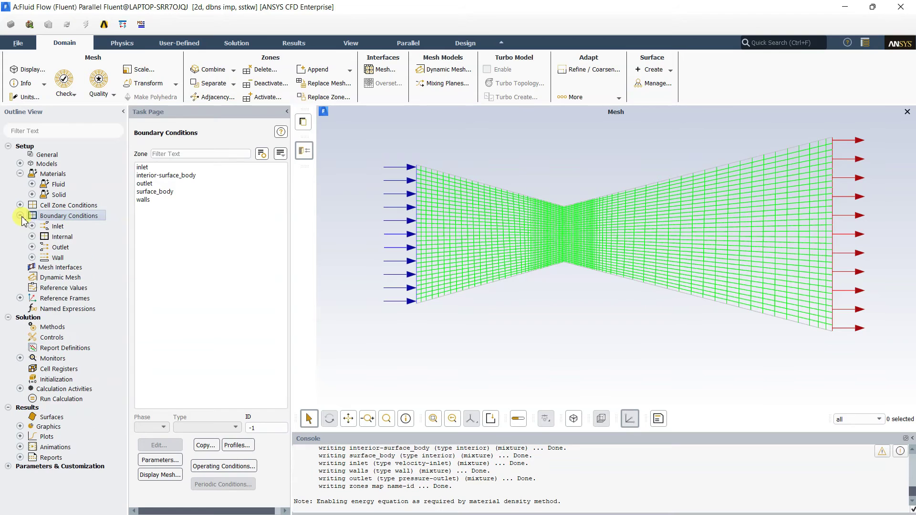
{"action": "left_click", "coordinate": [144, 167]}
{"action": "left_click", "coordinate": [149, 185]}
{"action": "left_click", "coordinate": [148, 200]}
{"action": "left_click", "coordinate": [147, 168]}
{"action": "left_click", "coordinate": [148, 184]}
{"action": "left_click", "coordinate": [151, 201]}
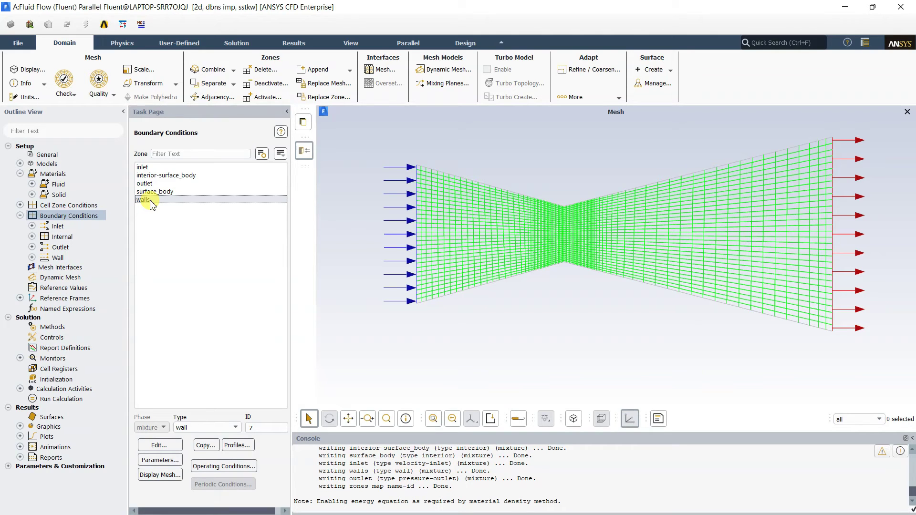
Change the boundary type of the inlet zone to pressure-inlet.
{"action": "left_click", "coordinate": [142, 168]}
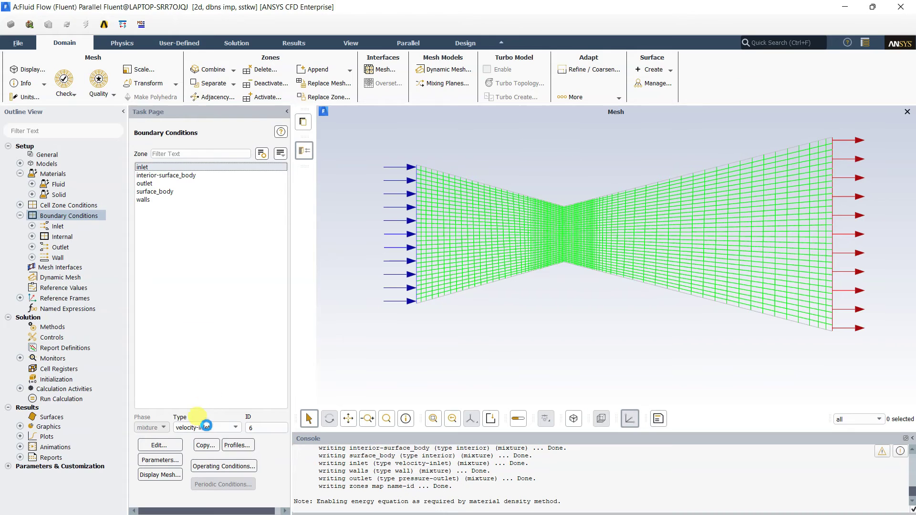
{"action": "double_click", "coordinate": [183, 298]}
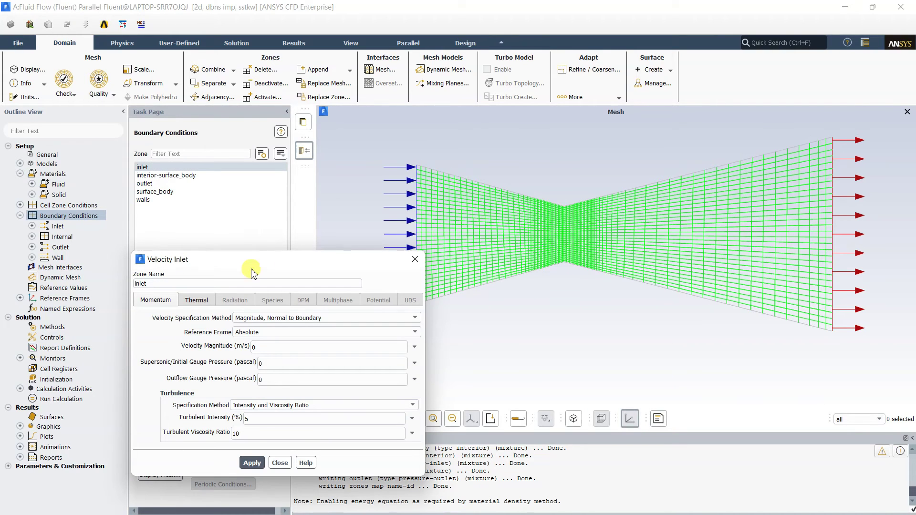
{"action": "left_click", "coordinate": [415, 259]}
{"action": "left_click", "coordinate": [210, 428]}
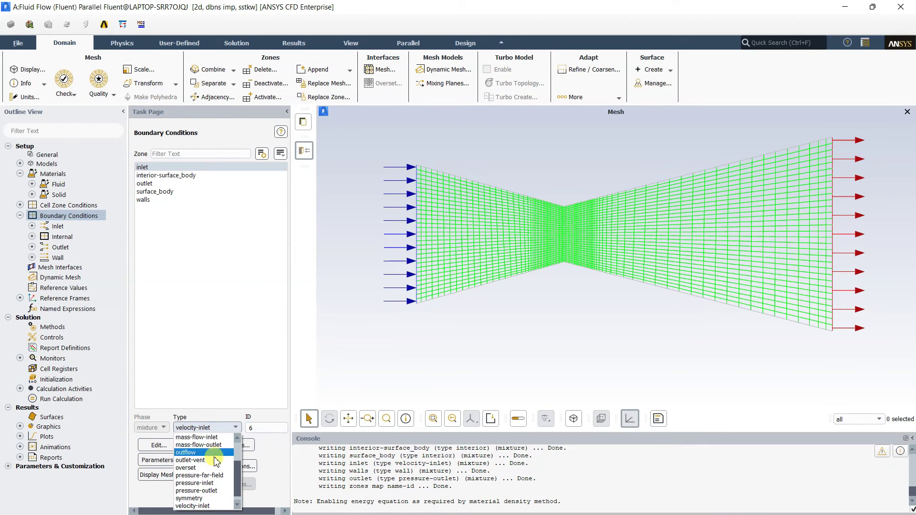
{"action": "left_click", "coordinate": [213, 483]}
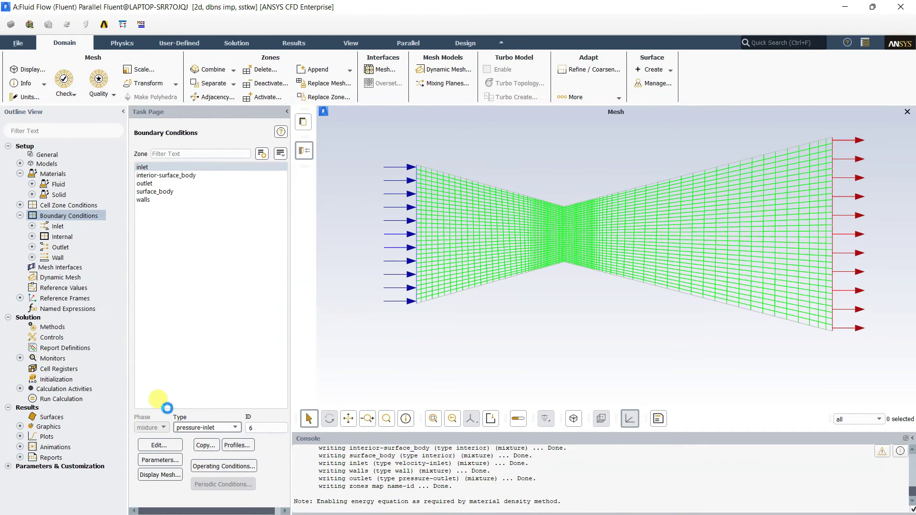
Set the inlet's Gauge Total Pressure to 3e5 pascal and apply the boundary condition.
{"action": "left_click", "coordinate": [158, 445]}
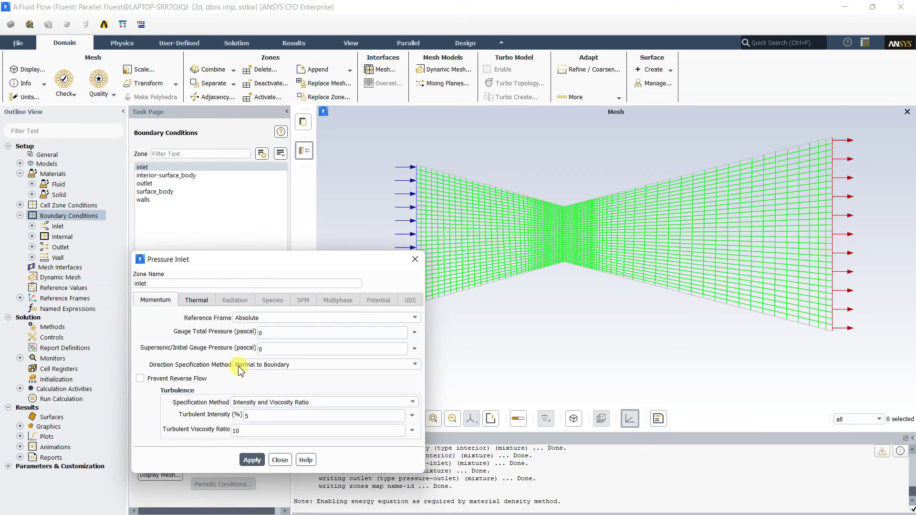
{"action": "left_click_drag", "start_coordinate": [295, 336], "coordinate": [245, 337]}
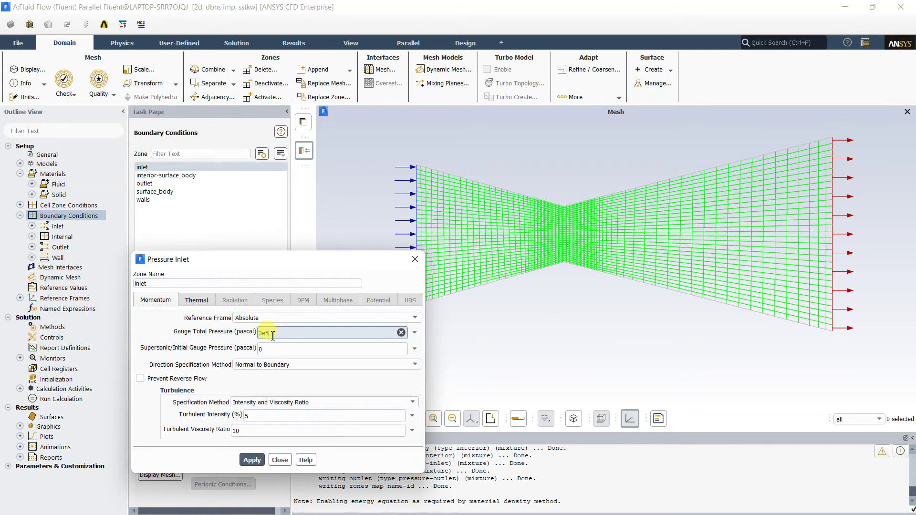
{"action": "left_click", "coordinate": [252, 461]}
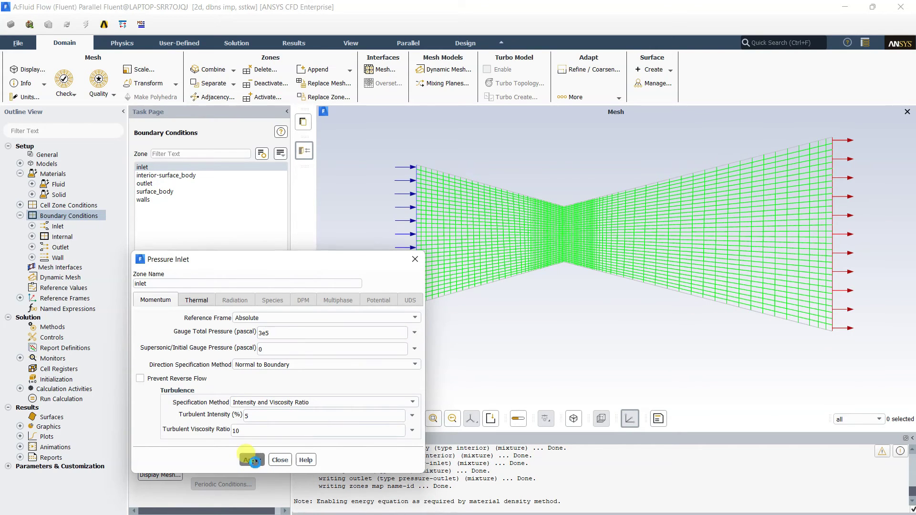
{"action": "left_click", "coordinate": [280, 460]}
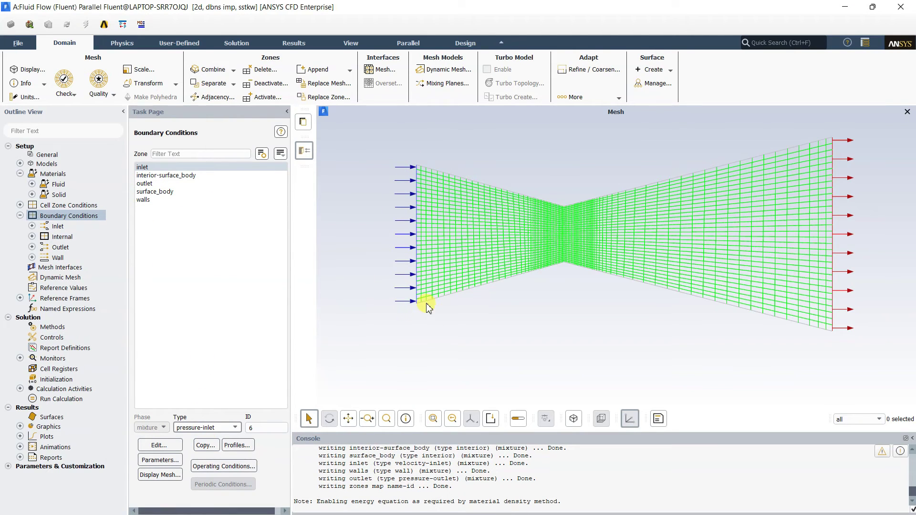
Review the outlet zone's pressure-outlet momentum settings, including its Gauge Pressure, and close them without applying changes.
{"action": "left_click", "coordinate": [144, 184]}
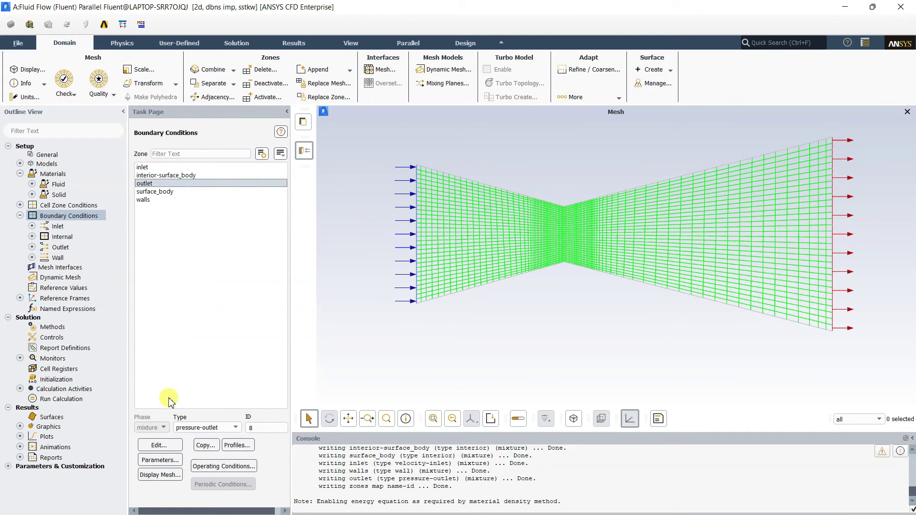
{"action": "left_click", "coordinate": [194, 428]}
{"action": "left_click", "coordinate": [203, 435]}
{"action": "left_click", "coordinate": [155, 444]}
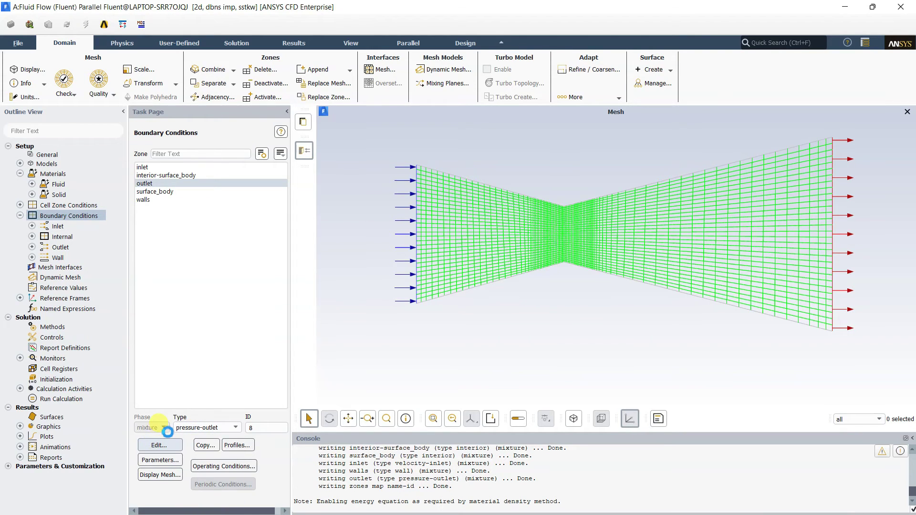
{"action": "left_click_drag", "start_coordinate": [441, 118], "coordinate": [262, 67]}
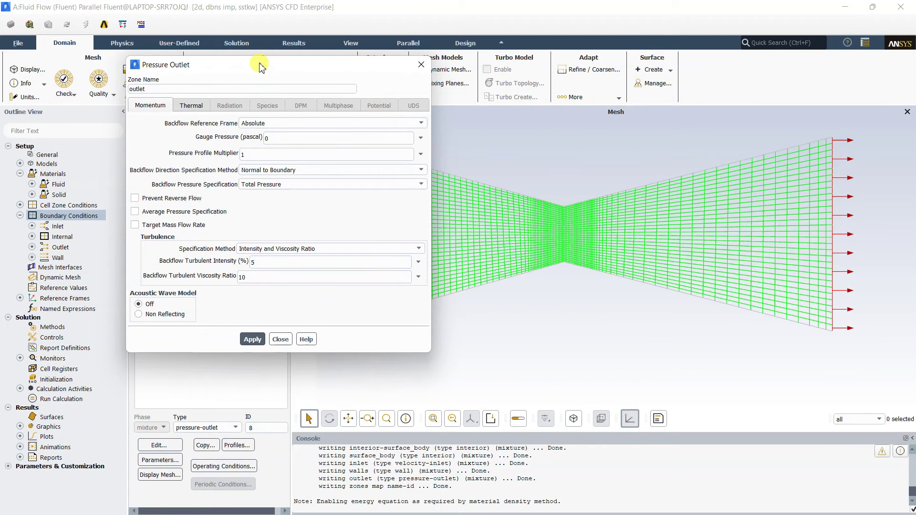
{"action": "left_click", "coordinate": [273, 137]}
{"action": "double_click", "coordinate": [274, 138]}
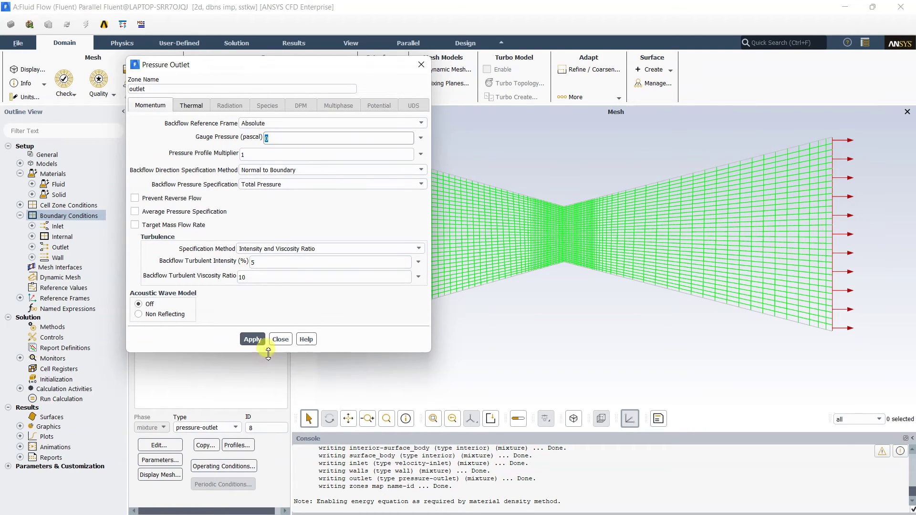
{"action": "left_click", "coordinate": [280, 339]}
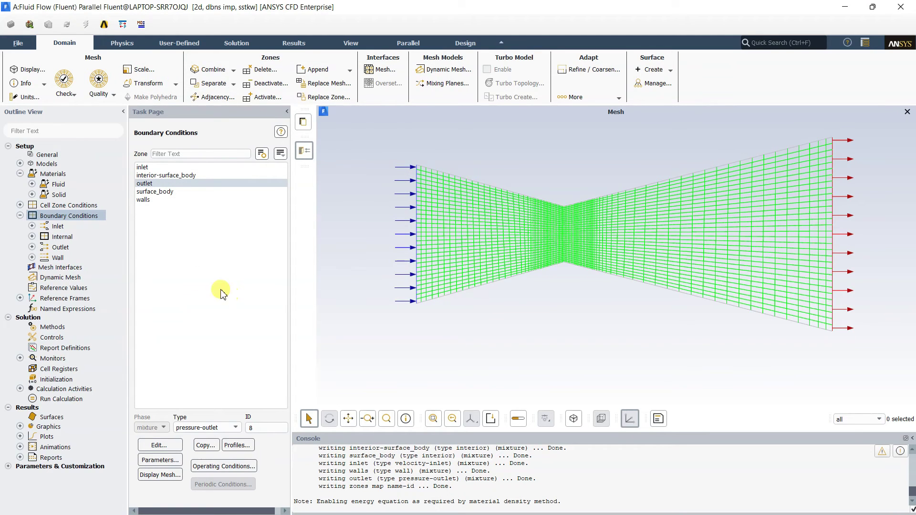
Open the walls zone's boundary settings and examine its wall motion, shear condition and roughness options.
{"action": "left_click", "coordinate": [147, 201]}
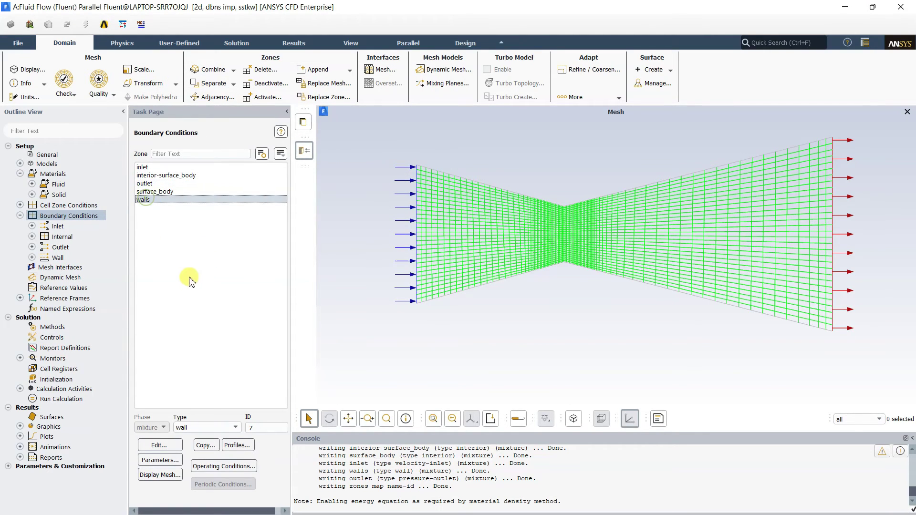
{"action": "left_click", "coordinate": [155, 445]}
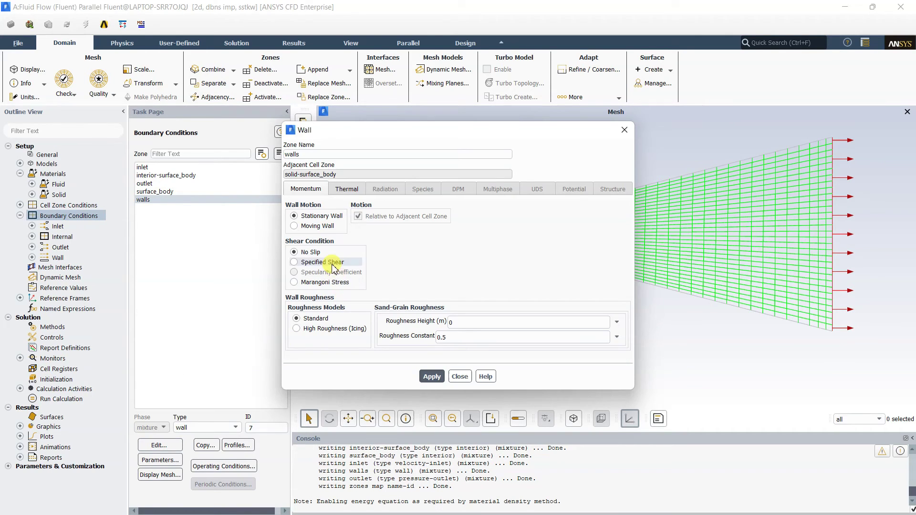
{"action": "left_click_drag", "start_coordinate": [482, 130], "coordinate": [257, 118]}
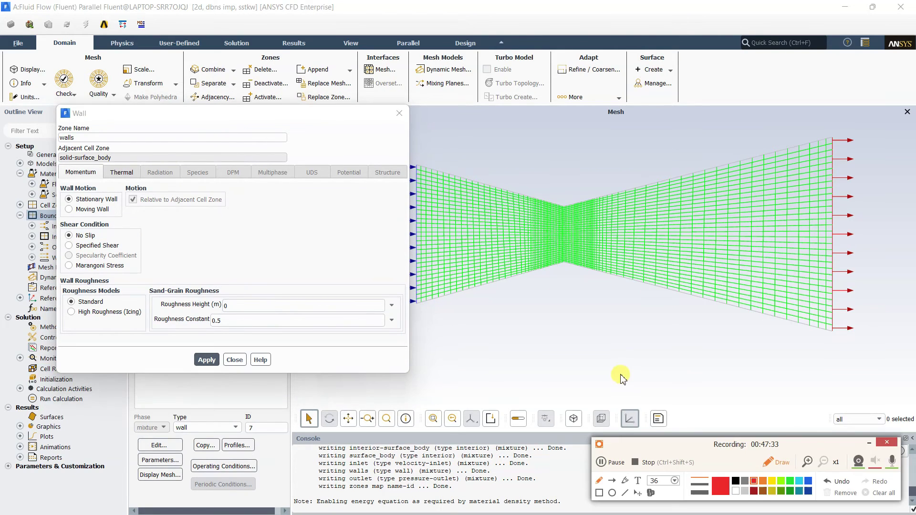
{"action": "left_click_drag", "start_coordinate": [291, 113], "coordinate": [231, 84]}
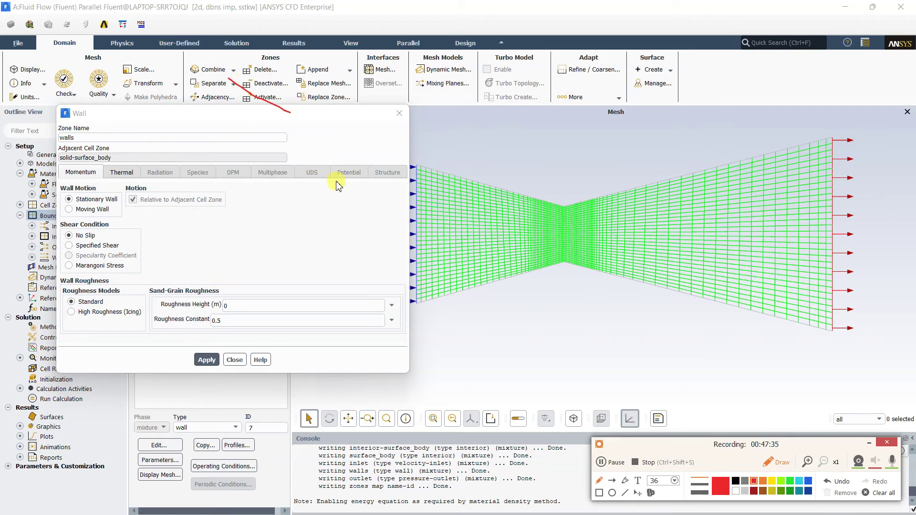
{"action": "left_click_drag", "start_coordinate": [400, 238], "coordinate": [465, 243]}
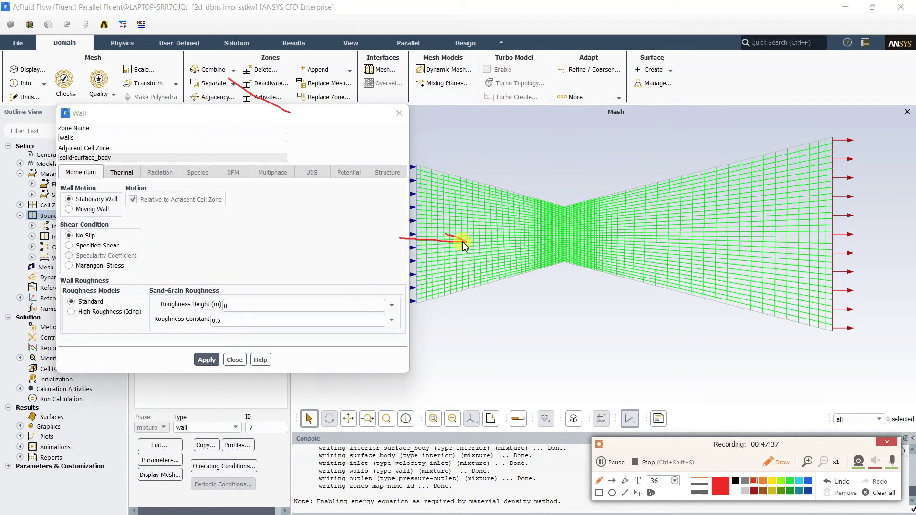
{"action": "mouse_move", "coordinate": [94, 232]}
{"action": "left_mouse_down"}
{"action": "mouse_move", "coordinate": [65, 230]}
{"action": "mouse_move", "coordinate": [67, 241]}
{"action": "mouse_move", "coordinate": [94, 228]}
{"action": "left_mouse_up"}
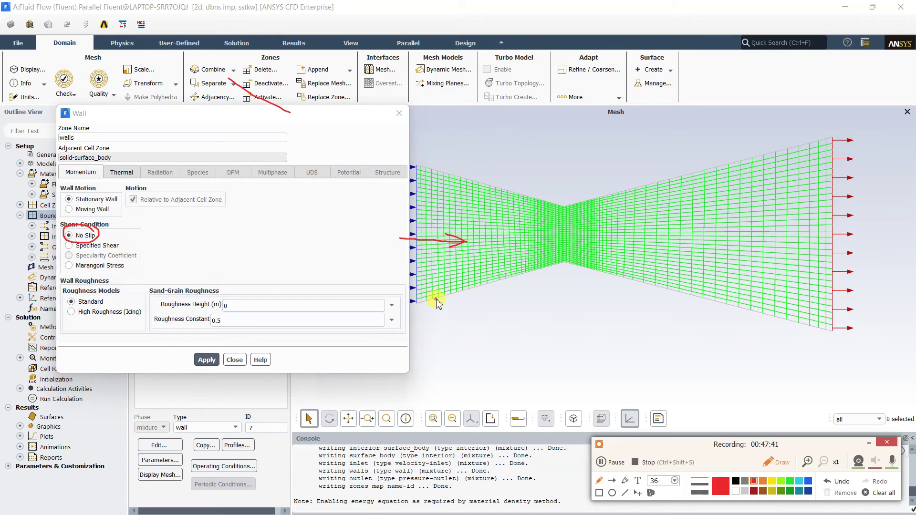
{"action": "left_click_drag", "start_coordinate": [437, 302], "coordinate": [434, 313]}
{"action": "left_click_drag", "start_coordinate": [433, 314], "coordinate": [440, 307]}
{"action": "left_click_drag", "start_coordinate": [436, 312], "coordinate": [444, 305]}
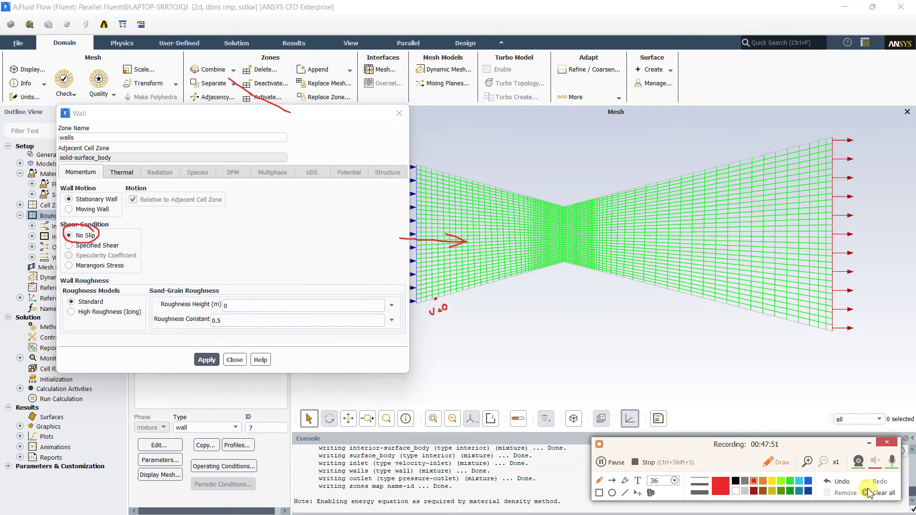
{"action": "mouse_move", "coordinate": [97, 238]}
{"action": "left_mouse_down"}
{"action": "mouse_move", "coordinate": [179, 225]}
{"action": "mouse_move", "coordinate": [214, 233]}
{"action": "mouse_move", "coordinate": [221, 219]}
{"action": "mouse_move", "coordinate": [243, 213]}
{"action": "mouse_move", "coordinate": [245, 227]}
{"action": "mouse_move", "coordinate": [195, 238]}
{"action": "mouse_move", "coordinate": [225, 199]}
{"action": "left_mouse_up"}
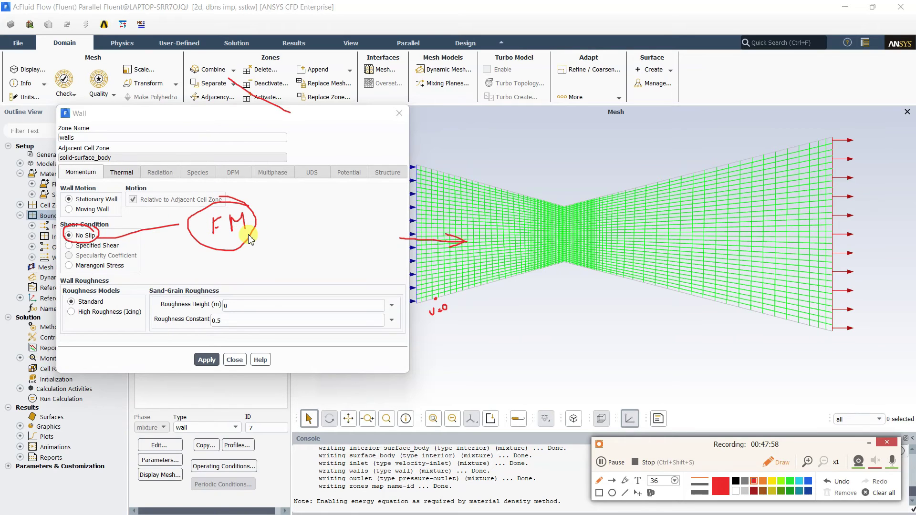
{"action": "left_click", "coordinate": [872, 494]}
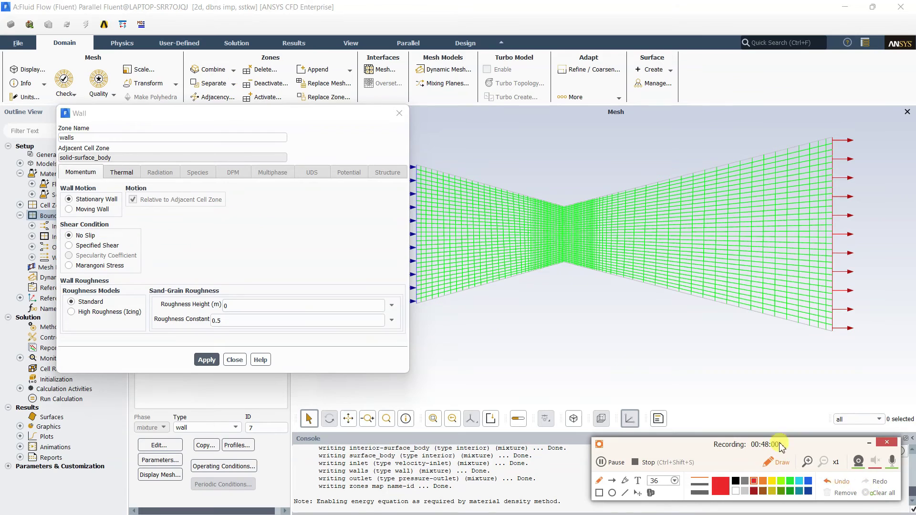
Apply the walls boundary condition as a Stationary Wall with No Slip and close its settings.
{"action": "left_click", "coordinate": [212, 365]}
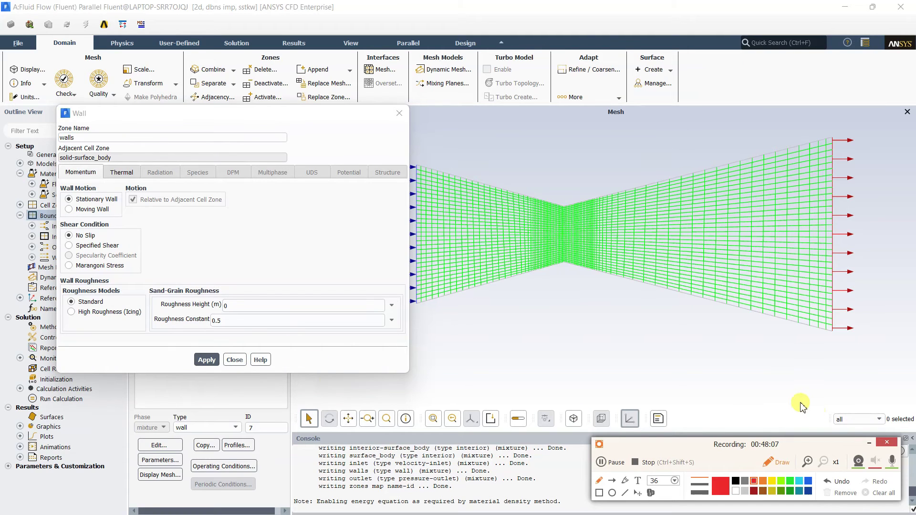
{"action": "left_click", "coordinate": [234, 362]}
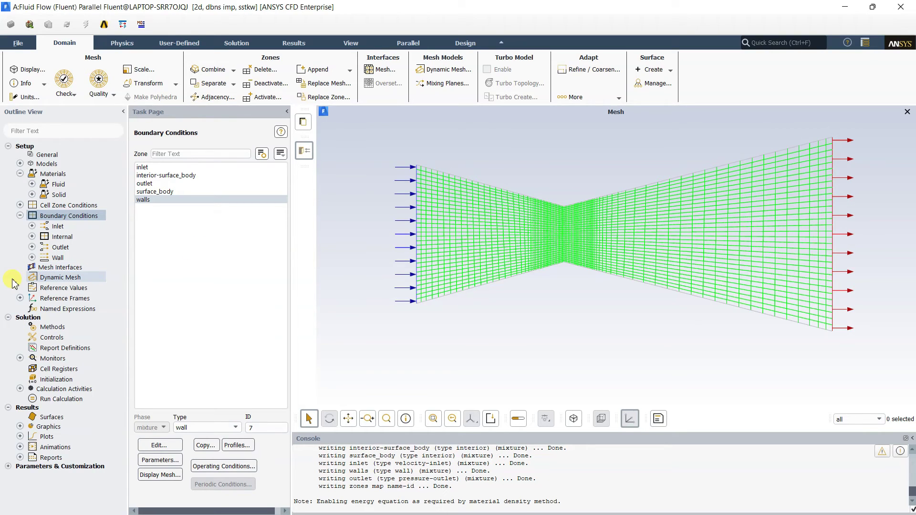
Start a new report file under the solution monitors.
{"action": "left_click", "coordinate": [25, 318]}
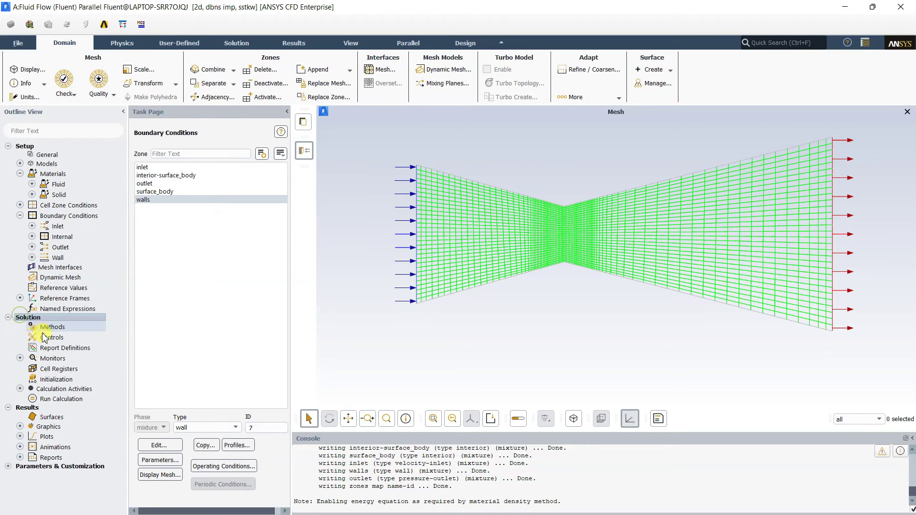
{"action": "left_click", "coordinate": [20, 359]}
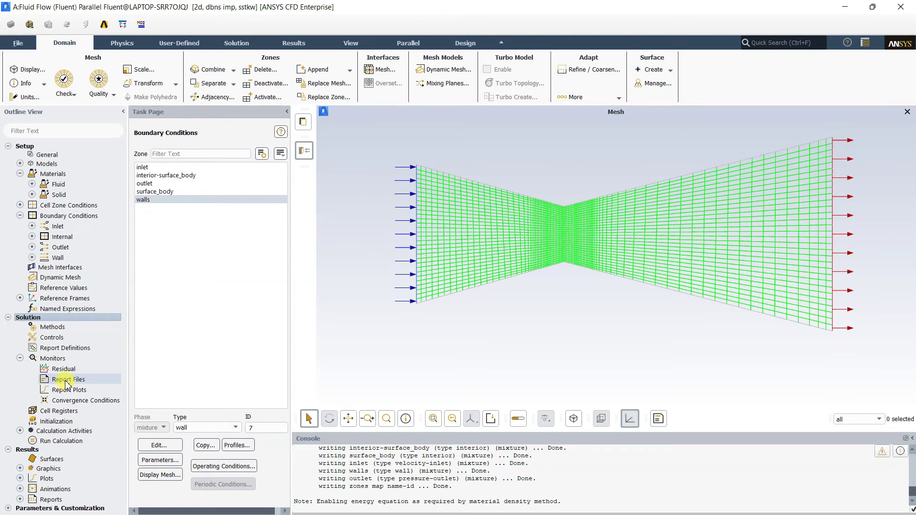
{"action": "right_click", "coordinate": [66, 381]}
{"action": "left_click", "coordinate": [82, 398]}
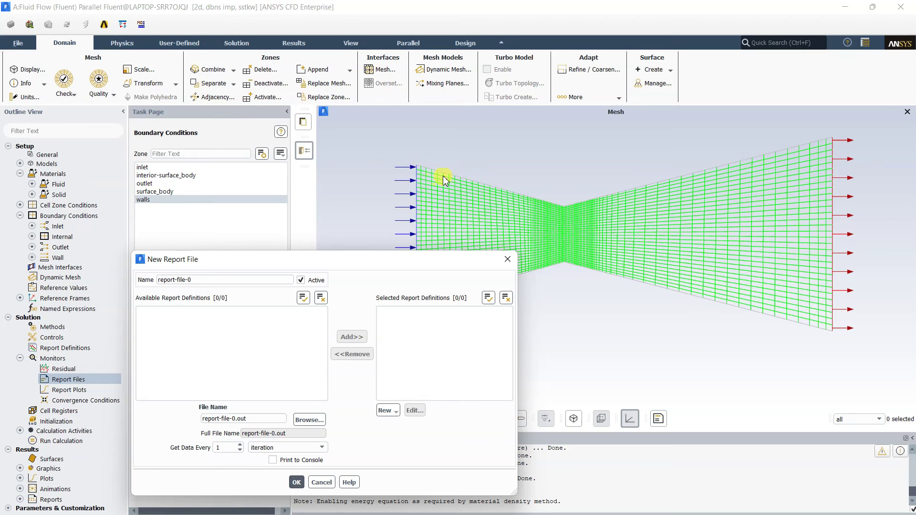
Add a drag force report definition named cd-1 to the report file, with the walls zone selected.
{"action": "left_click", "coordinate": [387, 411]}
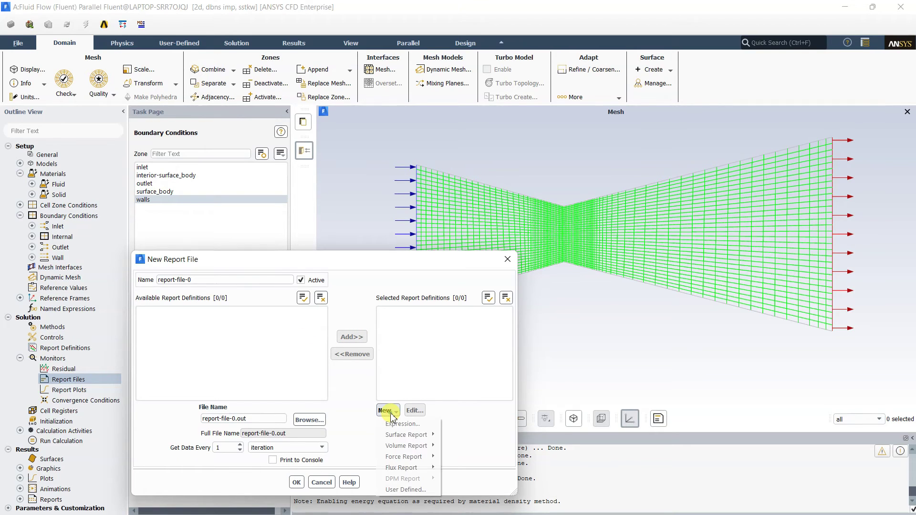
{"action": "mouse_move", "coordinate": [410, 457]}
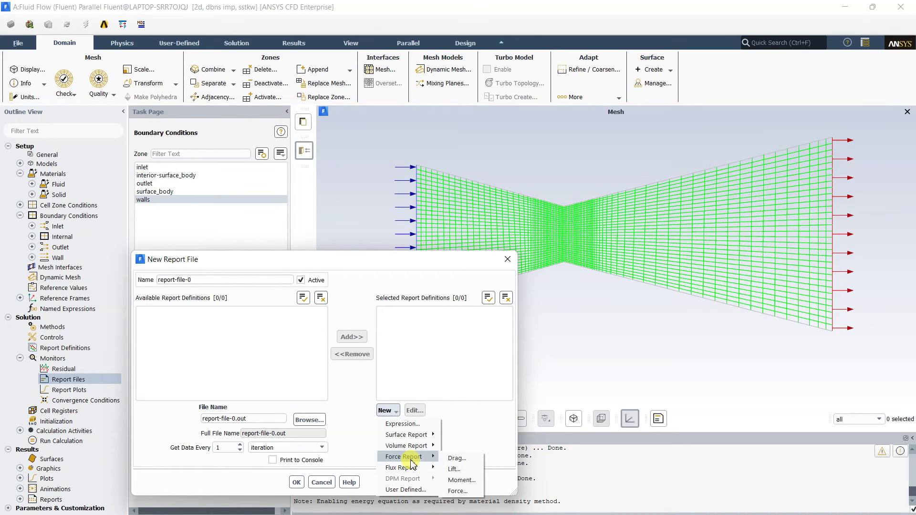
{"action": "left_click", "coordinate": [457, 459]}
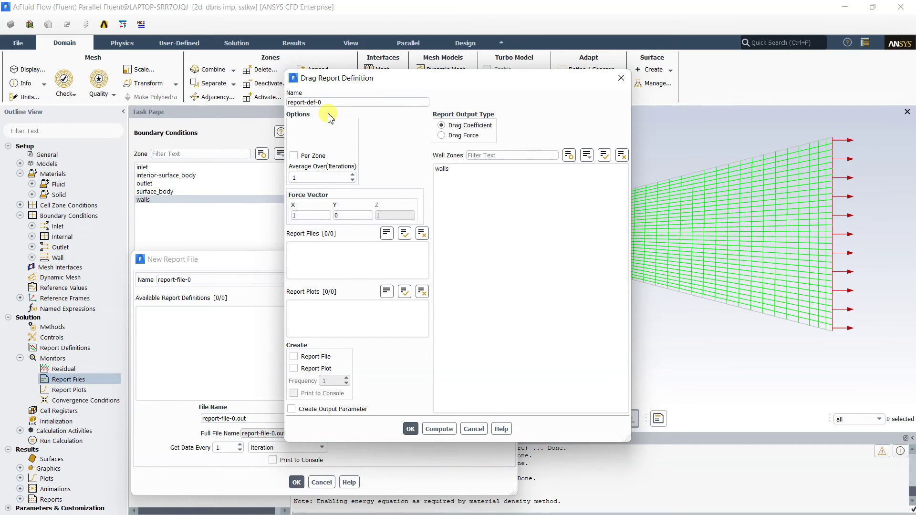
{"action": "left_click_drag", "start_coordinate": [328, 102], "coordinate": [261, 103]}
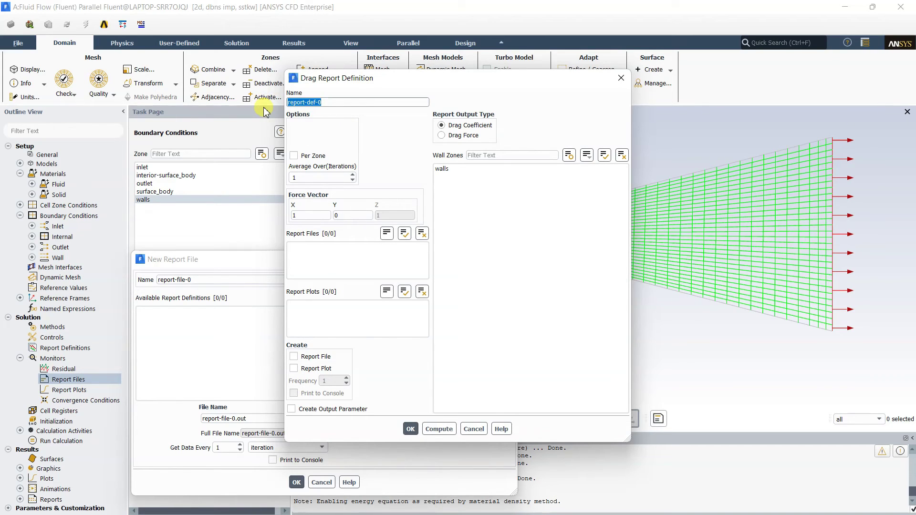
{"action": "type", "text": "cd-1"}
{"action": "left_click", "coordinate": [442, 169]}
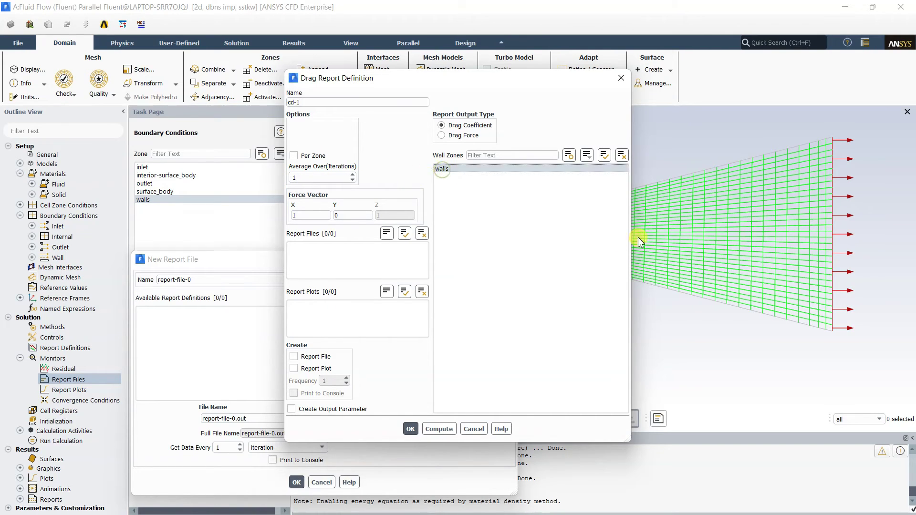
{"action": "left_click", "coordinate": [410, 429]}
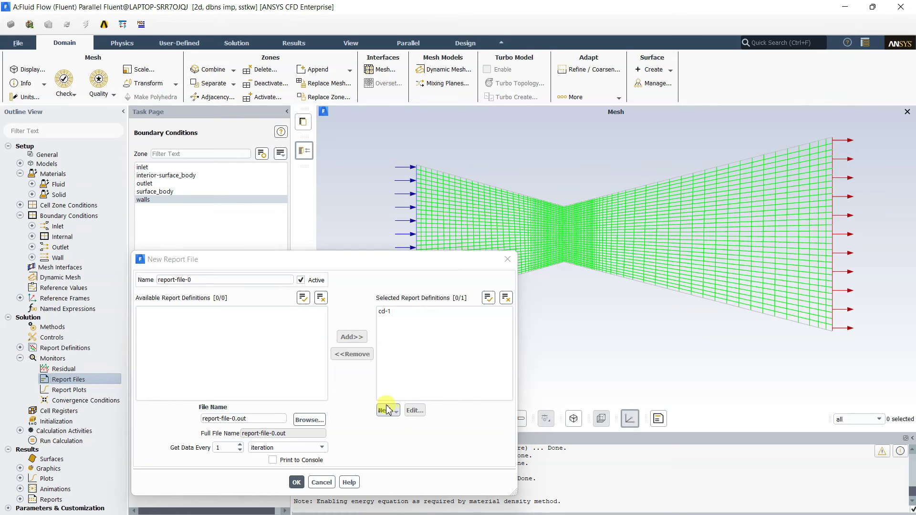
Edit the cd-1 drag report definition, deselect the walls zone in its Wall Zones and confirm.
{"action": "left_click", "coordinate": [384, 411]}
{"action": "left_click", "coordinate": [384, 312]}
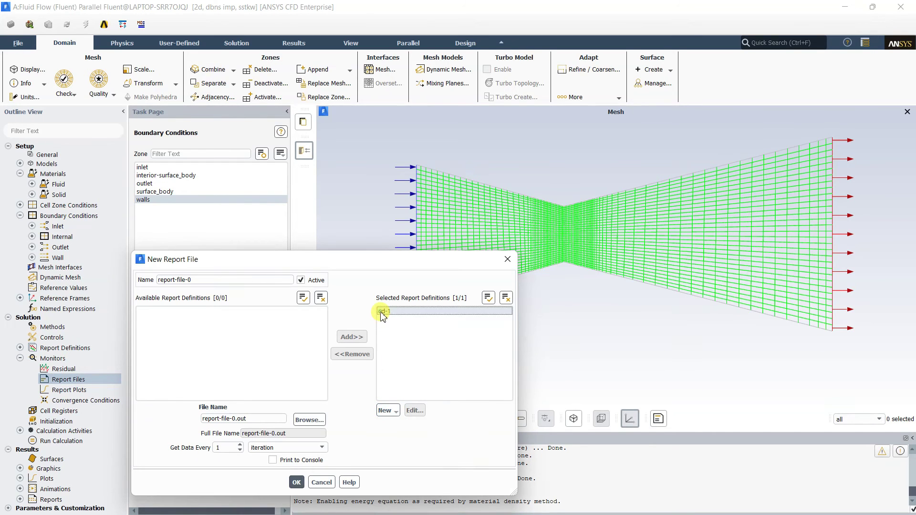
{"action": "left_click", "coordinate": [414, 411]}
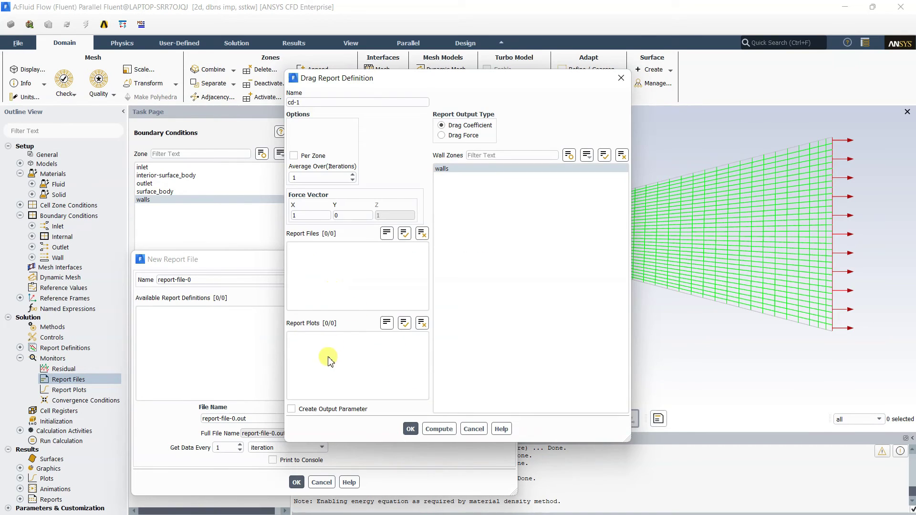
{"action": "left_click", "coordinate": [440, 170]}
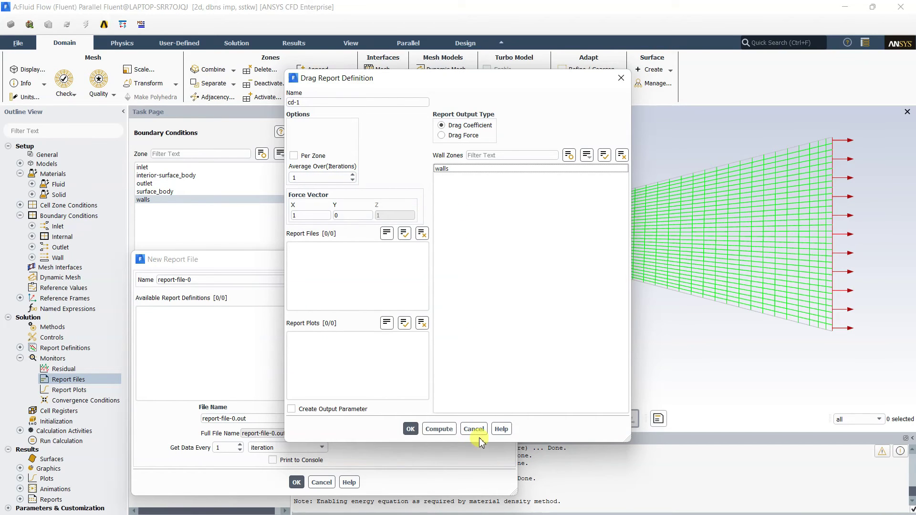
{"action": "left_click", "coordinate": [410, 429]}
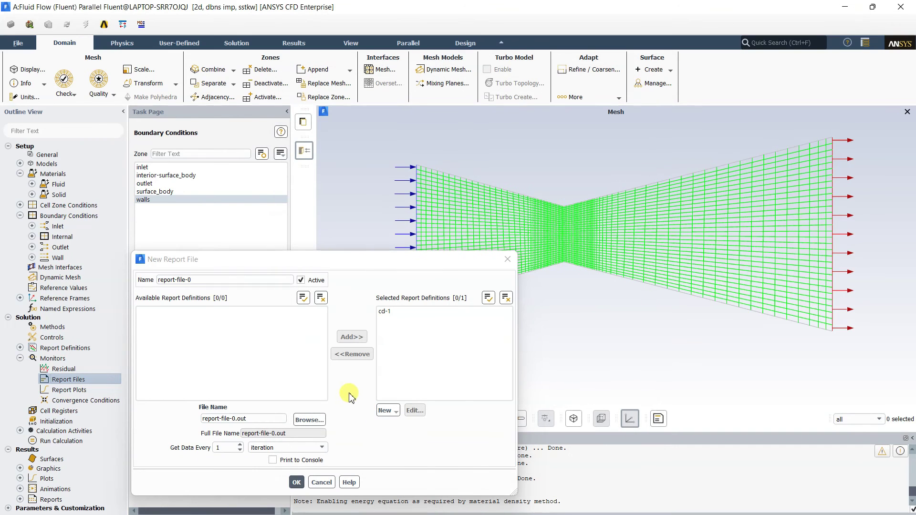
Enable Print to Console for report-file-0 and create the report file.
{"action": "left_click", "coordinate": [273, 461]}
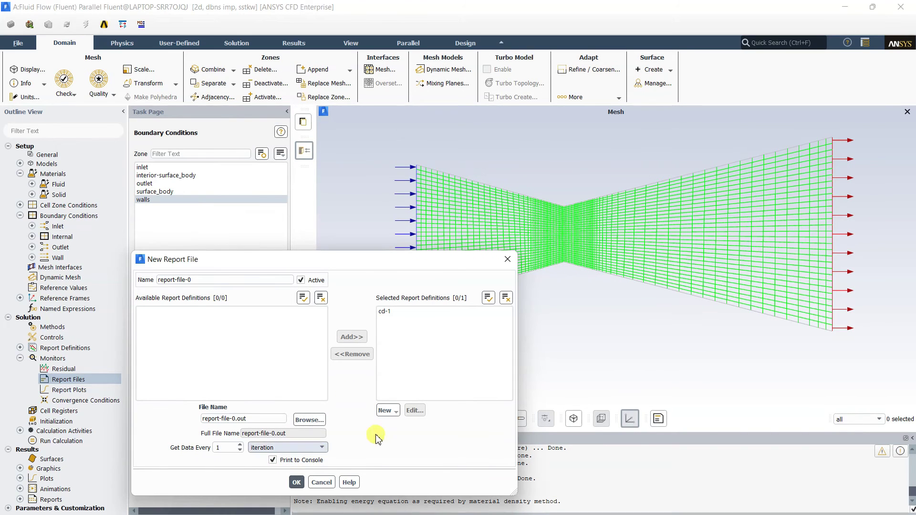
{"action": "left_click", "coordinate": [297, 483]}
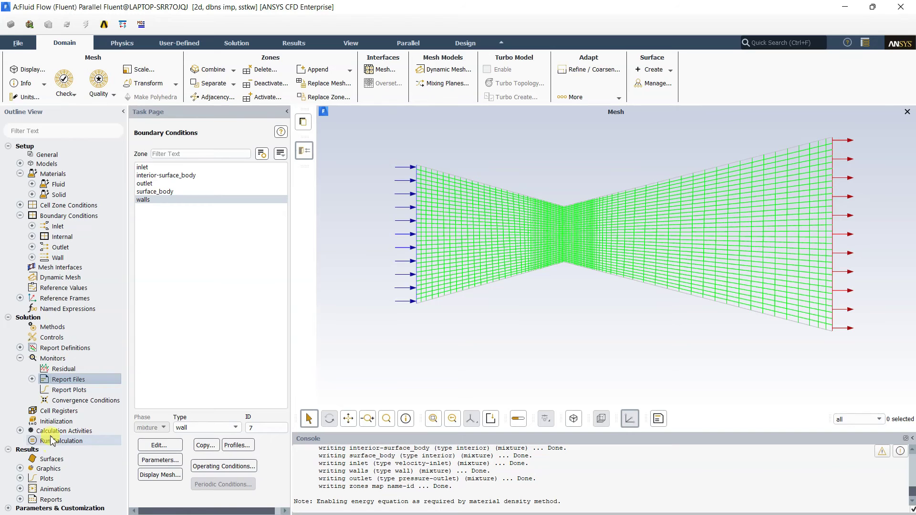
Initialize the solution with Standard Initialization, computing the initial values from the inlet.
{"action": "left_click", "coordinate": [46, 423]}
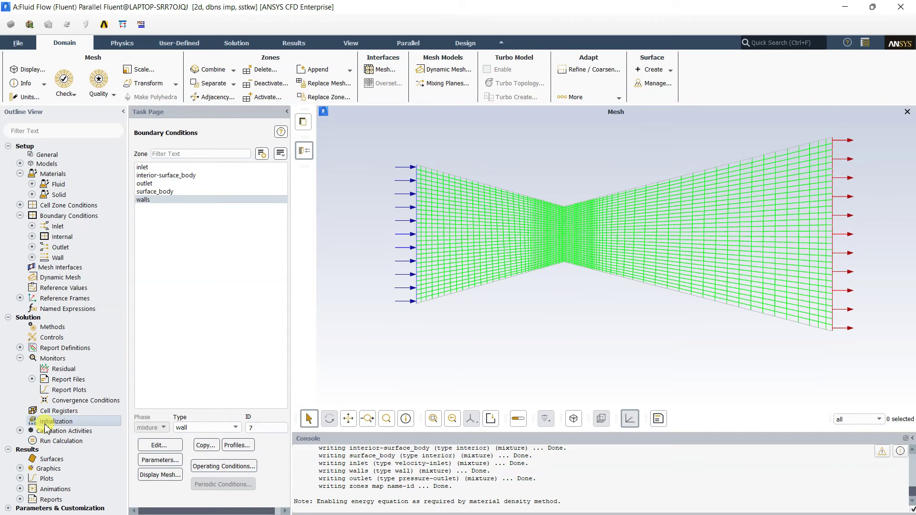
{"action": "double_click", "coordinate": [46, 423]}
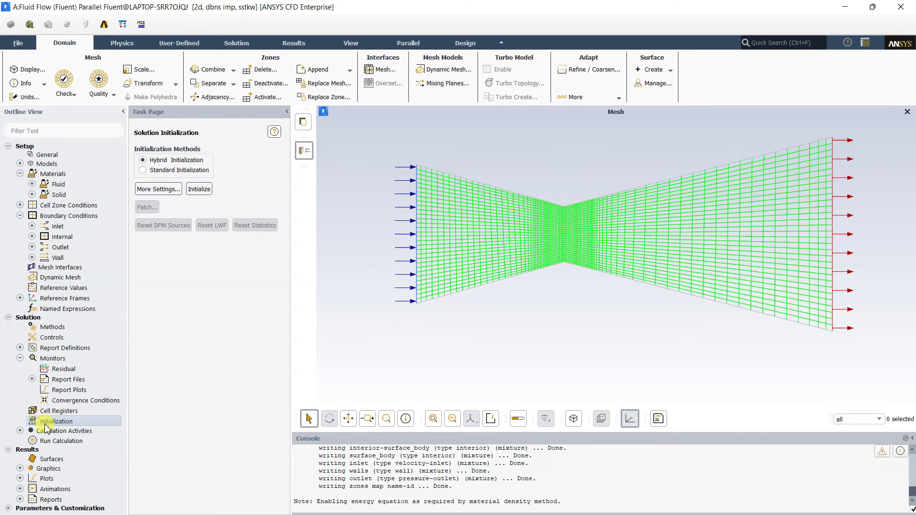
{"action": "left_click", "coordinate": [143, 171]}
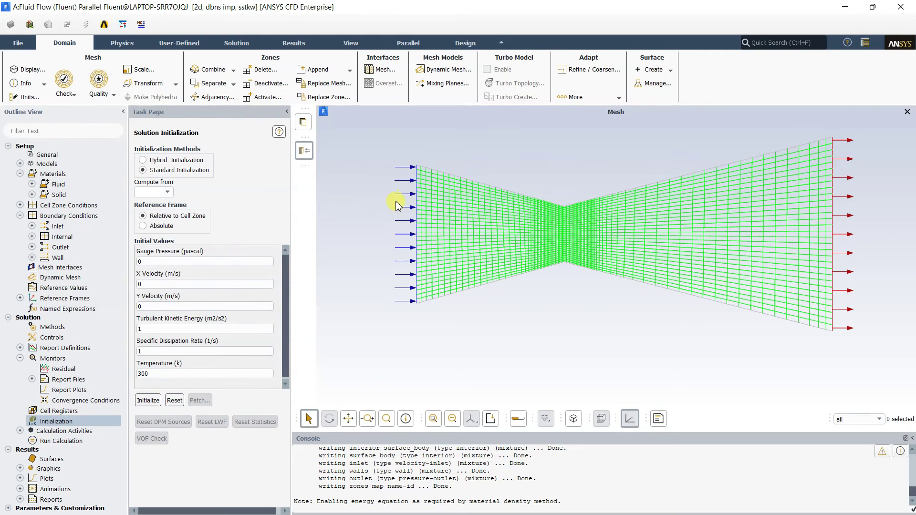
{"action": "left_click", "coordinate": [166, 193]}
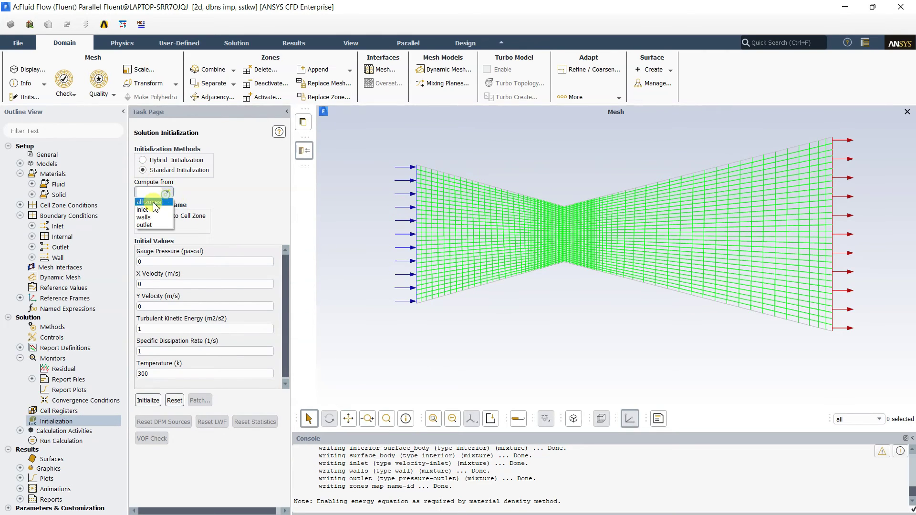
{"action": "left_click", "coordinate": [144, 209]}
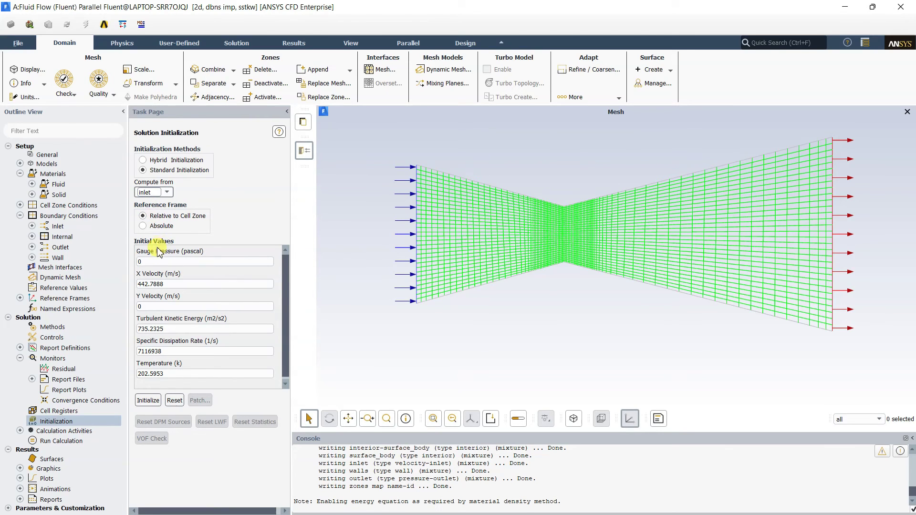
{"action": "left_click", "coordinate": [167, 284]}
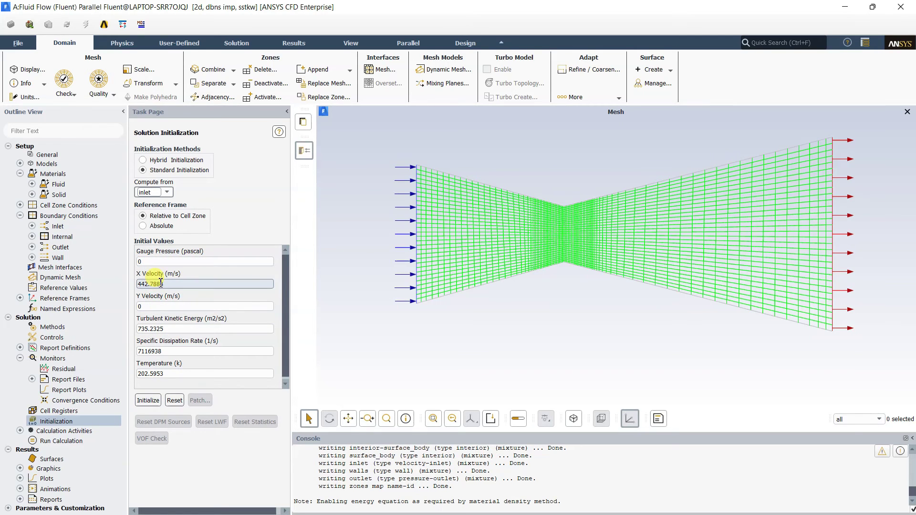
{"action": "left_click", "coordinate": [149, 401]}
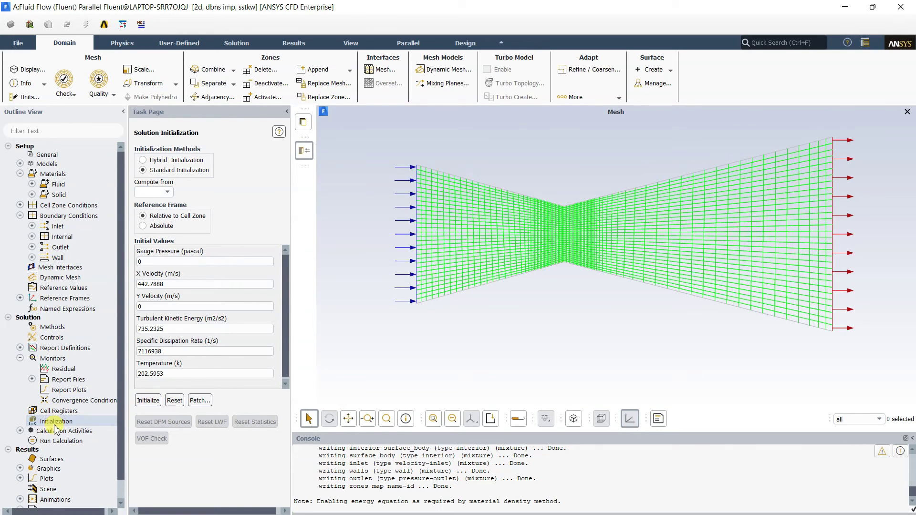
Set the number of iterations to 500, run the calculation and dismiss the completion notice.
{"action": "left_click", "coordinate": [51, 441]}
{"action": "double_click", "coordinate": [51, 443]}
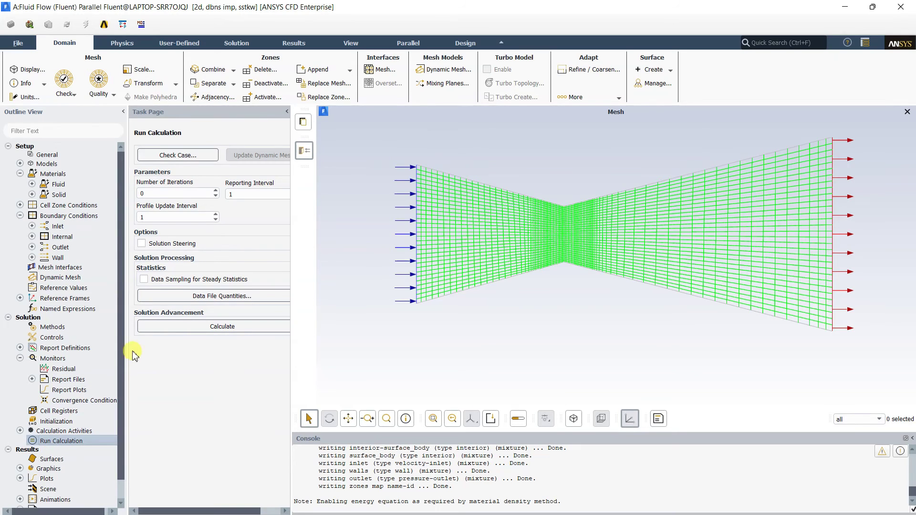
{"action": "left_click", "coordinate": [166, 193]}
{"action": "double_click", "coordinate": [142, 193]}
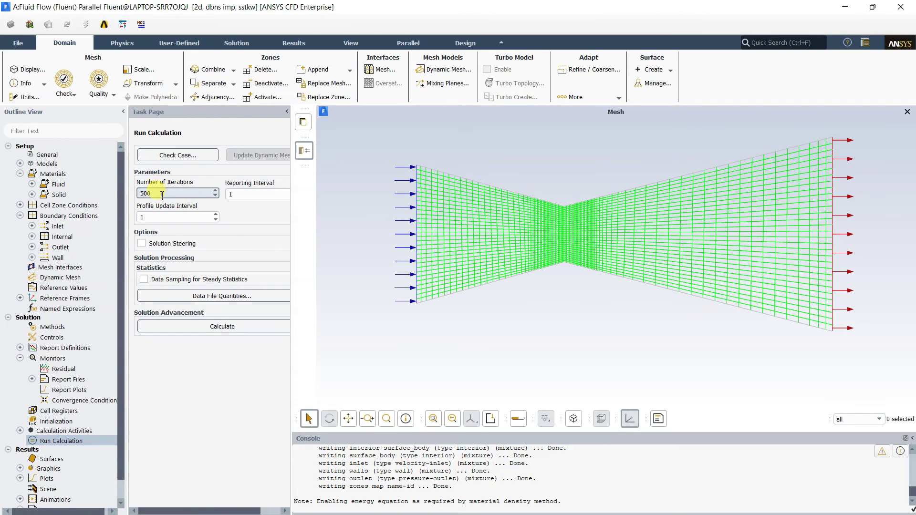
{"action": "left_click", "coordinate": [201, 329]}
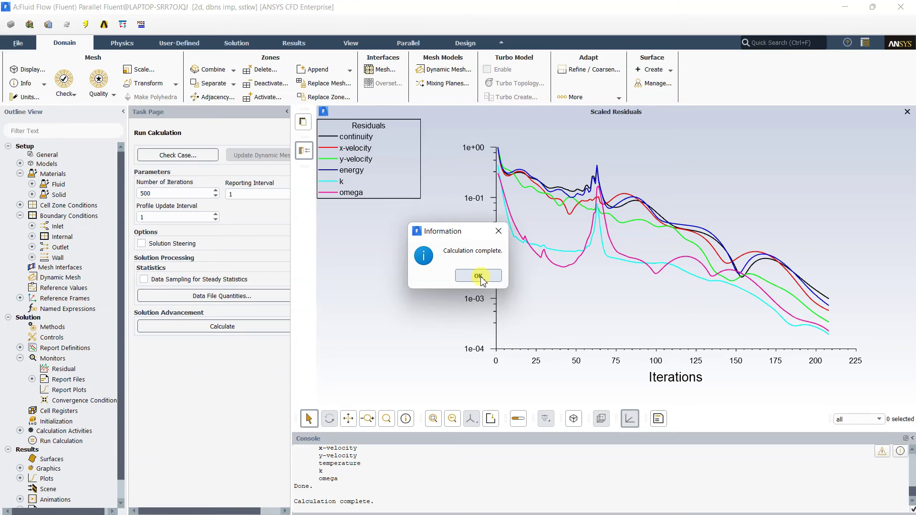
{"action": "left_click", "coordinate": [478, 276]}
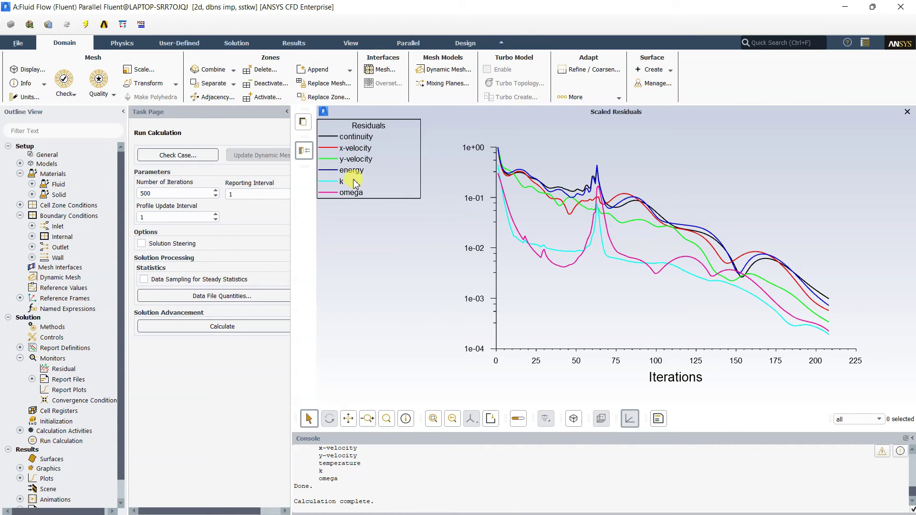
{"action": "left_click", "coordinate": [32, 379]}
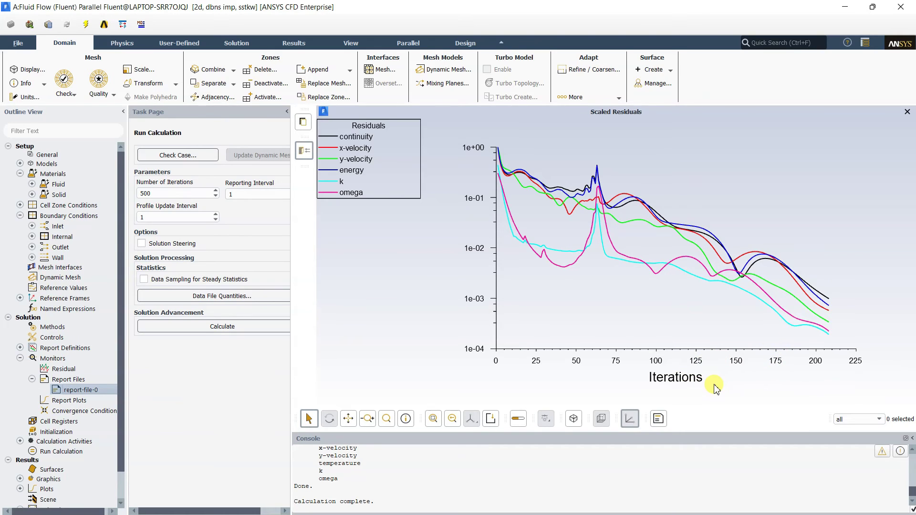
{"action": "double_click", "coordinate": [160, 193]}
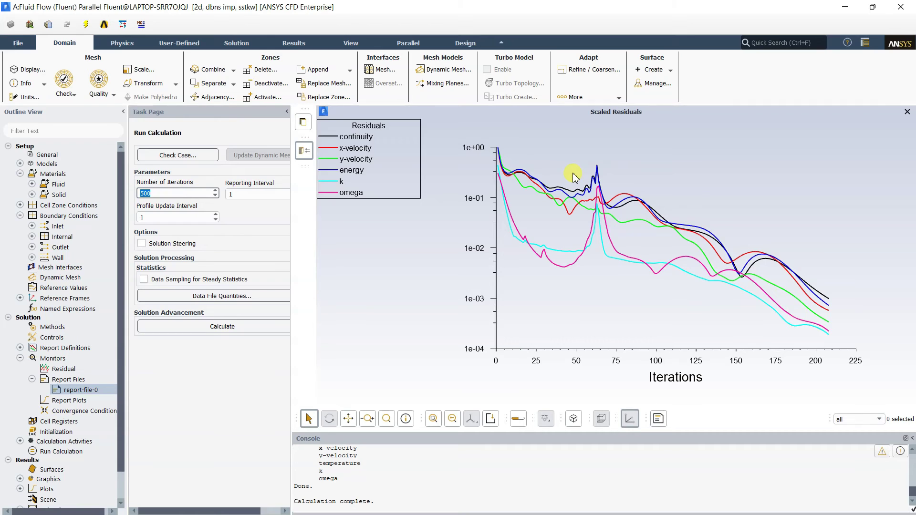
Review the general solver settings, list the physics models and confirm the Energy model with Energy Equation enabled.
{"action": "left_click", "coordinate": [35, 157]}
{"action": "left_click", "coordinate": [19, 163]}
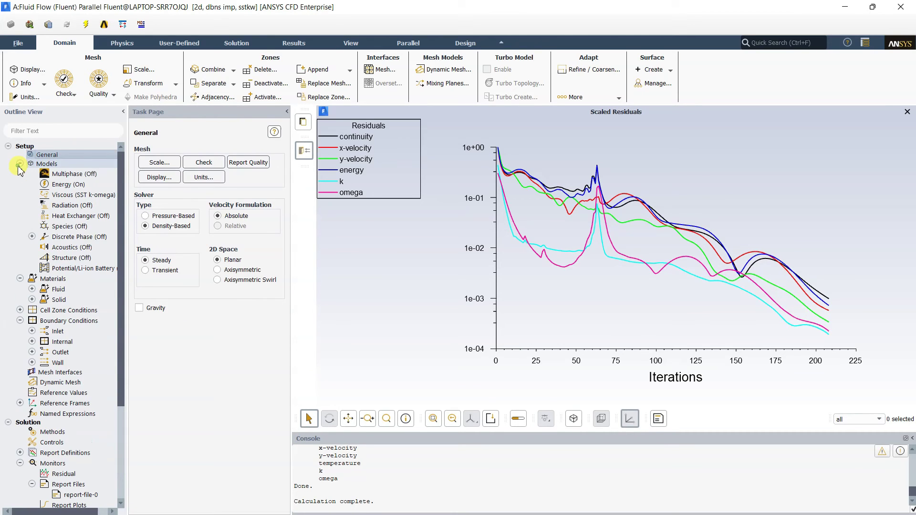
{"action": "left_click", "coordinate": [70, 185]}
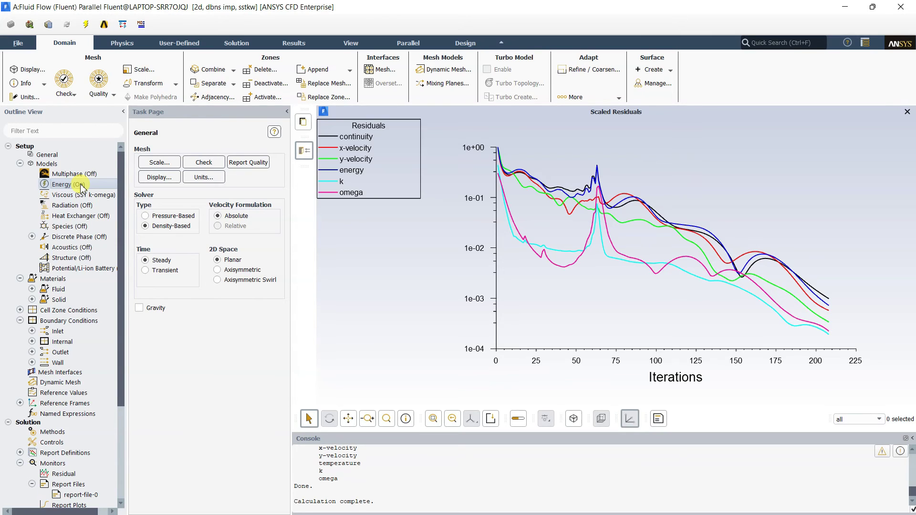
{"action": "double_click", "coordinate": [79, 186]}
{"action": "left_click", "coordinate": [146, 285]}
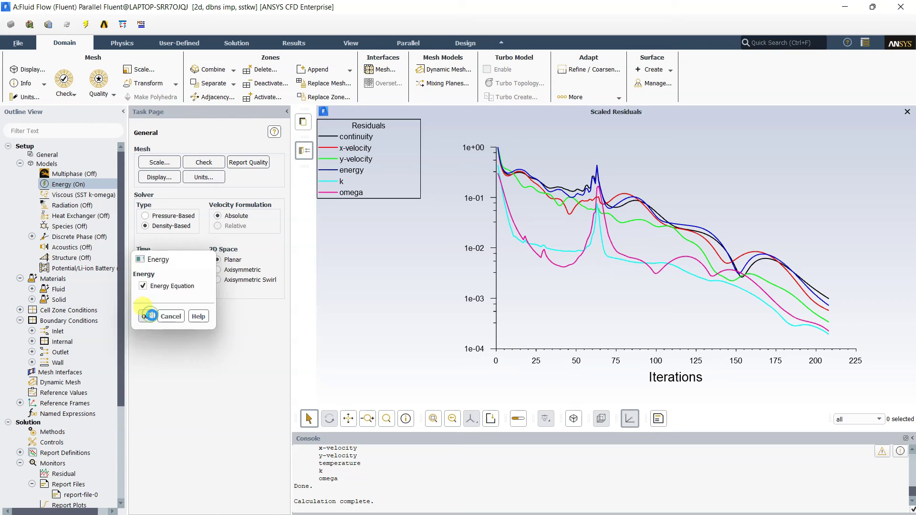
{"action": "left_click", "coordinate": [145, 316]}
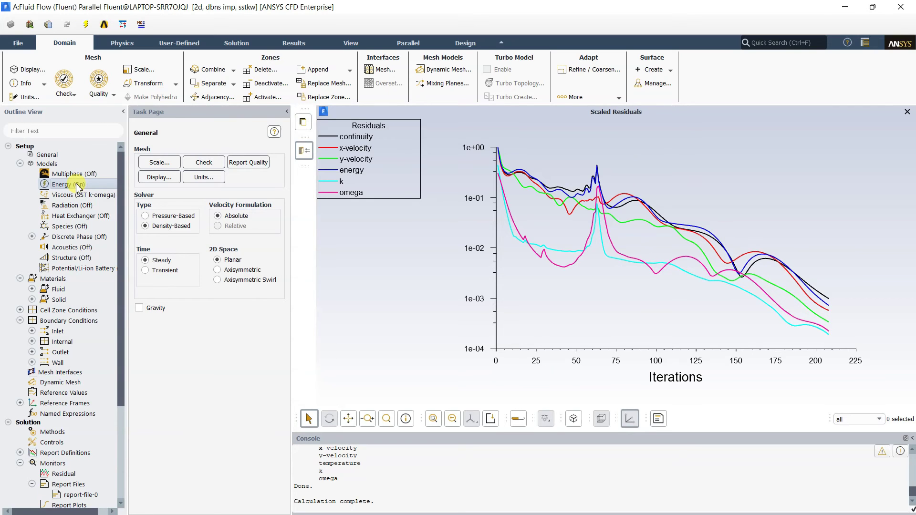
Run the calculation again, using the settings changes for the current calculation only, and dismiss the completion notice.
{"action": "scroll", "coordinate": [79, 191], "scroll_direction": "down", "scroll_amount": 4}
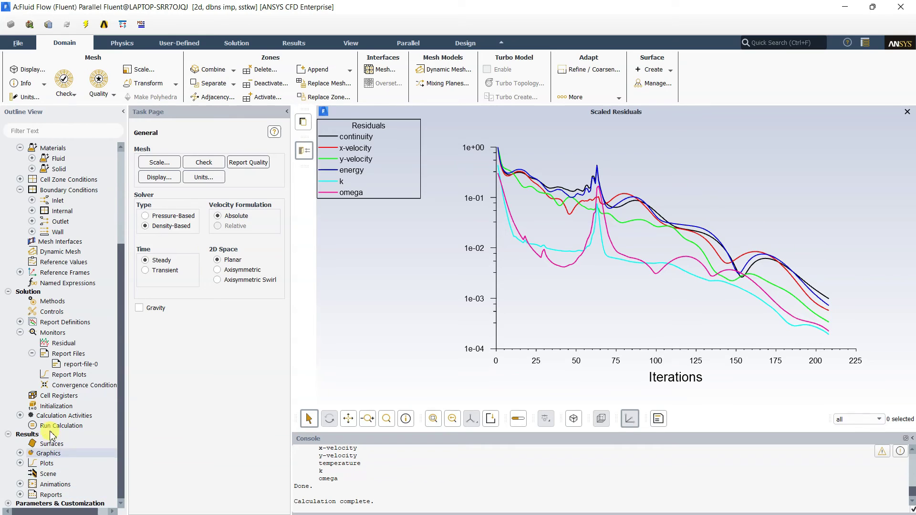
{"action": "left_click", "coordinate": [64, 425]}
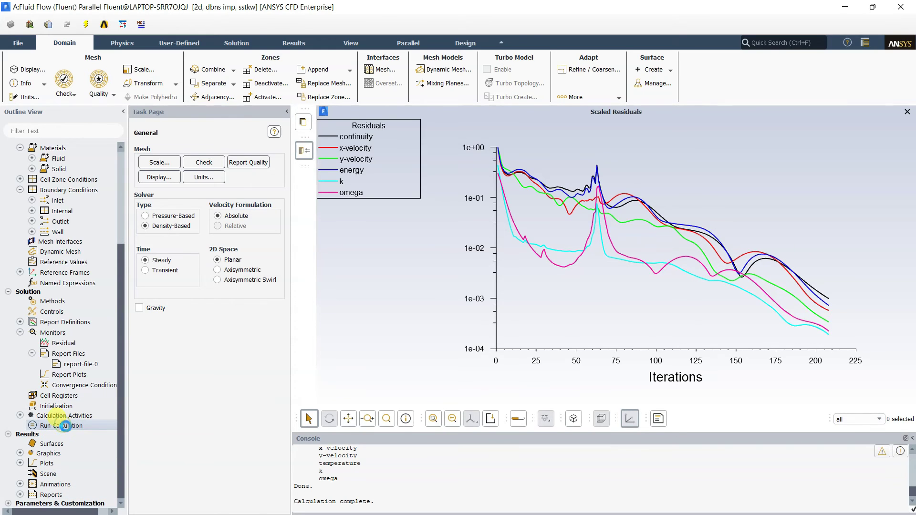
{"action": "left_click", "coordinate": [222, 328]}
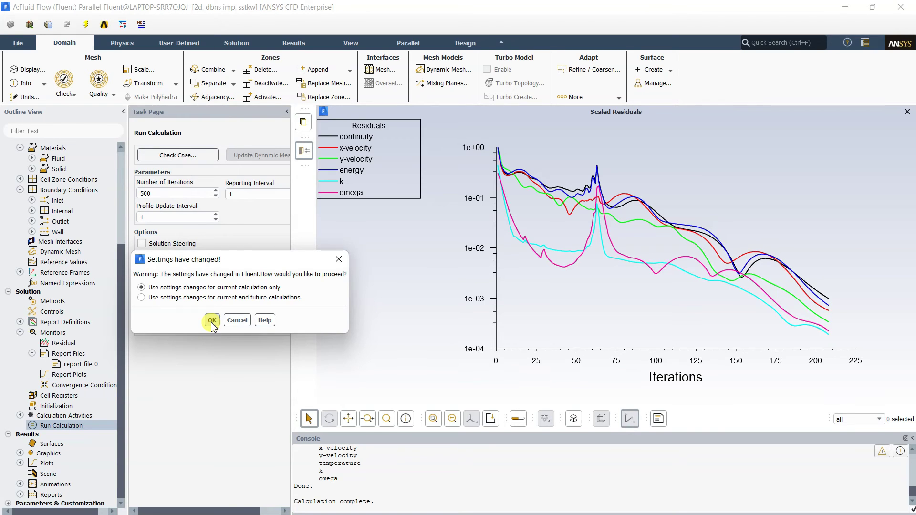
{"action": "left_click", "coordinate": [212, 320]}
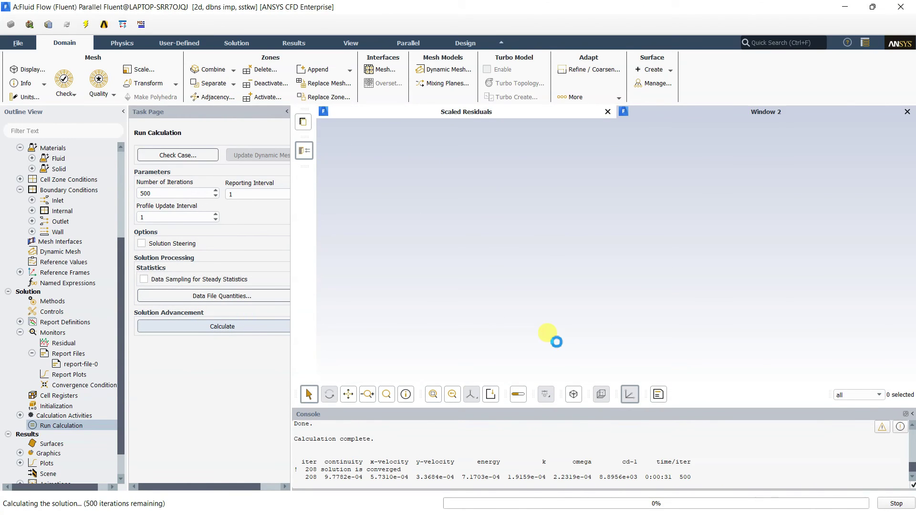
{"action": "left_click", "coordinate": [478, 277]}
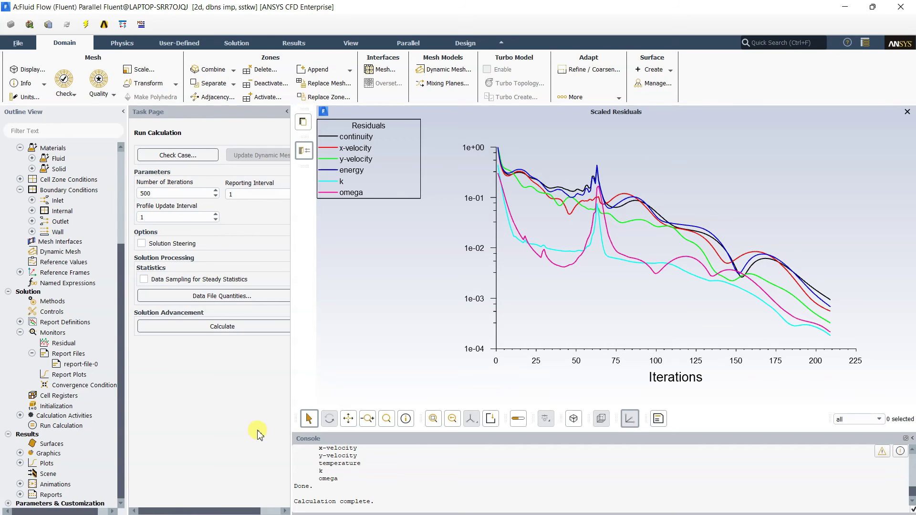
Start a new contour plot under the results graphics.
{"action": "left_click", "coordinate": [24, 435]}
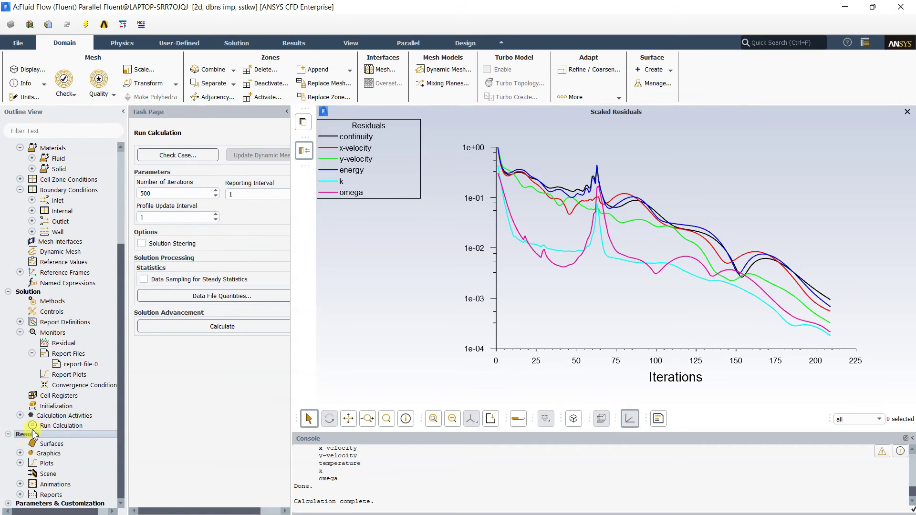
{"action": "left_click", "coordinate": [20, 454]}
{"action": "scroll", "coordinate": [53, 458], "scroll_direction": "down", "scroll_amount": 1}
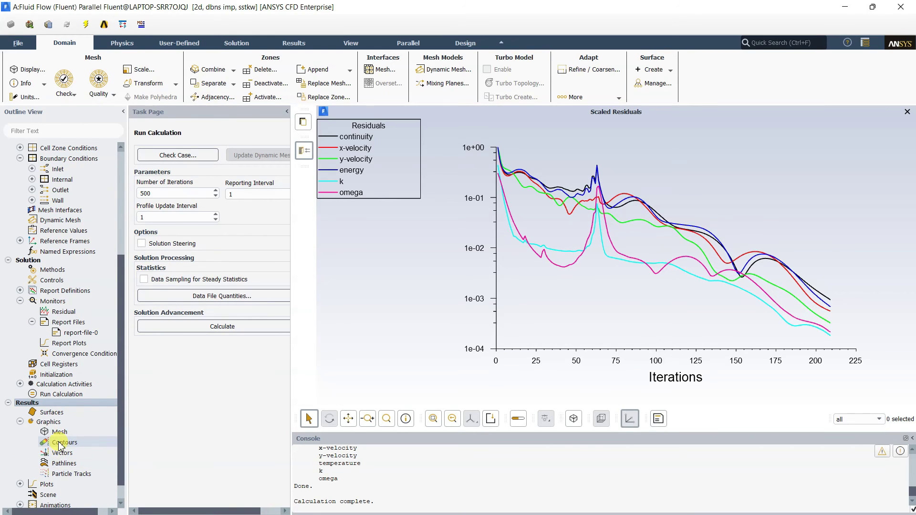
{"action": "double_click", "coordinate": [42, 403]}
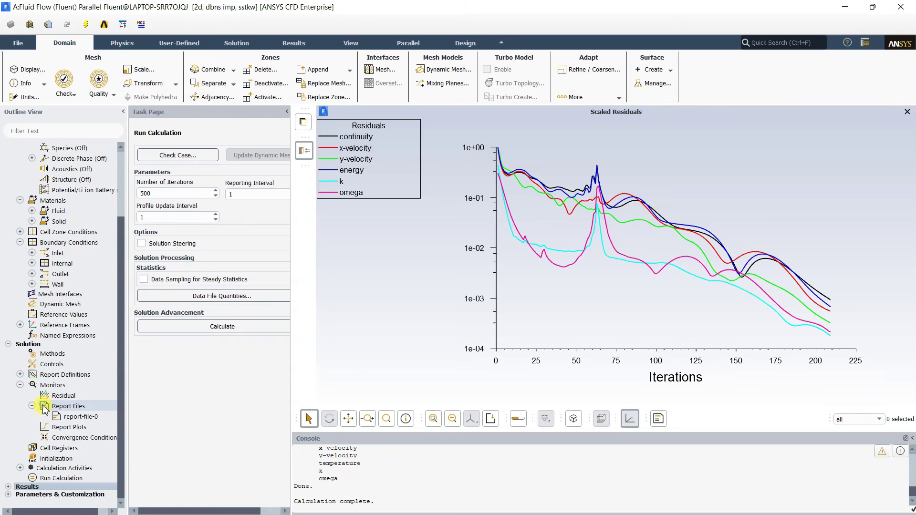
{"action": "left_click", "coordinate": [9, 486]}
{"action": "scroll", "coordinate": [25, 474], "scroll_direction": "down", "scroll_amount": 2}
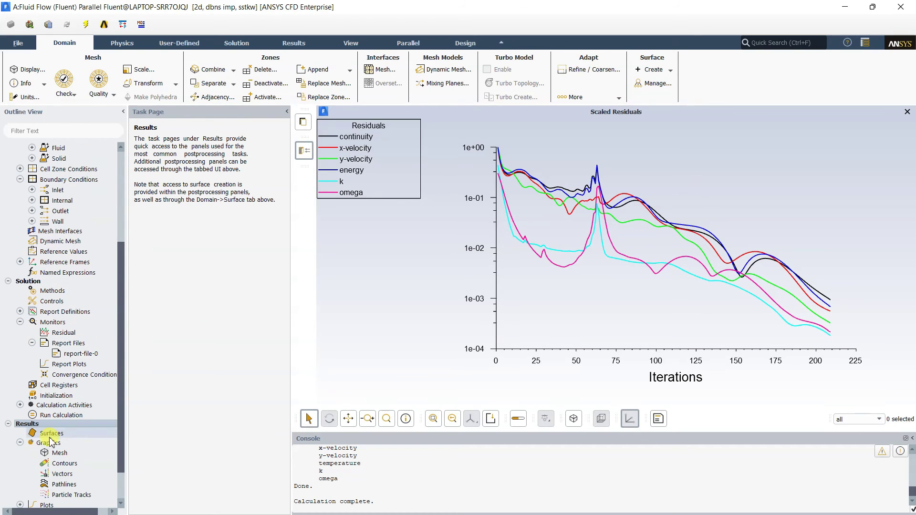
{"action": "left_click", "coordinate": [61, 465]}
{"action": "right_click", "coordinate": [61, 467]}
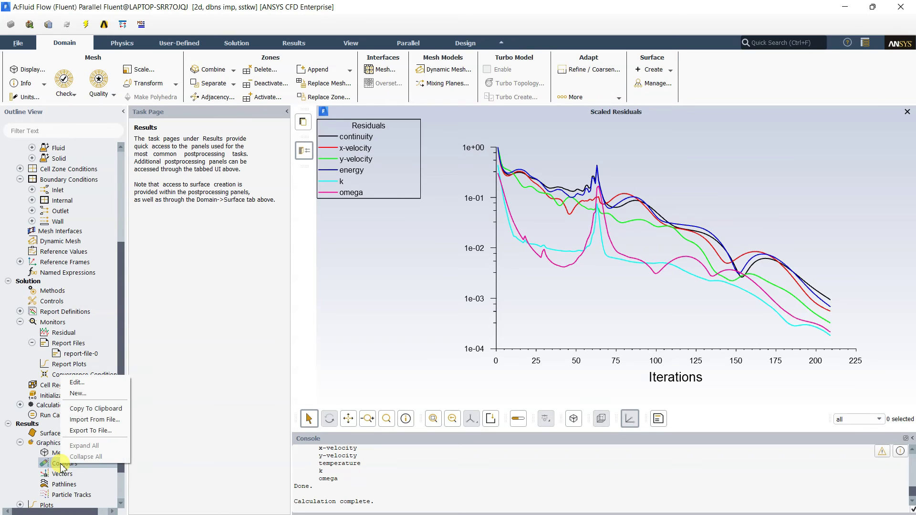
{"action": "left_click", "coordinate": [81, 399]}
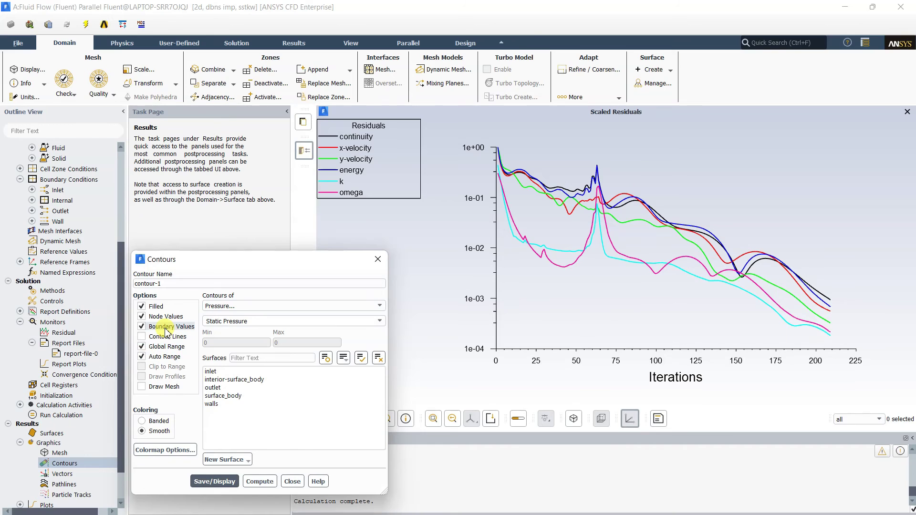
Define unfilled static pressure contours on all surfaces, compute their range, save and display them, and close the contour settings.
{"action": "left_click", "coordinate": [142, 307]}
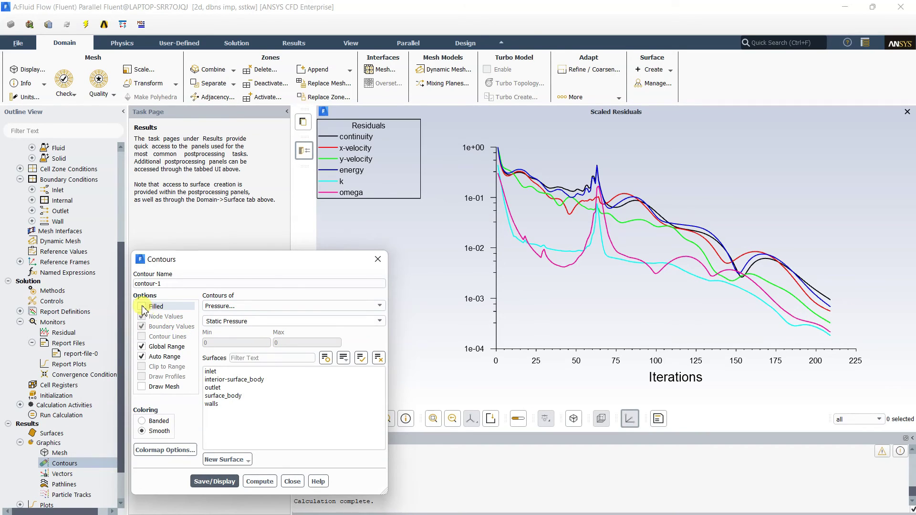
{"action": "left_click", "coordinate": [362, 358]}
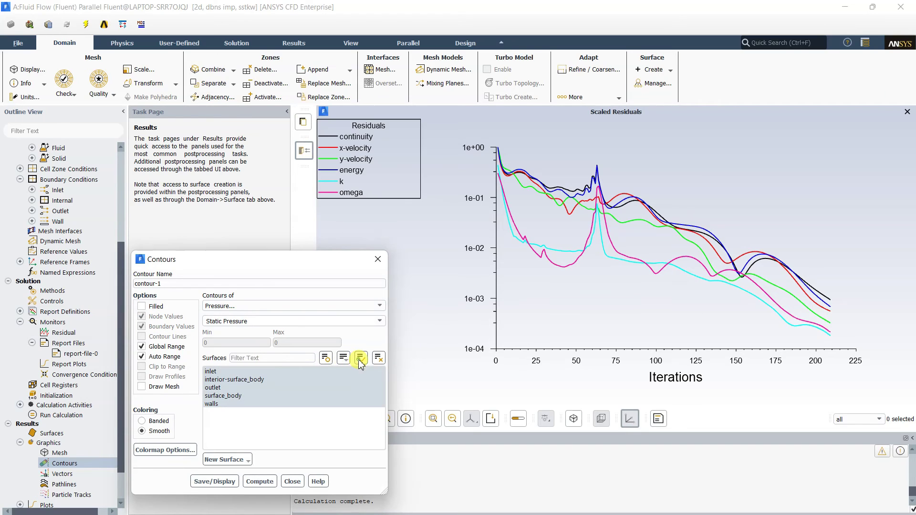
{"action": "left_click", "coordinate": [264, 480]}
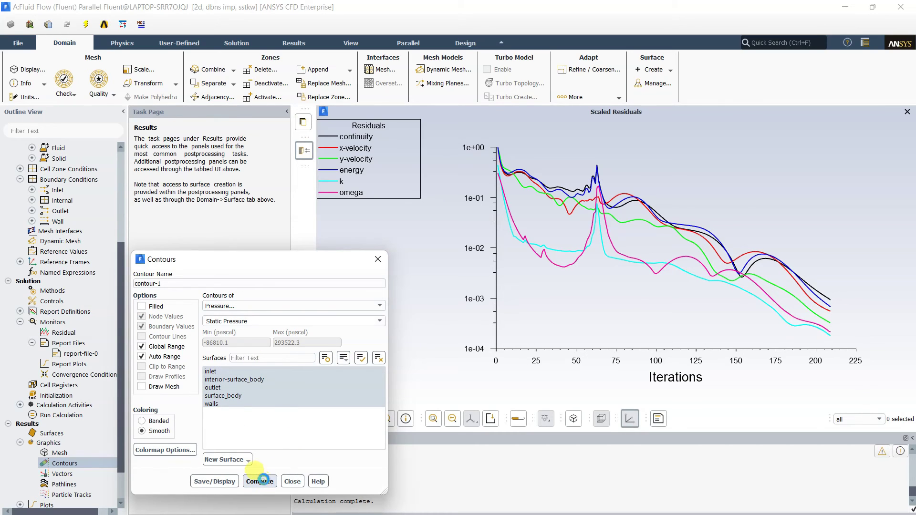
{"action": "left_click", "coordinate": [205, 482]}
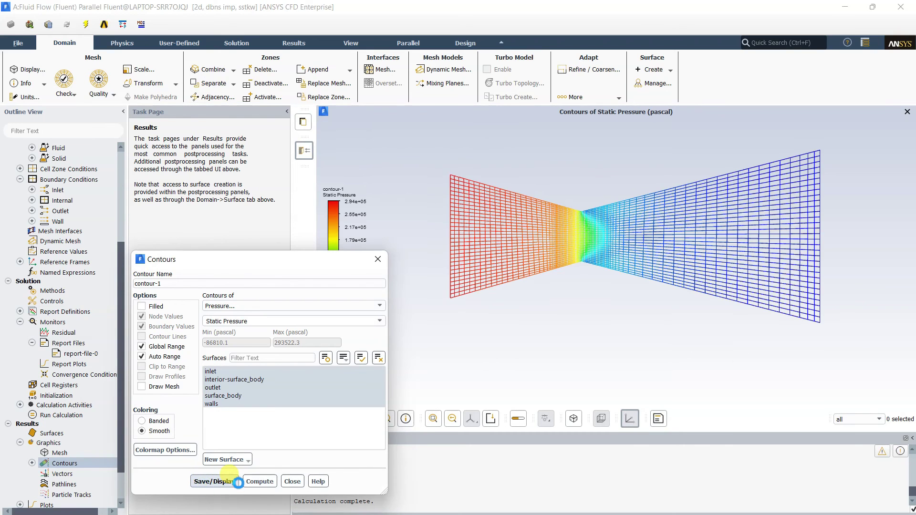
{"action": "left_click", "coordinate": [293, 482]}
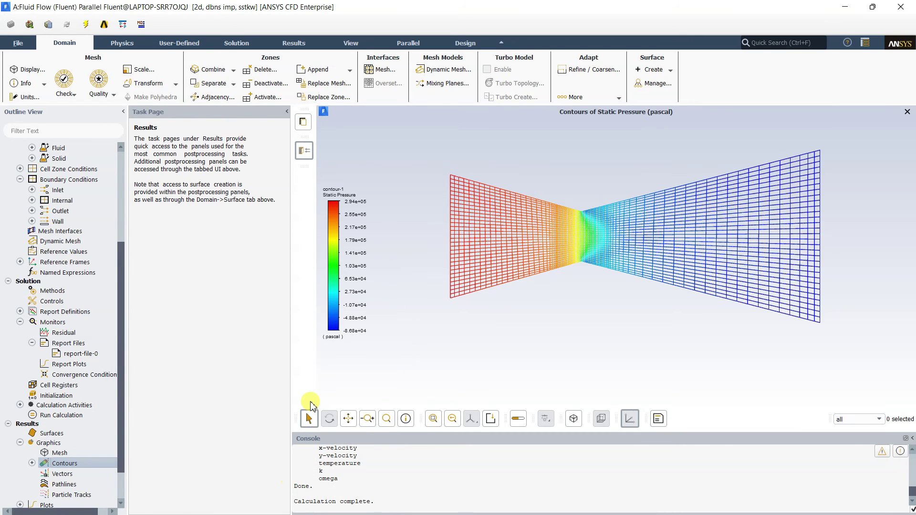
Review the settings of contour-1 under the results contours, and close them unchanged.
{"action": "scroll", "coordinate": [421, 298], "scroll_direction": "down", "scroll_amount": 1}
{"action": "scroll", "coordinate": [421, 298], "scroll_direction": "up", "scroll_amount": 2}
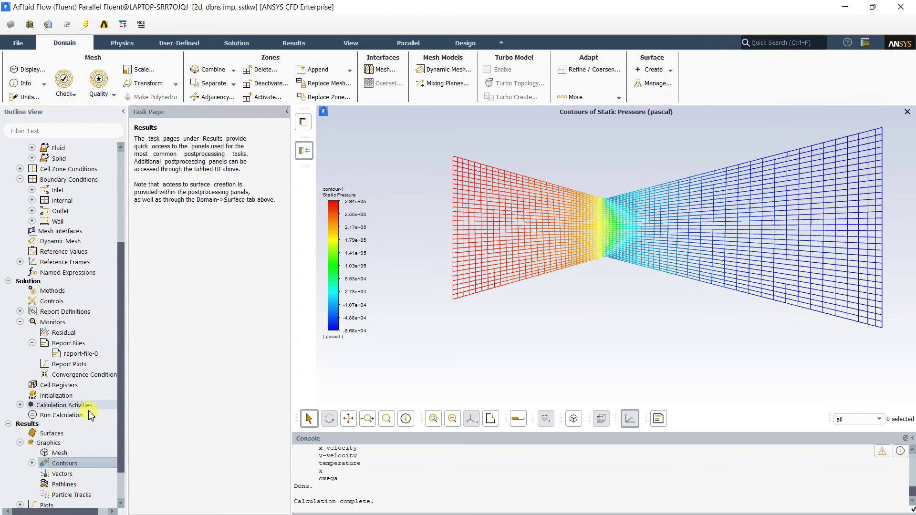
{"action": "left_click", "coordinate": [32, 464]}
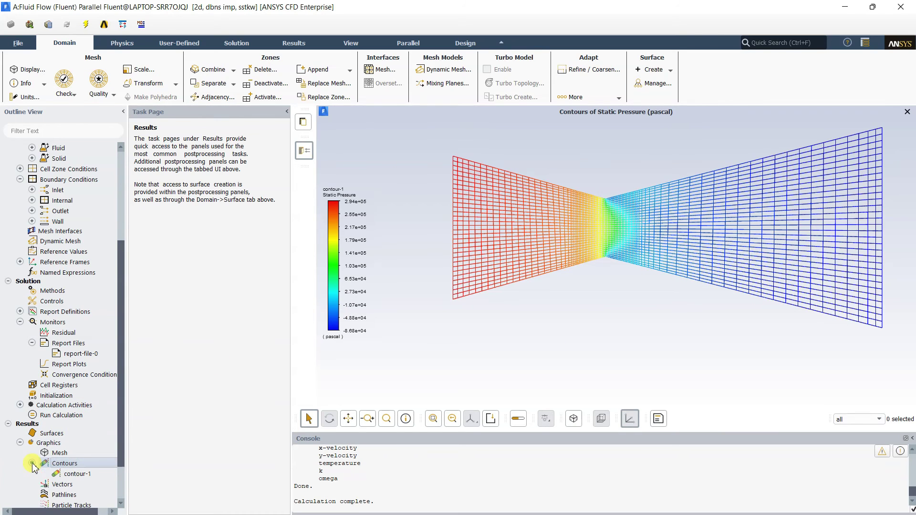
{"action": "right_click", "coordinate": [72, 473]}
{"action": "left_click", "coordinate": [96, 372]}
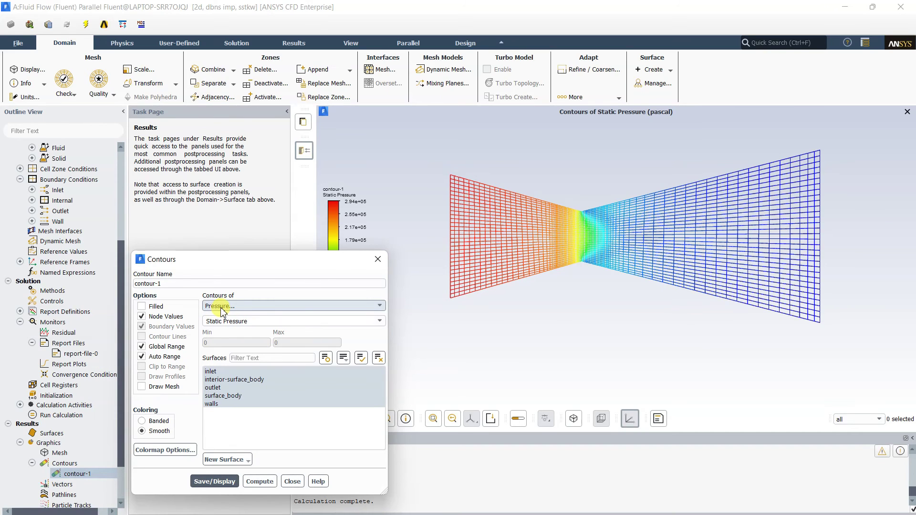
{"action": "left_click", "coordinate": [292, 482]}
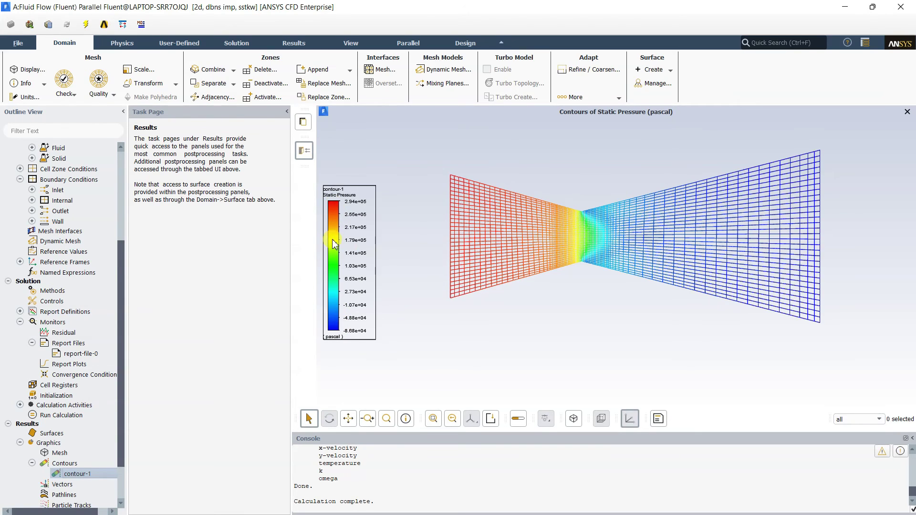
Examine the static pressure contours along the nozzle, from the inlet through the throat to the outlet, against the colour scale.
{"action": "scroll", "coordinate": [520, 252], "scroll_direction": "up", "scroll_amount": 1}
{"action": "scroll", "coordinate": [515, 239], "scroll_direction": "up", "scroll_amount": 1}
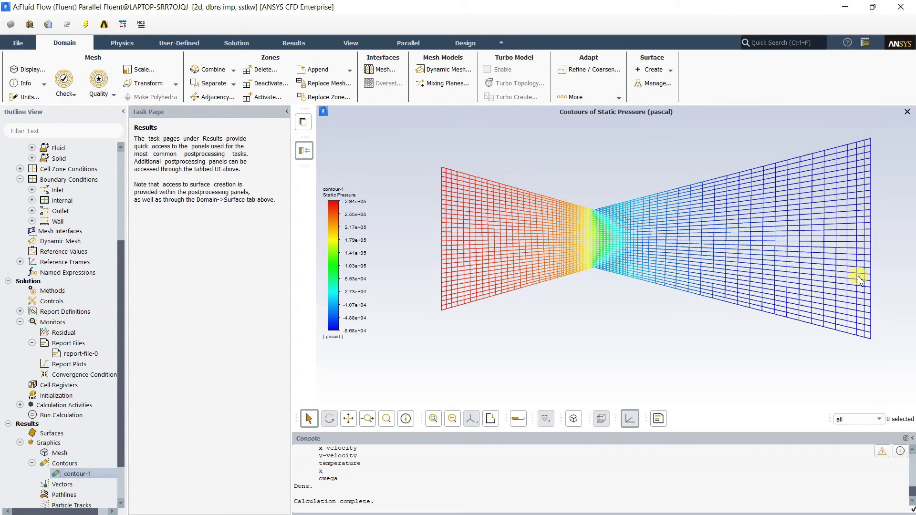
{"action": "scroll", "coordinate": [456, 281], "scroll_direction": "down", "scroll_amount": 1}
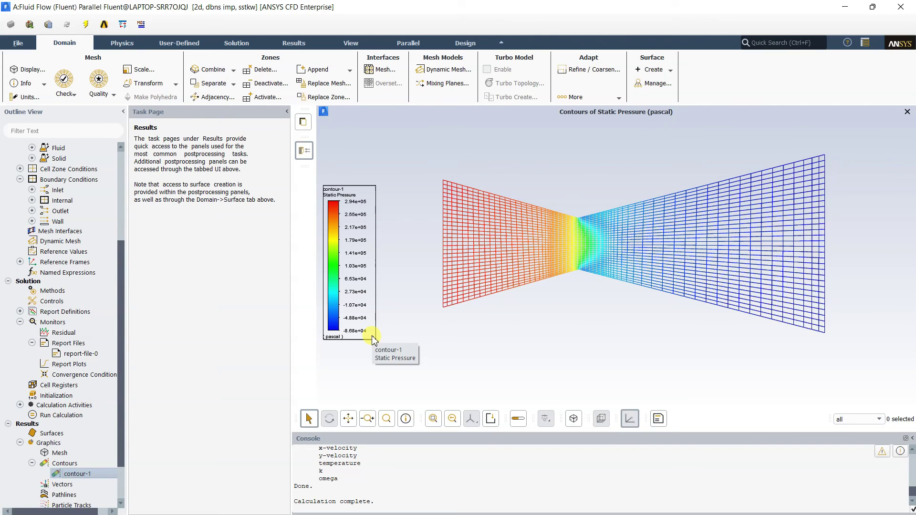
{"action": "left_click_drag", "start_coordinate": [572, 326], "coordinate": [668, 260]}
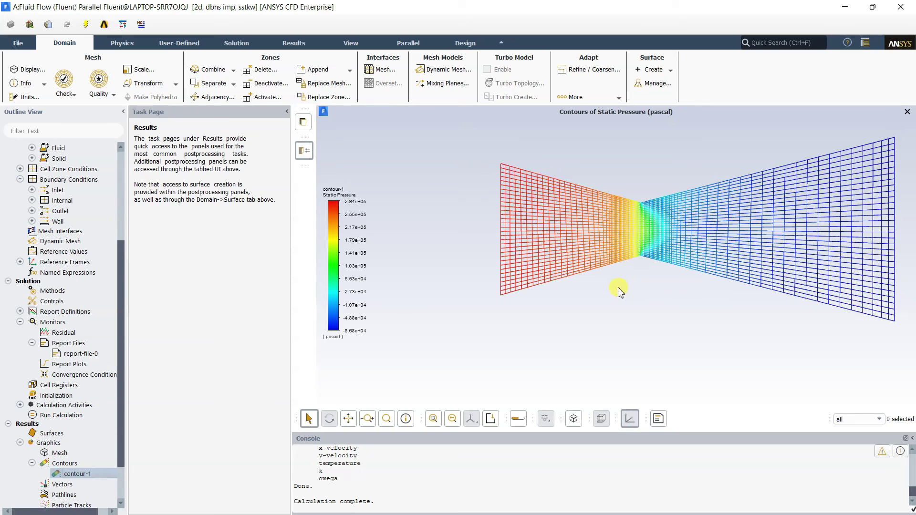
{"action": "left_click", "coordinate": [349, 419]}
{"action": "left_click_drag", "start_coordinate": [588, 317], "coordinate": [531, 337]}
{"action": "left_click", "coordinate": [349, 421]}
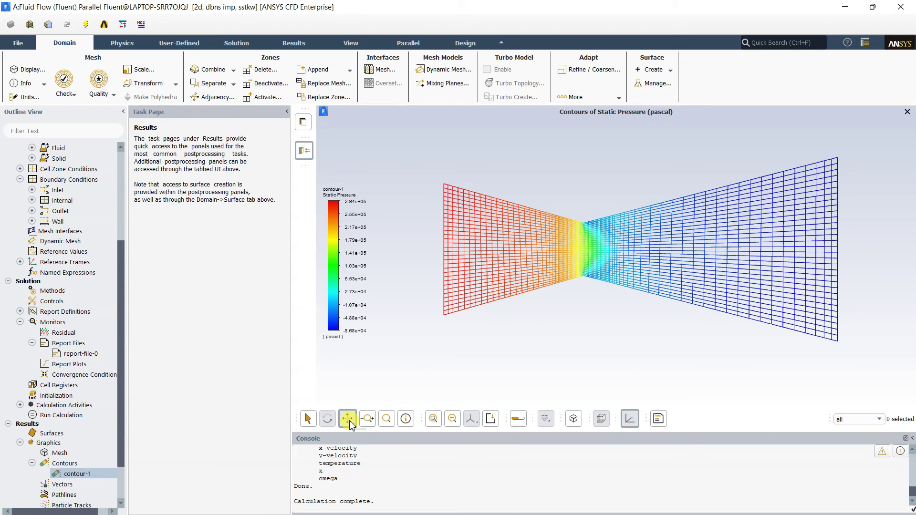
{"action": "left_click_drag", "start_coordinate": [560, 311], "coordinate": [529, 326]}
{"action": "scroll", "coordinate": [528, 327], "scroll_direction": "up", "scroll_amount": 3}
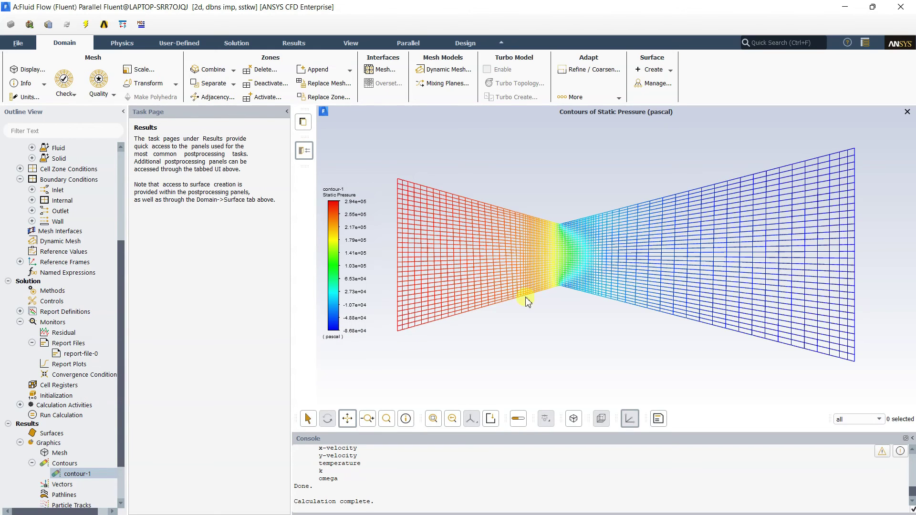
{"action": "scroll", "coordinate": [557, 239], "scroll_direction": "up", "scroll_amount": 5}
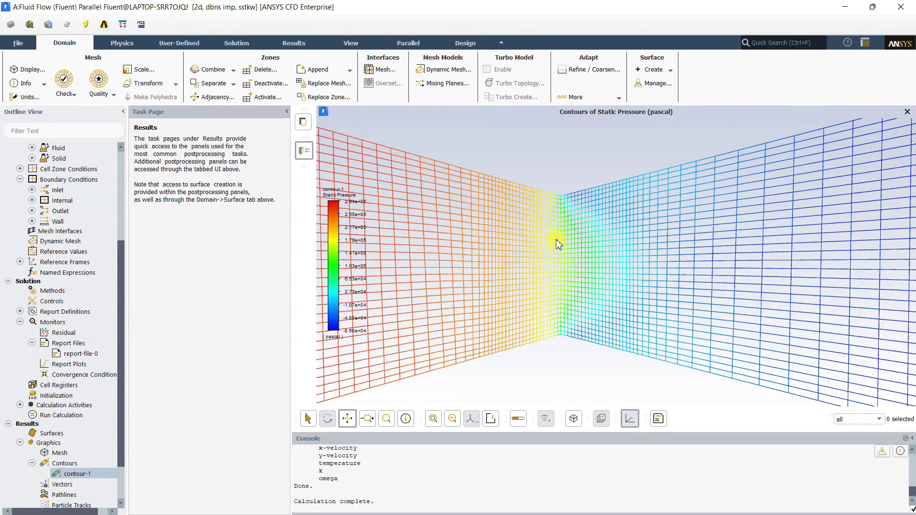
{"action": "scroll", "coordinate": [612, 251], "scroll_direction": "down", "scroll_amount": 5}
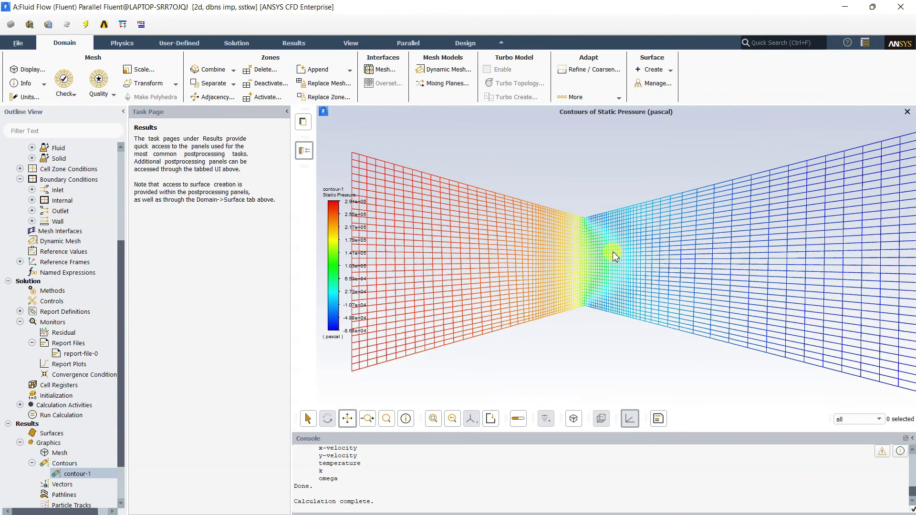
{"action": "scroll", "coordinate": [645, 248], "scroll_direction": "up", "scroll_amount": 1}
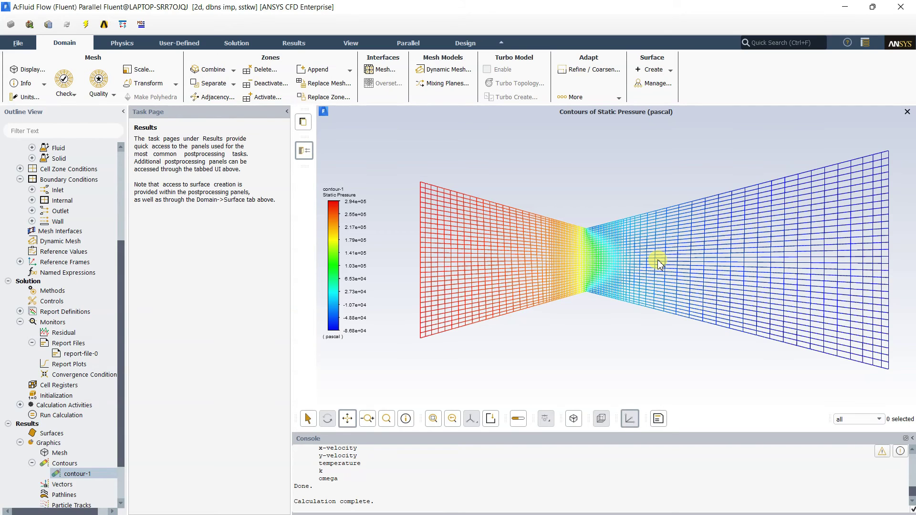
Review the picture-saving options with JPEG chosen as the format, and close them without saving a picture.
{"action": "left_click", "coordinate": [303, 123]}
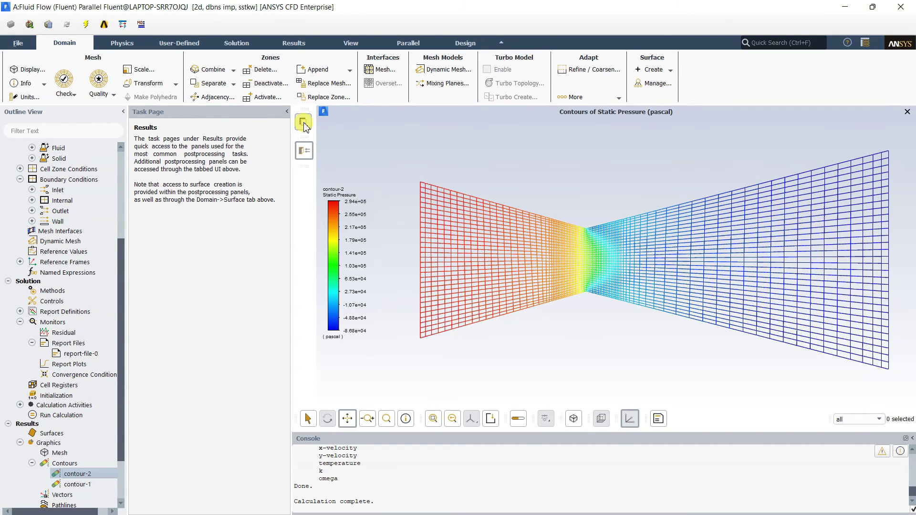
{"action": "left_click", "coordinate": [491, 422]}
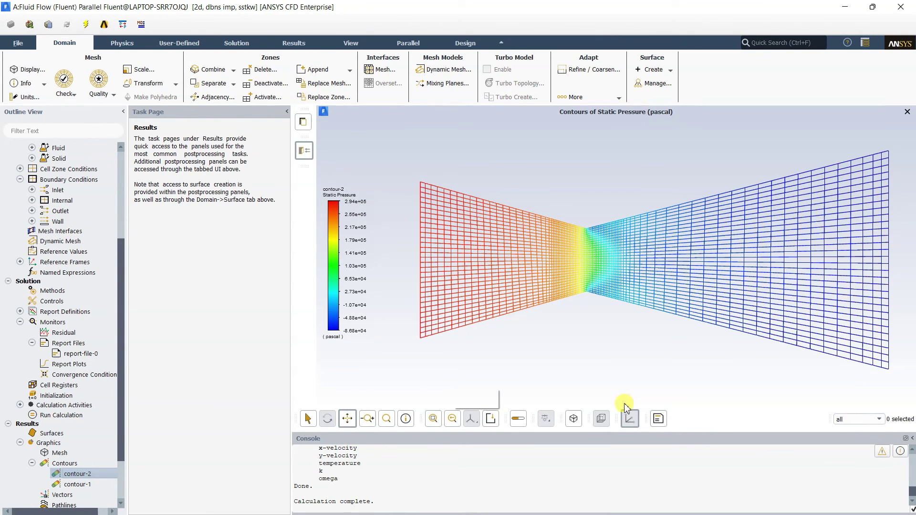
{"action": "left_click", "coordinate": [491, 420]}
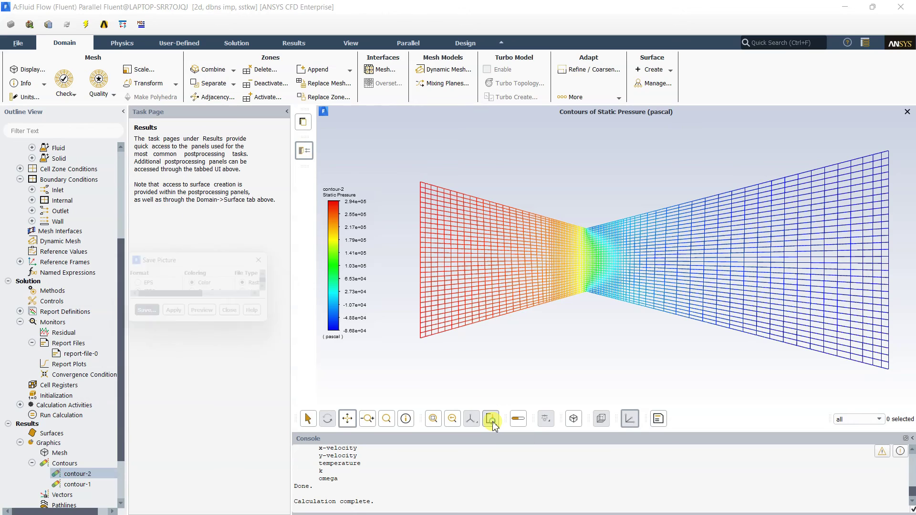
{"action": "left_click", "coordinate": [149, 295]}
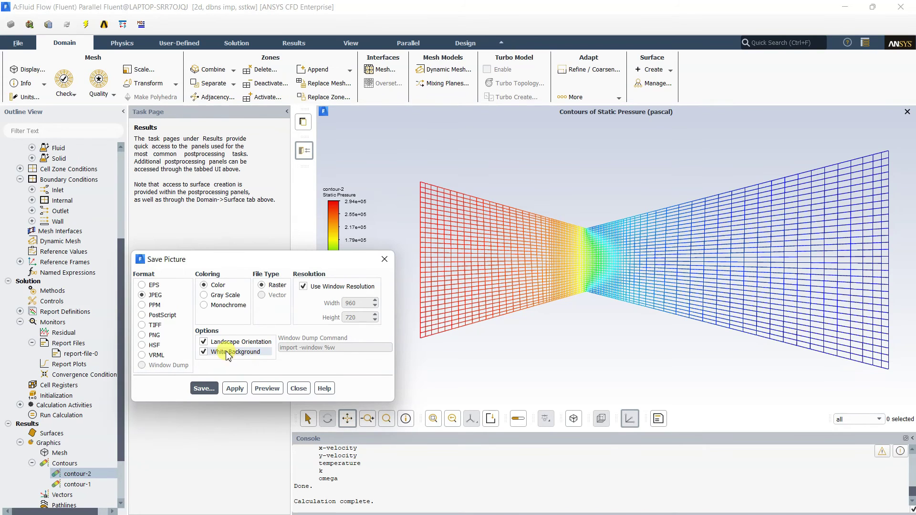
{"action": "left_click", "coordinate": [297, 389]}
Create a filled Mach Number contour from the Velocity category on all surfaces, save and display it, and close the contour settings.
{"action": "scroll", "coordinate": [63, 435], "scroll_direction": "down", "scroll_amount": 1}
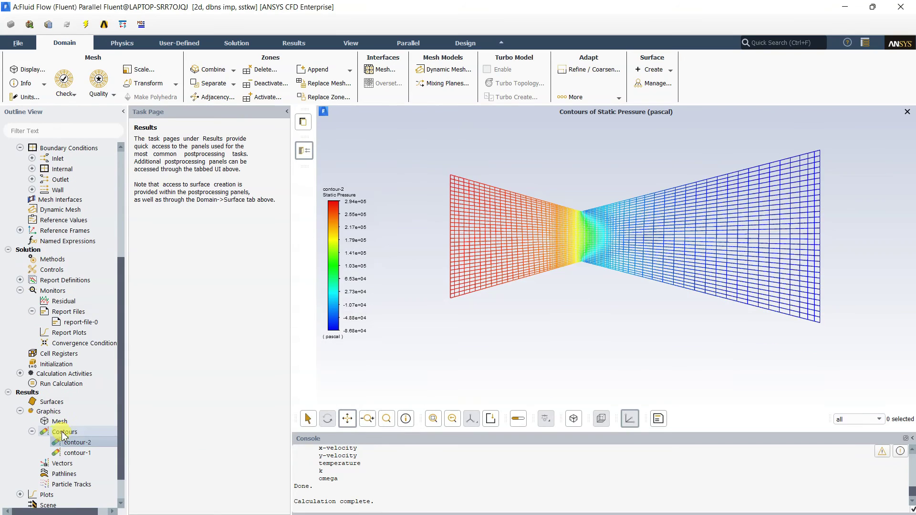
{"action": "right_click", "coordinate": [60, 434]}
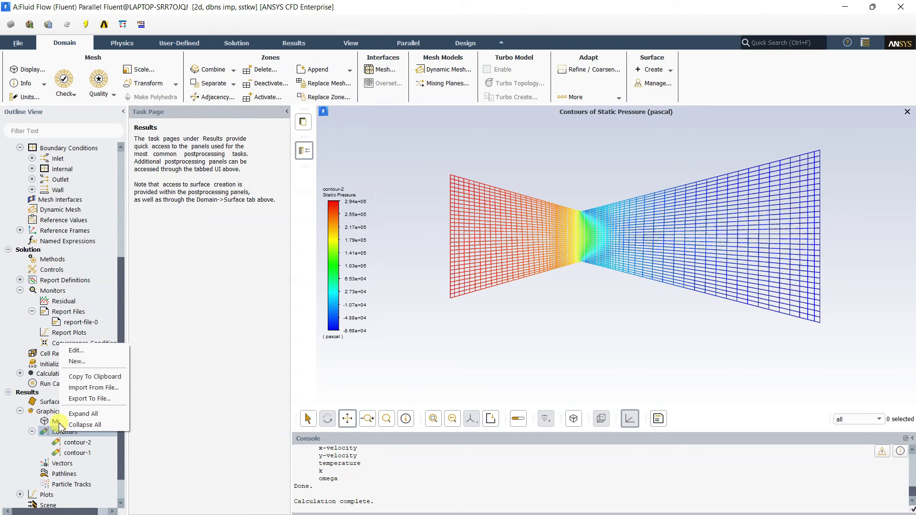
{"action": "left_click", "coordinate": [77, 364]}
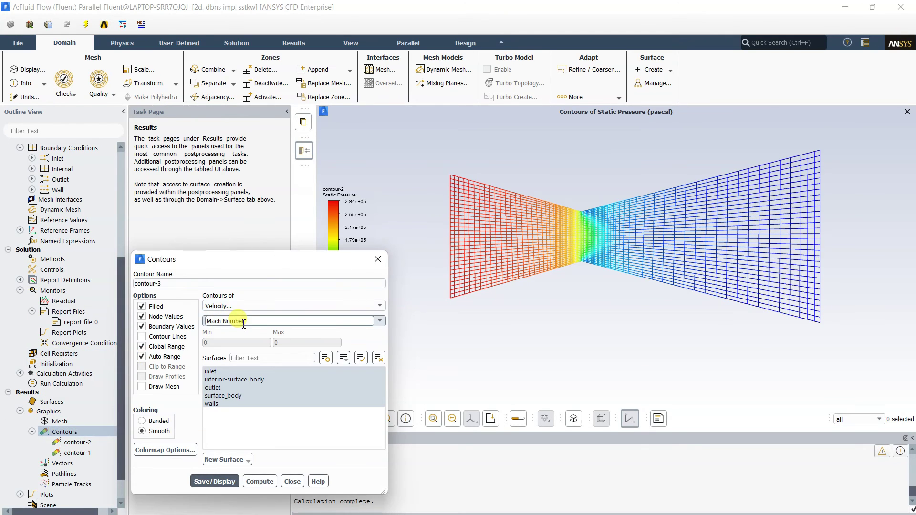
{"action": "triple_click", "coordinate": [143, 283]}
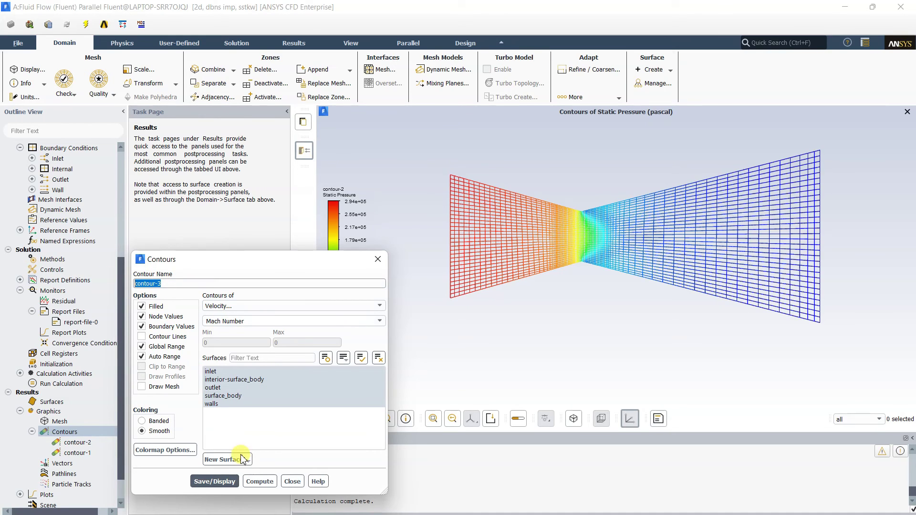
{"action": "left_click", "coordinate": [220, 482]}
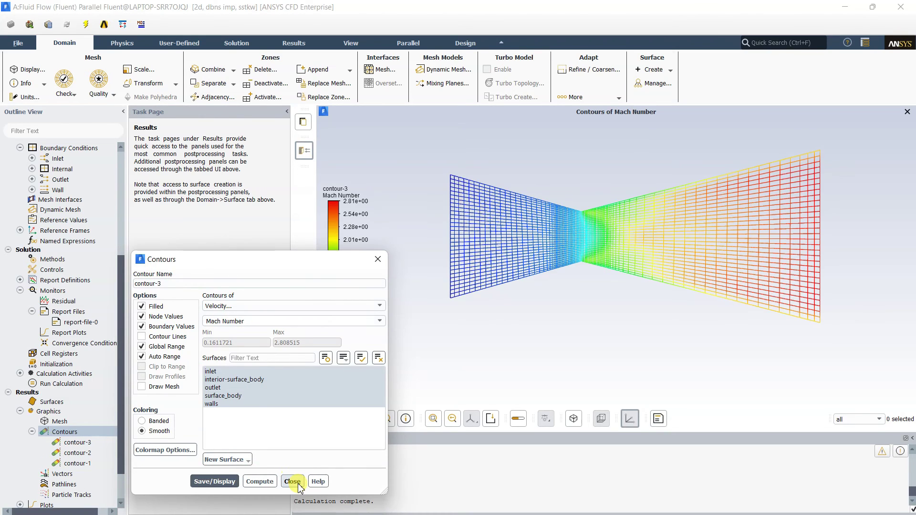
{"action": "left_click", "coordinate": [292, 481]}
Examine the Mach number distribution from inlet to outlet, and display the static pressure plot of contour-1 again for comparison.
{"action": "left_click", "coordinate": [78, 444]}
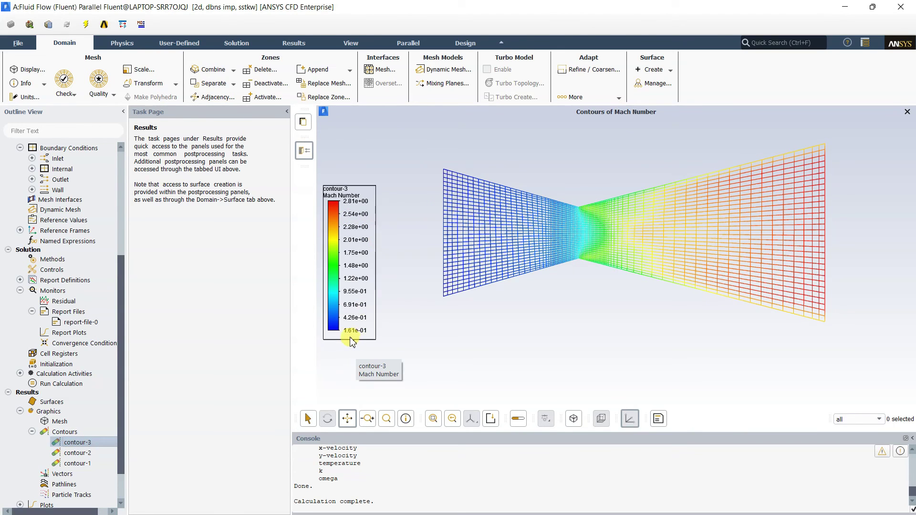
{"action": "scroll", "coordinate": [465, 337], "scroll_direction": "up", "scroll_amount": 1}
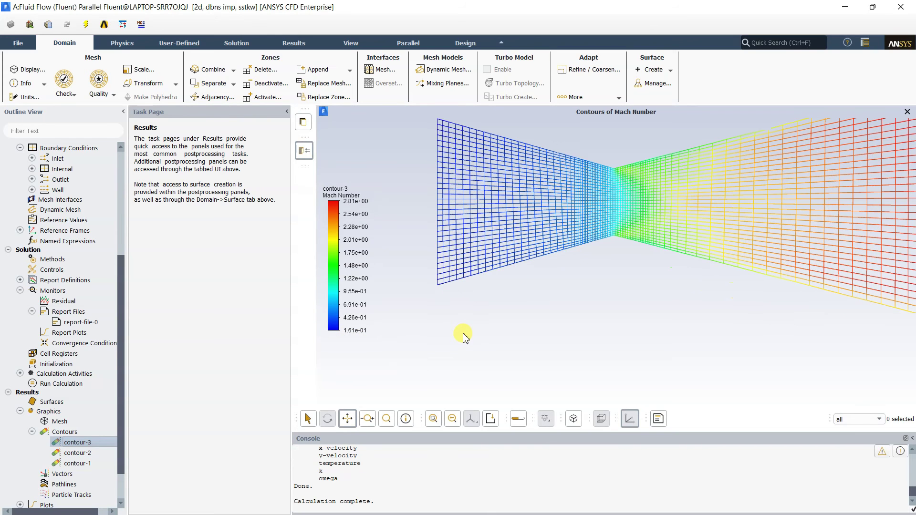
{"action": "scroll", "coordinate": [465, 337], "scroll_direction": "up", "scroll_amount": 1}
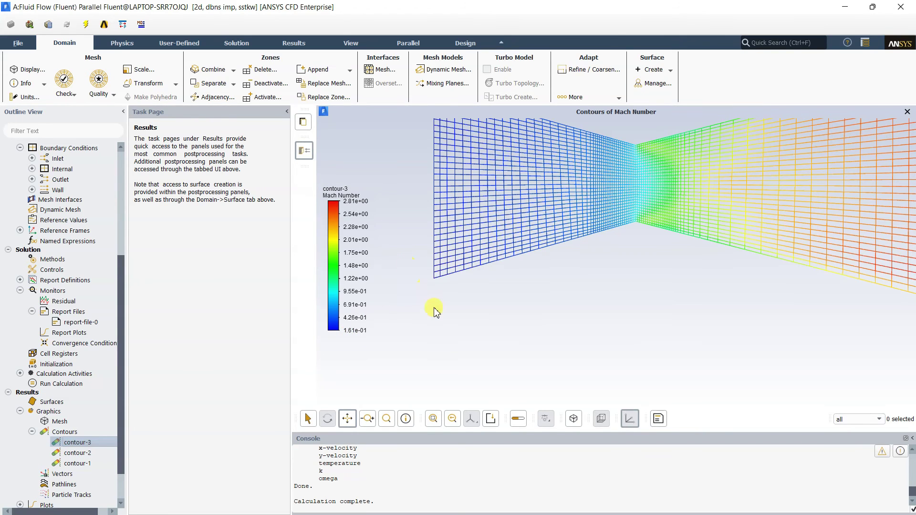
{"action": "left_click_drag", "start_coordinate": [431, 253], "coordinate": [539, 306]}
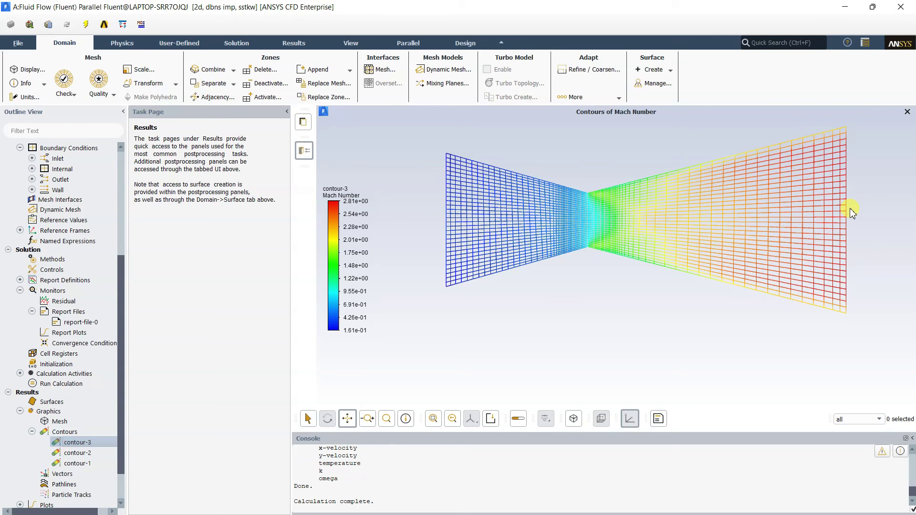
{"action": "scroll", "coordinate": [536, 231], "scroll_direction": "down", "scroll_amount": 1}
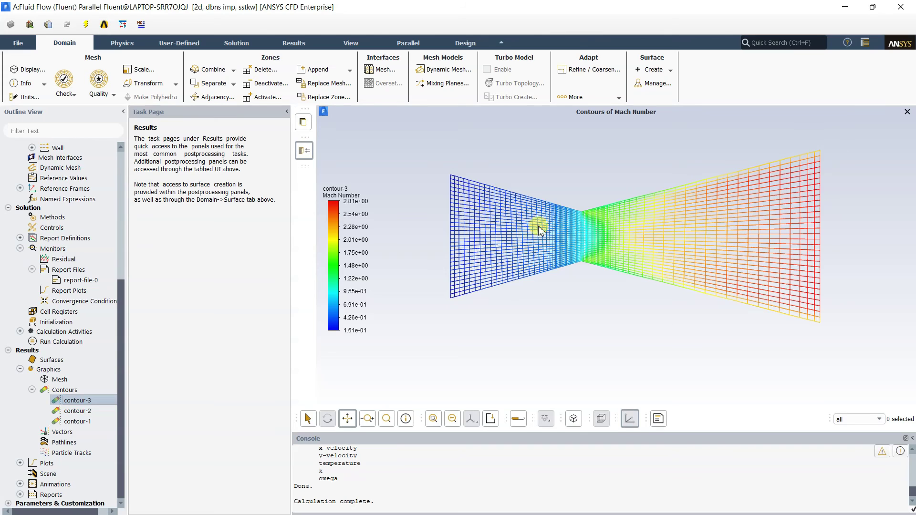
{"action": "left_click", "coordinate": [87, 421]}
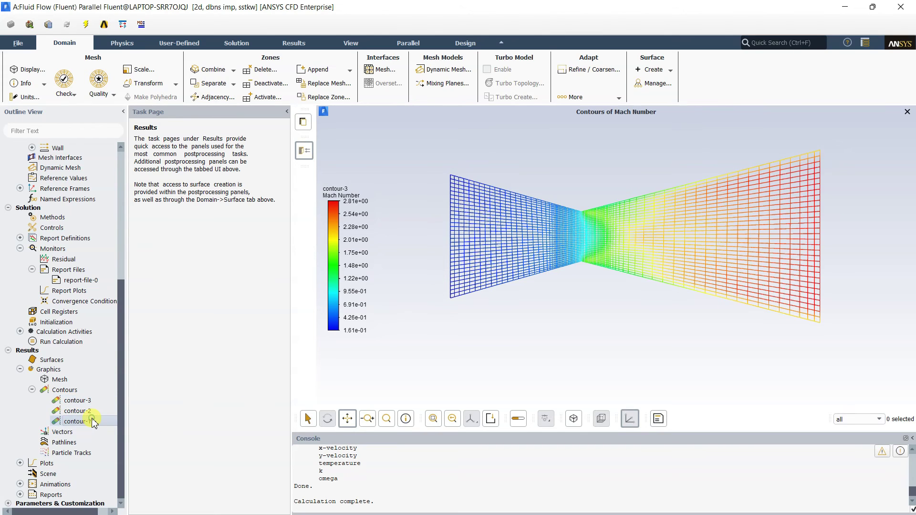
{"action": "right_click", "coordinate": [87, 422]}
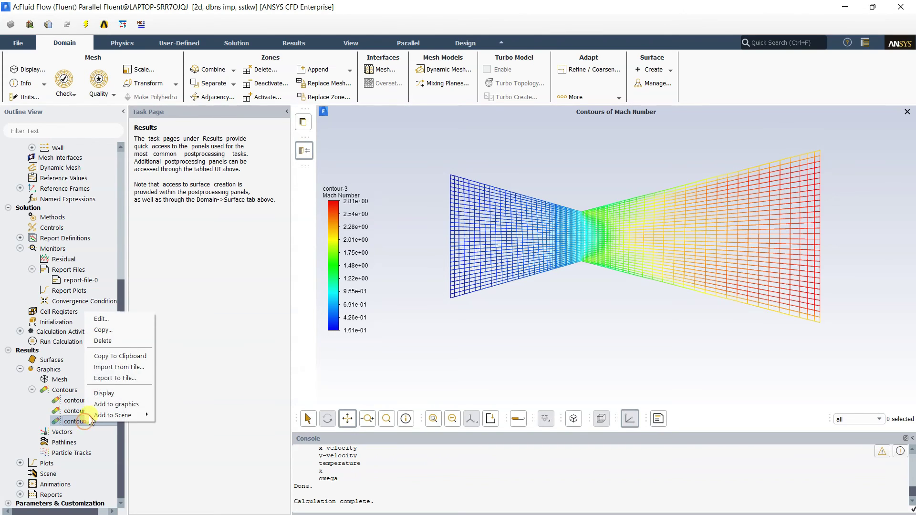
{"action": "left_click", "coordinate": [114, 396]}
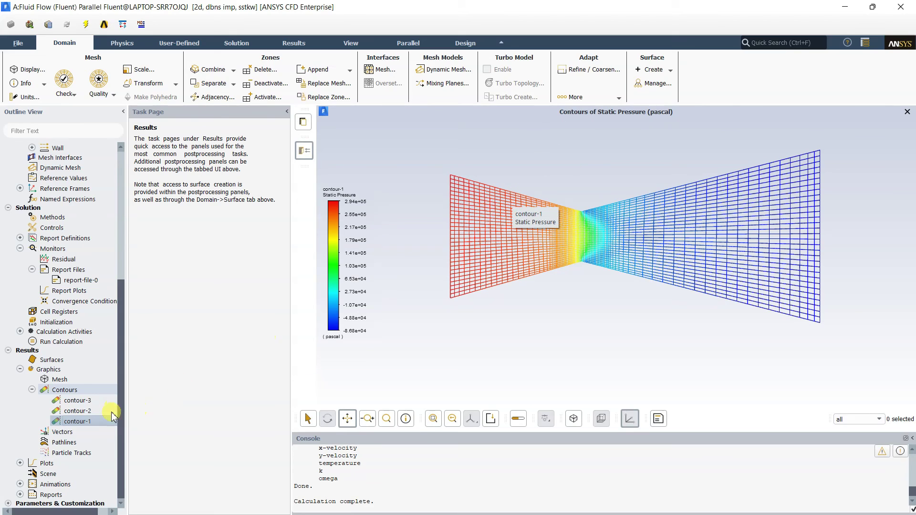
Check the contour-3 settings, close them unchanged, and display its Mach number contours on the nozzle again.
{"action": "right_click", "coordinate": [85, 414]}
{"action": "right_click", "coordinate": [83, 403]}
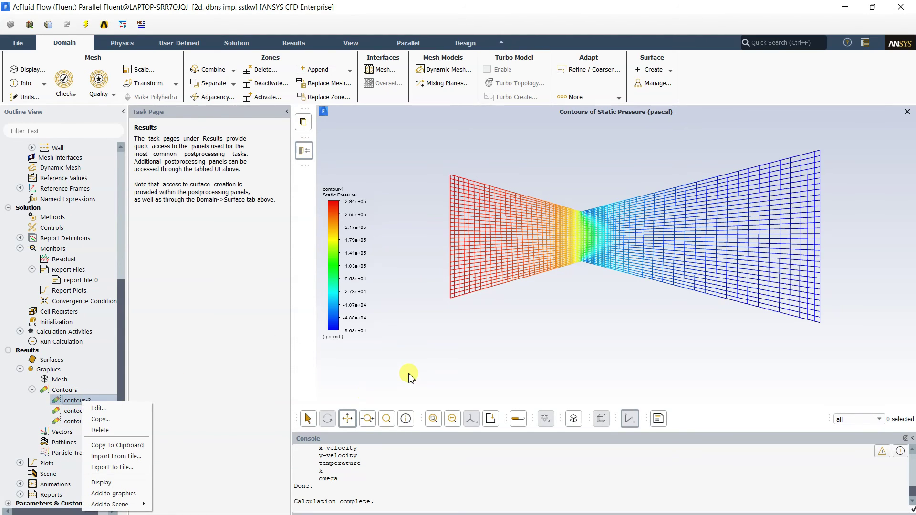
{"action": "left_click", "coordinate": [102, 409]}
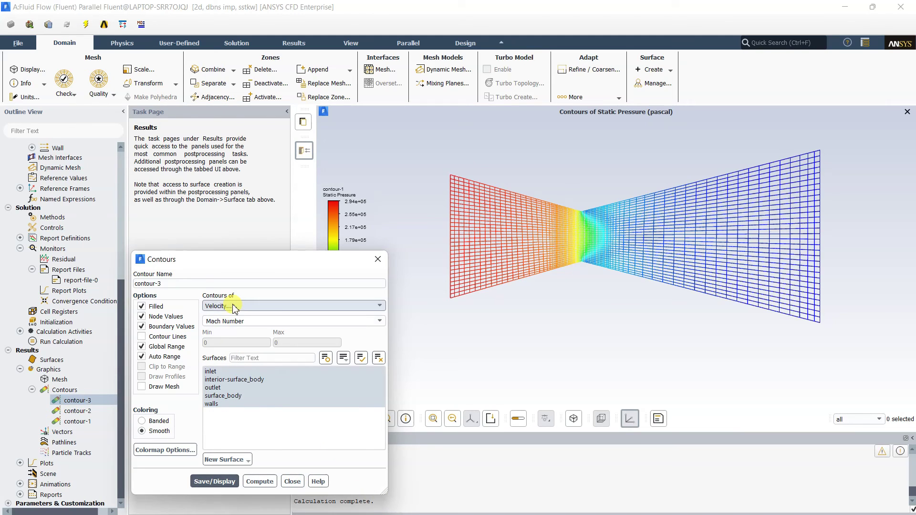
{"action": "left_click", "coordinate": [292, 481]}
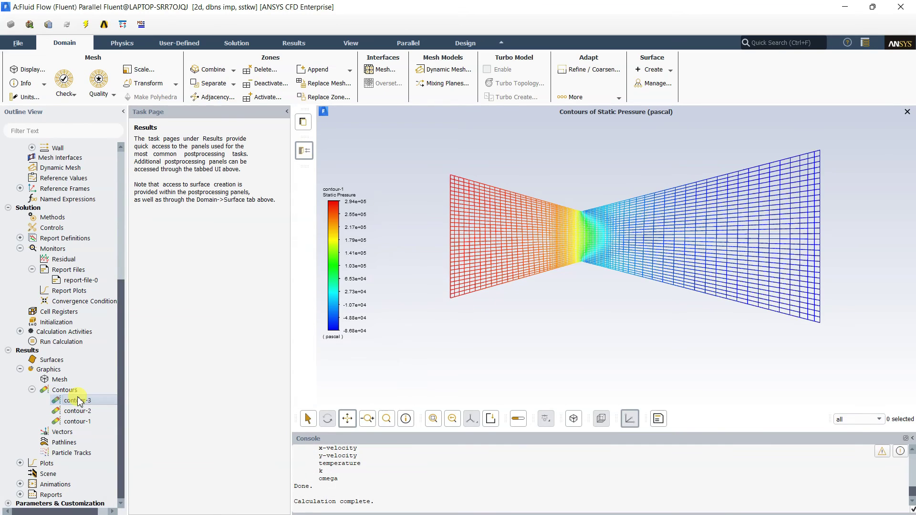
{"action": "right_click", "coordinate": [81, 400]}
{"action": "left_click", "coordinate": [97, 478]}
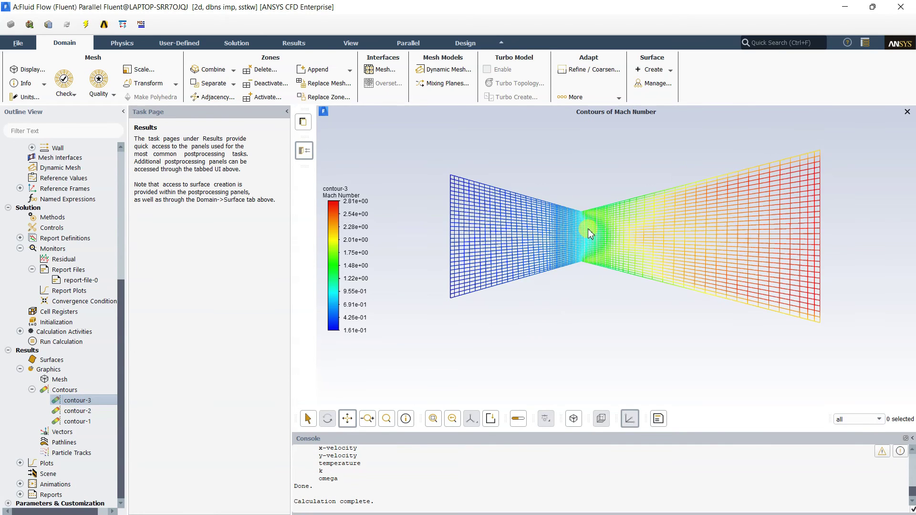
{"action": "scroll", "coordinate": [489, 241], "scroll_direction": "up", "scroll_amount": 2}
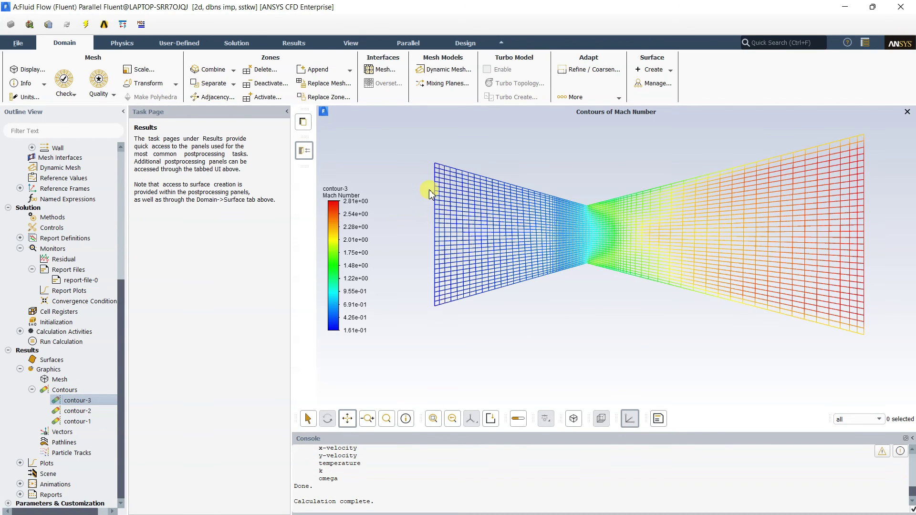
{"action": "left_click", "coordinate": [67, 401]}
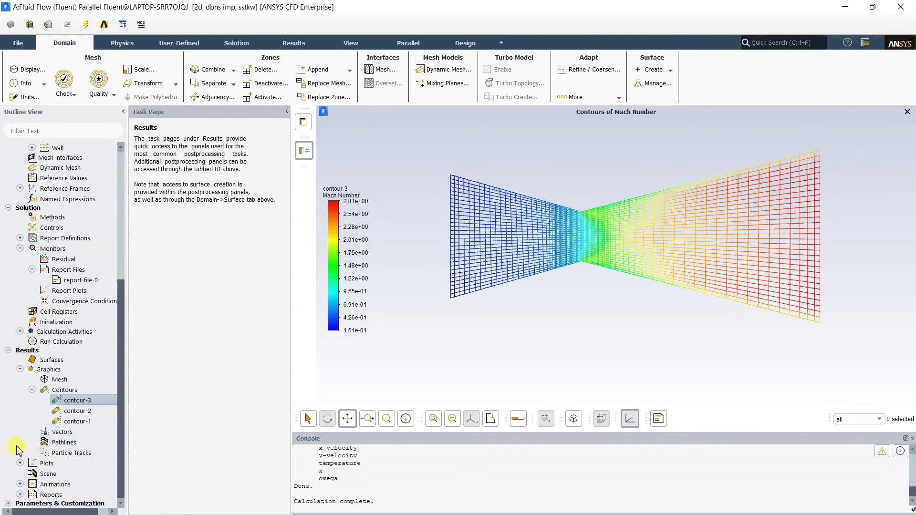
Create an XY plot of Static Pressure along X on the walls surface, save and plot it, and close the plot settings.
{"action": "left_click", "coordinate": [20, 464]}
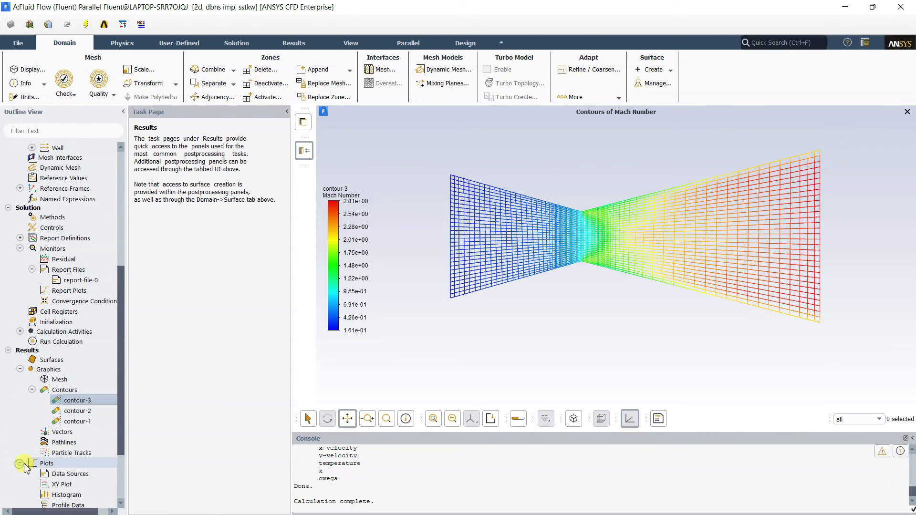
{"action": "scroll", "coordinate": [67, 465], "scroll_direction": "down", "scroll_amount": 1}
{"action": "left_click", "coordinate": [61, 455]}
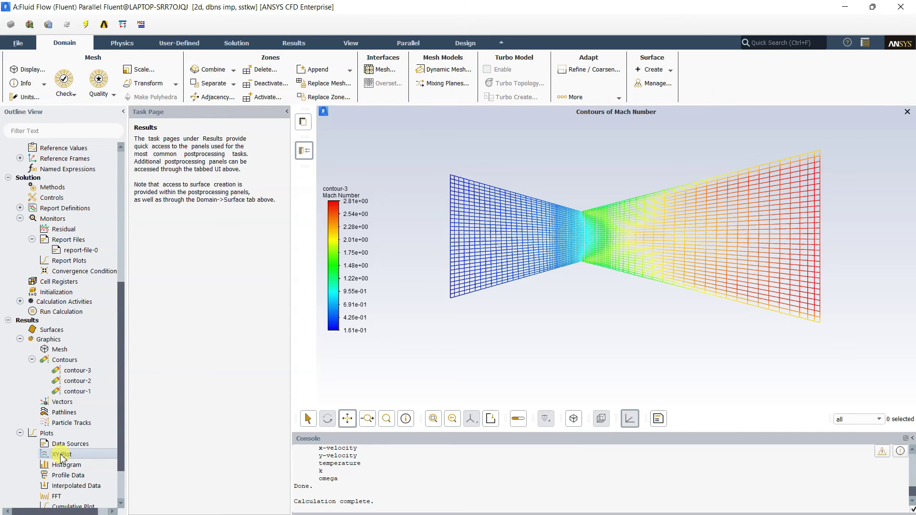
{"action": "right_click", "coordinate": [61, 458]}
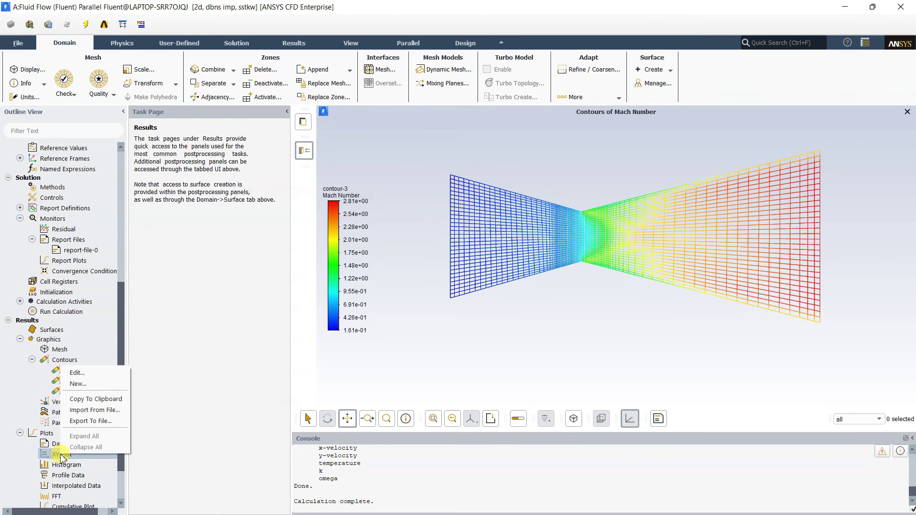
{"action": "left_click", "coordinate": [78, 385]}
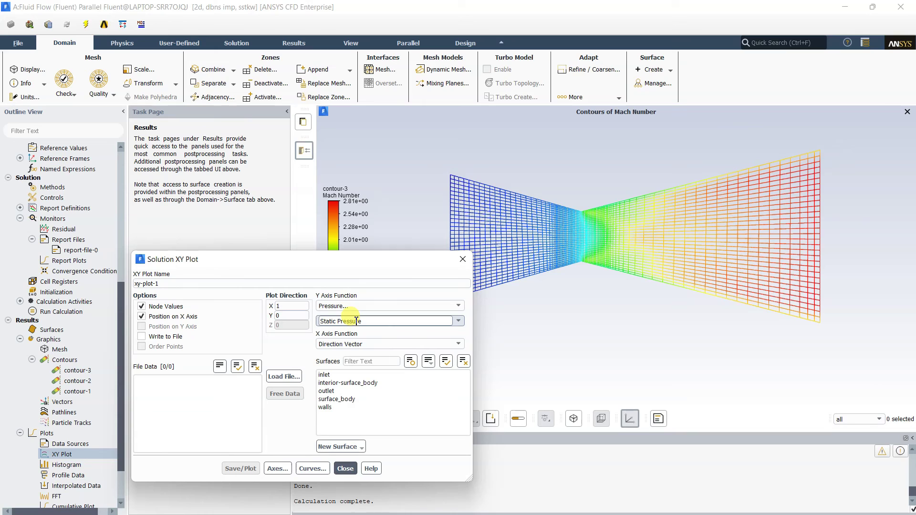
{"action": "left_click", "coordinate": [325, 407]}
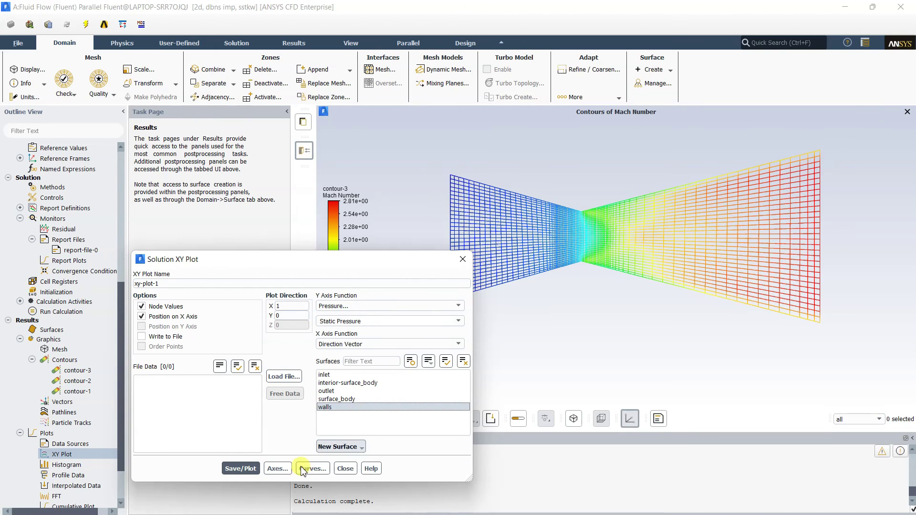
{"action": "left_click", "coordinate": [236, 469]}
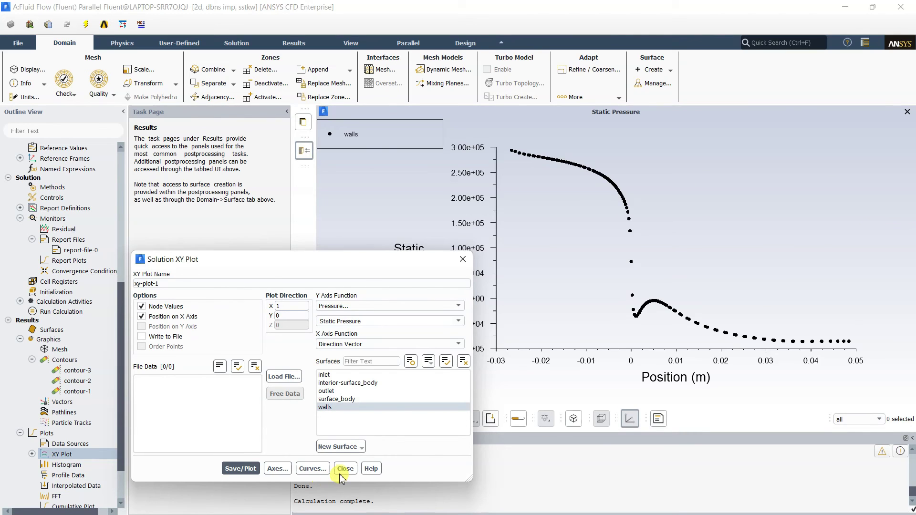
{"action": "left_click_drag", "start_coordinate": [322, 261], "coordinate": [187, 222]}
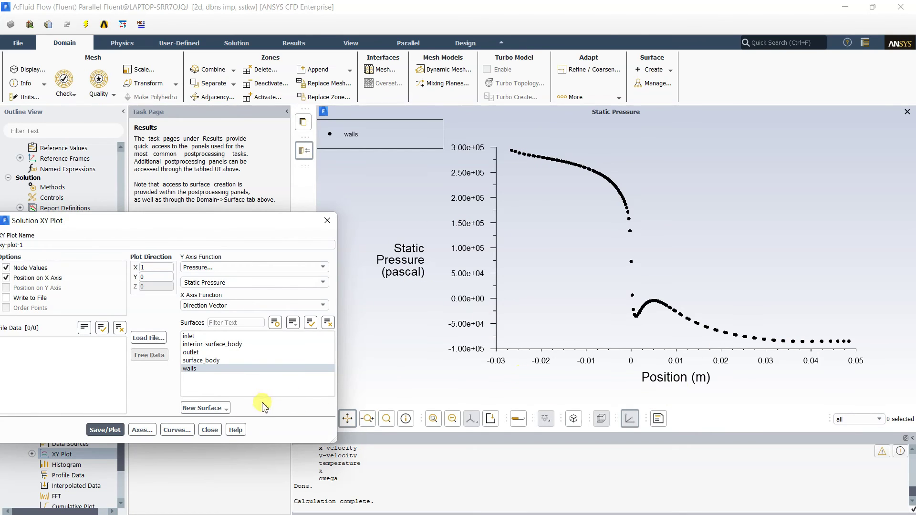
{"action": "left_click", "coordinate": [210, 430]}
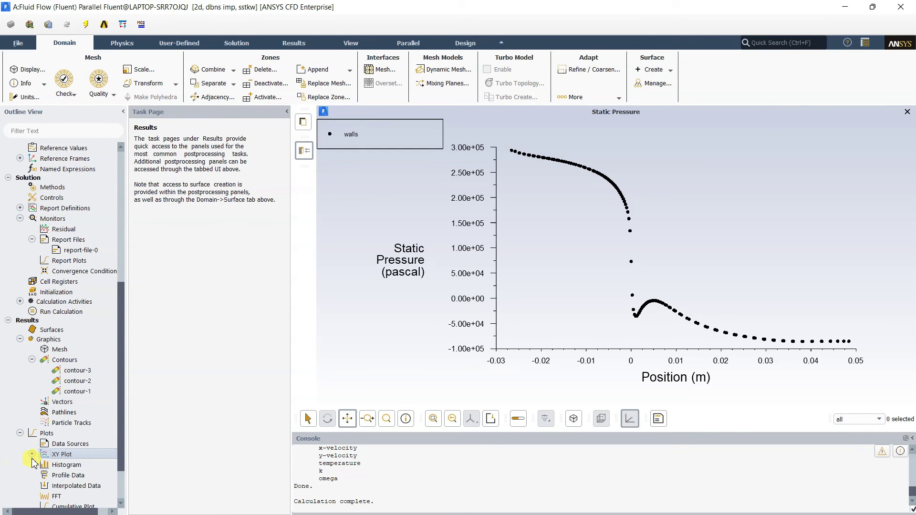
Create a second XY plot of Mach Number from the Velocity category on the walls surface, save and plot it, and close the settings.
{"action": "left_click", "coordinate": [31, 455]}
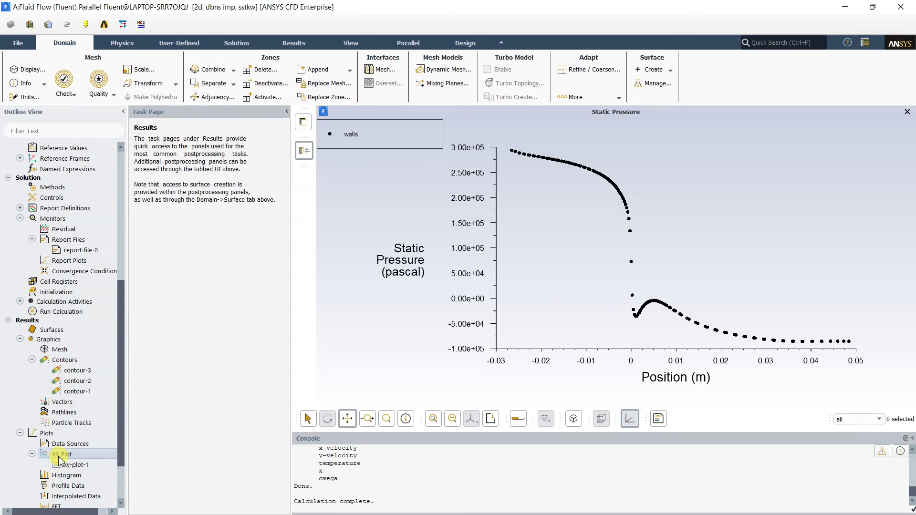
{"action": "right_click", "coordinate": [58, 457]}
{"action": "left_click", "coordinate": [98, 389]}
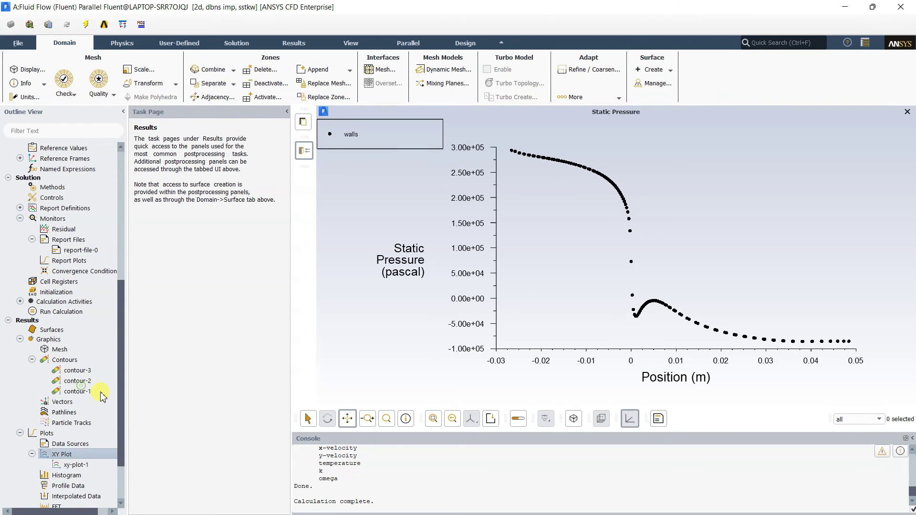
{"action": "left_click_drag", "start_coordinate": [179, 223], "coordinate": [231, 210]}
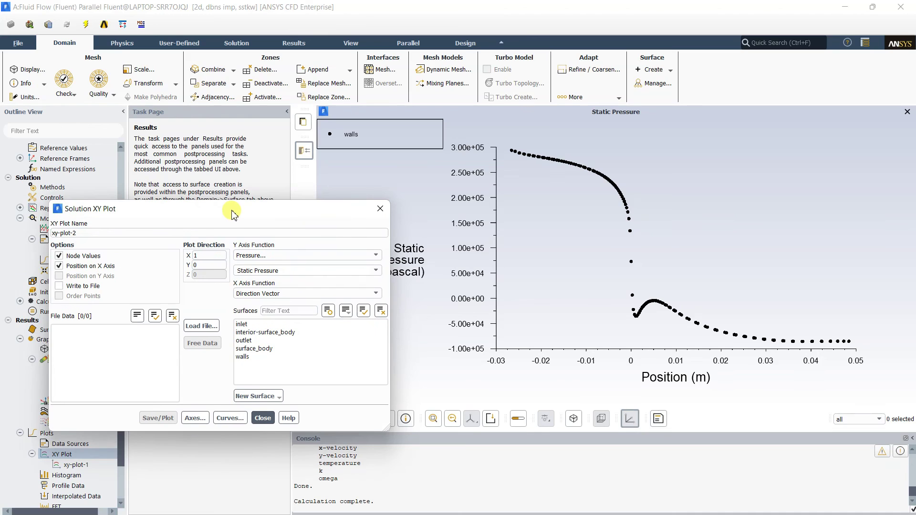
{"action": "left_click", "coordinate": [272, 256]}
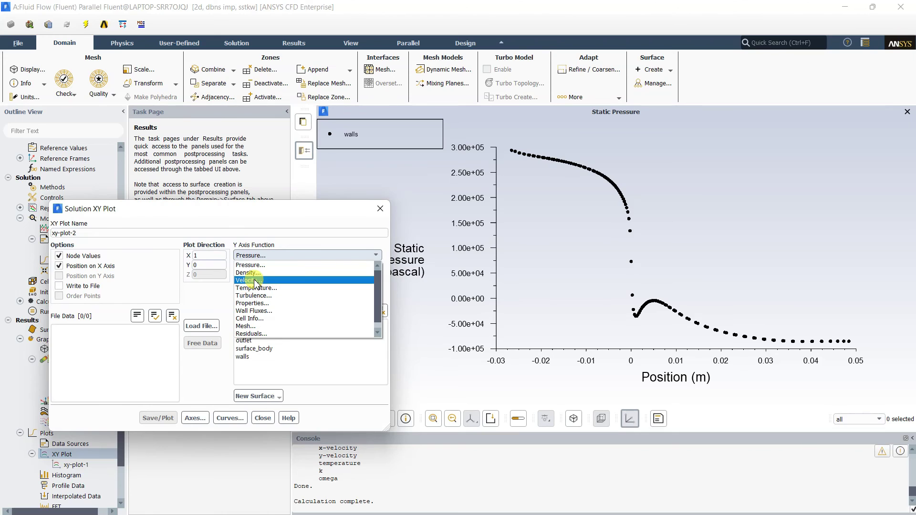
{"action": "left_click", "coordinate": [257, 281]}
{"action": "left_click", "coordinate": [370, 270]}
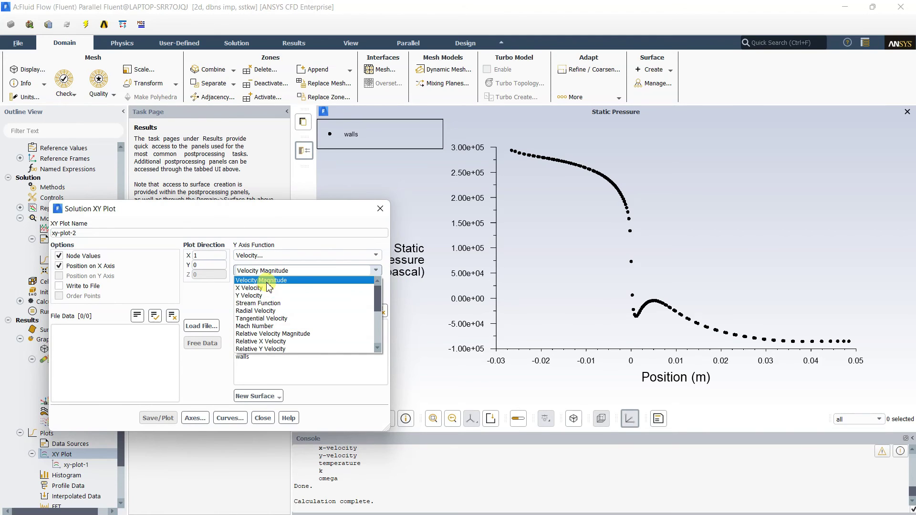
{"action": "left_click", "coordinate": [258, 326]}
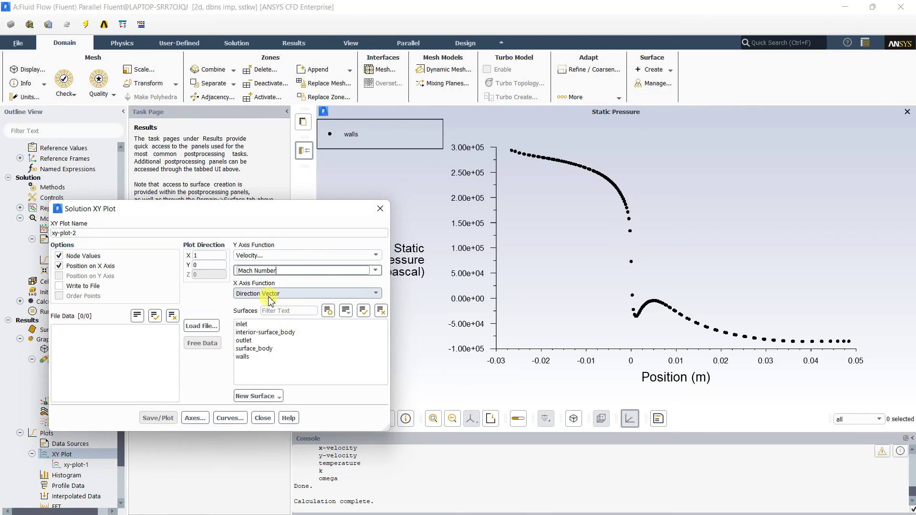
{"action": "left_click", "coordinate": [250, 359]}
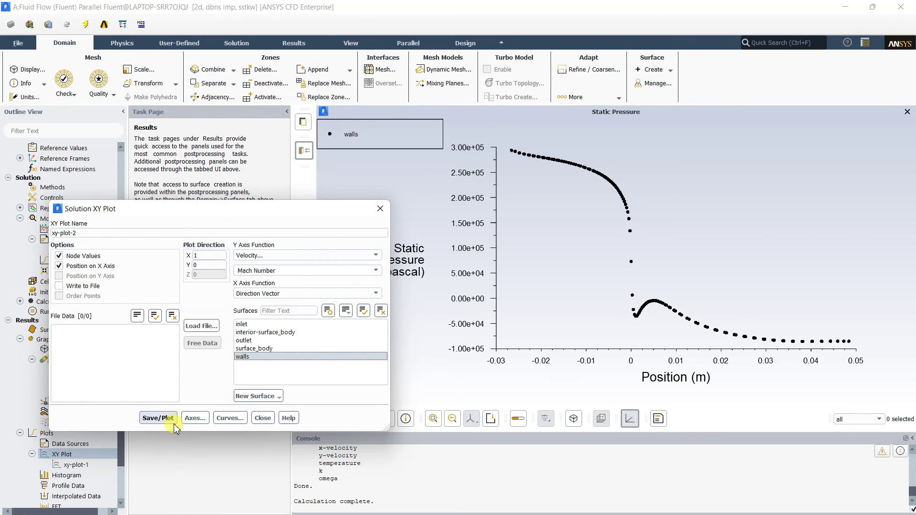
{"action": "left_click", "coordinate": [159, 418]}
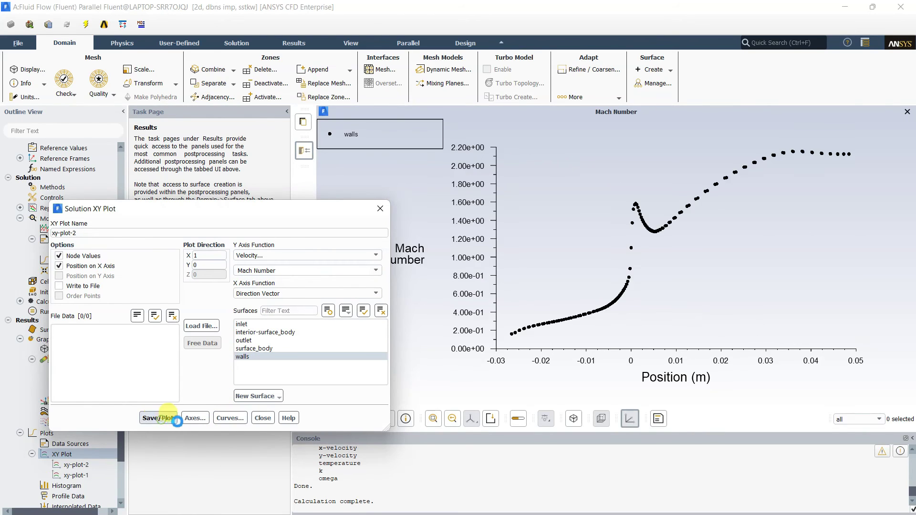
{"action": "left_click", "coordinate": [263, 418]}
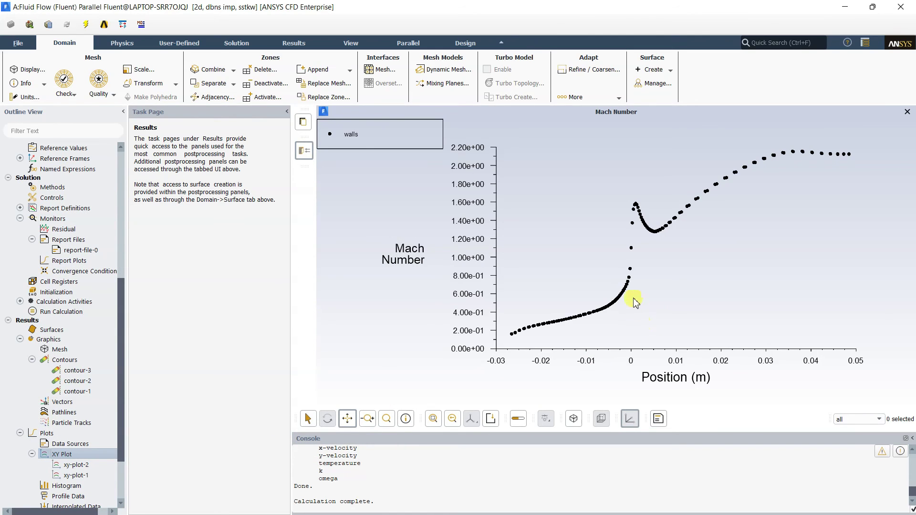
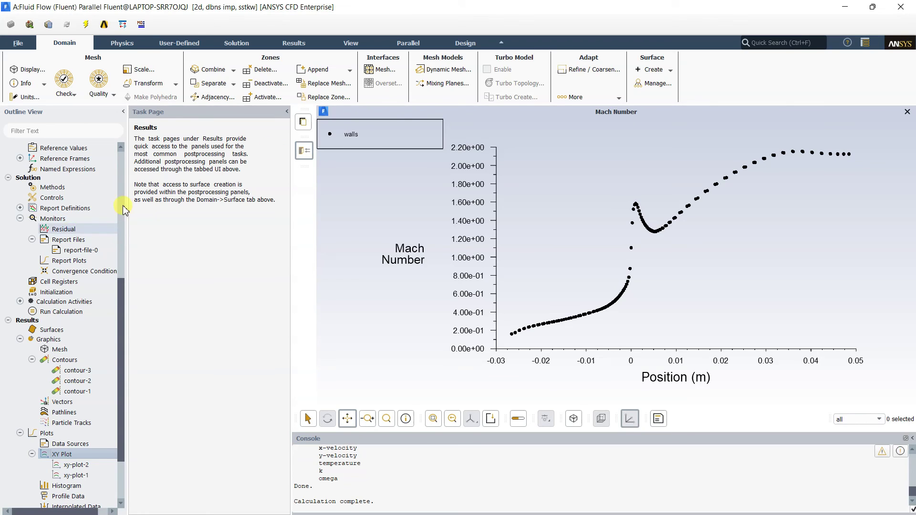
Quit Fluent, using the settings changes for the current calculation only, and return to the Workbench project schematic.
{"action": "left_click", "coordinate": [905, 9]}
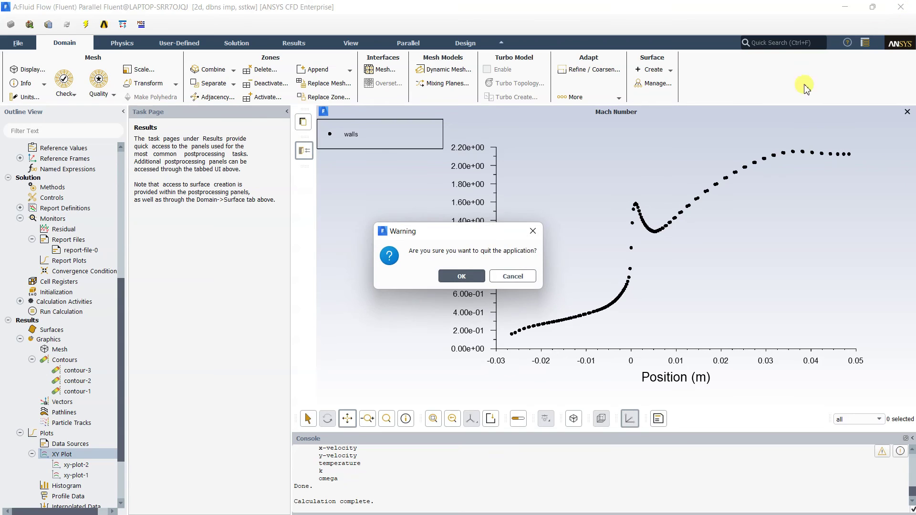
{"action": "left_click", "coordinate": [463, 279]}
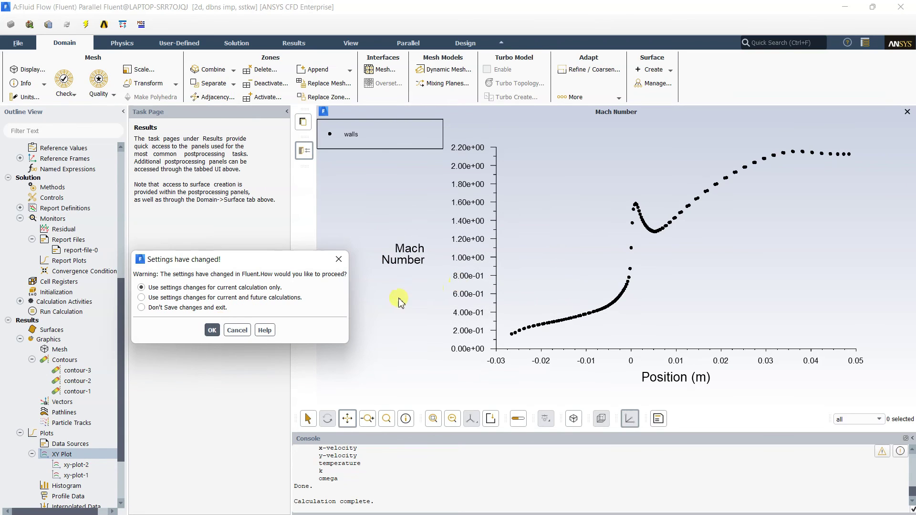
{"action": "left_click", "coordinate": [212, 330]}
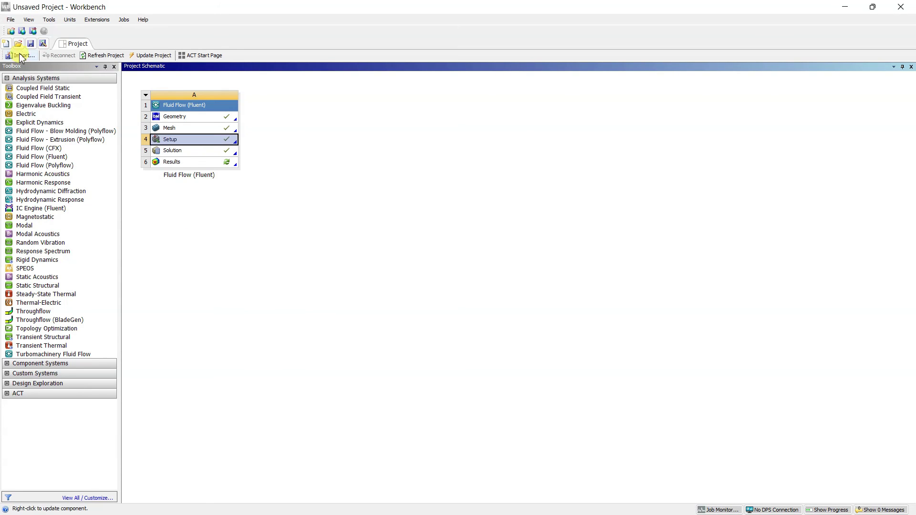
{"action": "left_click", "coordinate": [10, 20]}
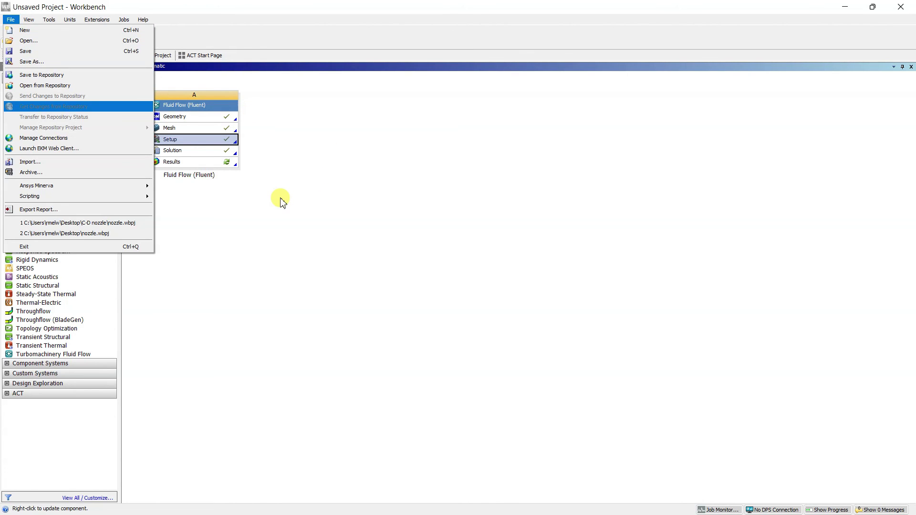
{"action": "left_click", "coordinate": [320, 210]}
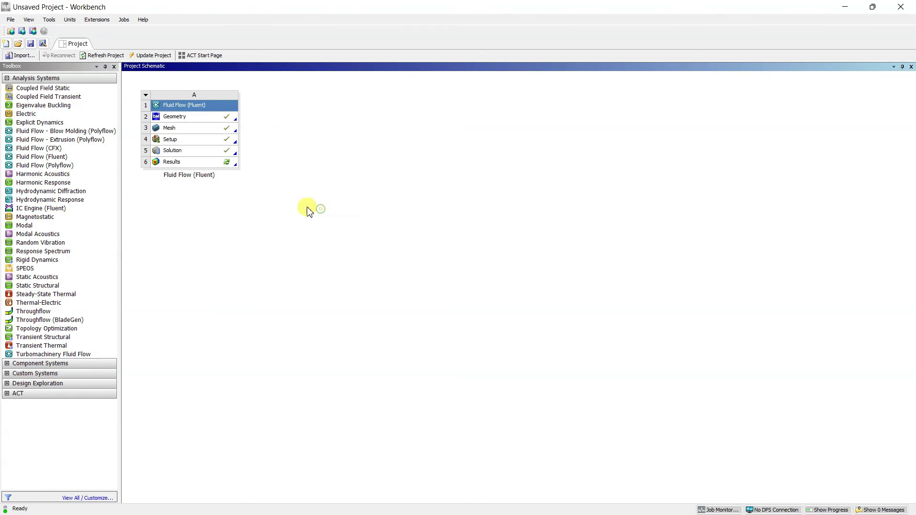
Open the Fluid Flow system's Results in CFD-Post and view the nozzle from +Z.
{"action": "left_click", "coordinate": [168, 166]}
{"action": "double_click", "coordinate": [168, 166]}
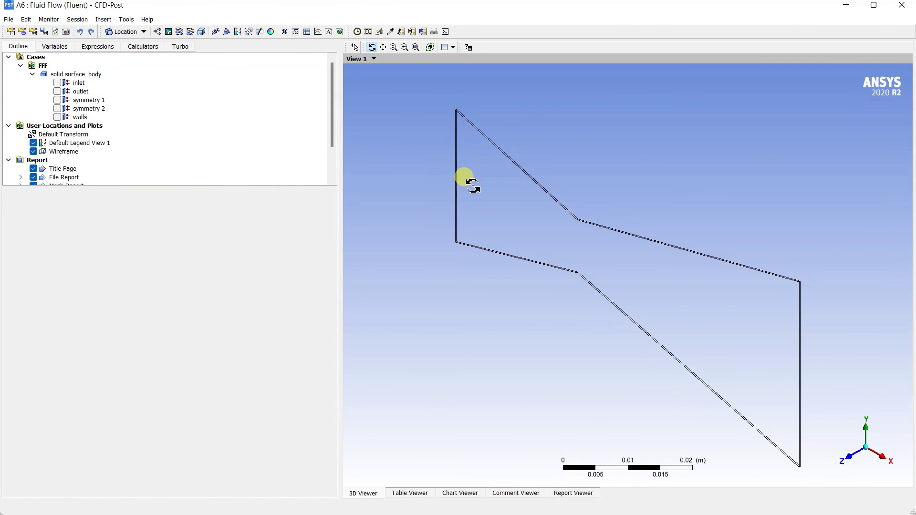
{"action": "right_click", "coordinate": [475, 294]}
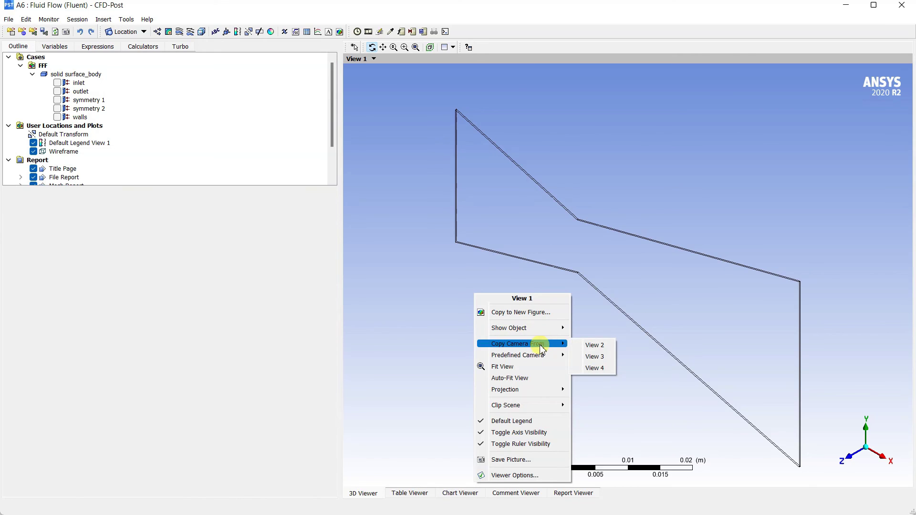
{"action": "mouse_move", "coordinate": [553, 356]}
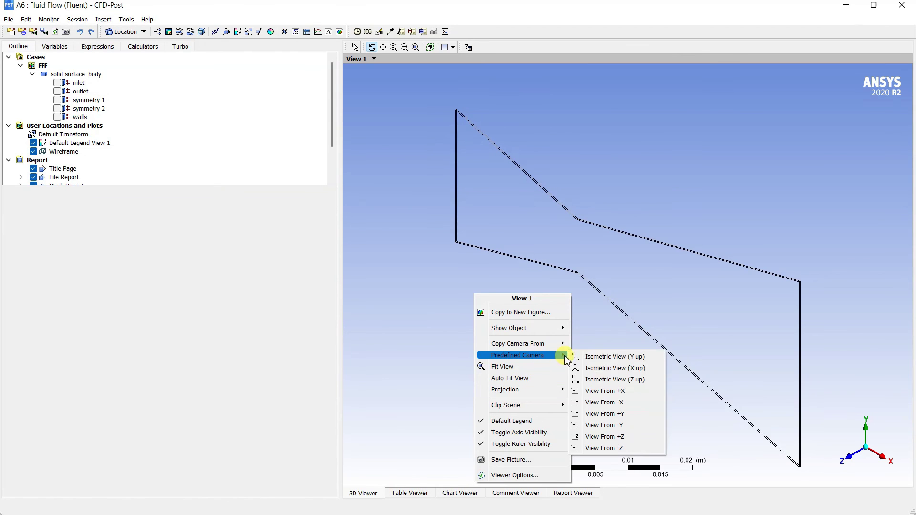
{"action": "left_click", "coordinate": [622, 437]}
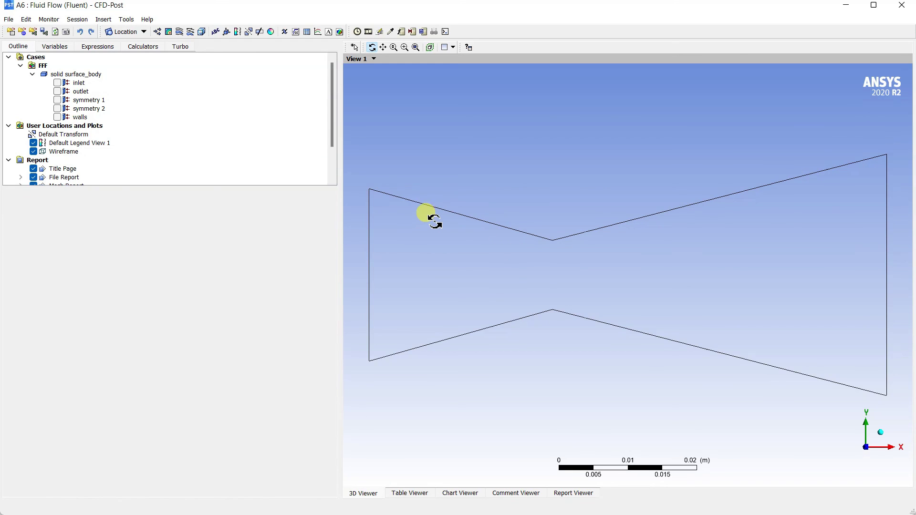
Insert Streamline 1 as a 3D velocity streamline over all domains, starting from the inlet with equally spaced sampling, and apply it.
{"action": "left_click", "coordinate": [179, 33]}
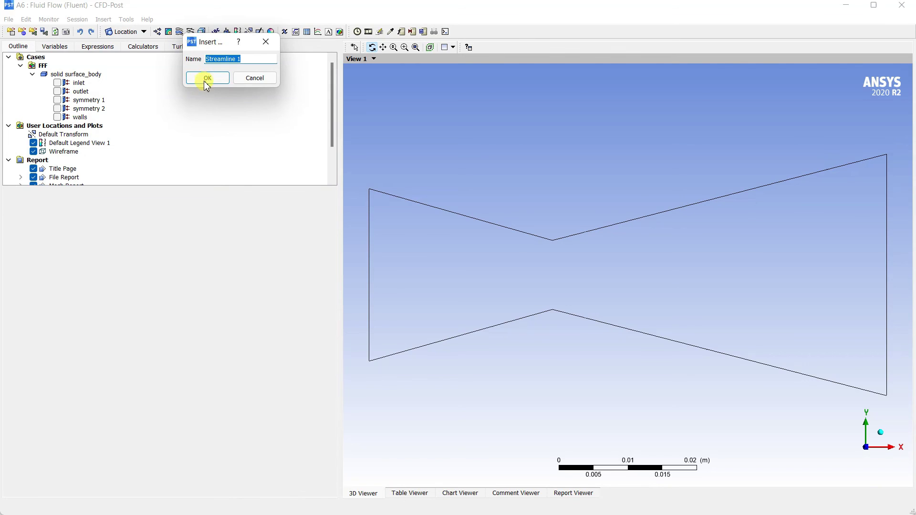
{"action": "left_click", "coordinate": [205, 80]}
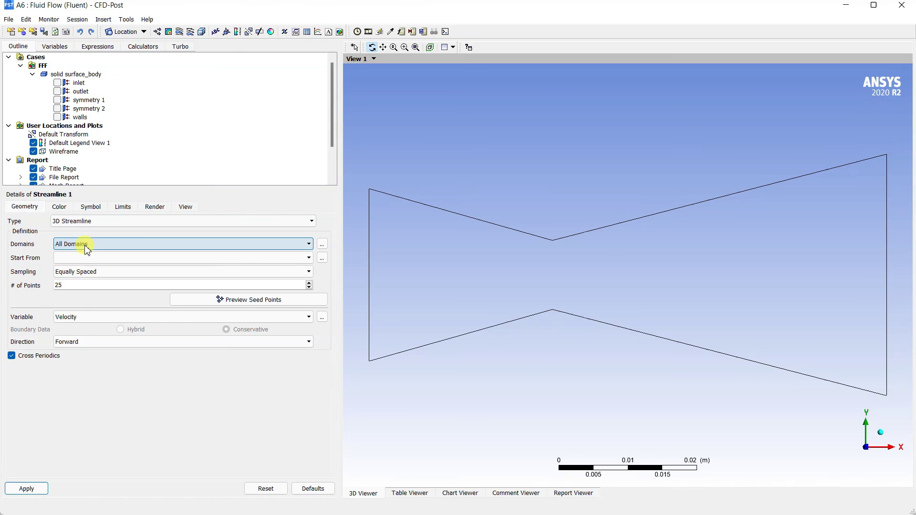
{"action": "left_click", "coordinate": [86, 247]}
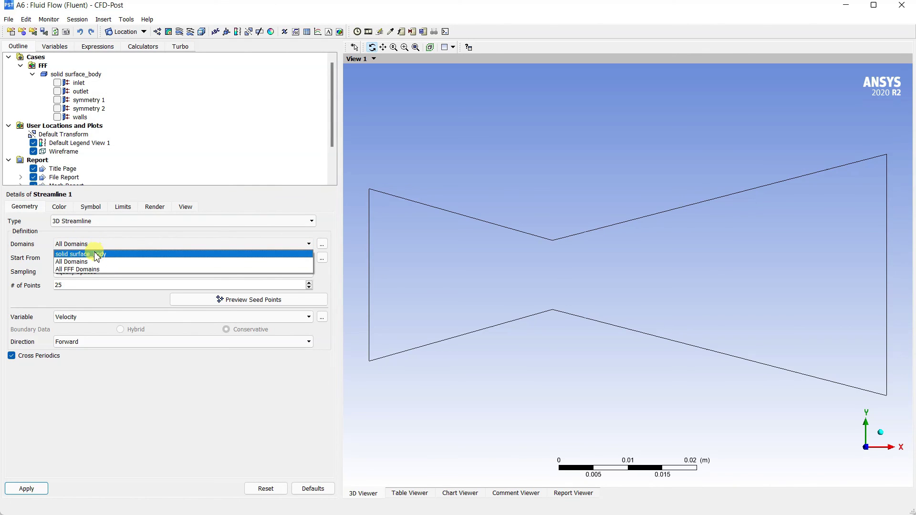
{"action": "left_click", "coordinate": [105, 241]}
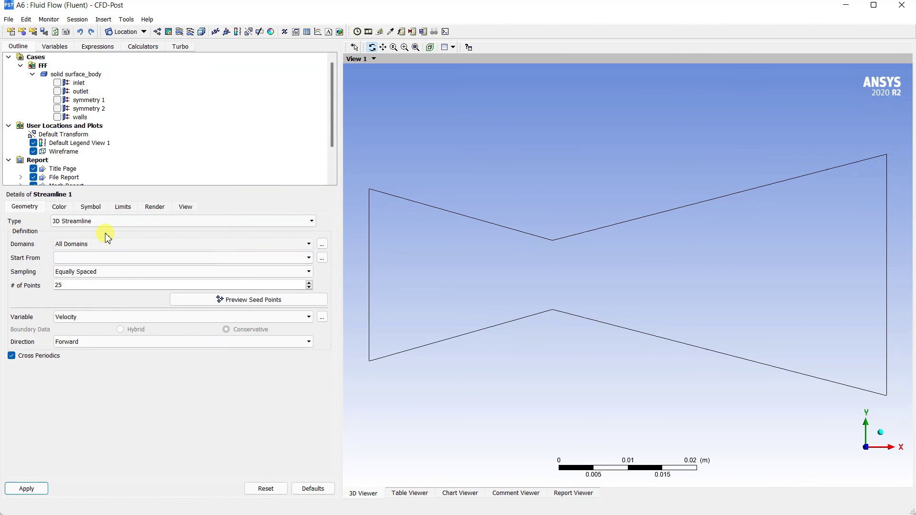
{"action": "left_click", "coordinate": [88, 258]}
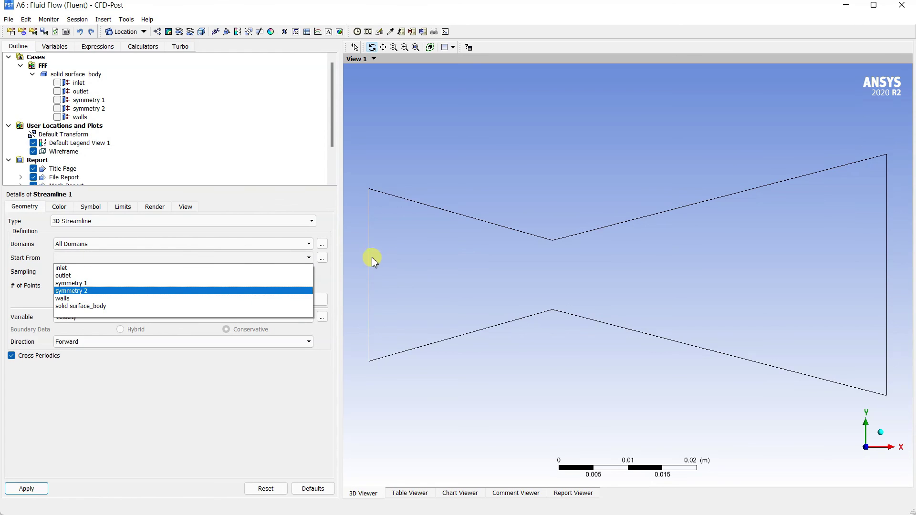
{"action": "left_click", "coordinate": [67, 268]}
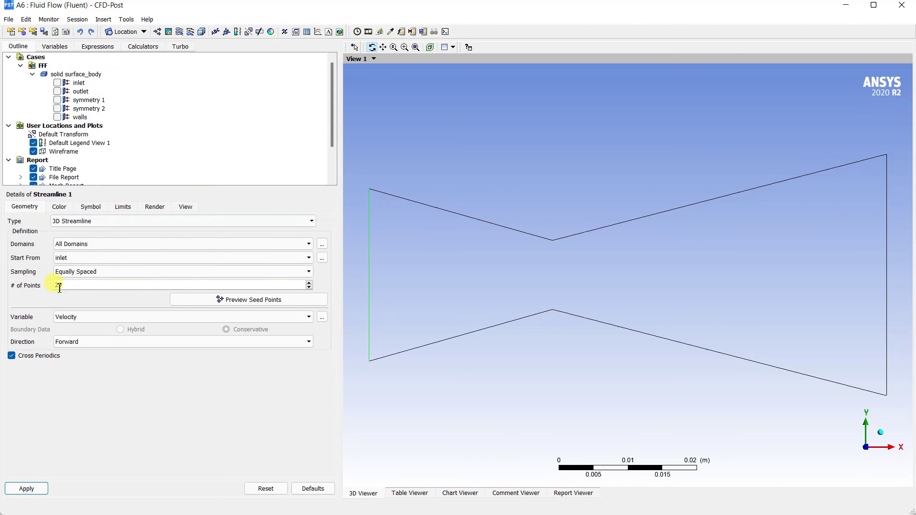
{"action": "left_click", "coordinate": [28, 490]}
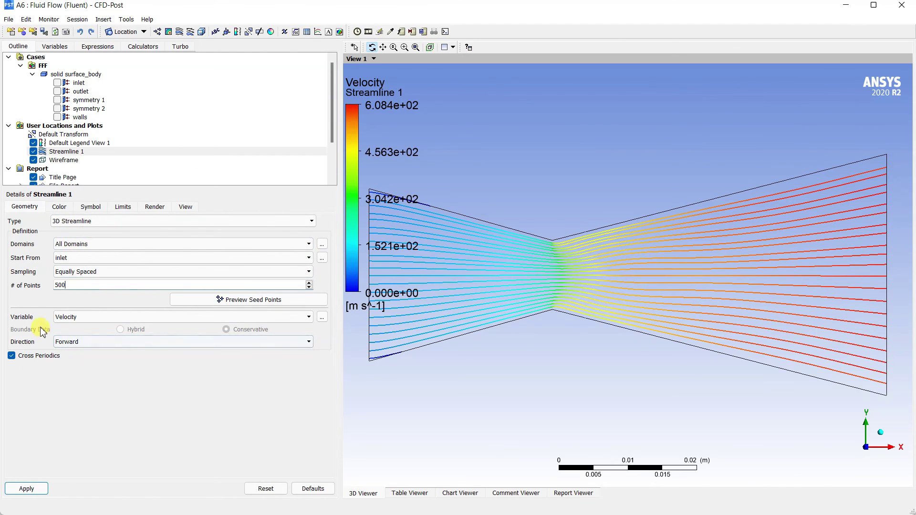
Keep Velocity as Streamline 1's variable and apply the streamline with 500 equally spaced points from the inlet.
{"action": "left_click", "coordinate": [101, 317]}
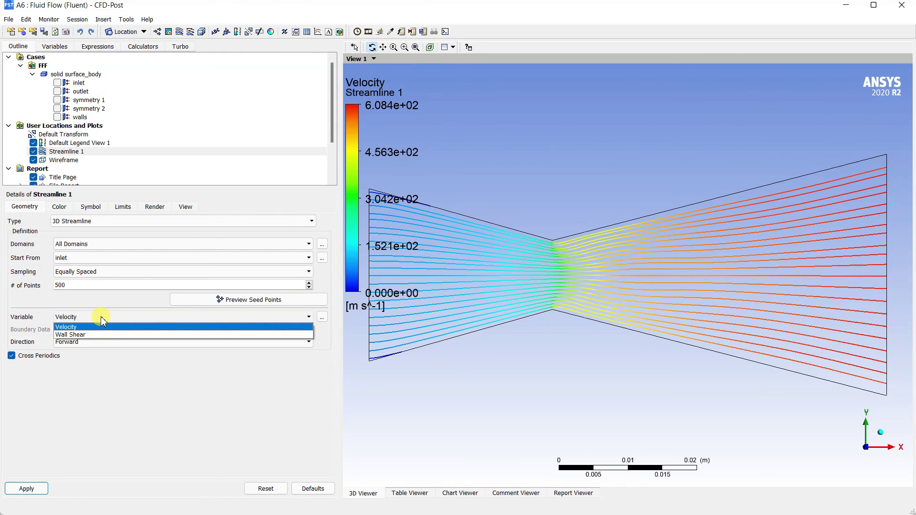
{"action": "left_click", "coordinate": [101, 327]}
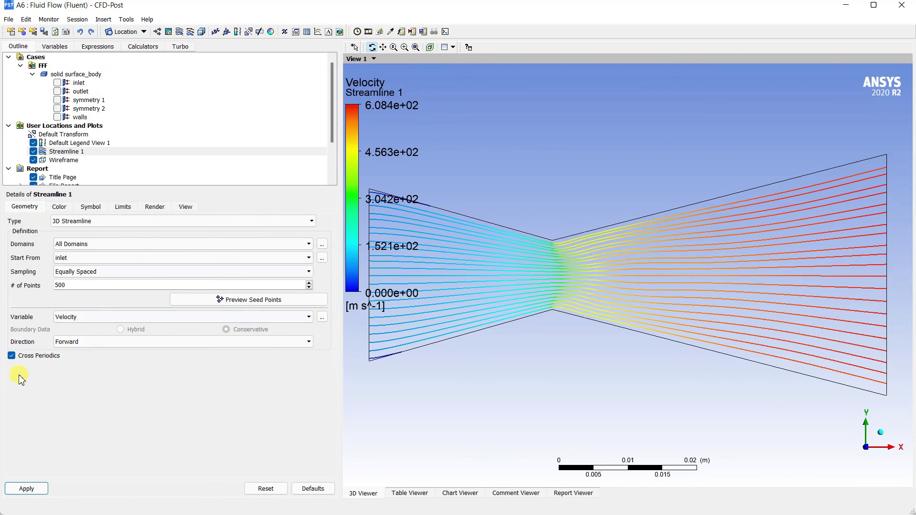
{"action": "left_click", "coordinate": [28, 488]}
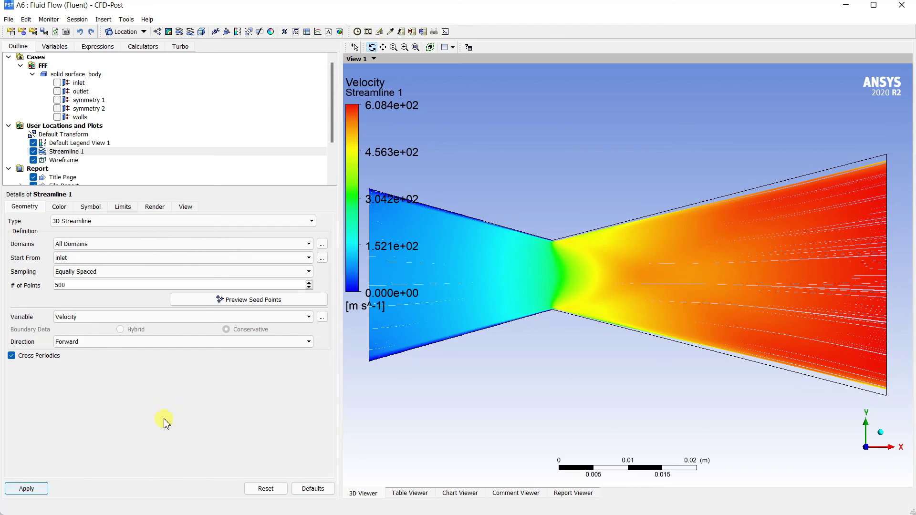
{"action": "left_click_drag", "start_coordinate": [387, 246], "coordinate": [407, 245]}
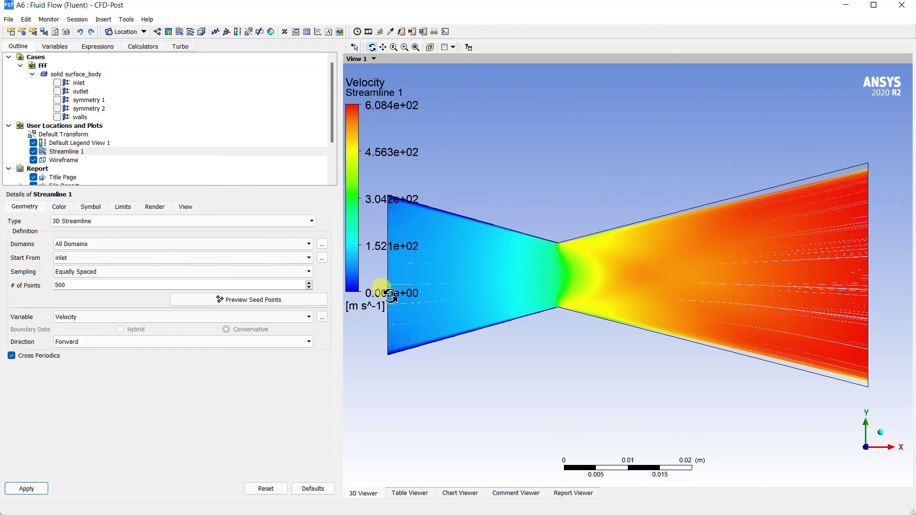
{"action": "left_click_drag", "start_coordinate": [392, 196], "coordinate": [401, 199]}
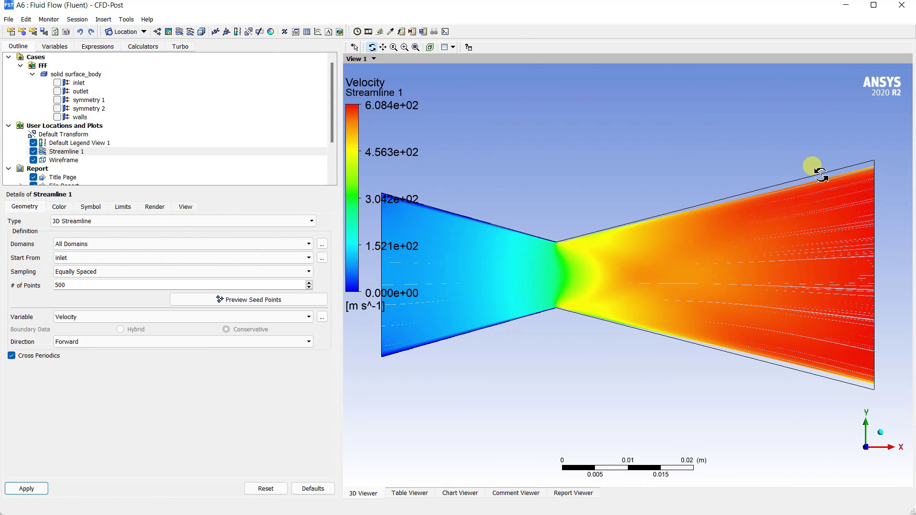
{"action": "left_click_drag", "start_coordinate": [849, 180], "coordinate": [859, 181]}
{"action": "scroll", "coordinate": [854, 178], "scroll_direction": "up", "scroll_amount": 4}
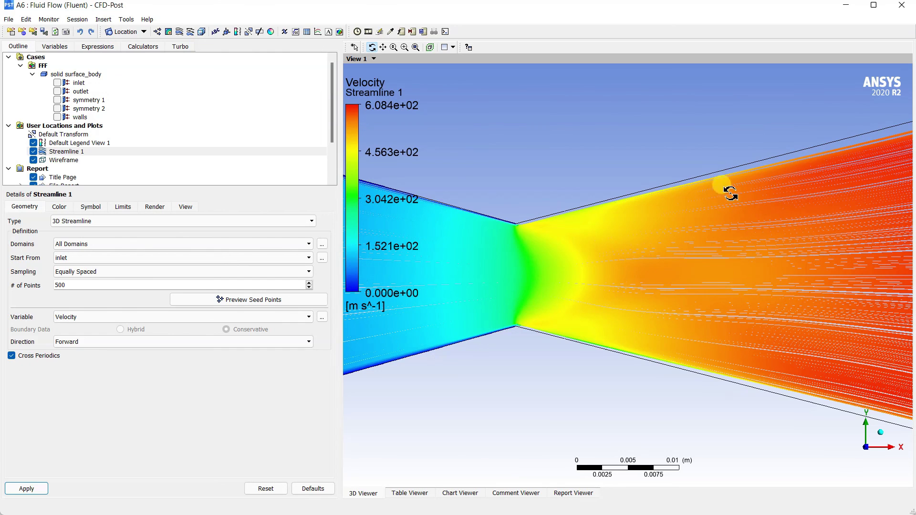
{"action": "scroll", "coordinate": [739, 192], "scroll_direction": "down", "scroll_amount": 4}
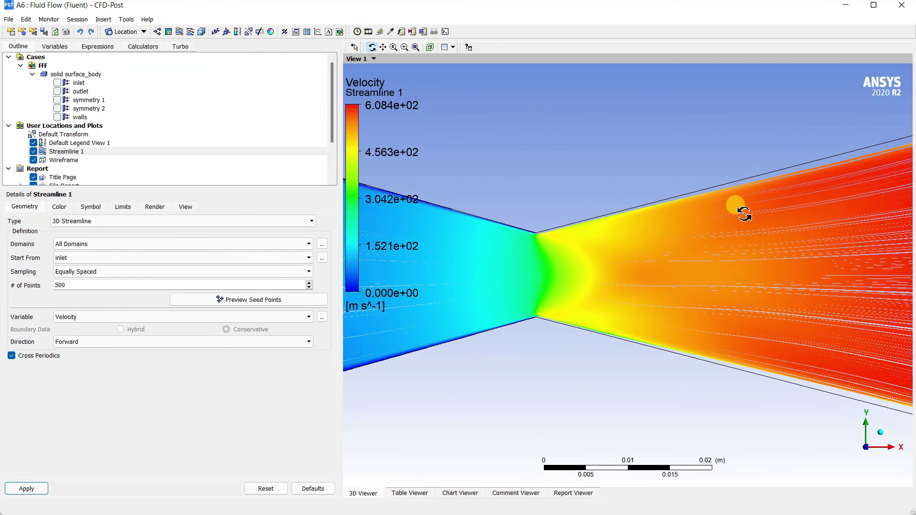
{"action": "scroll", "coordinate": [739, 249], "scroll_direction": "down", "scroll_amount": 4}
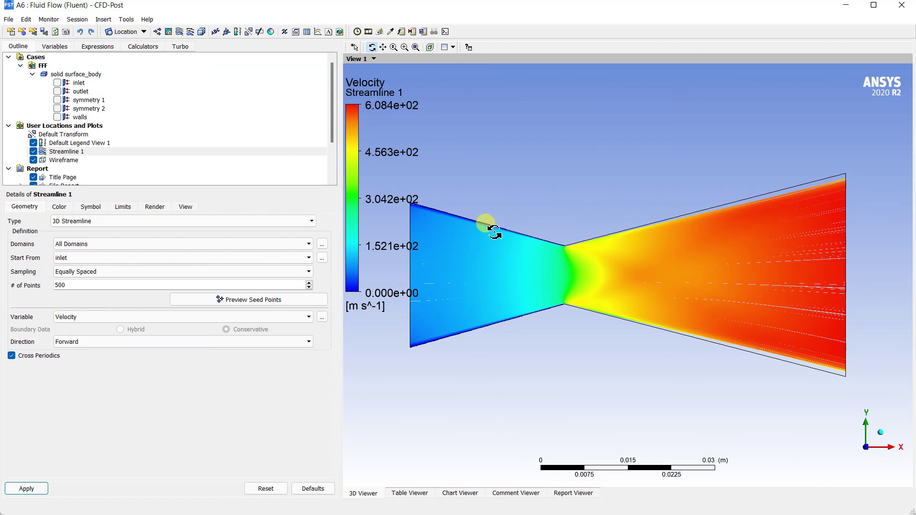
{"action": "left_click", "coordinate": [68, 33]}
{"action": "left_click", "coordinate": [483, 284]}
{"action": "left_click", "coordinate": [477, 295]}
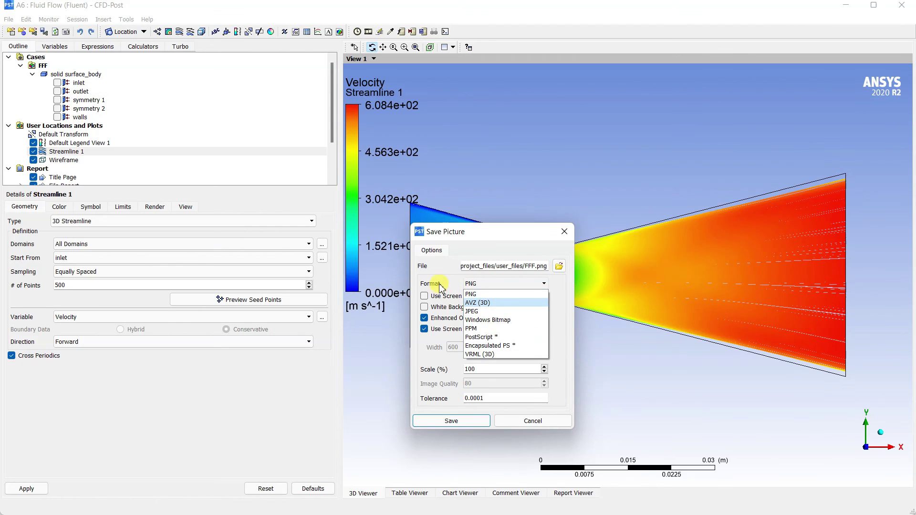
{"action": "left_click", "coordinate": [559, 268]}
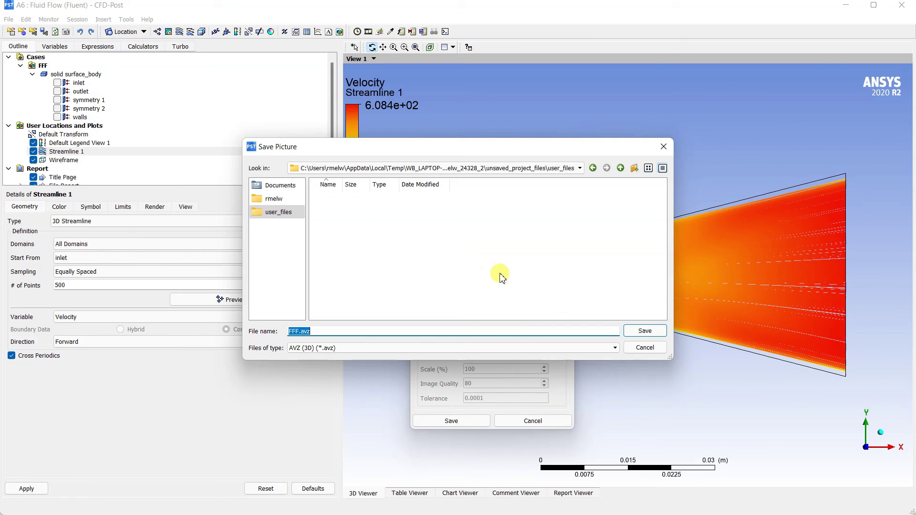
{"action": "left_click", "coordinate": [645, 348]}
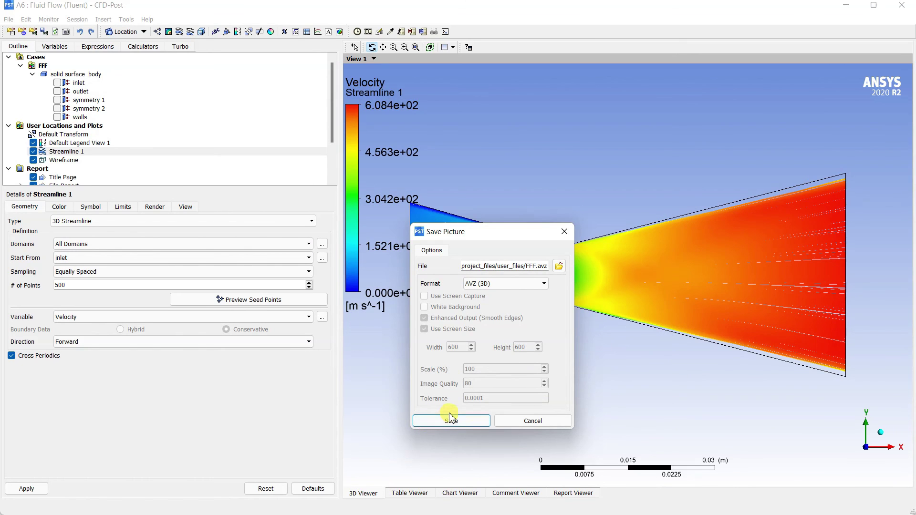
{"action": "left_click", "coordinate": [533, 422]}
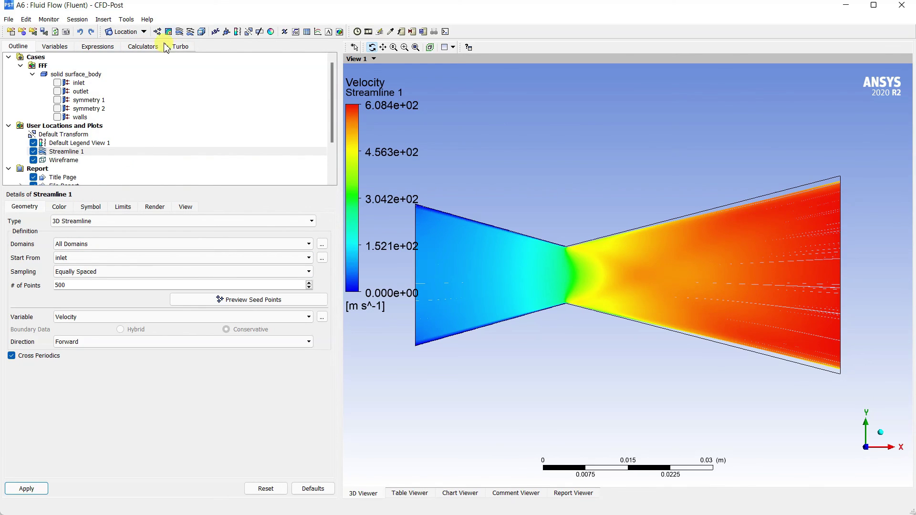
Hide Streamline 1 and insert Contour 1 of Pressure on symmetry 1 over all domains with 11 contours, applying it.
{"action": "left_click", "coordinate": [34, 152]}
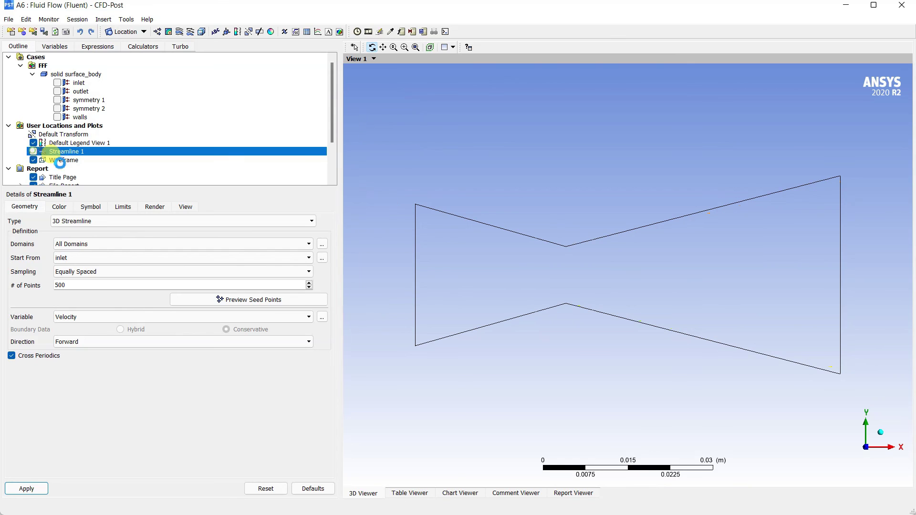
{"action": "left_click", "coordinate": [168, 32]}
{"action": "left_click", "coordinate": [196, 76]}
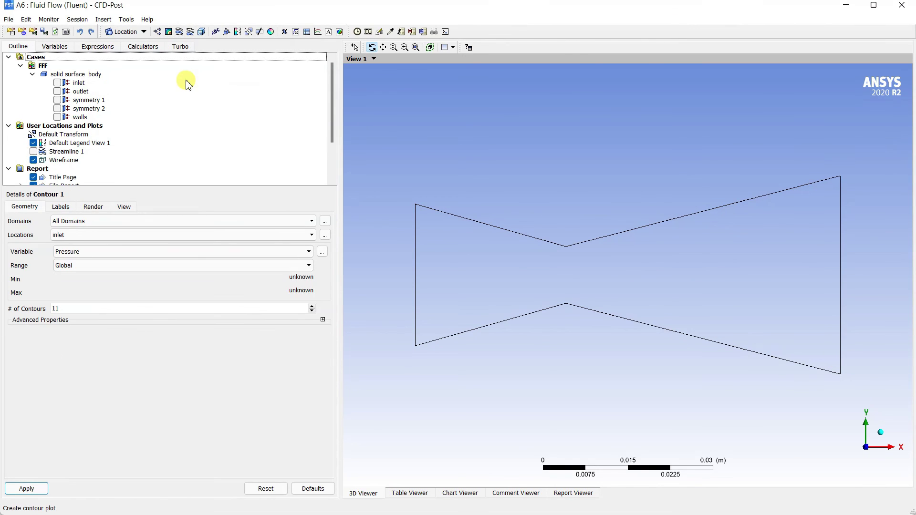
{"action": "left_click", "coordinate": [65, 235]}
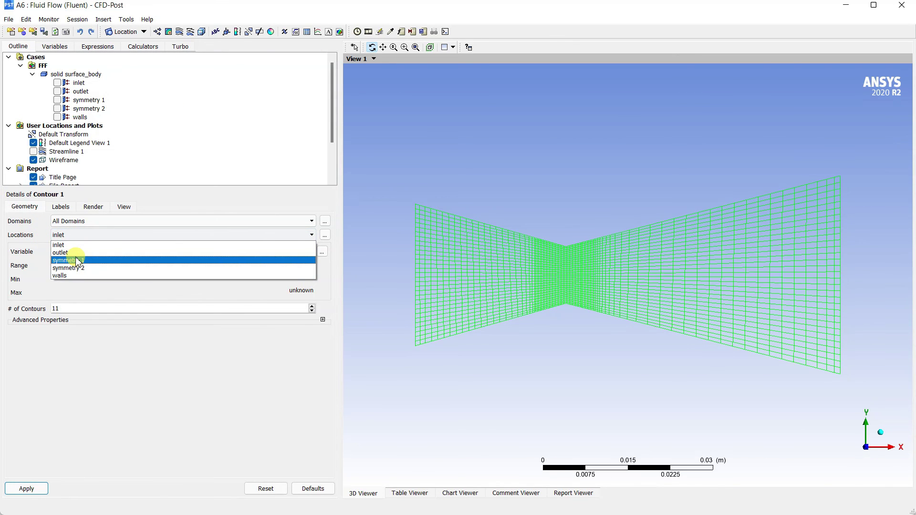
{"action": "left_click", "coordinate": [77, 261]}
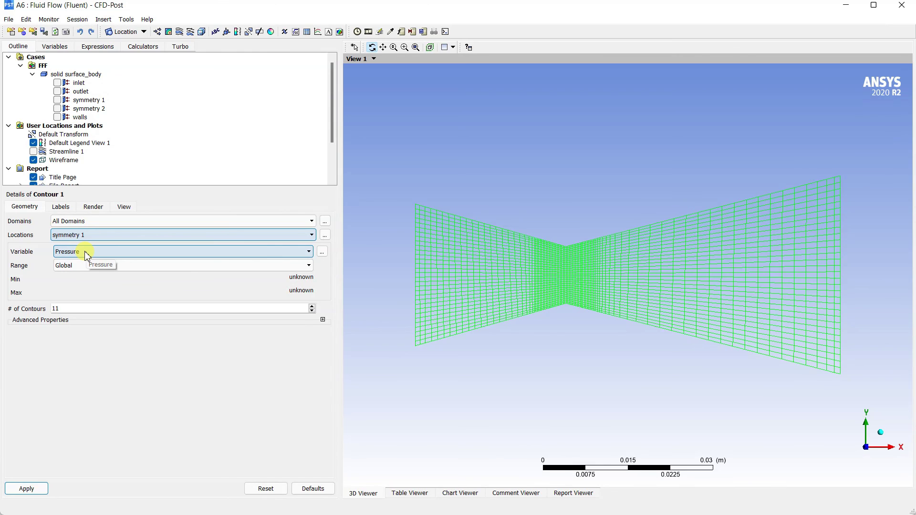
{"action": "left_click", "coordinate": [27, 489]}
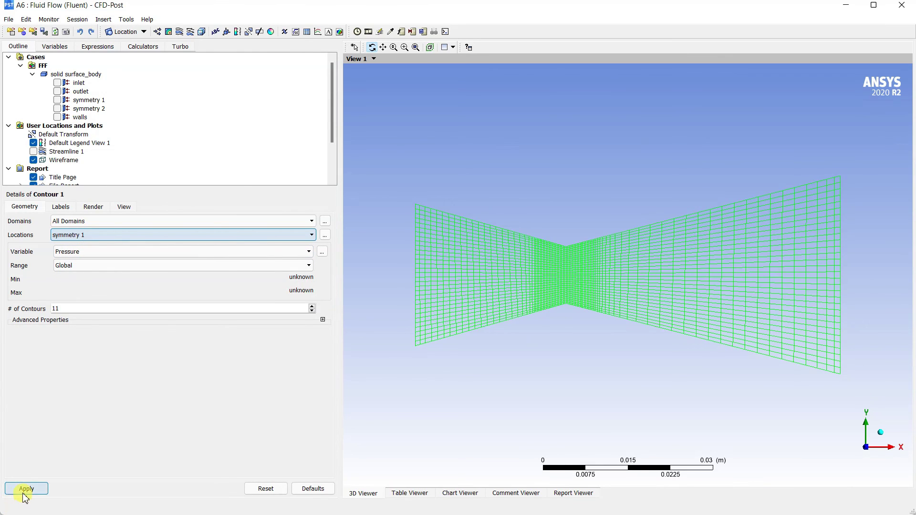
{"action": "scroll", "coordinate": [460, 303], "scroll_direction": "down", "scroll_amount": 1}
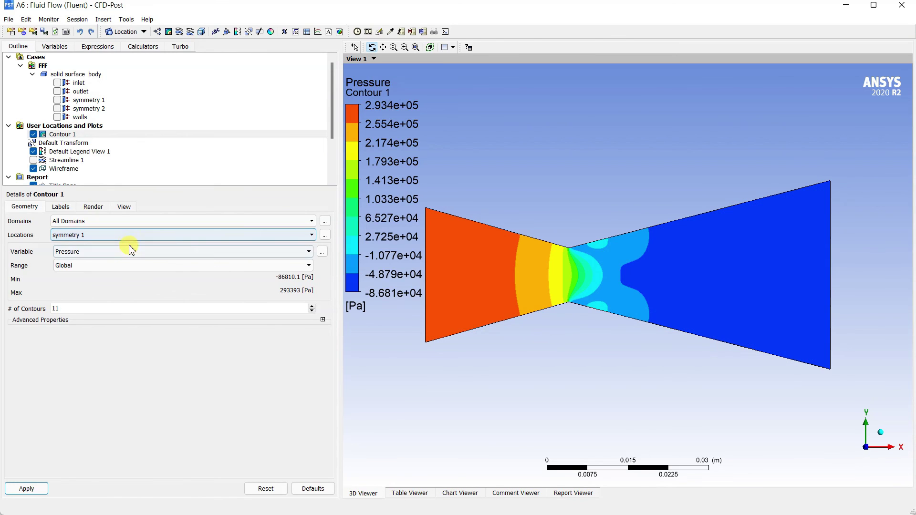
Set Contour 1's variable to Velocity and apply it.
{"action": "left_click", "coordinate": [95, 253]}
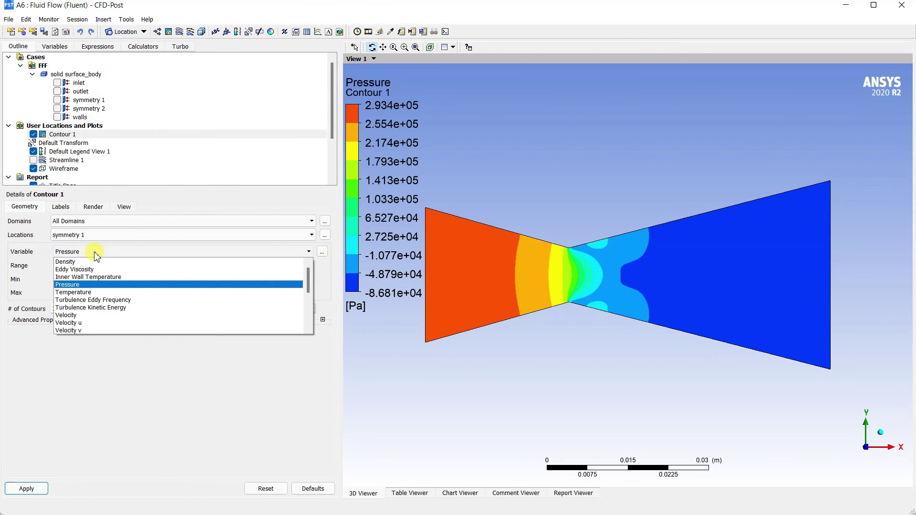
{"action": "left_click", "coordinate": [85, 316]}
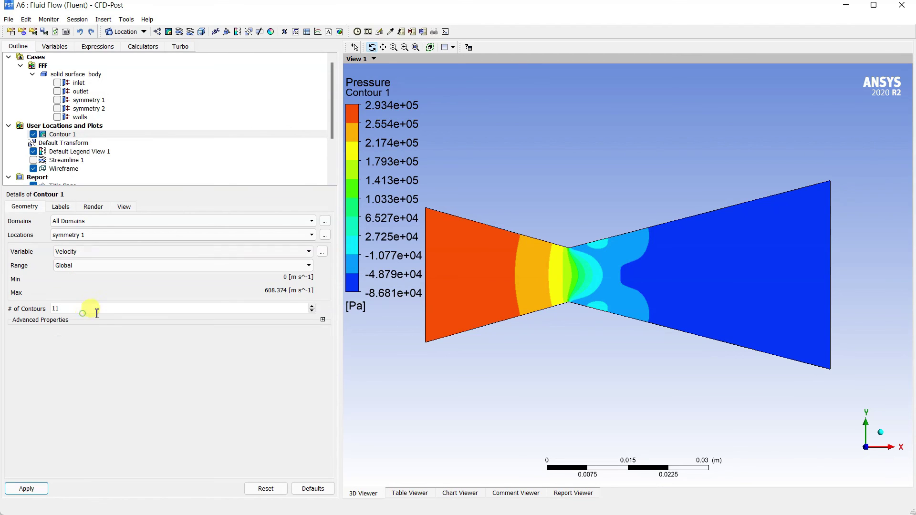
{"action": "left_click", "coordinate": [24, 490]}
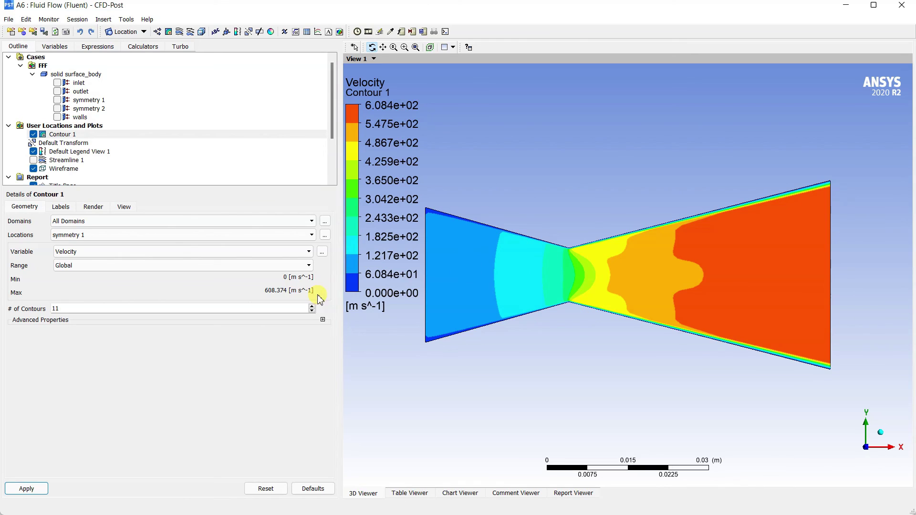
Set Contour 1's variable to Temperature and apply it.
{"action": "left_click", "coordinate": [121, 252]}
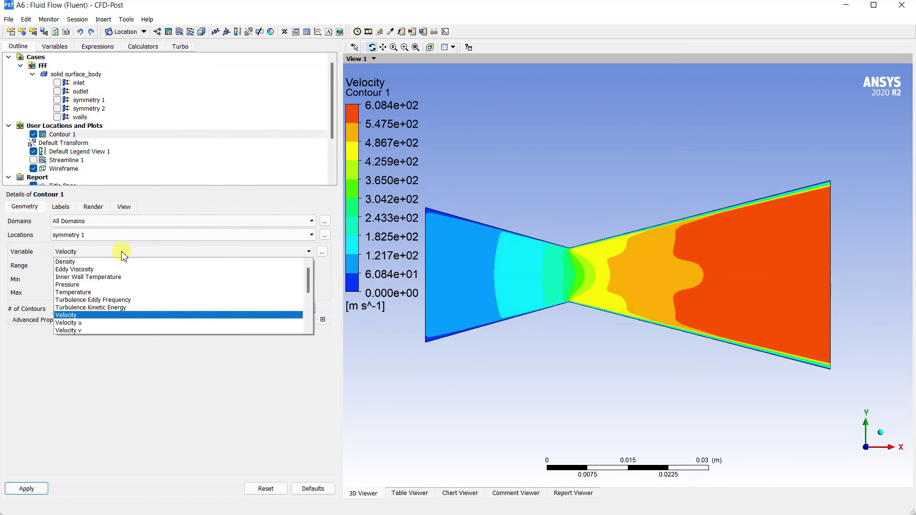
{"action": "left_click", "coordinate": [73, 293]}
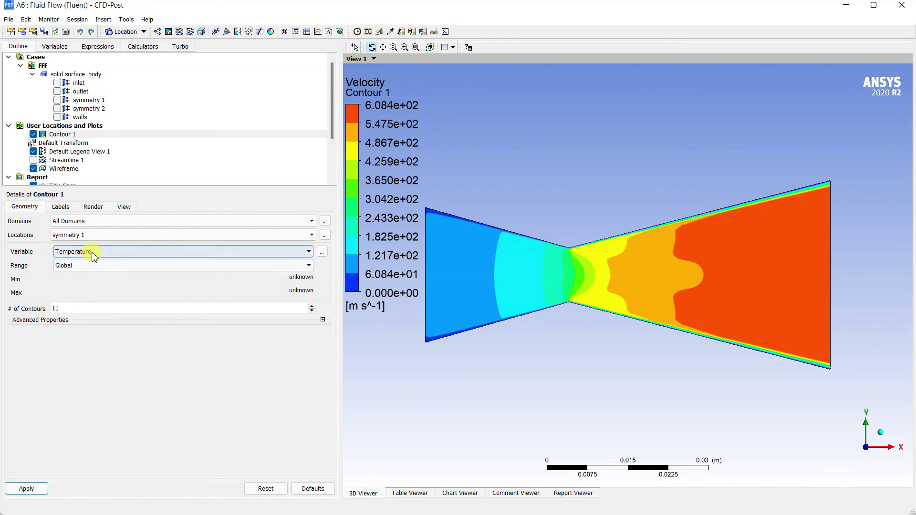
{"action": "left_click", "coordinate": [25, 488]}
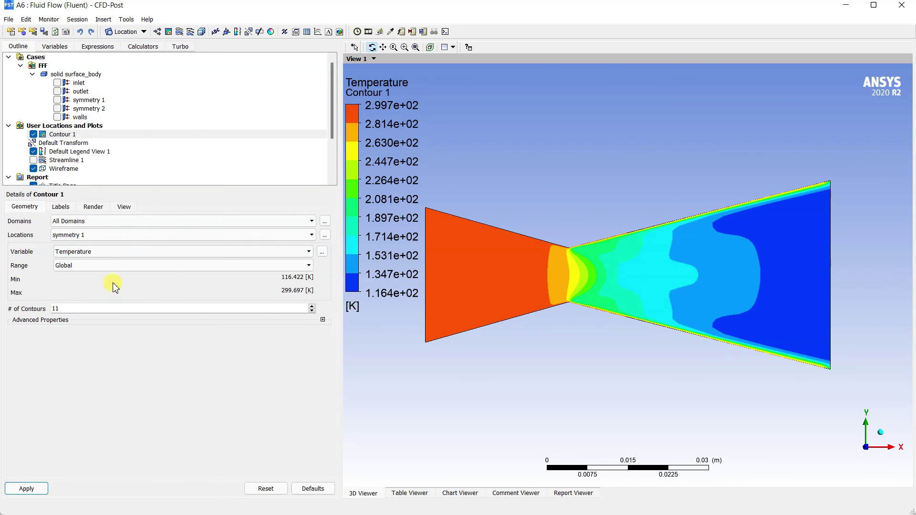
Set Contour 1's variable back to Pressure and apply it.
{"action": "left_click", "coordinate": [102, 252]}
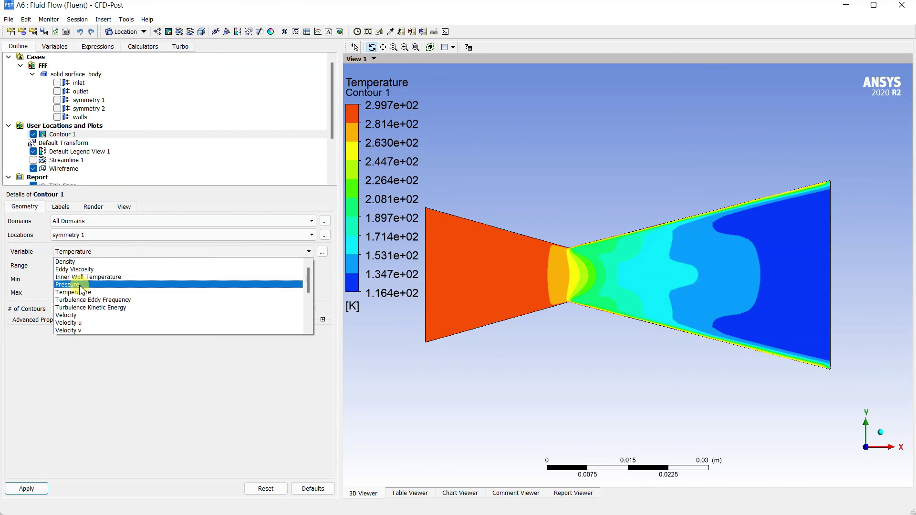
{"action": "left_click", "coordinate": [83, 285]}
{"action": "left_click", "coordinate": [25, 488]}
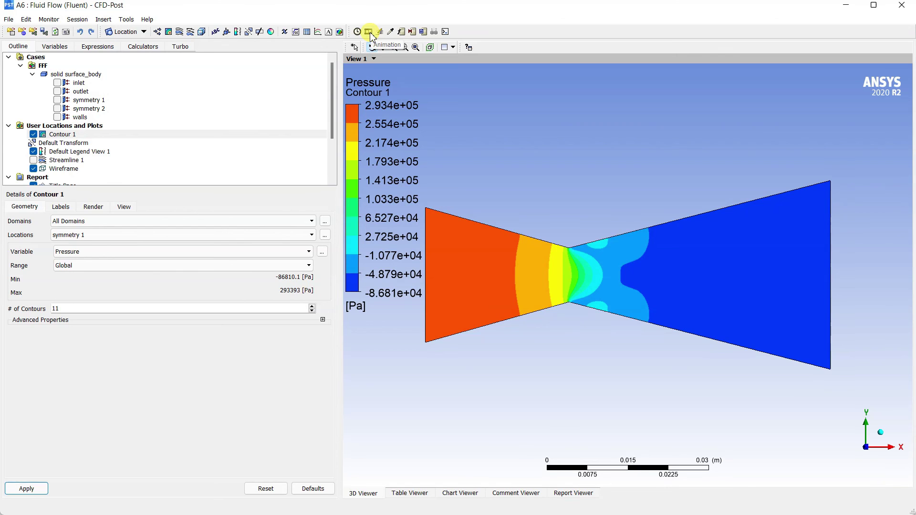
Set up a sweep animation of Streamline 1 in bounce mode, slowed to 658 frames, with the repeat limited to 1.
{"action": "left_click", "coordinate": [369, 32]}
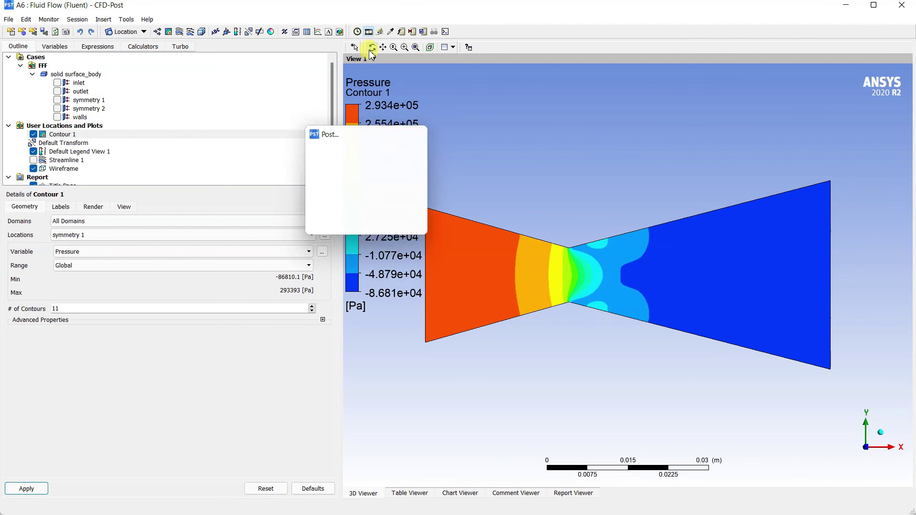
{"action": "left_click", "coordinate": [39, 167]}
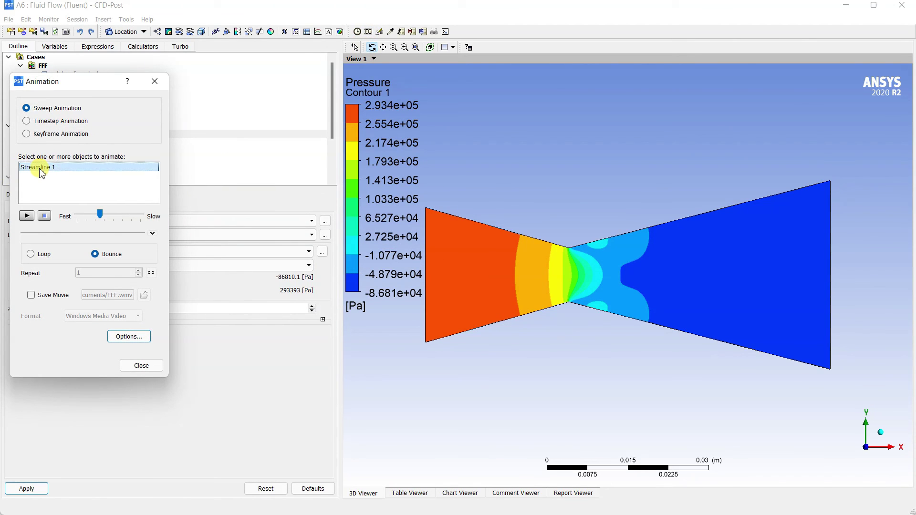
{"action": "left_click_drag", "start_coordinate": [100, 220], "coordinate": [133, 222]}
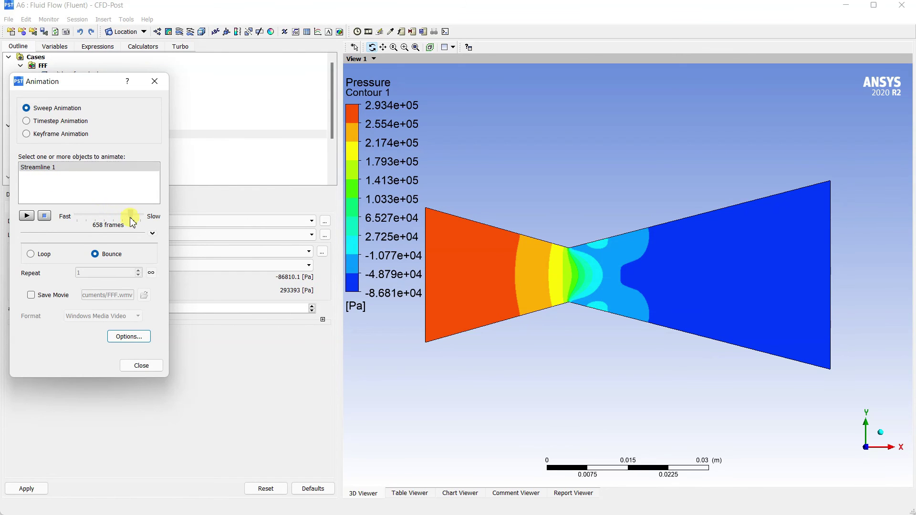
{"action": "left_click", "coordinate": [154, 275]}
{"action": "left_click", "coordinate": [94, 274]}
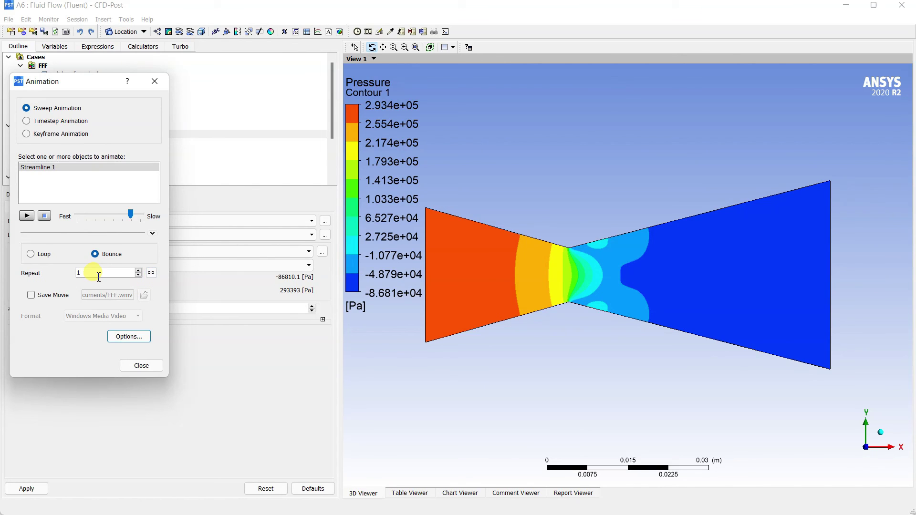
Try the Save Movie option for the Streamline 1 animation and switch it off again.
{"action": "left_click", "coordinate": [32, 296]}
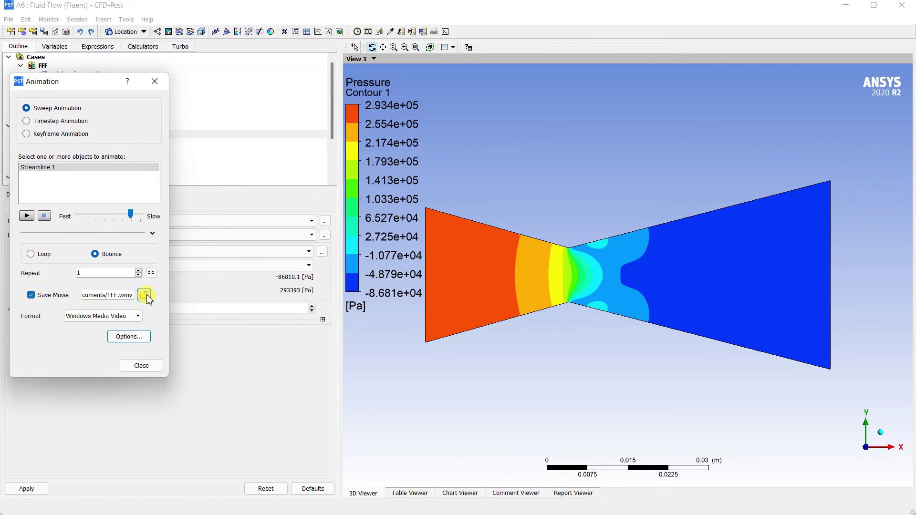
{"action": "left_click", "coordinate": [26, 217]}
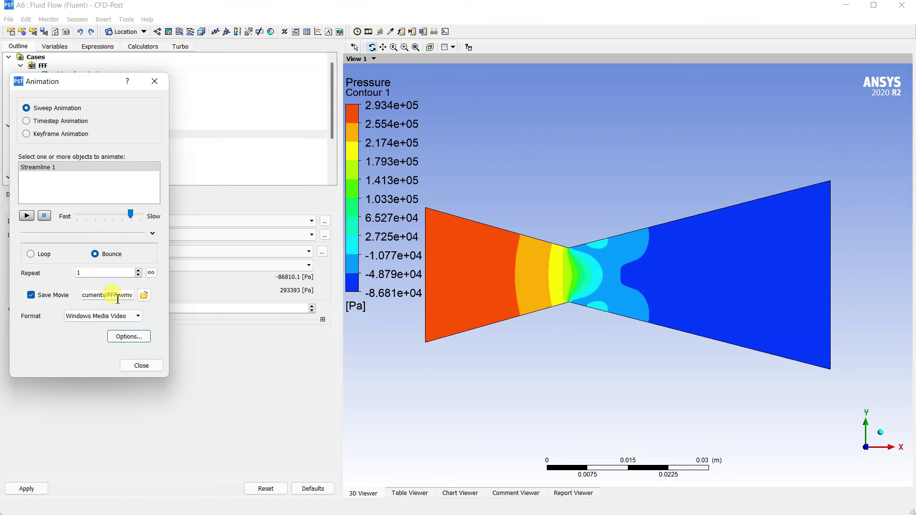
{"action": "left_click", "coordinate": [32, 296]}
{"action": "left_click", "coordinate": [28, 217]}
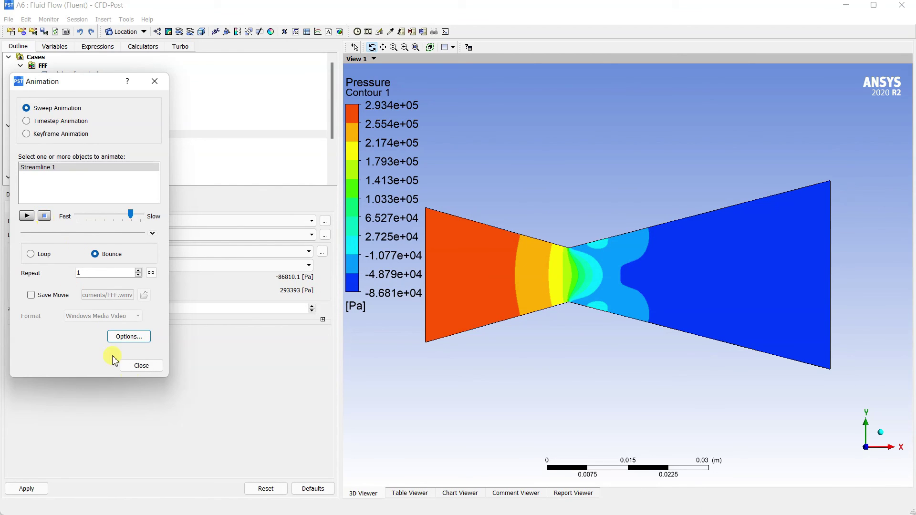
Close the animation settings and hide Contour 1.
{"action": "left_click", "coordinate": [134, 367]}
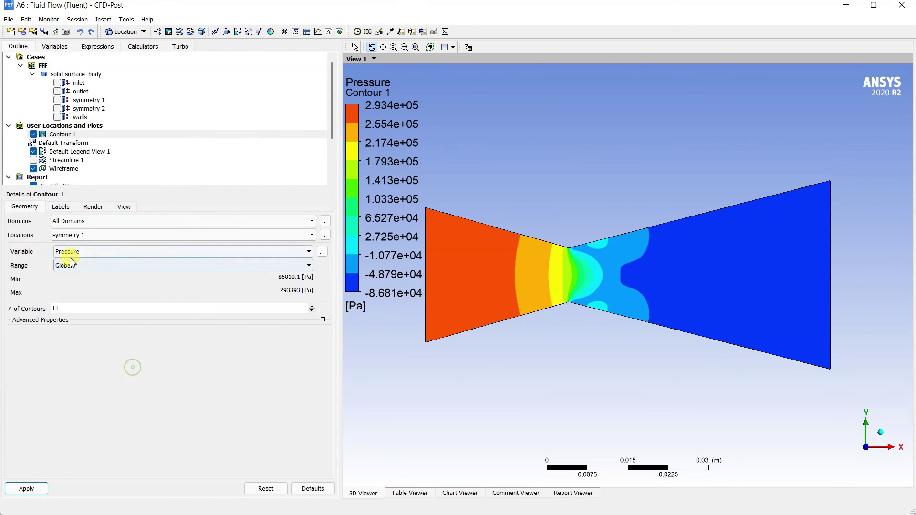
{"action": "left_click", "coordinate": [33, 134]}
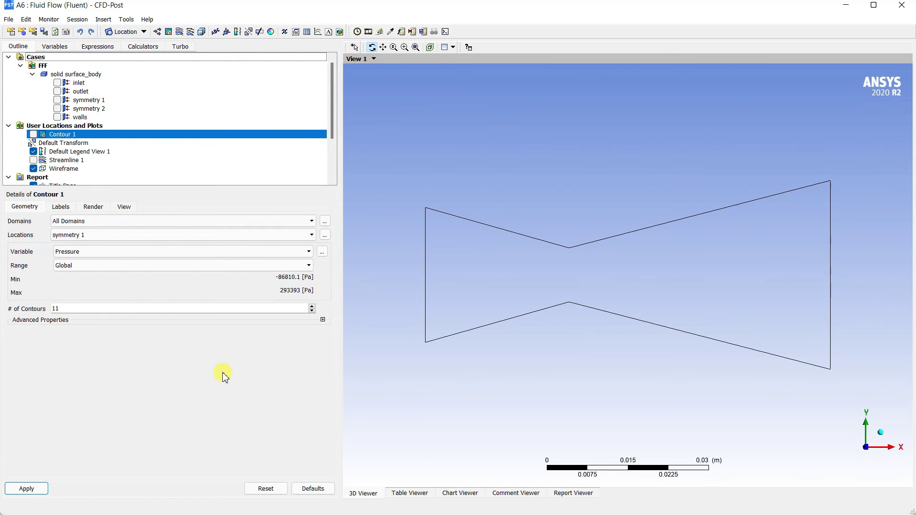
Show Streamline 1, play its sweep animation, stop it and close the animation settings.
{"action": "left_click", "coordinate": [352, 33]}
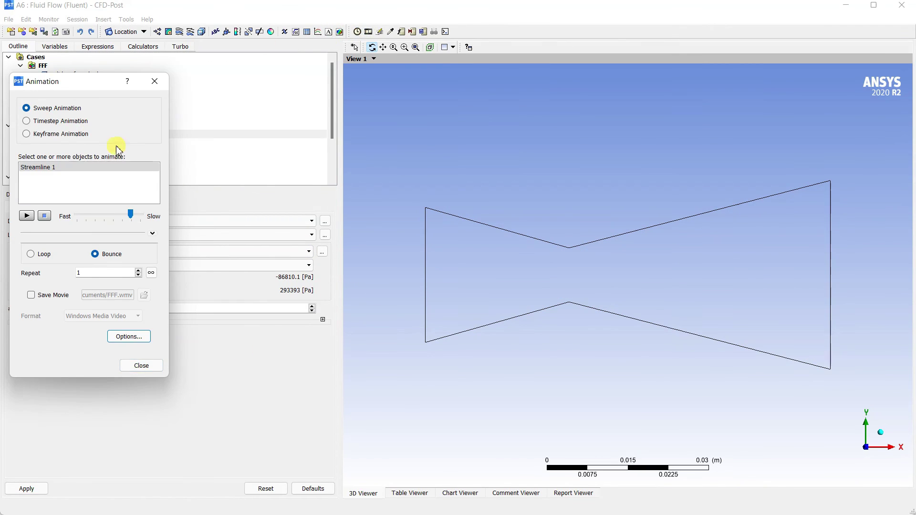
{"action": "left_click", "coordinate": [154, 81]}
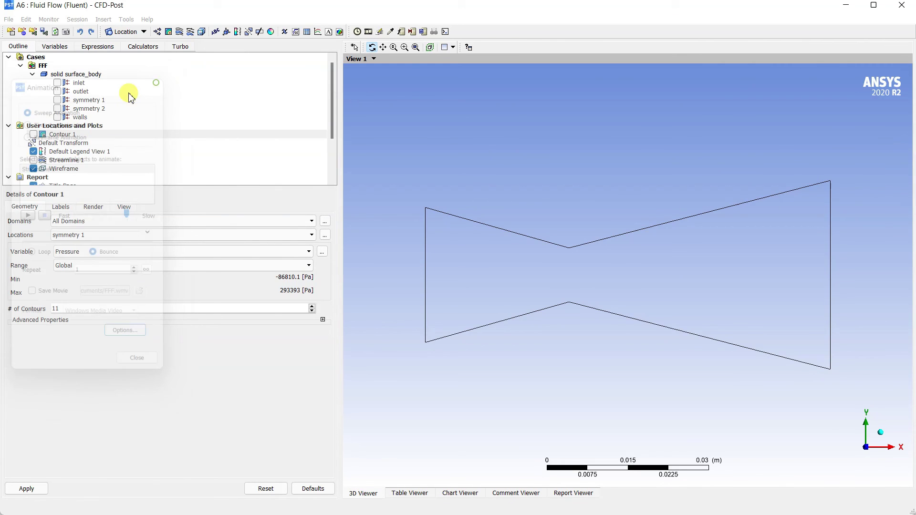
{"action": "left_click", "coordinate": [34, 160]}
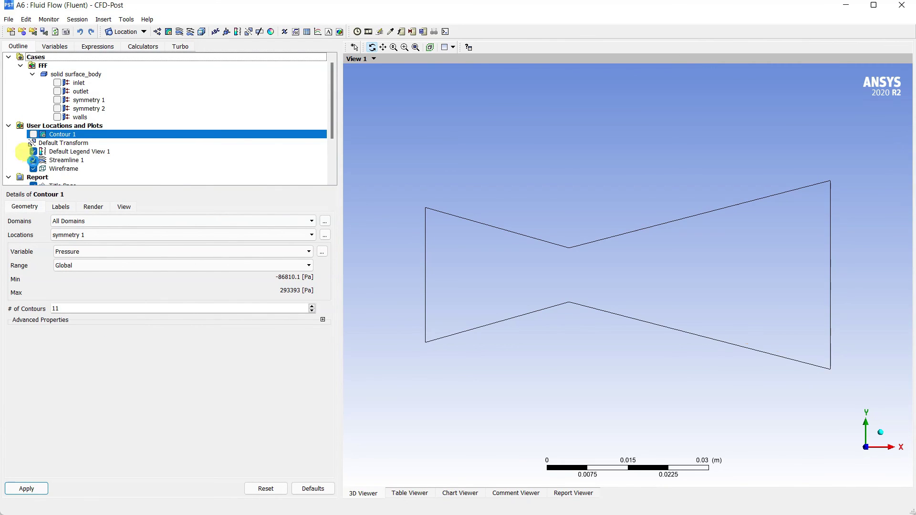
{"action": "left_click", "coordinate": [368, 31]}
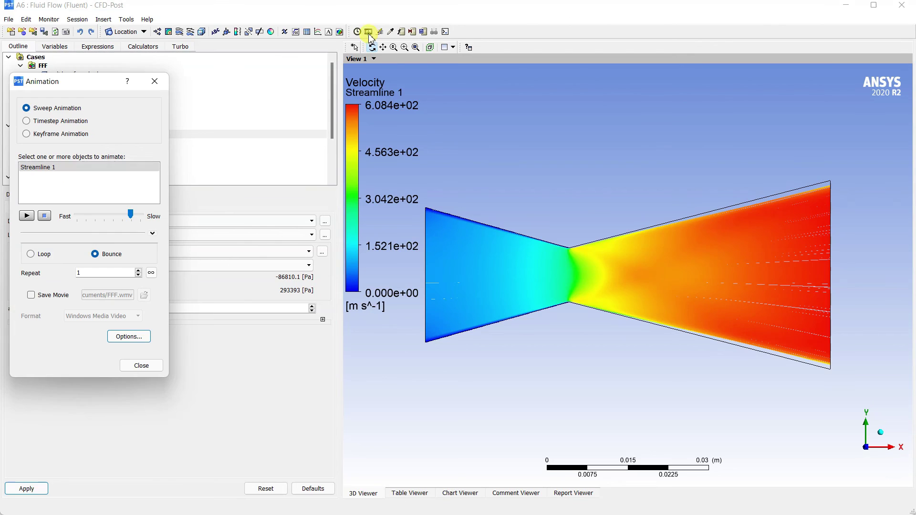
{"action": "left_click", "coordinate": [28, 217]}
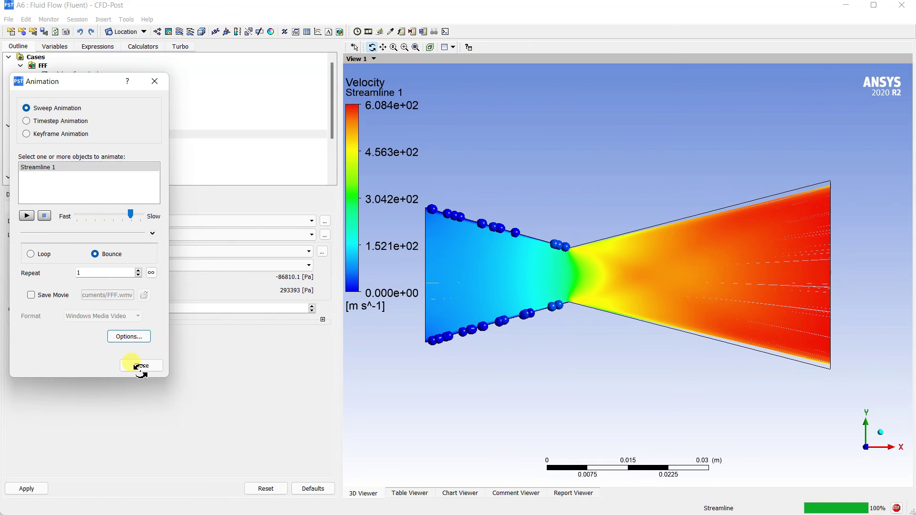
{"action": "left_click", "coordinate": [46, 217]}
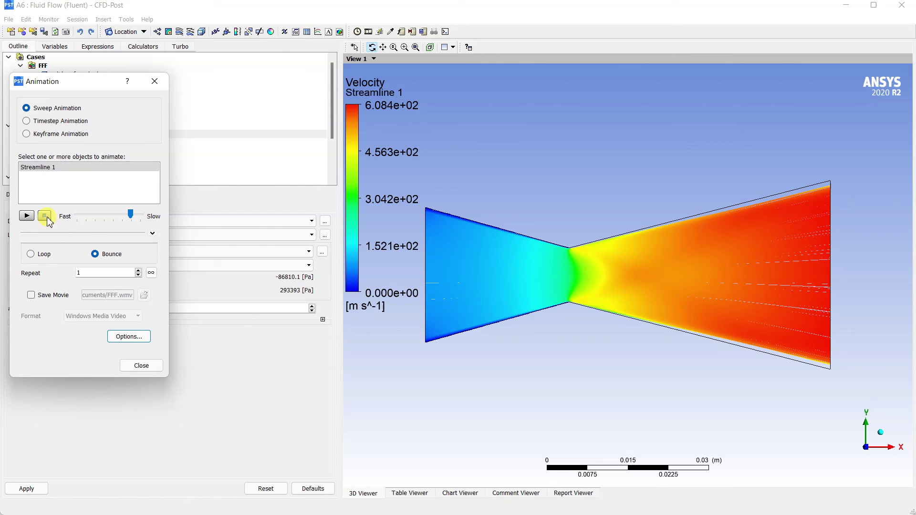
{"action": "left_click", "coordinate": [142, 366]}
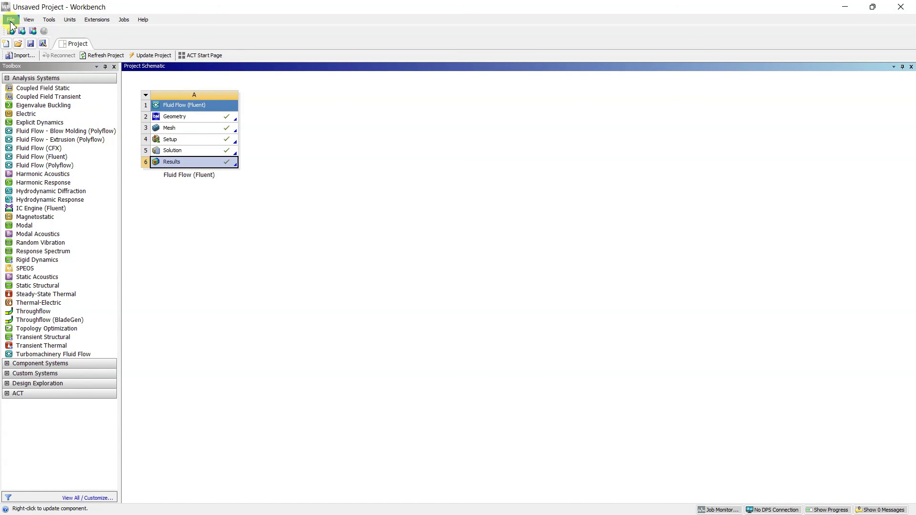
{"action": "left_click", "coordinate": [10, 20]}
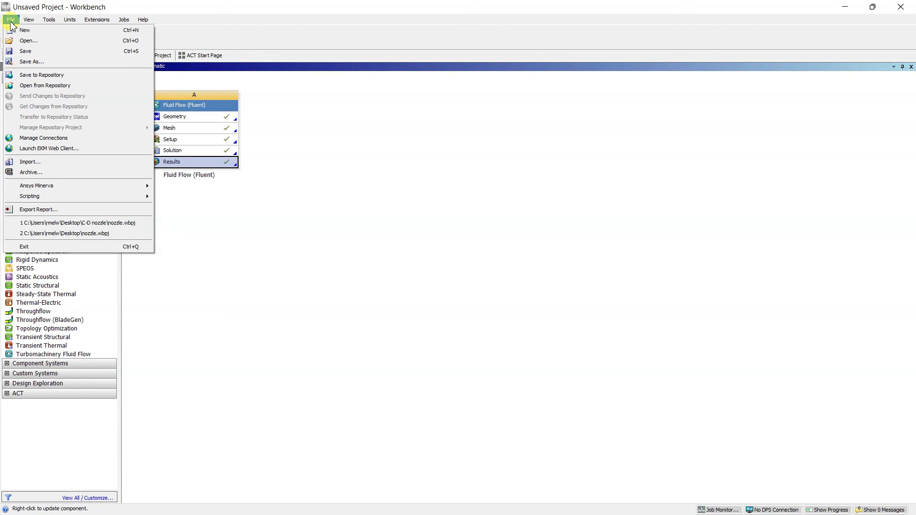
{"action": "left_click", "coordinate": [33, 61]}
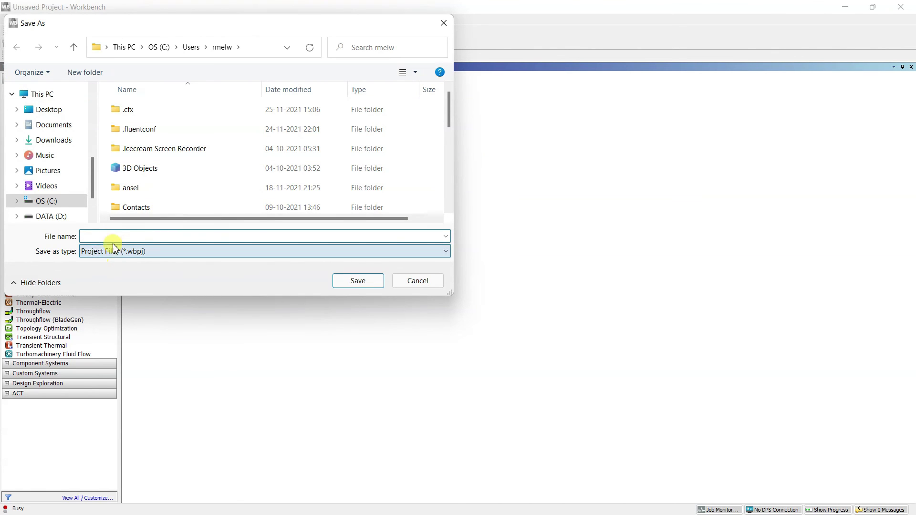
{"action": "left_click", "coordinate": [422, 285]}
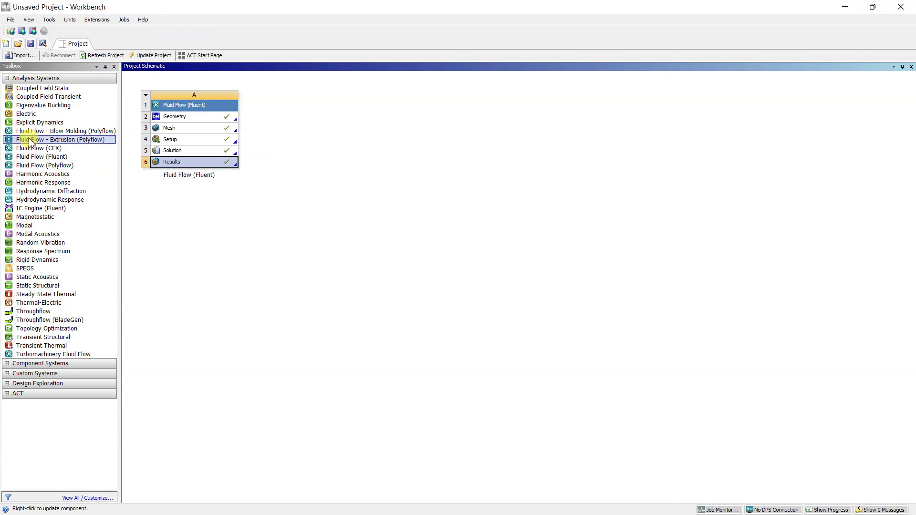
{"action": "left_click", "coordinate": [44, 157]}
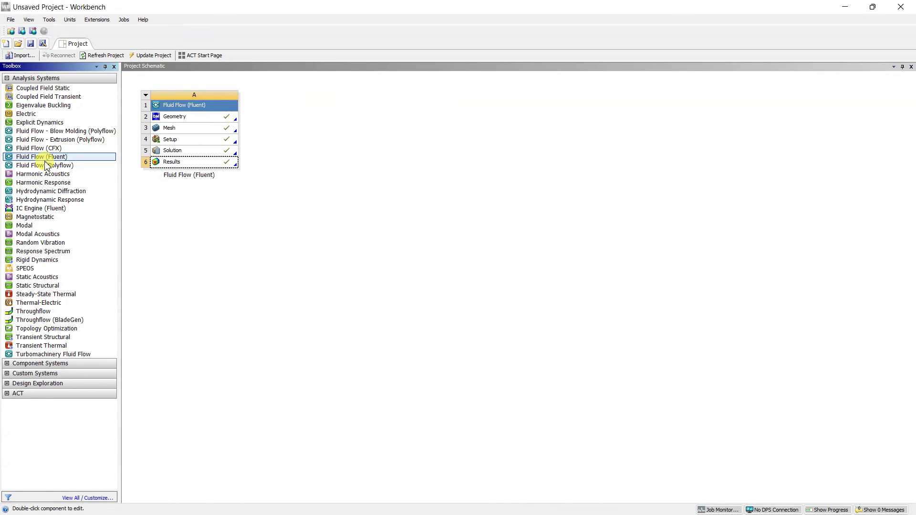
{"action": "left_click", "coordinate": [176, 119]}
{"action": "left_click", "coordinate": [164, 130]}
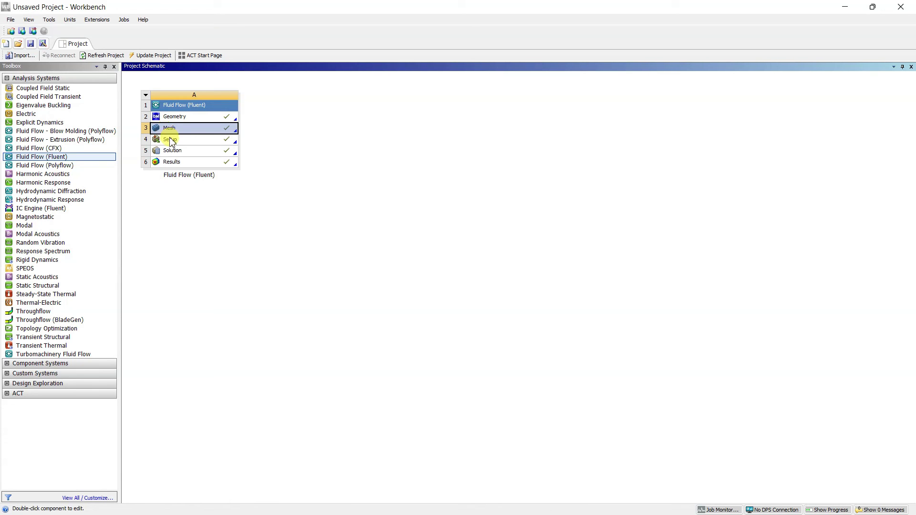
{"action": "left_click", "coordinate": [168, 138]}
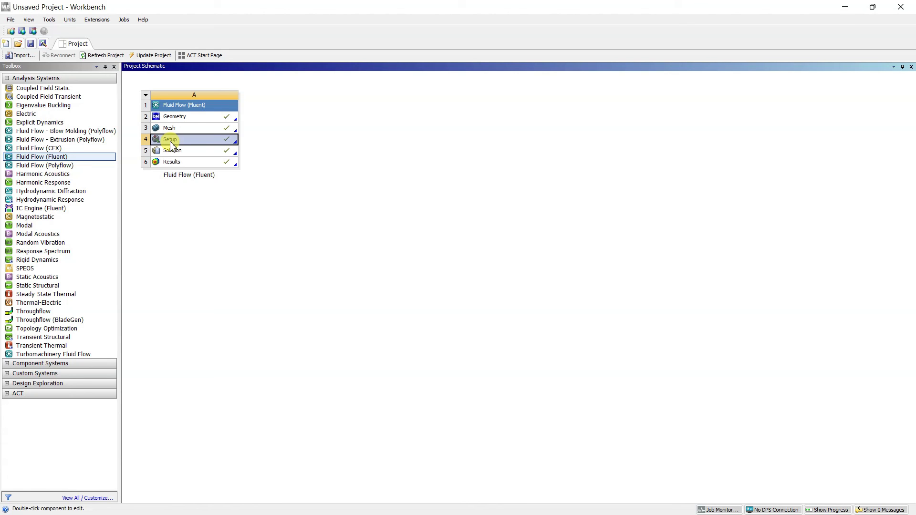
{"action": "left_click", "coordinate": [173, 167]}
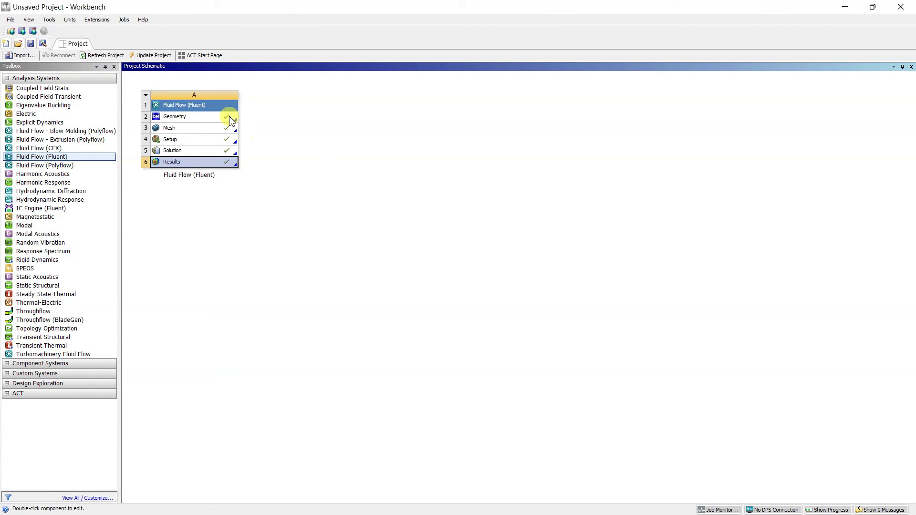
{"action": "left_click", "coordinate": [58, 158]}
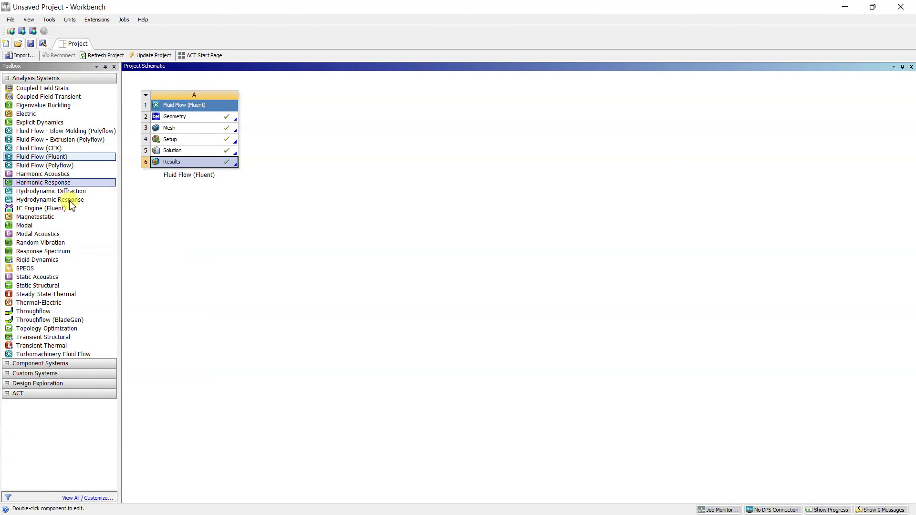
Add a Static Structural system beside the Fluid Flow (Fluent) system and link the Fluent geometry to its Geometry cell.
{"action": "left_click_drag", "start_coordinate": [43, 286], "coordinate": [327, 128]}
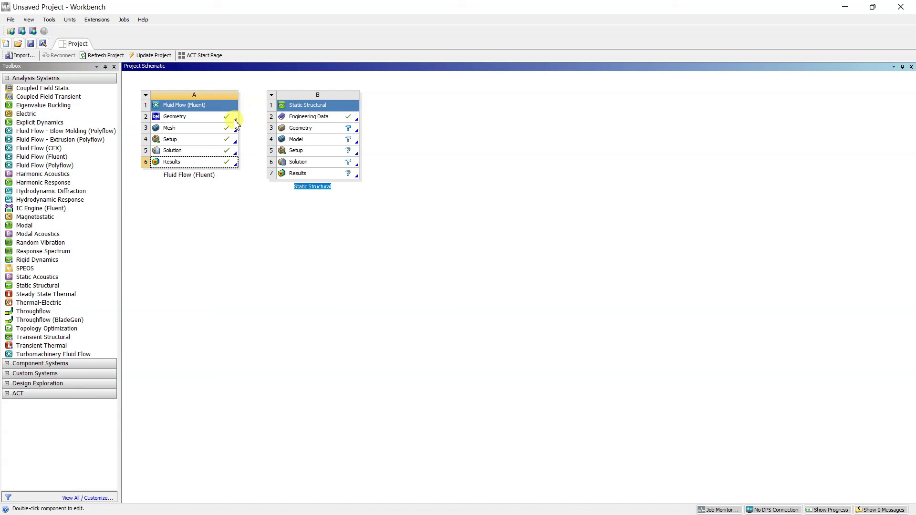
{"action": "left_click_drag", "start_coordinate": [231, 121], "coordinate": [280, 131]}
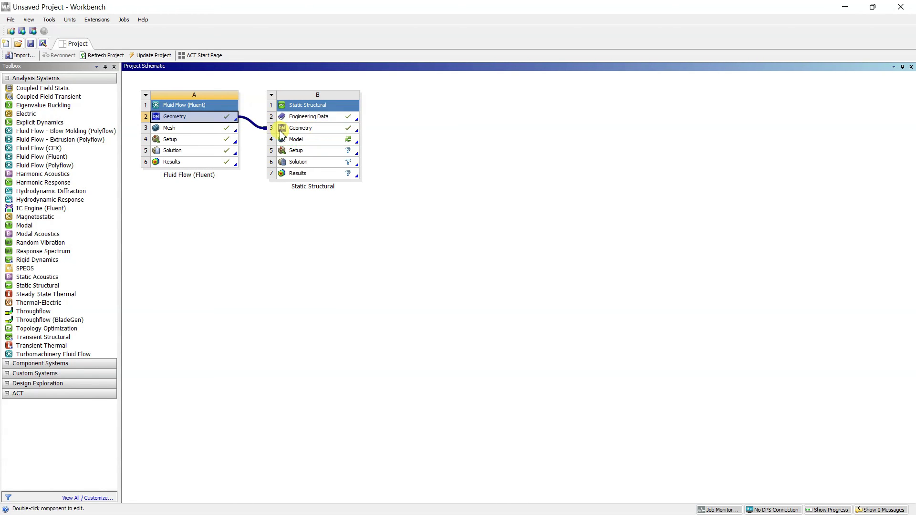